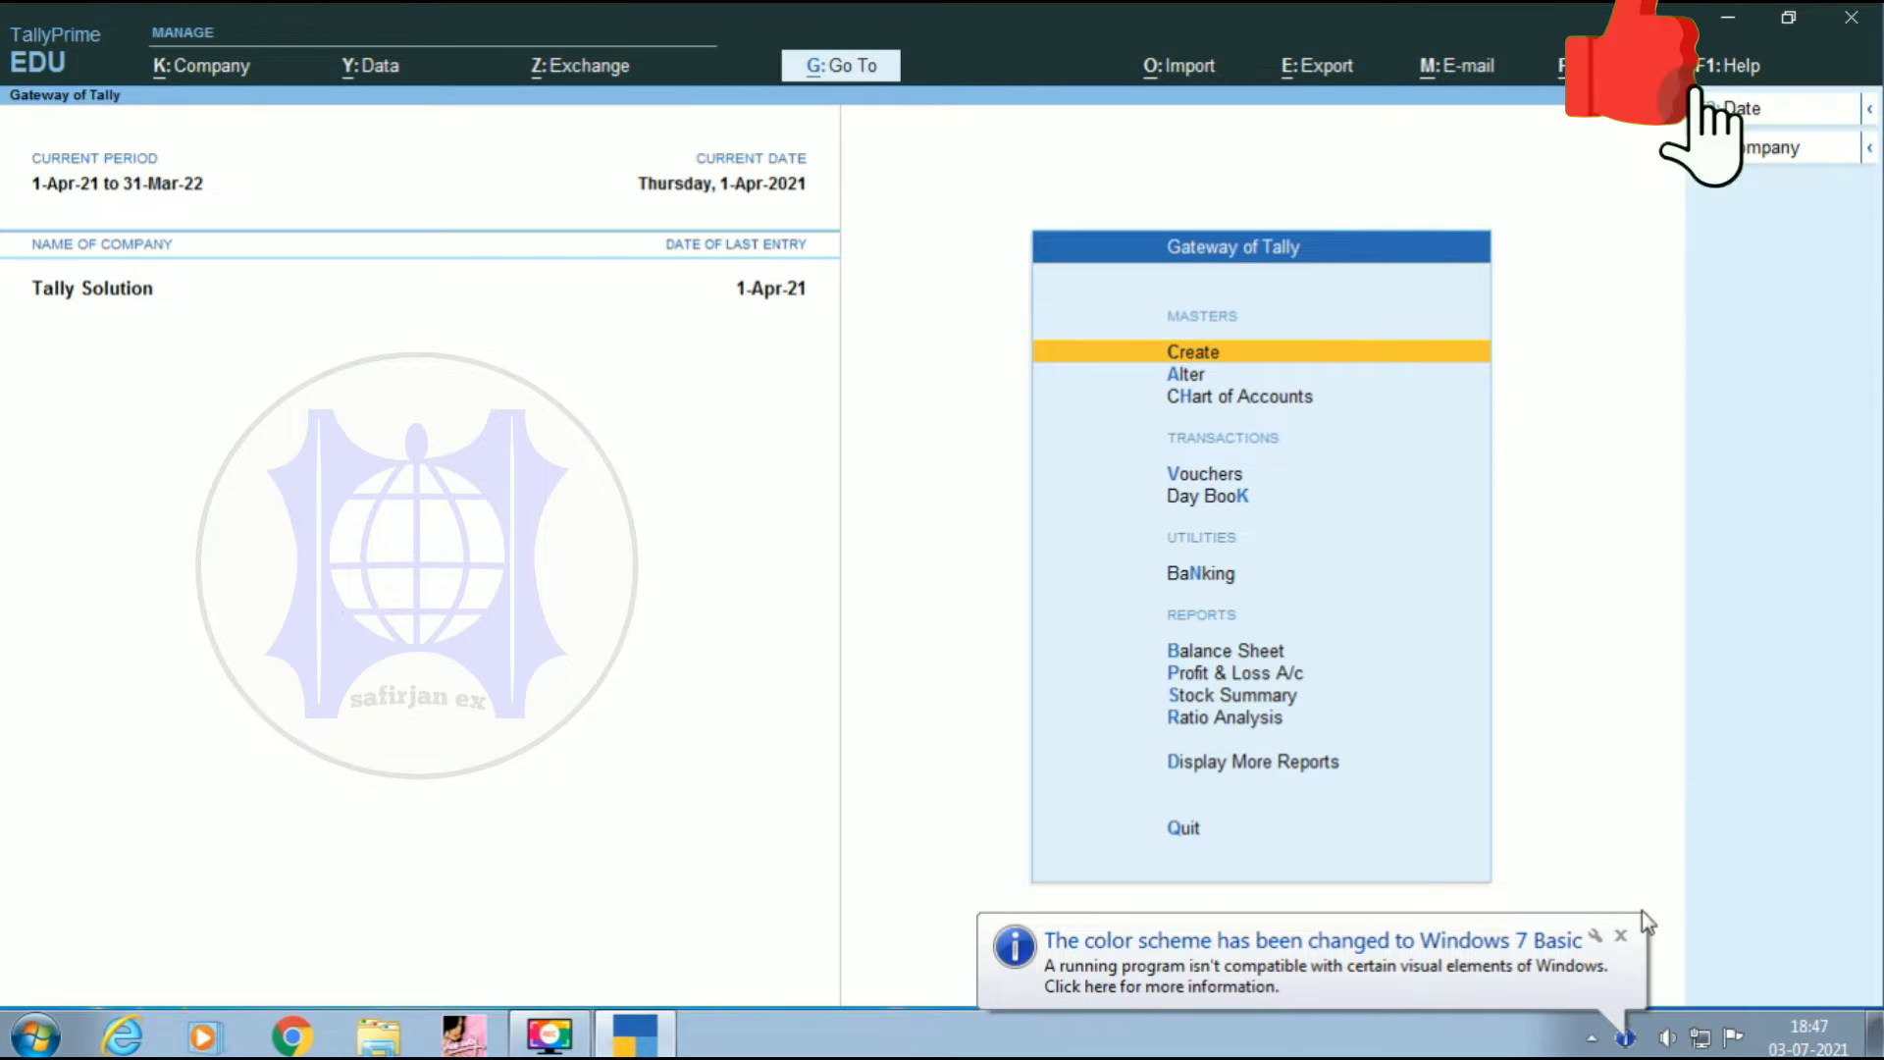
pyautogui.click(1622, 936)
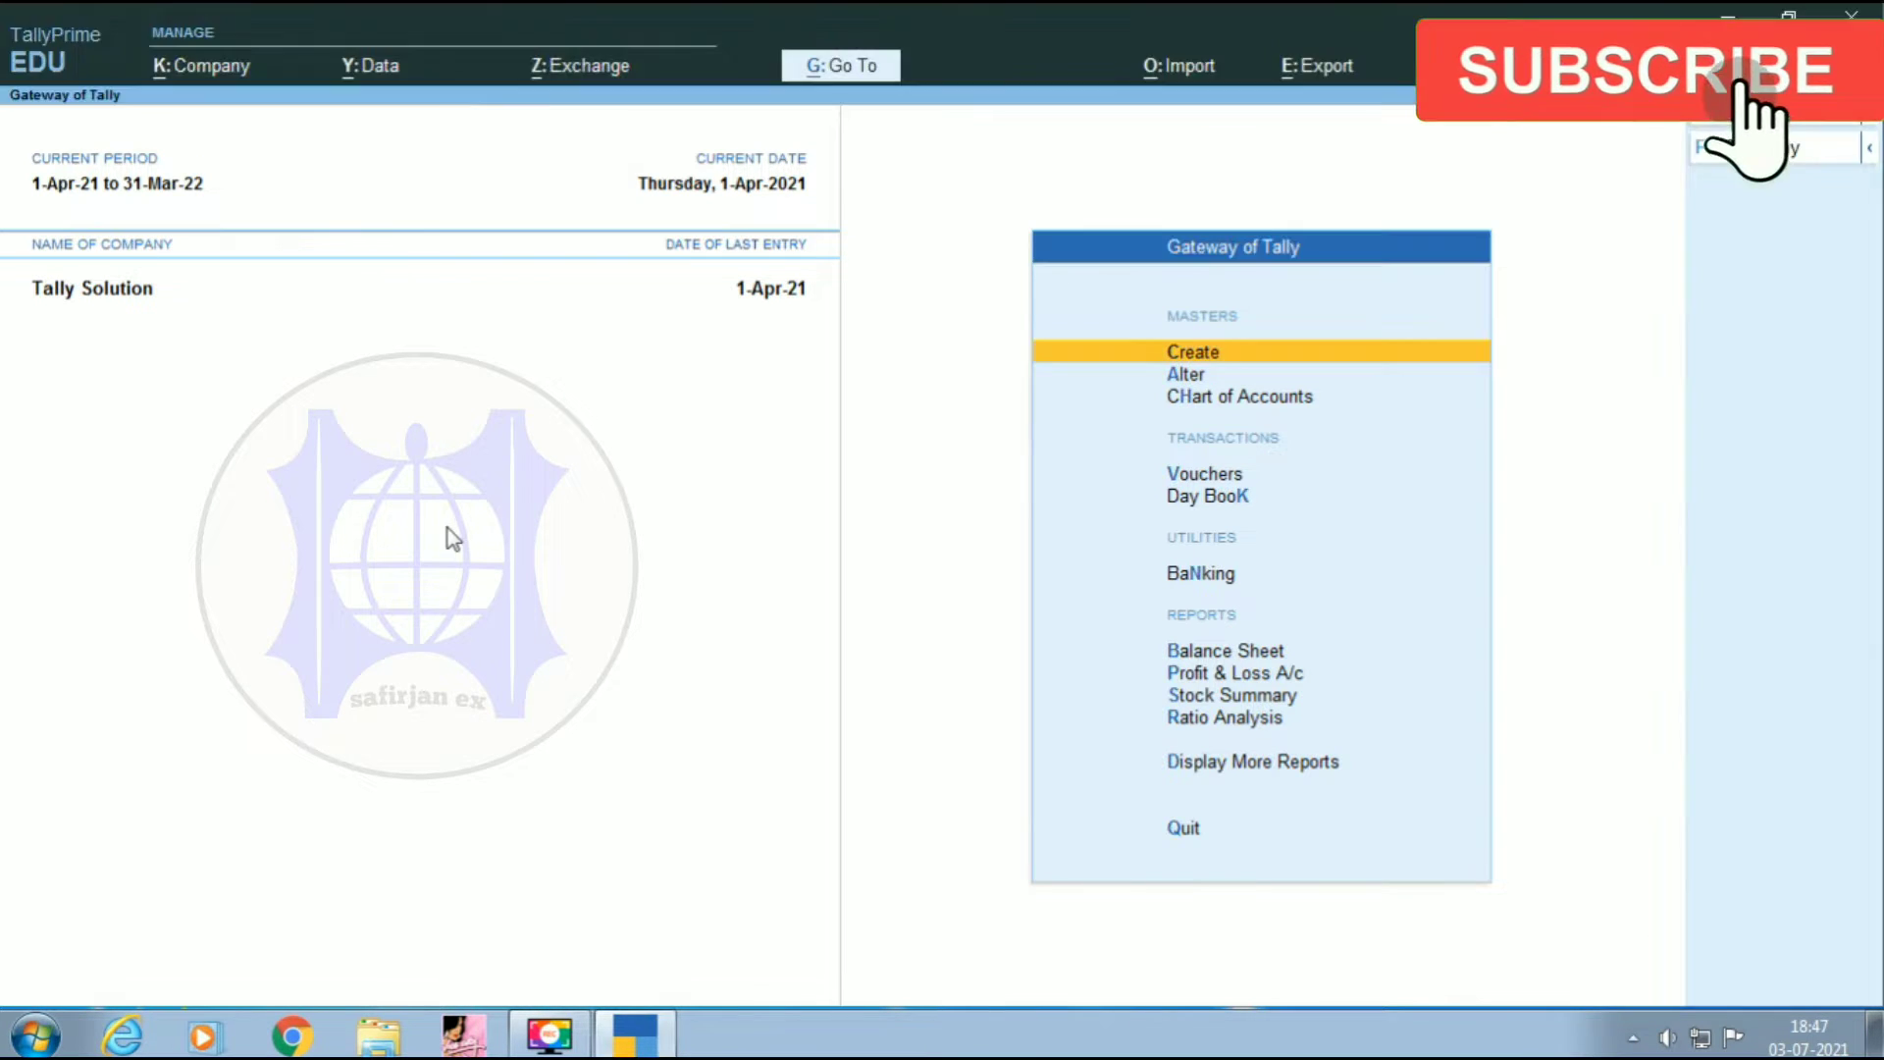
pyautogui.press('Return')
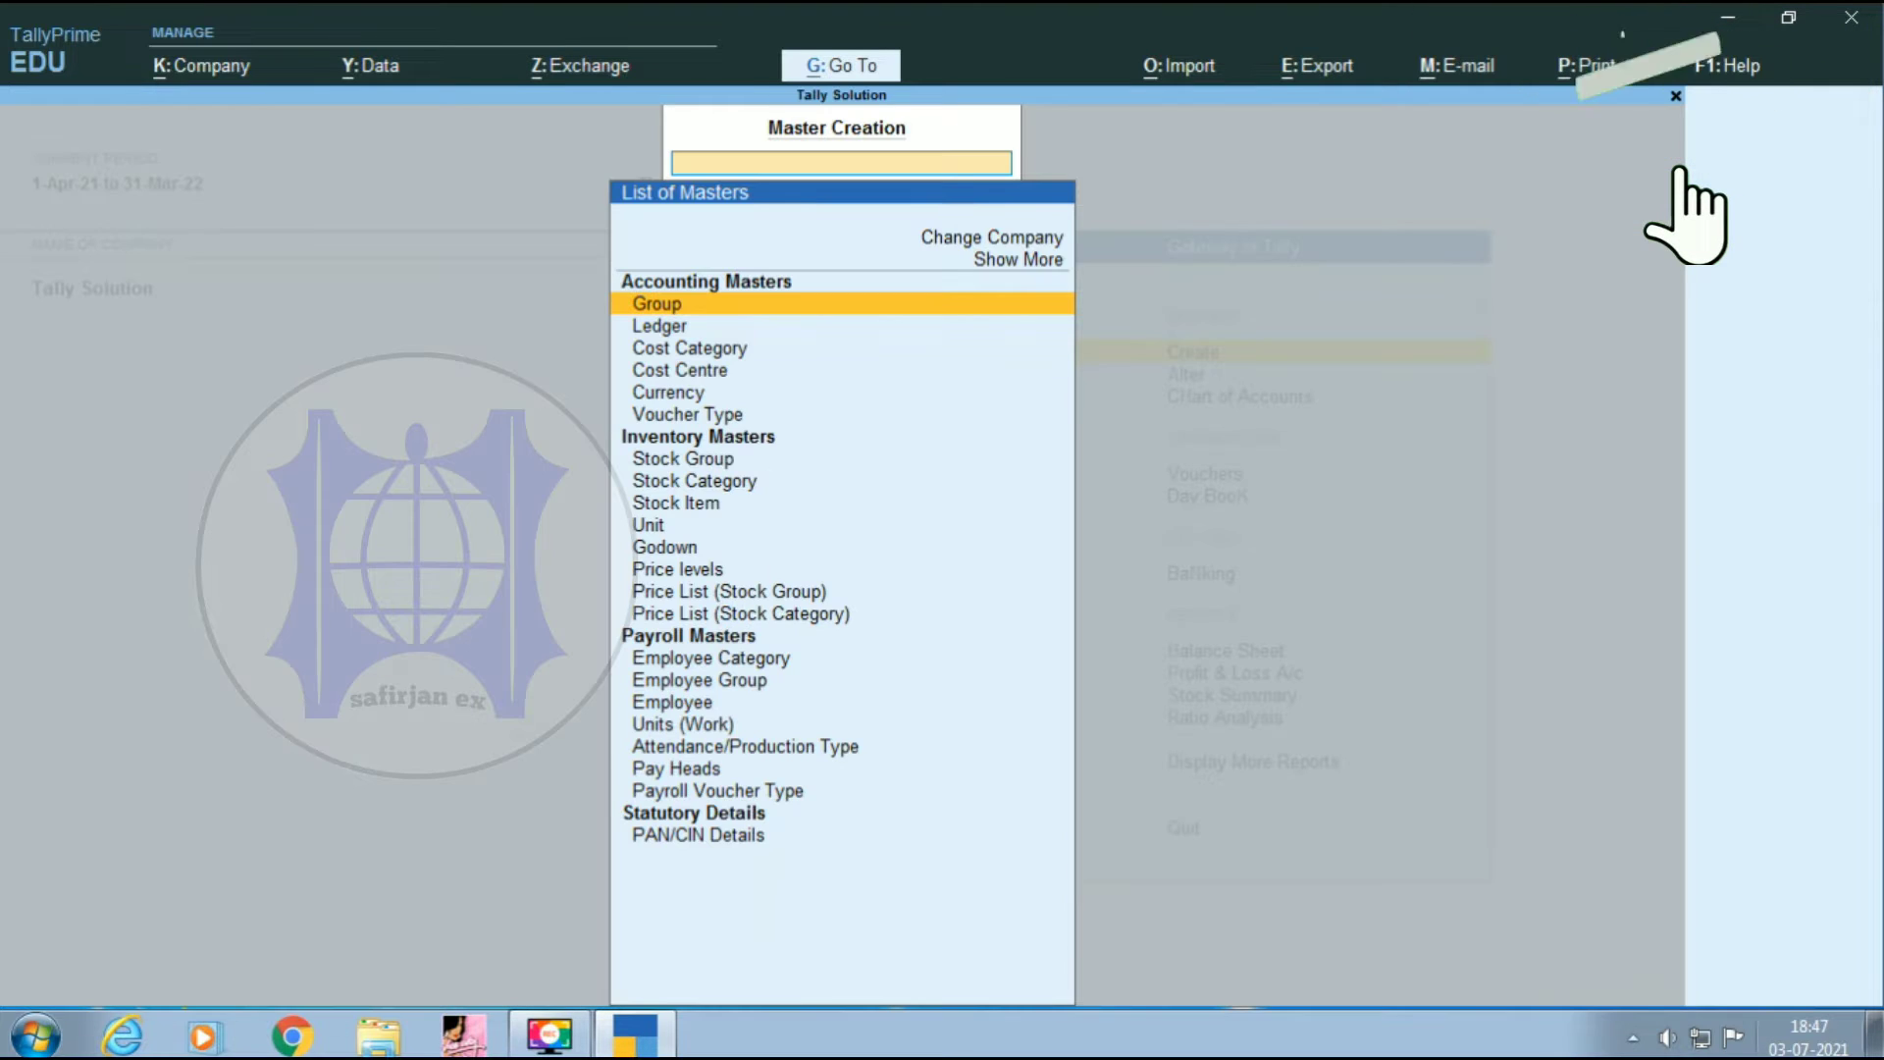
pyautogui.press('Down')
pyautogui.press('Down')
pyautogui.press('Down')
pyautogui.press('Down')
pyautogui.press('Down')
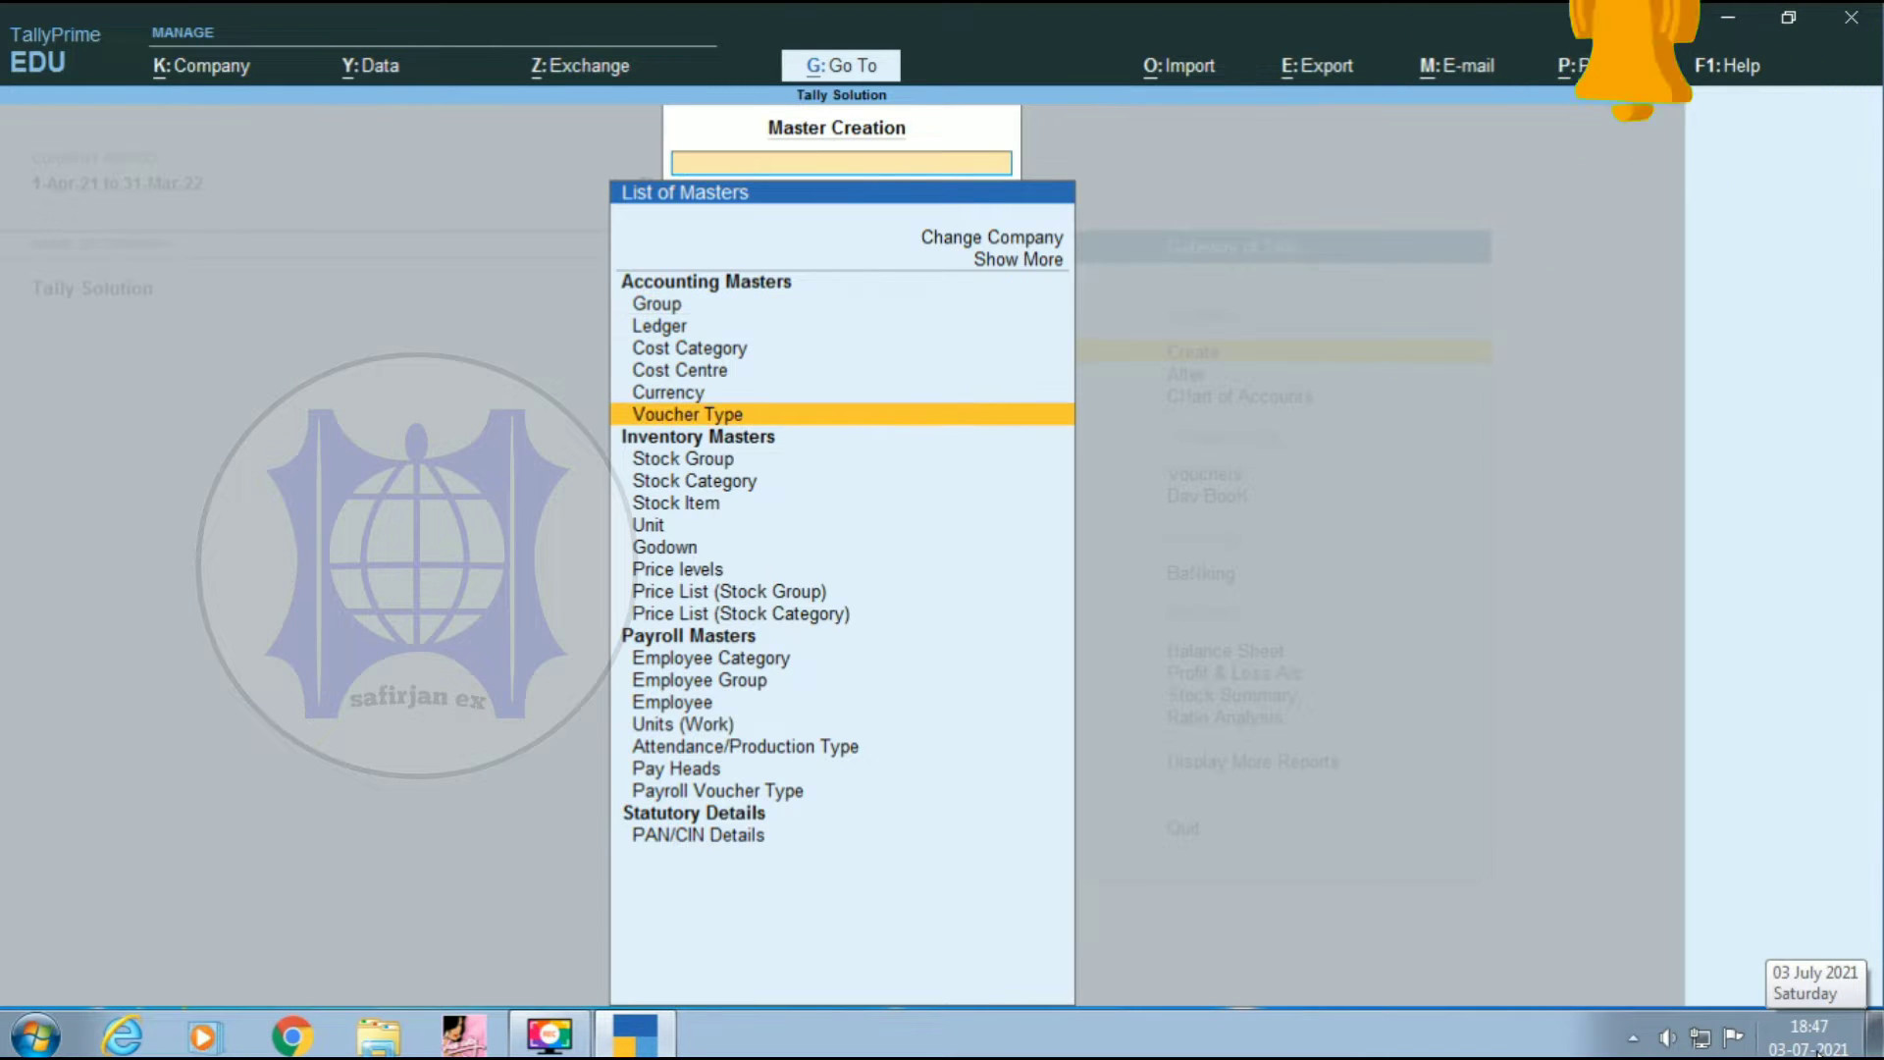
pyautogui.press('Down')
pyautogui.press('Down')
pyautogui.press('Down')
pyautogui.press('Return')
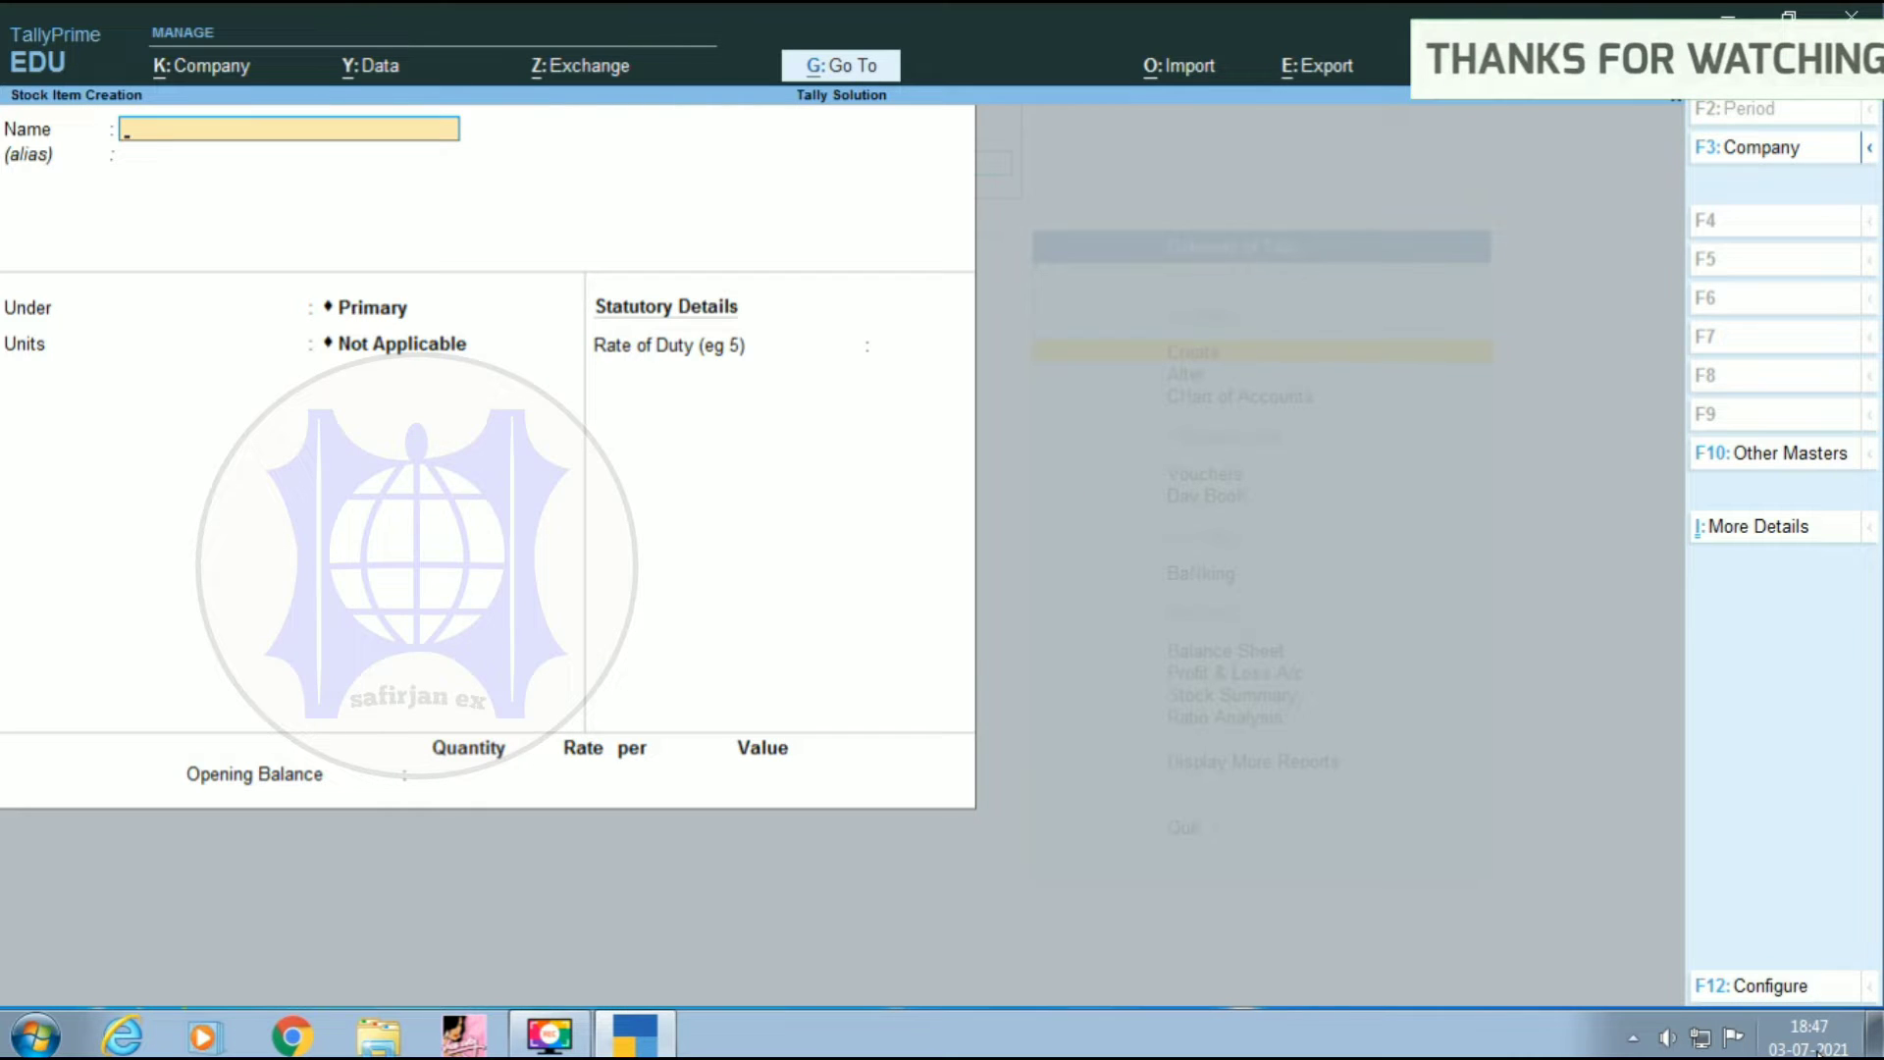
pyautogui.press('Escape')
pyautogui.press('Escape')
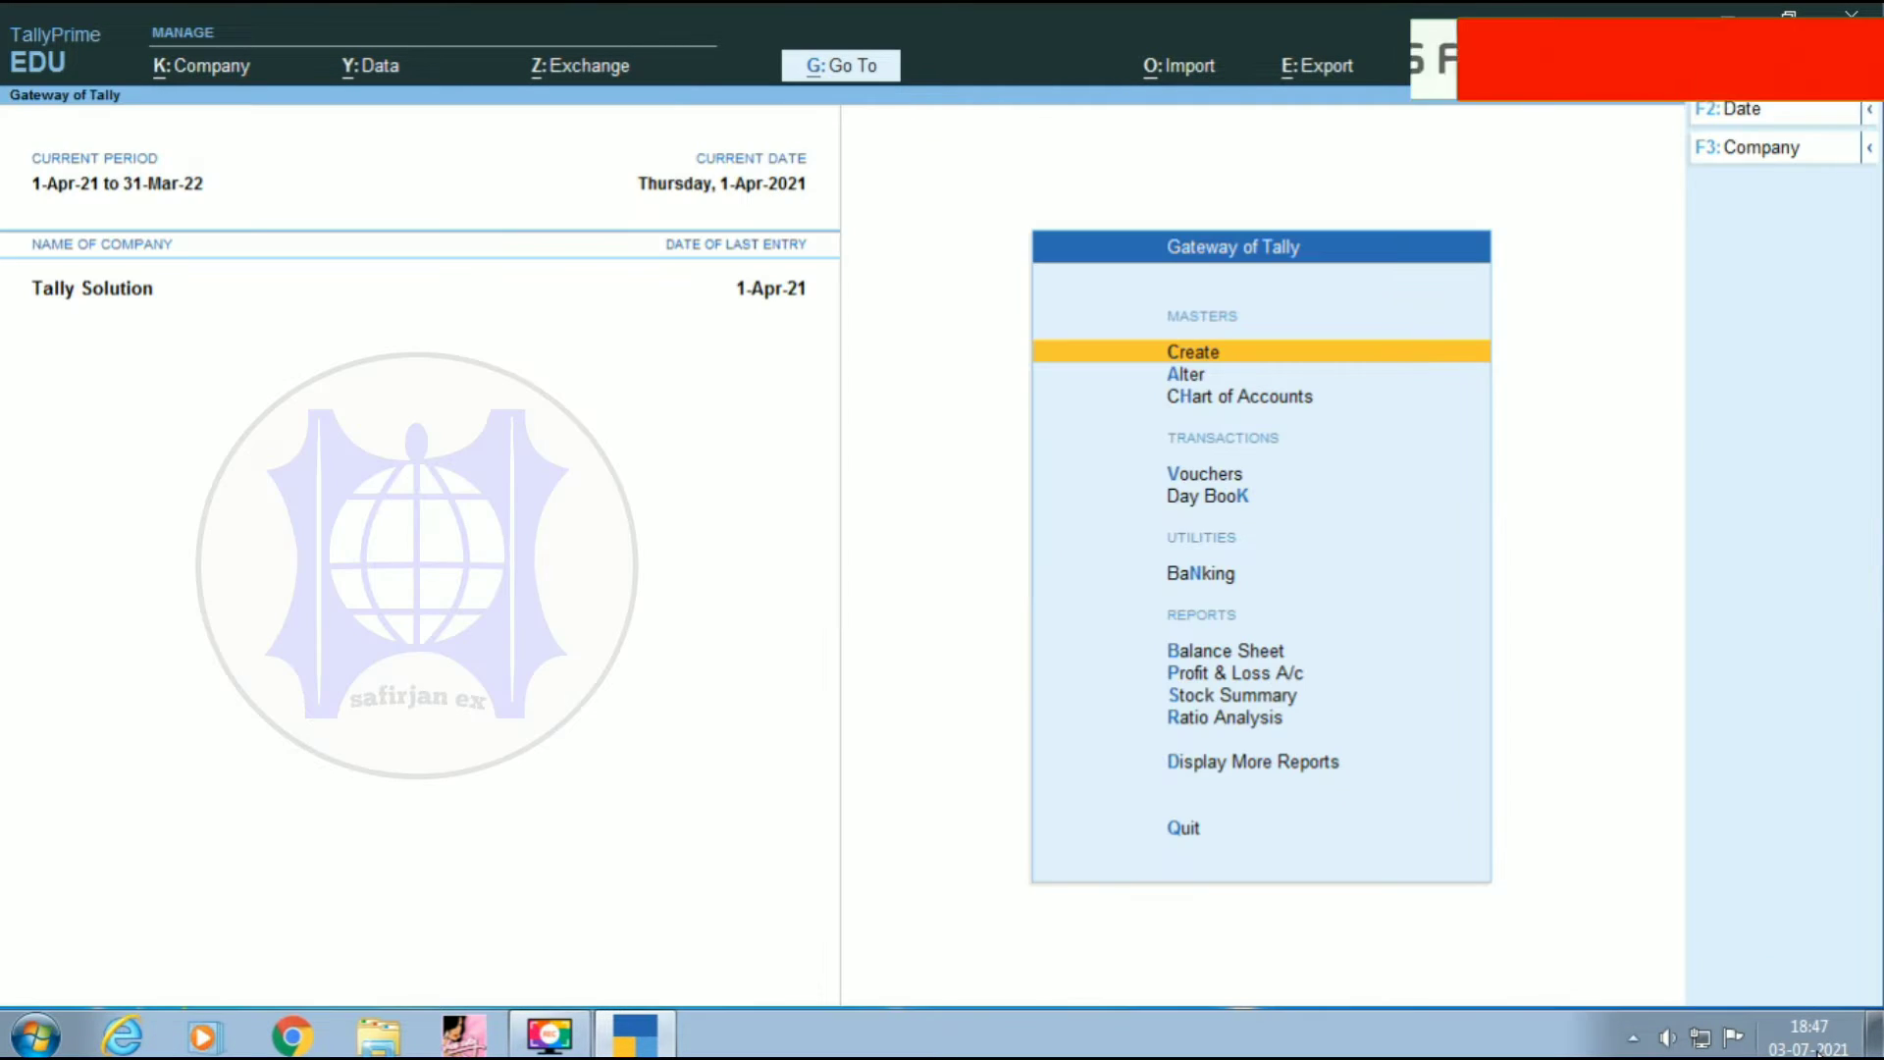
# - Start a new purchase voucher with supplier invoice number 154444 dated 1-Apr-21
pyautogui.press('Down')
pyautogui.press('Down')
pyautogui.press('Down')
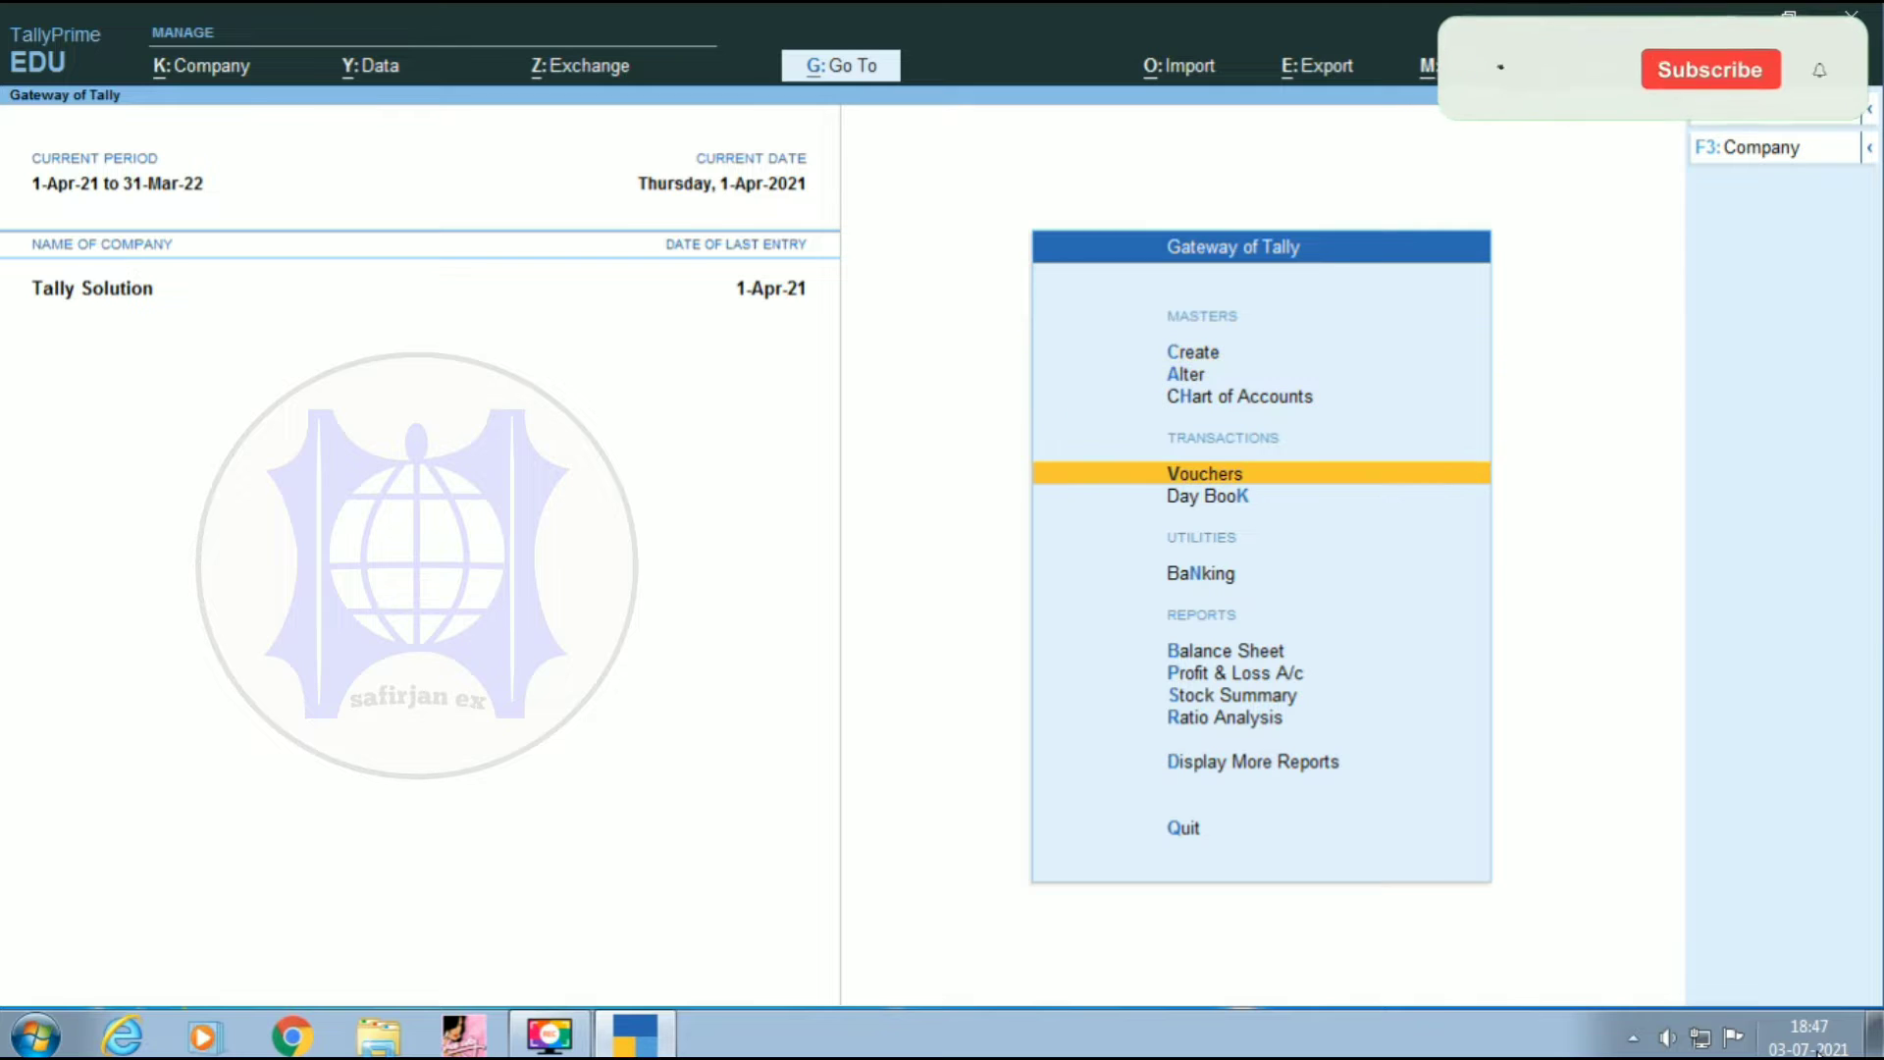
pyautogui.press('Return')
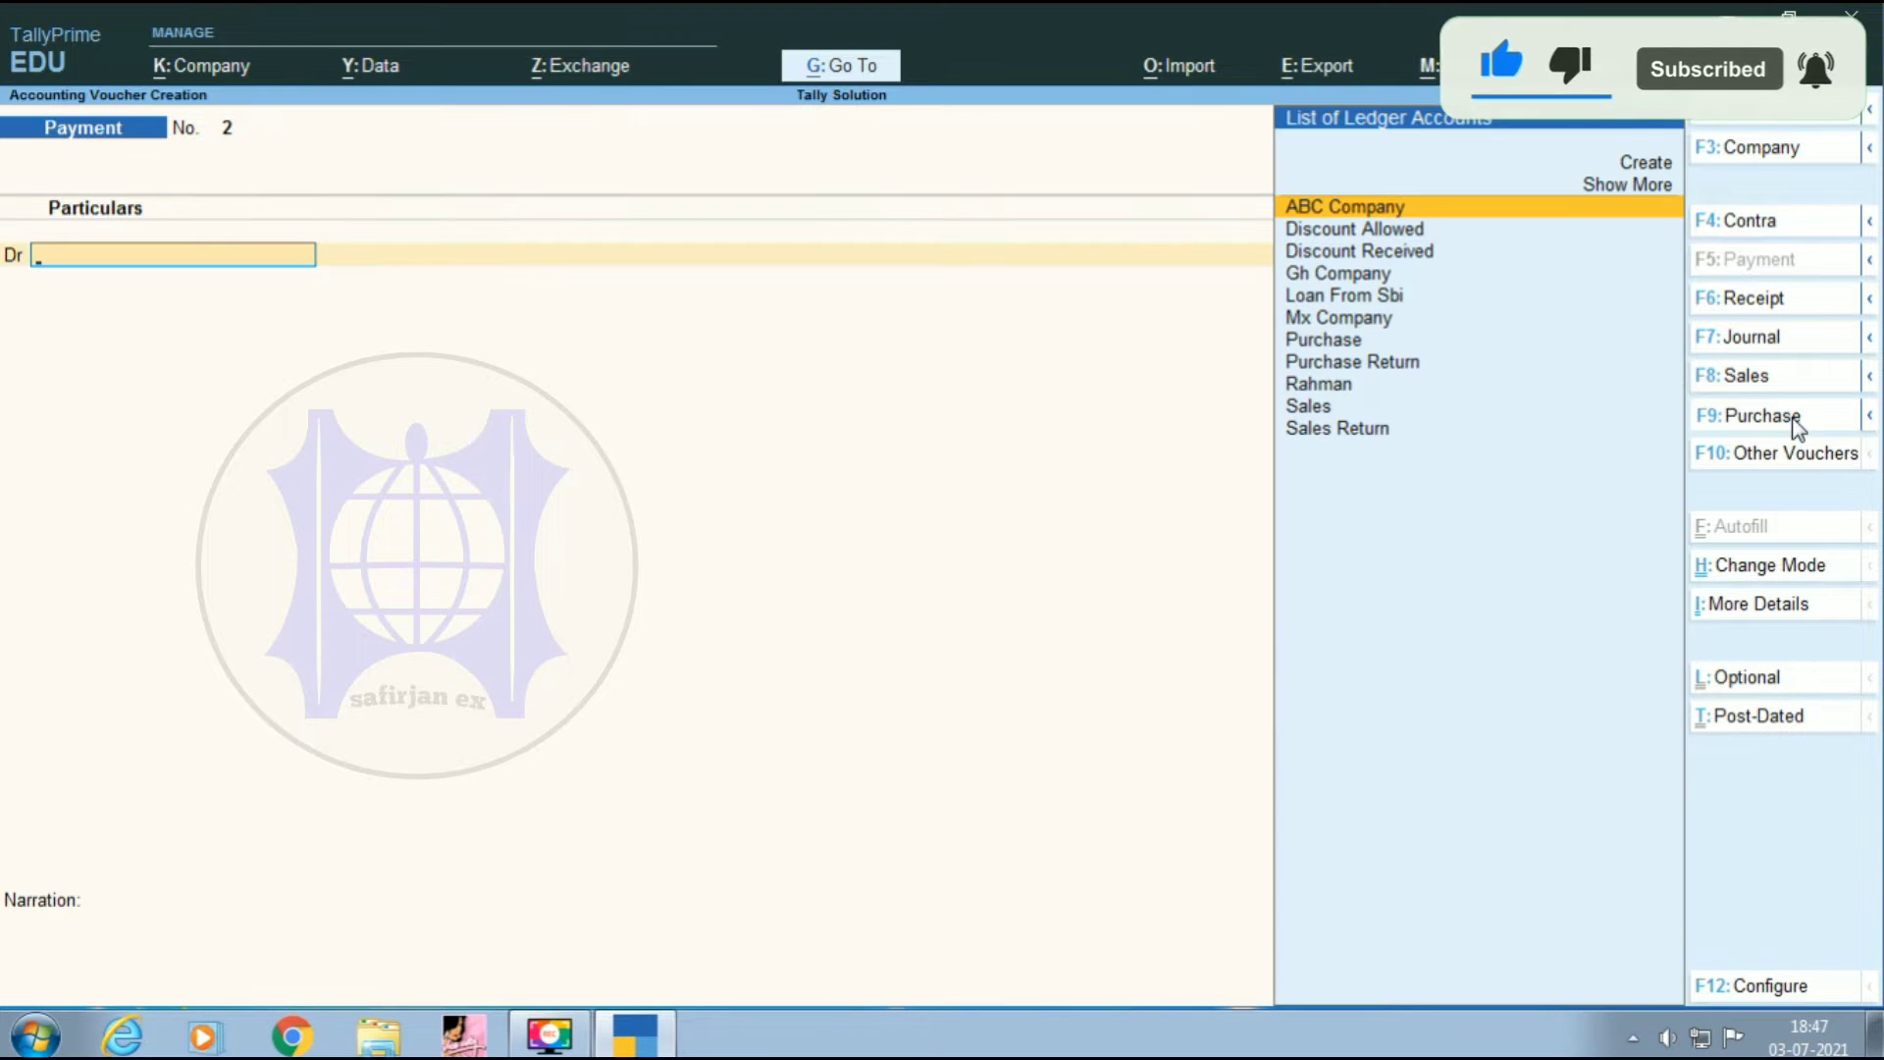
pyautogui.click(1744, 415)
pyautogui.press('Return')
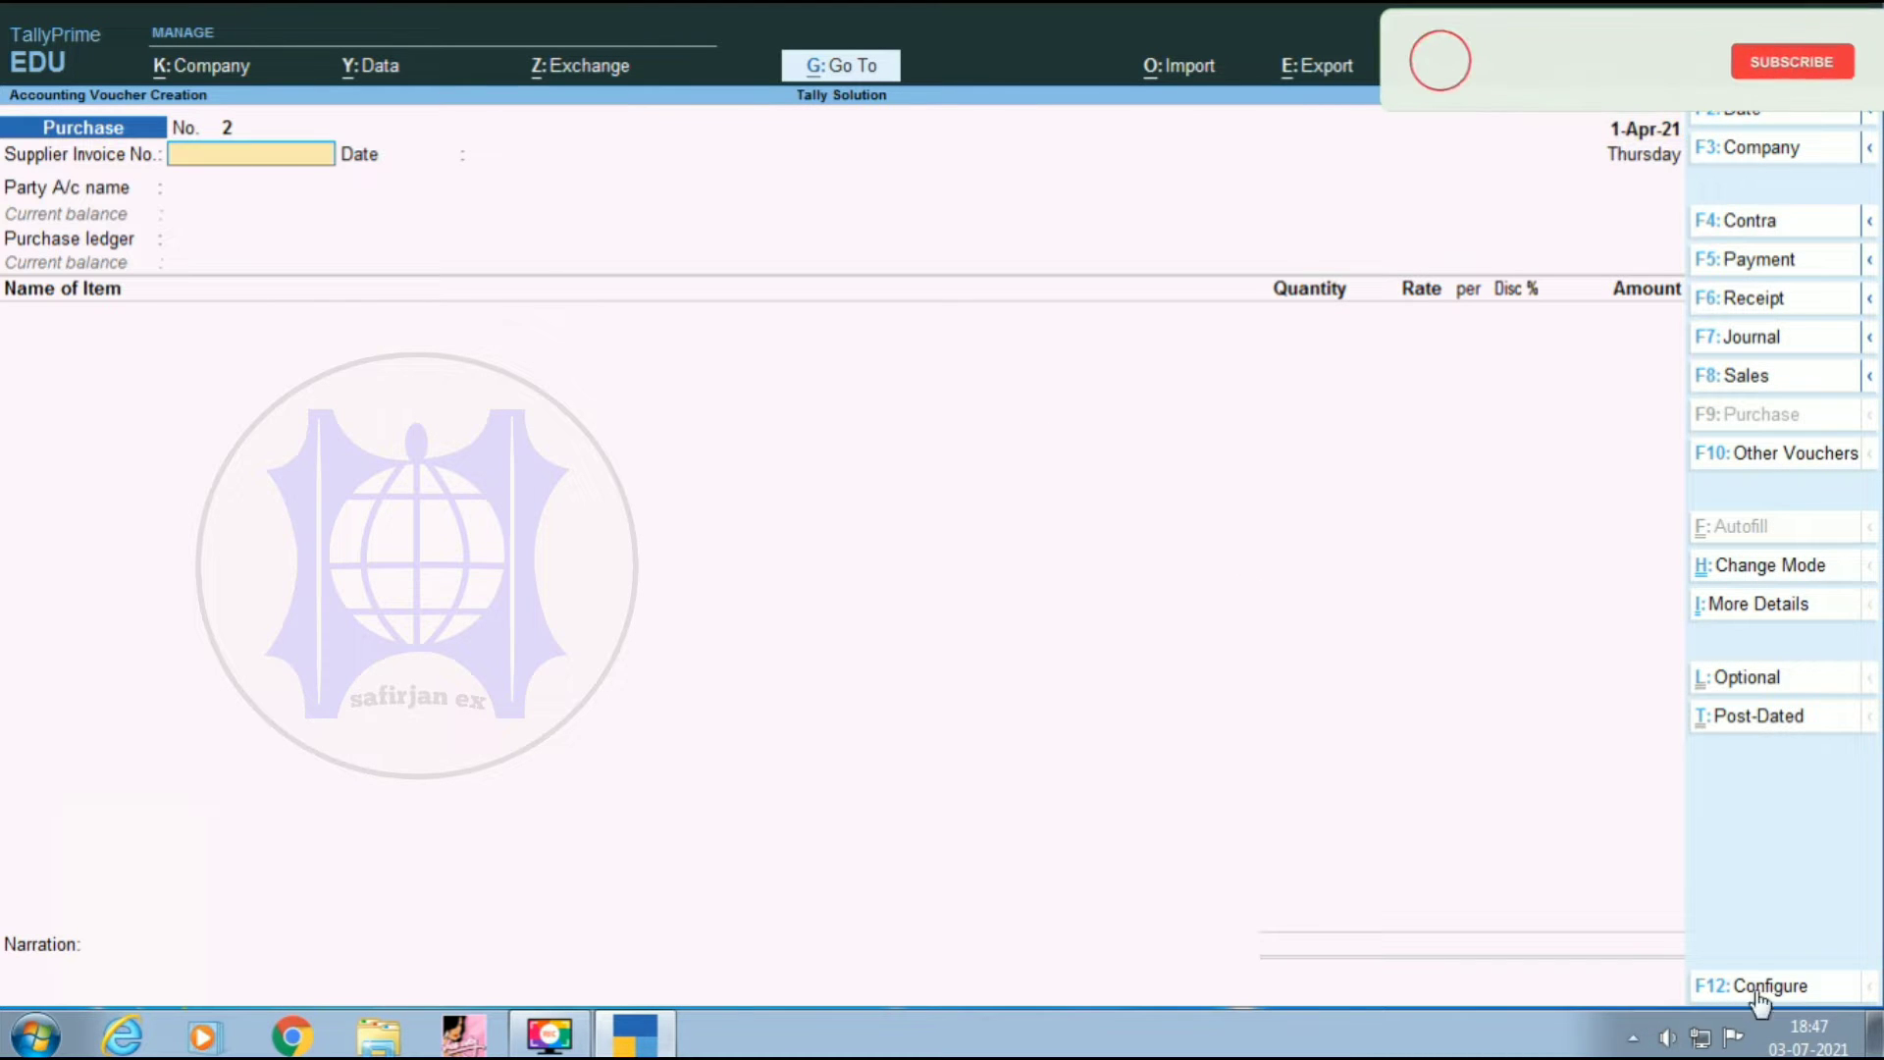
pyautogui.write('154444')
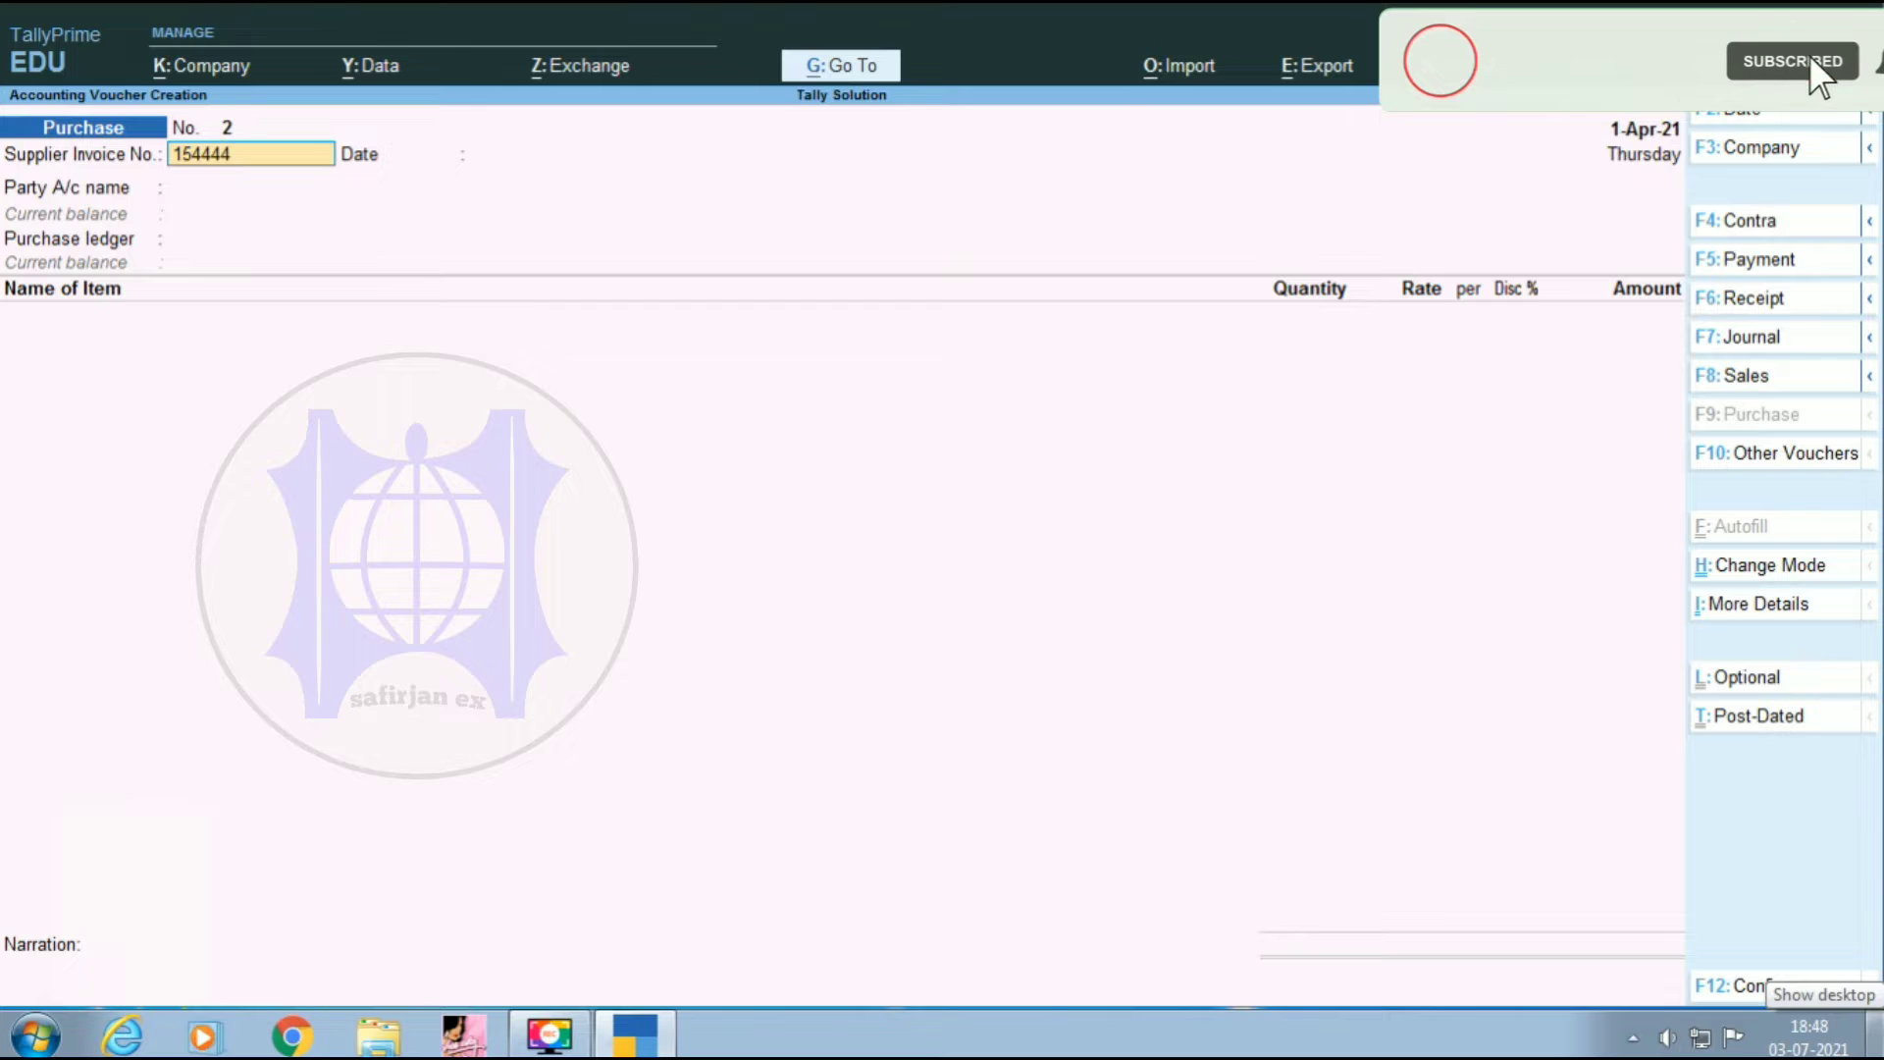
pyautogui.press('Return')
pyautogui.press('Return')
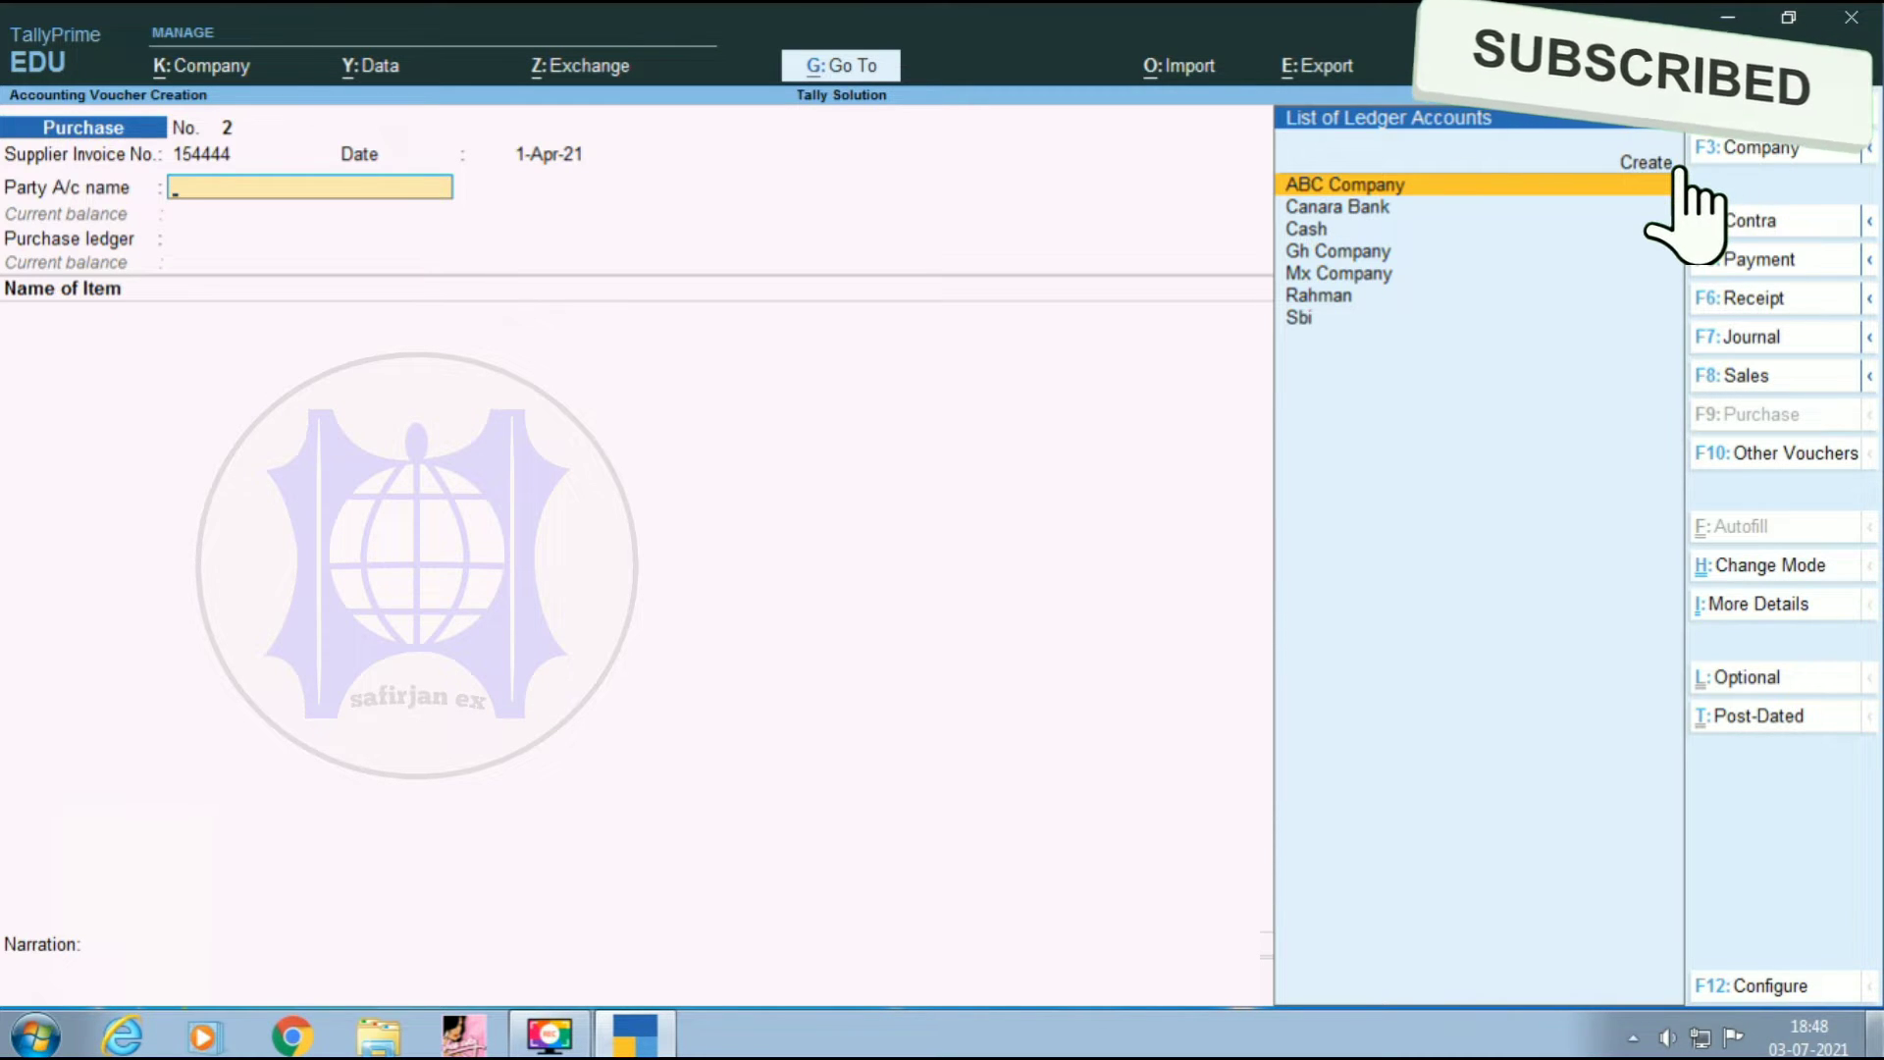
# - Start a new party ledger named Omega Co from the voucher and place it under Sundry Creditors
pyautogui.press('Down')
pyautogui.press('Down')
pyautogui.press('Down')
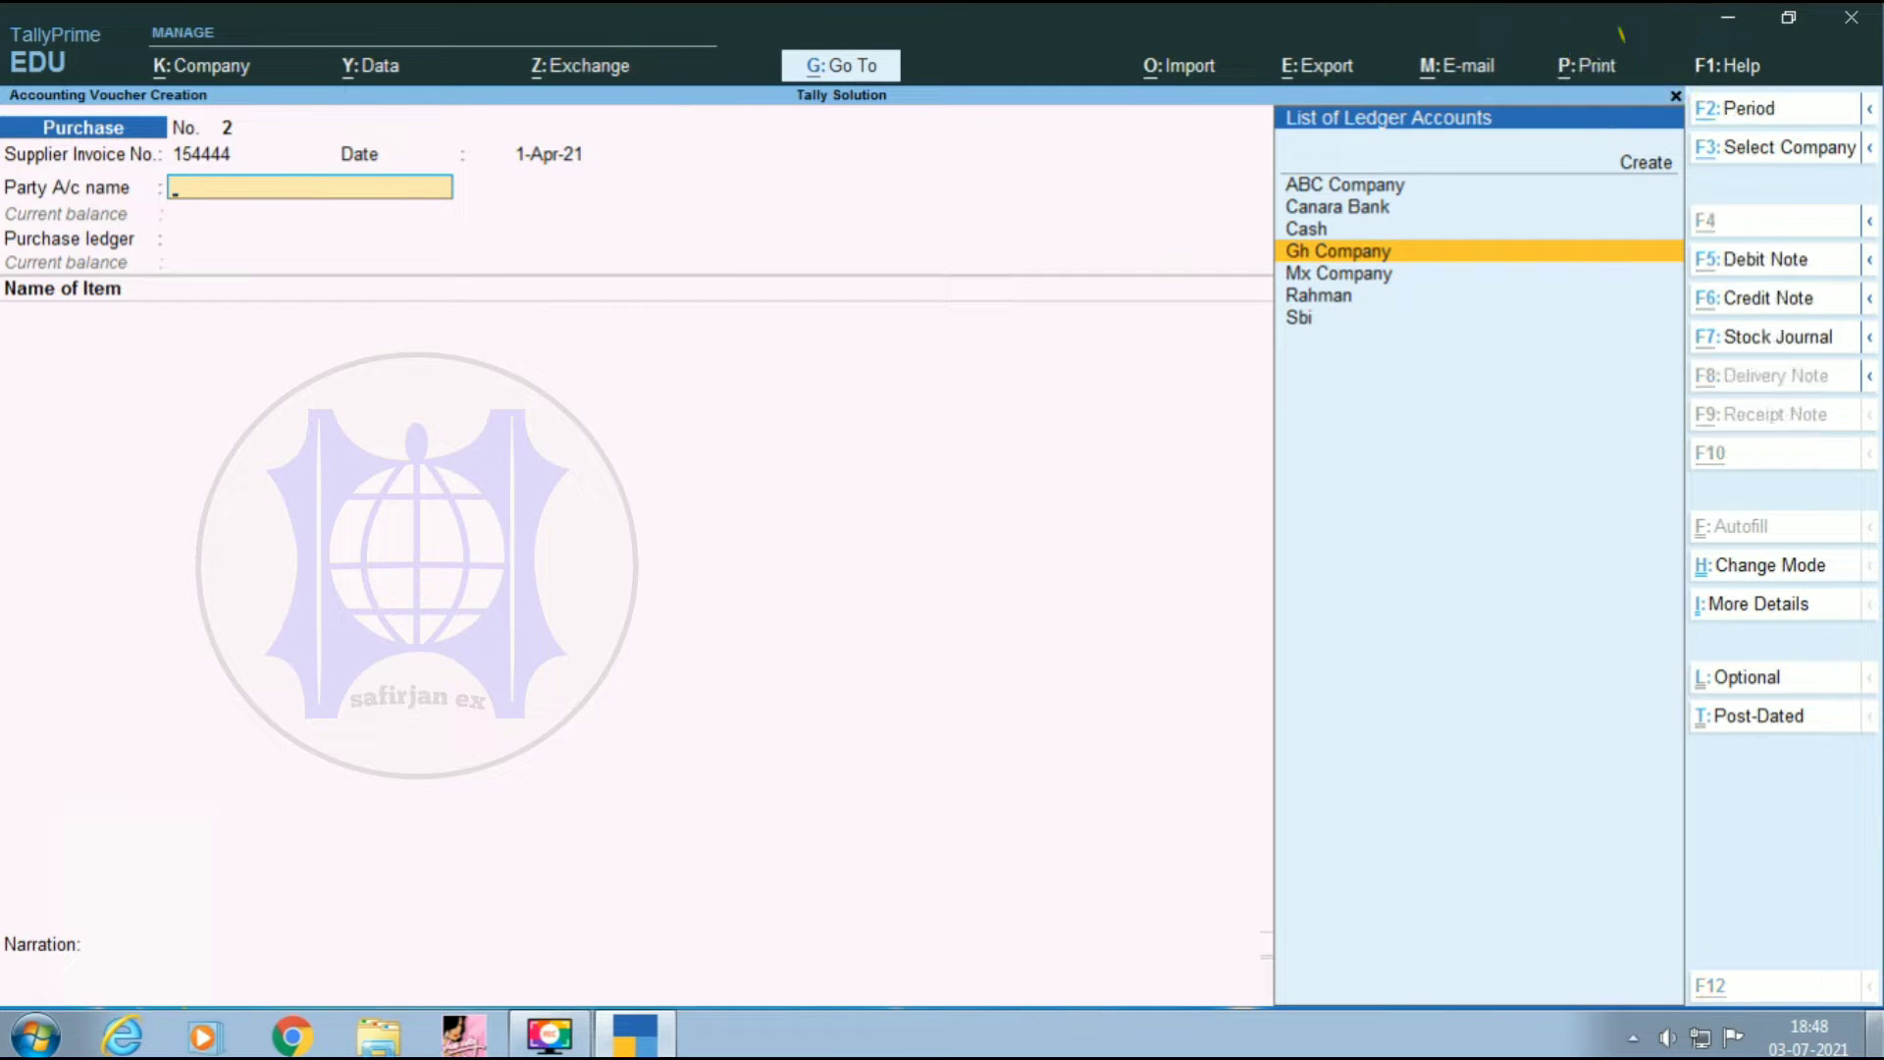
pyautogui.hotkey('alt', 'c')
pyautogui.write('Omega Co')
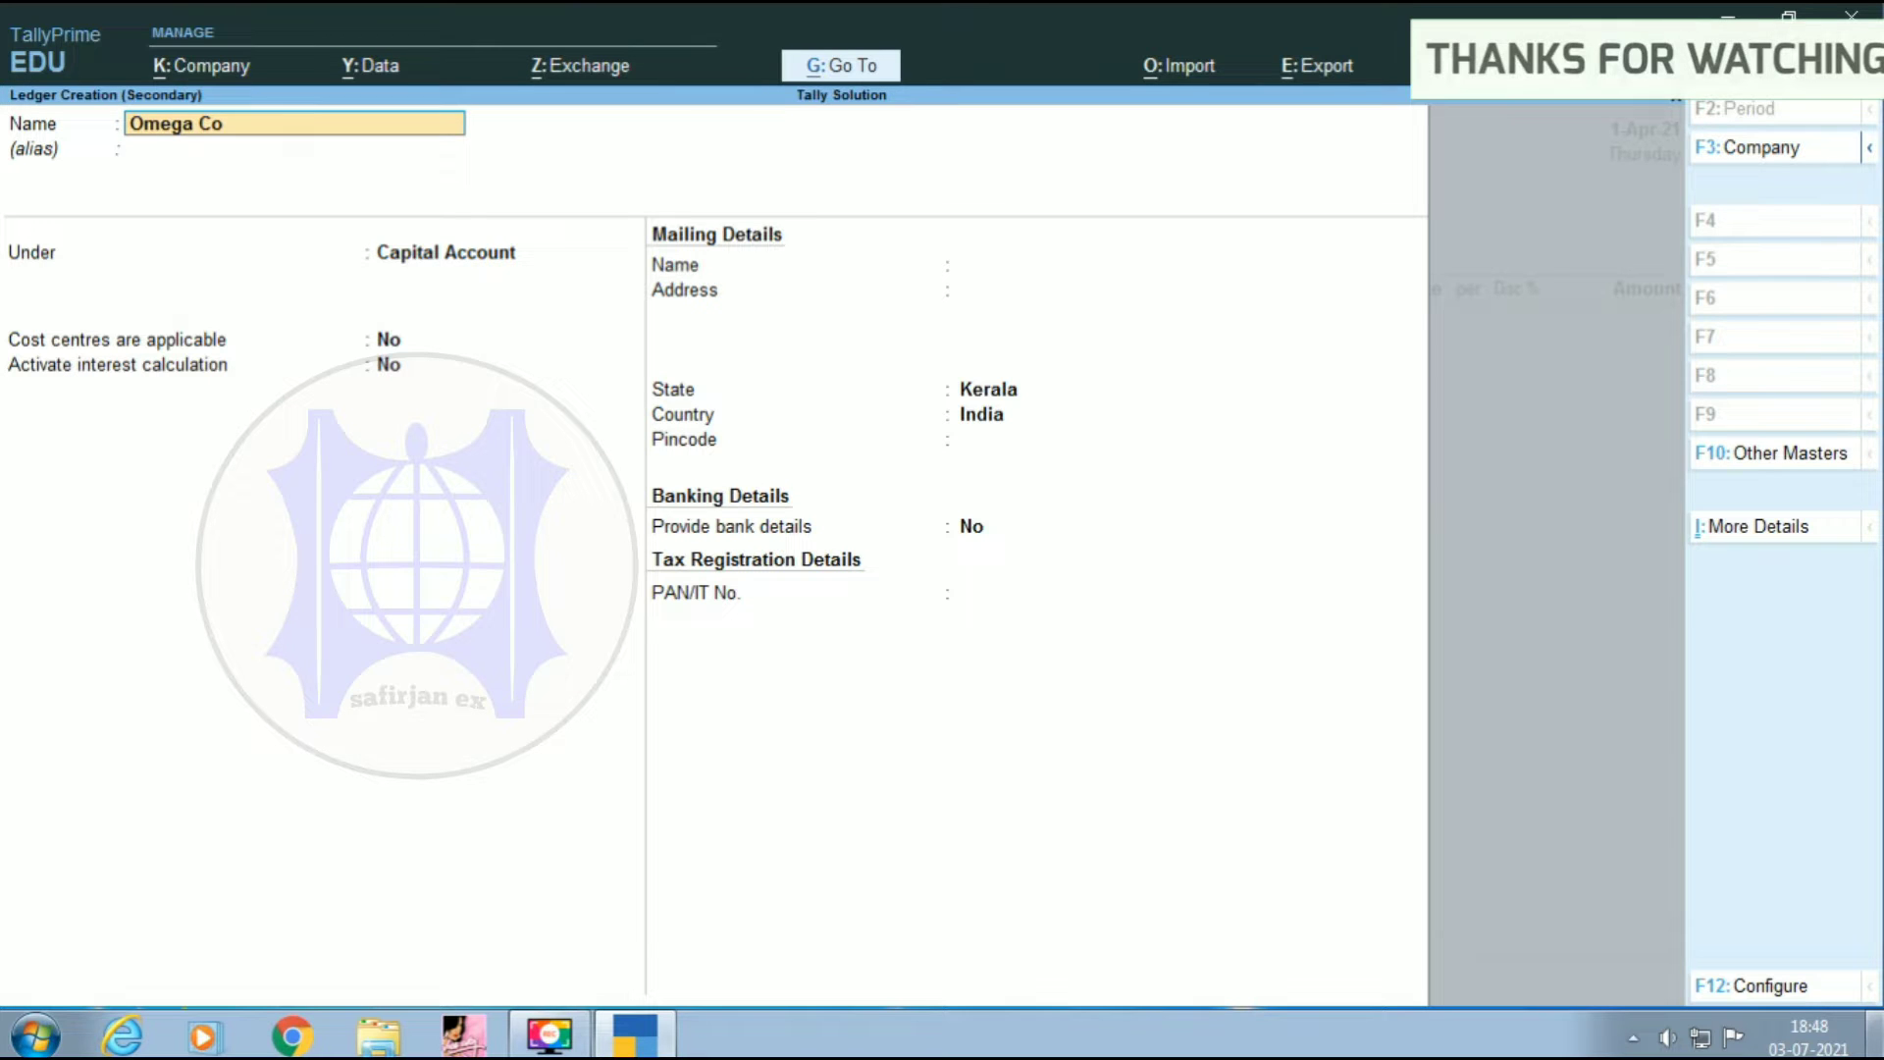
pyautogui.press('Return')
pyautogui.write('S')
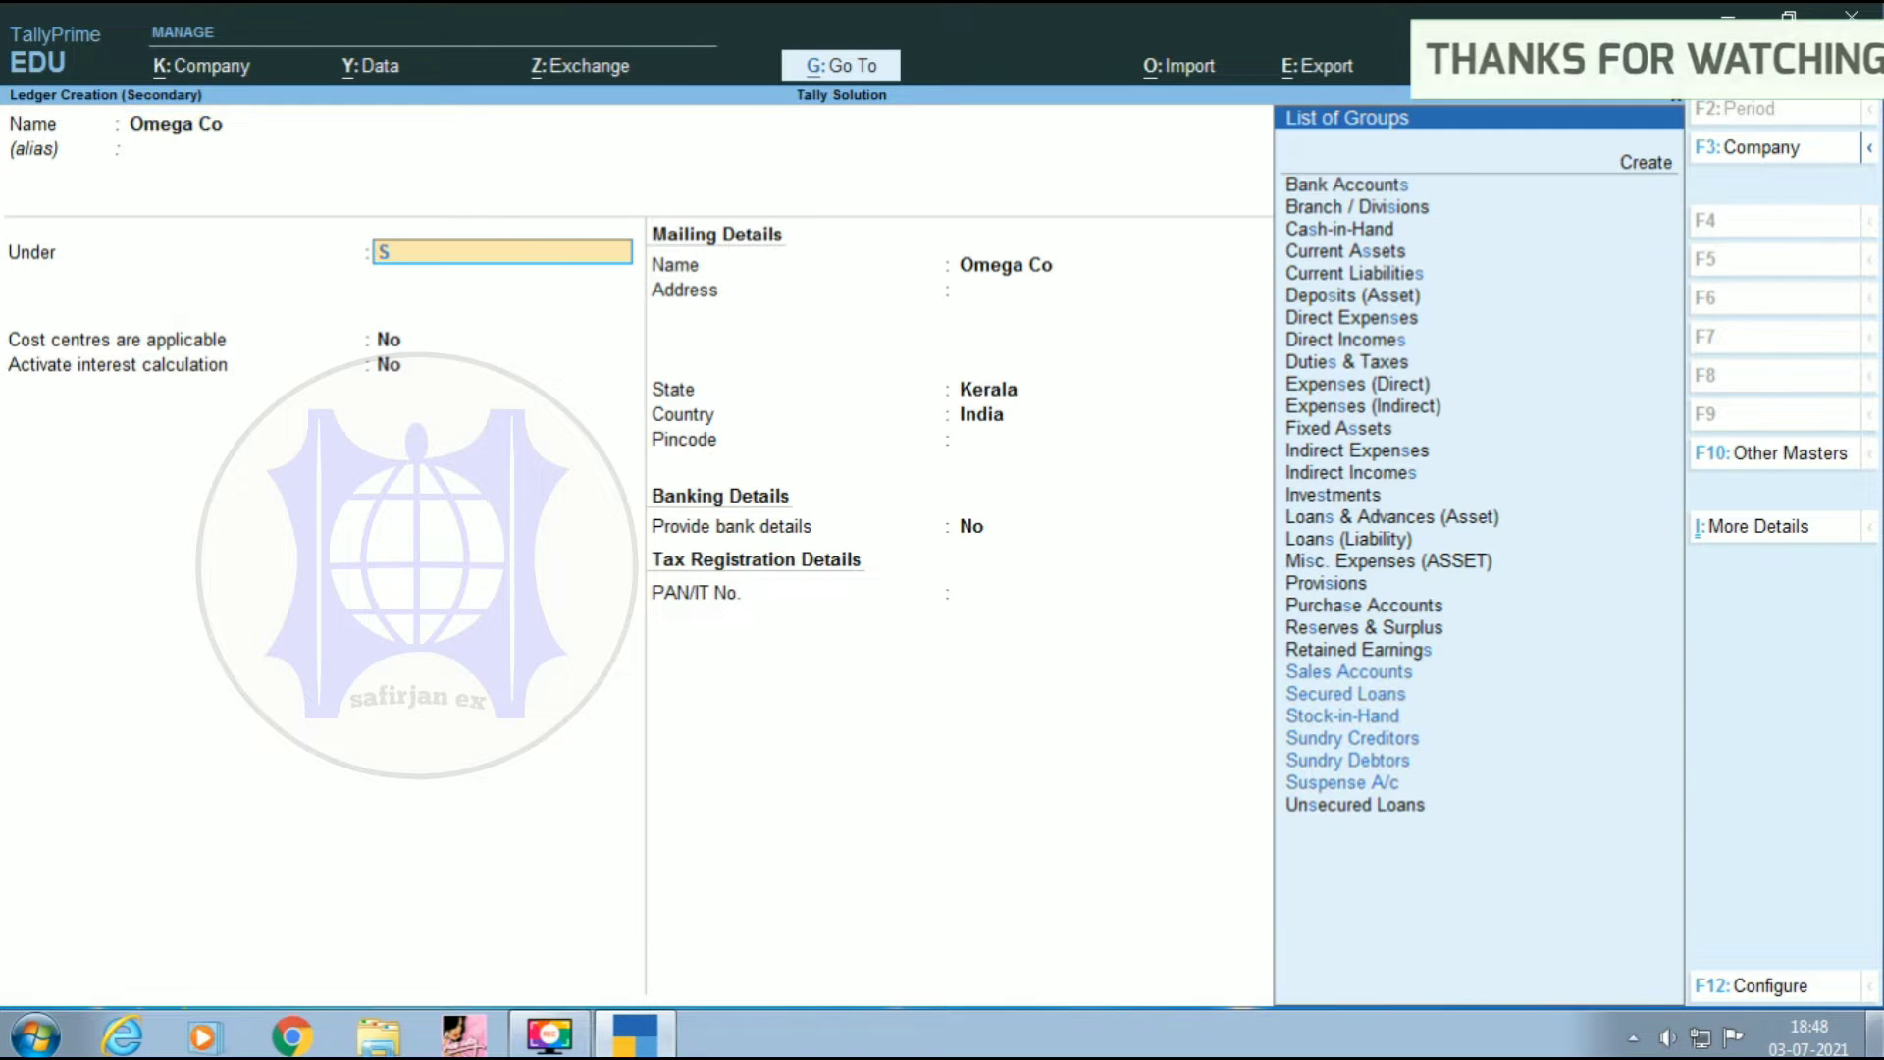
pyautogui.press('Down')
pyautogui.press('Down')
pyautogui.press('Down')
pyautogui.press('Return')
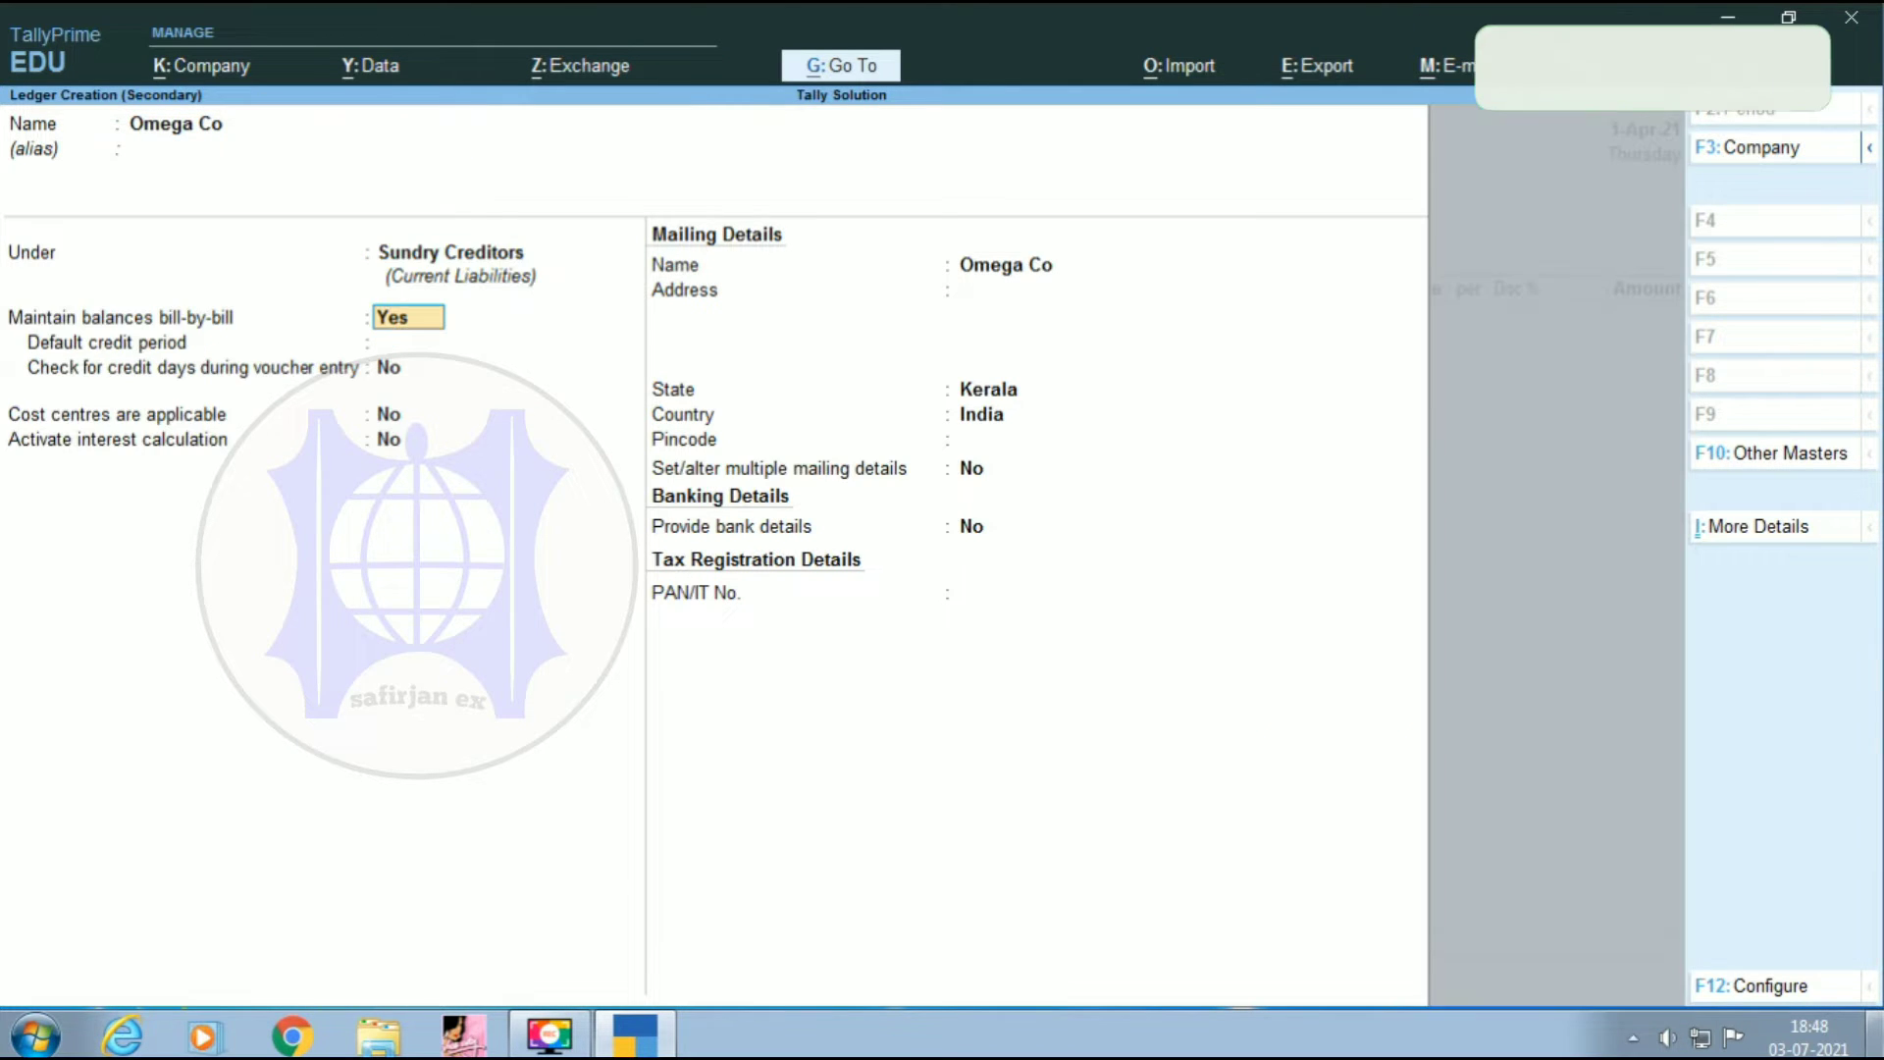
# - Keep the default credit, mailing, banking and tax settings for the Omega Co ledger and save it
pyautogui.press('Return')
pyautogui.press('Return')
pyautogui.press('Return')
pyautogui.press('Return')
pyautogui.press('Return')
pyautogui.press('Return')
pyautogui.press('Return')
pyautogui.press('Return')
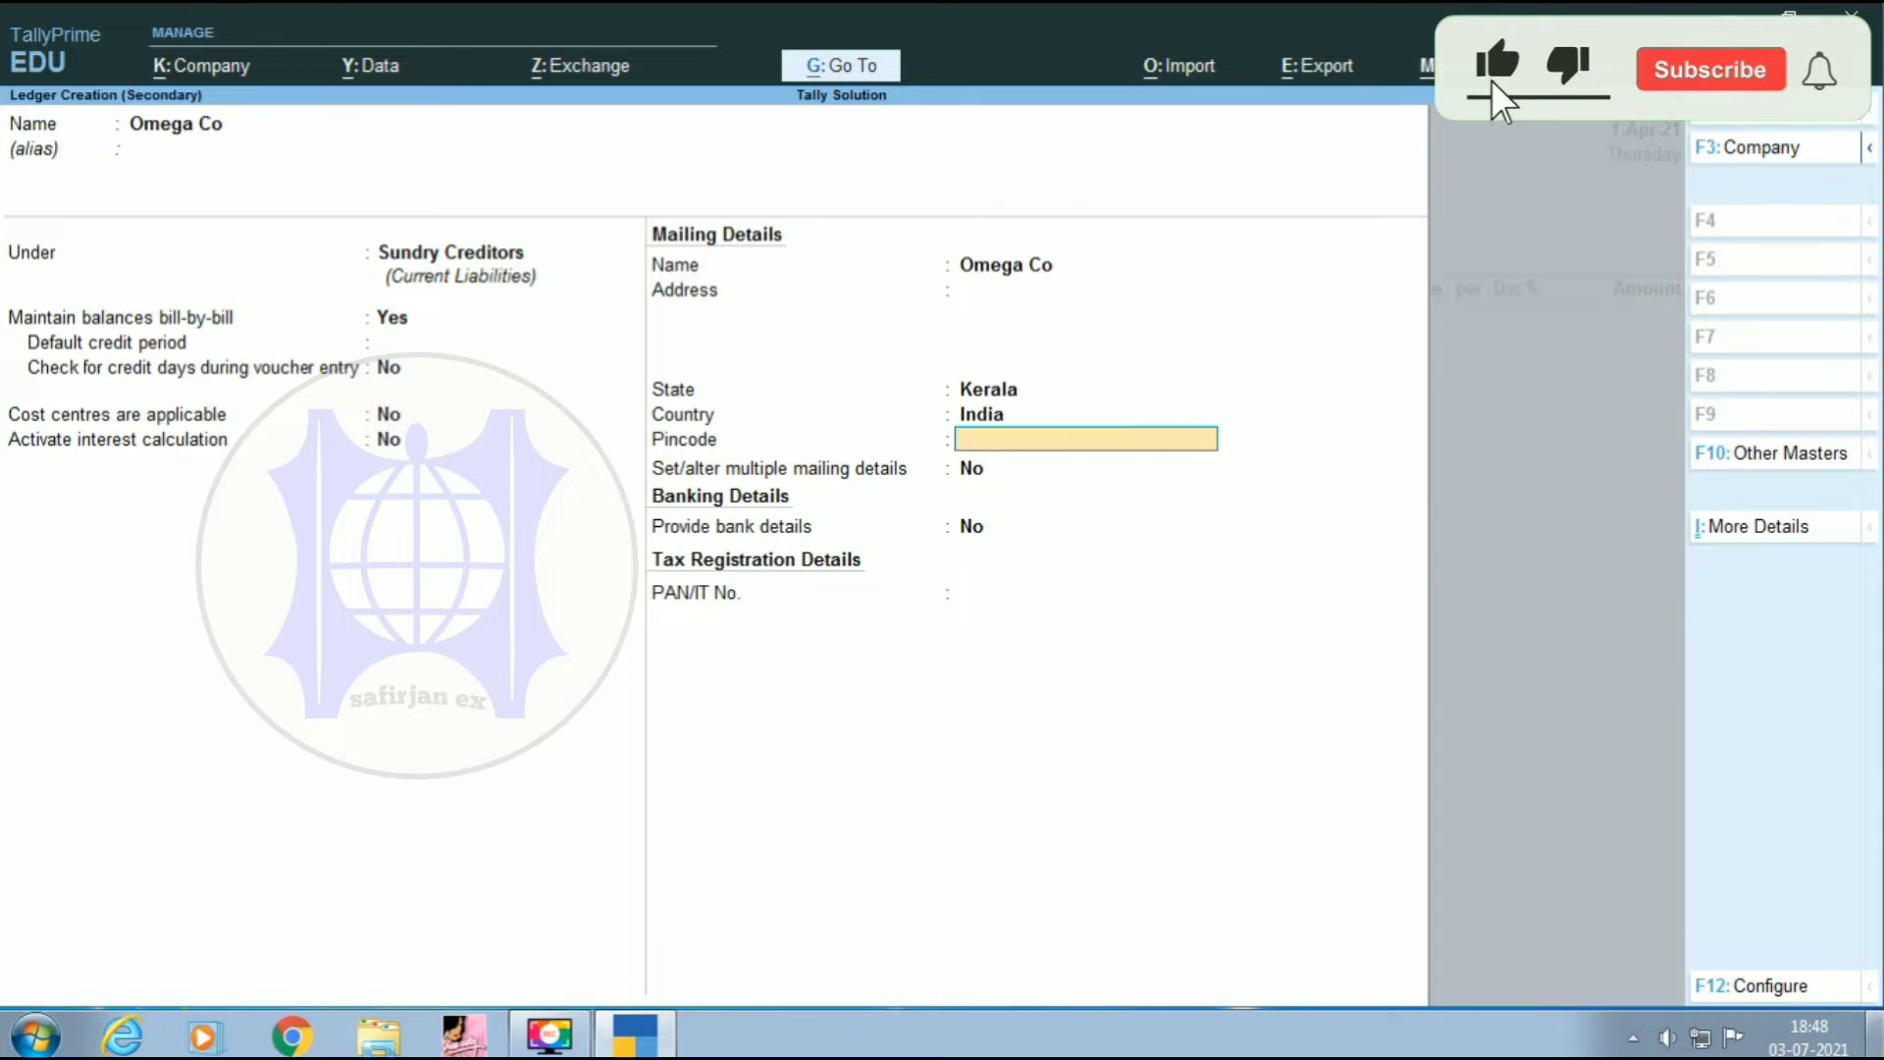
pyautogui.press('Return')
pyautogui.press('Return')
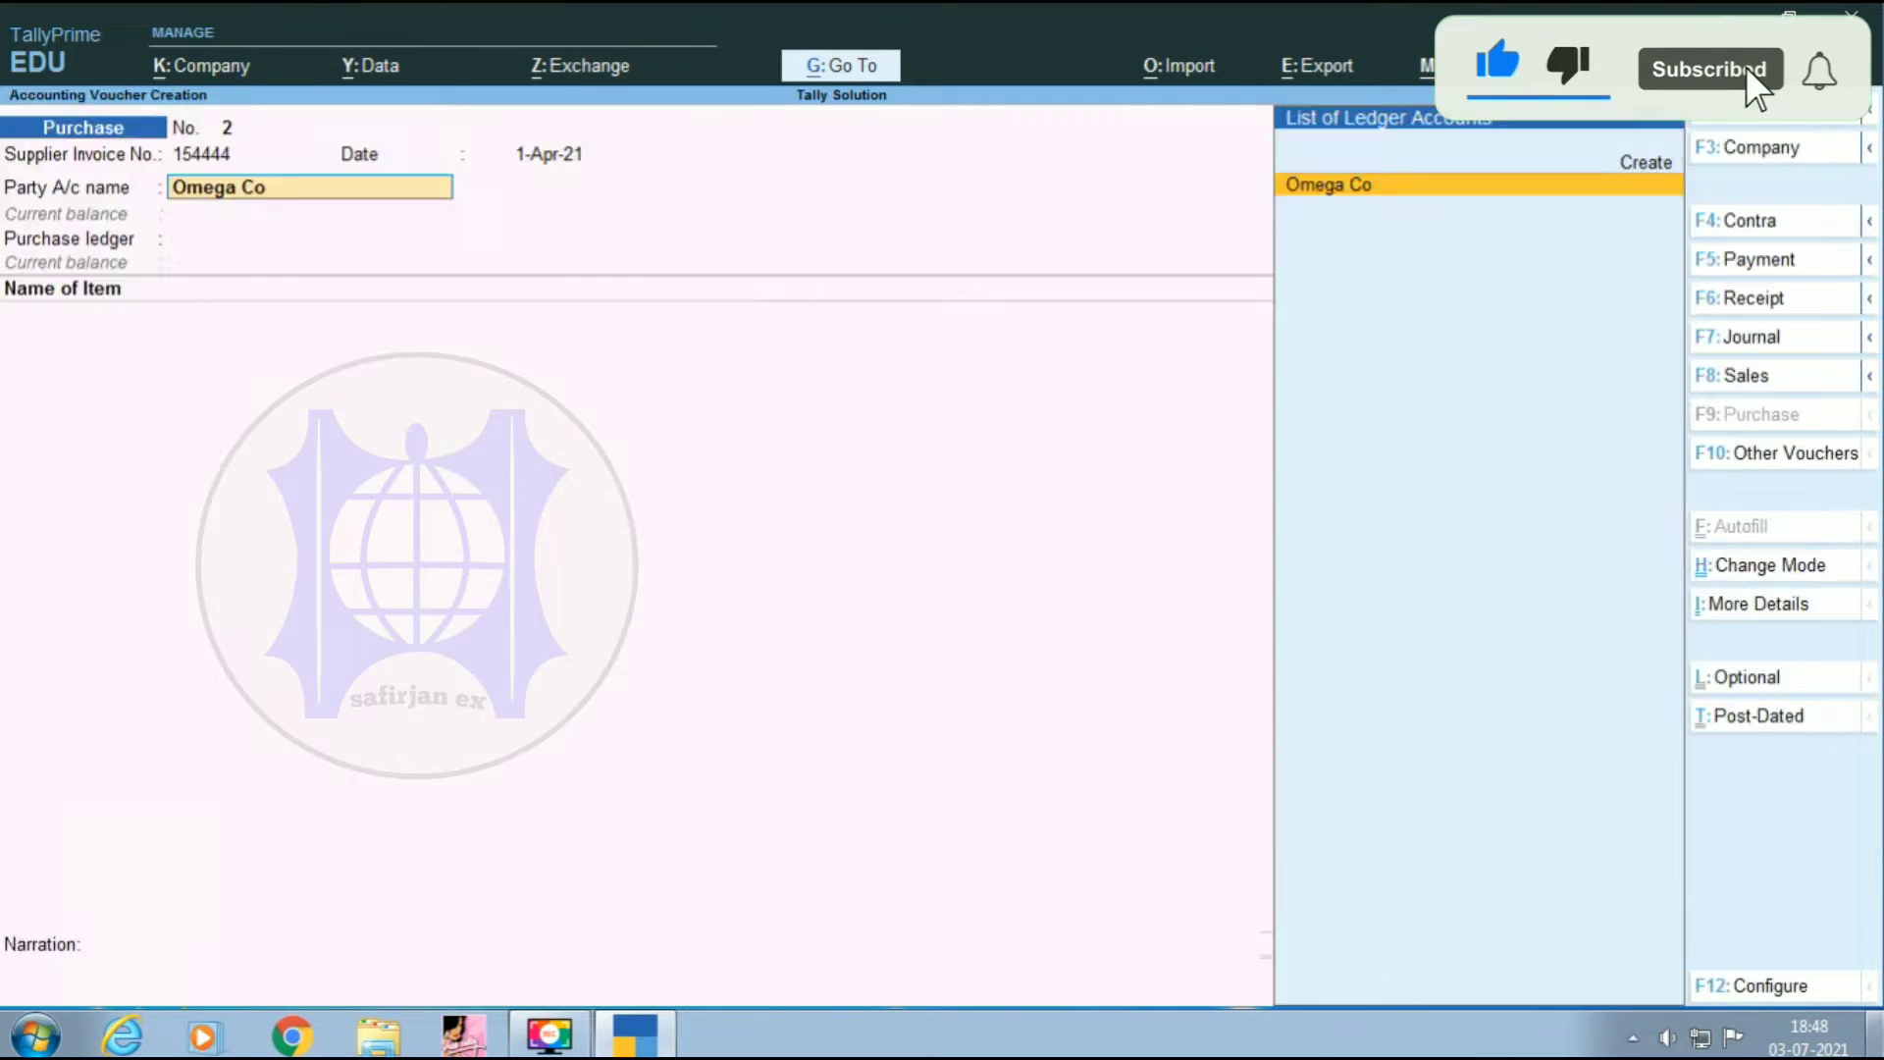
# - Select Omega Co as the voucher's party and leave the receipt and order details blank
pyautogui.press('Return')
pyautogui.press('Return')
pyautogui.press('Return')
pyautogui.press('Return')
pyautogui.press('Return')
pyautogui.press('Return')
pyautogui.press('Return')
pyautogui.press('Return')
pyautogui.press('Return')
pyautogui.press('Return')
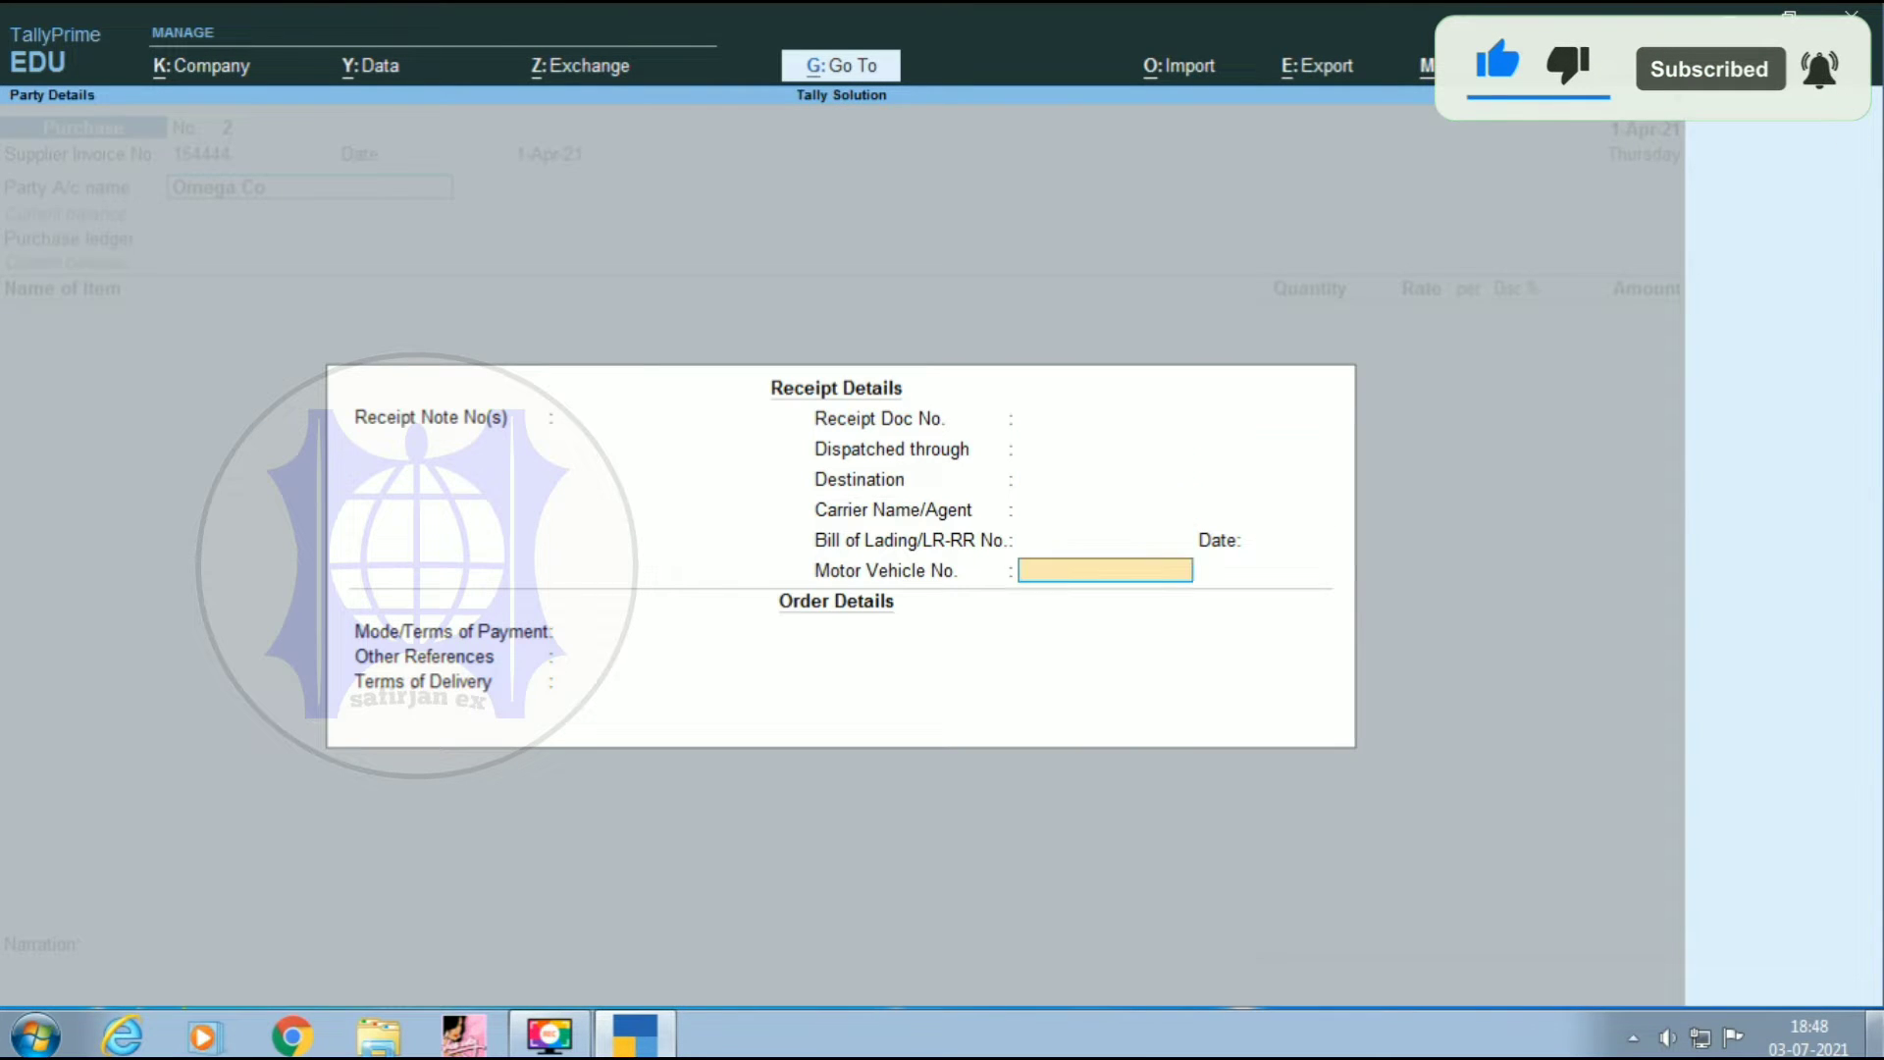
pyautogui.press('Return')
pyautogui.press('Return')
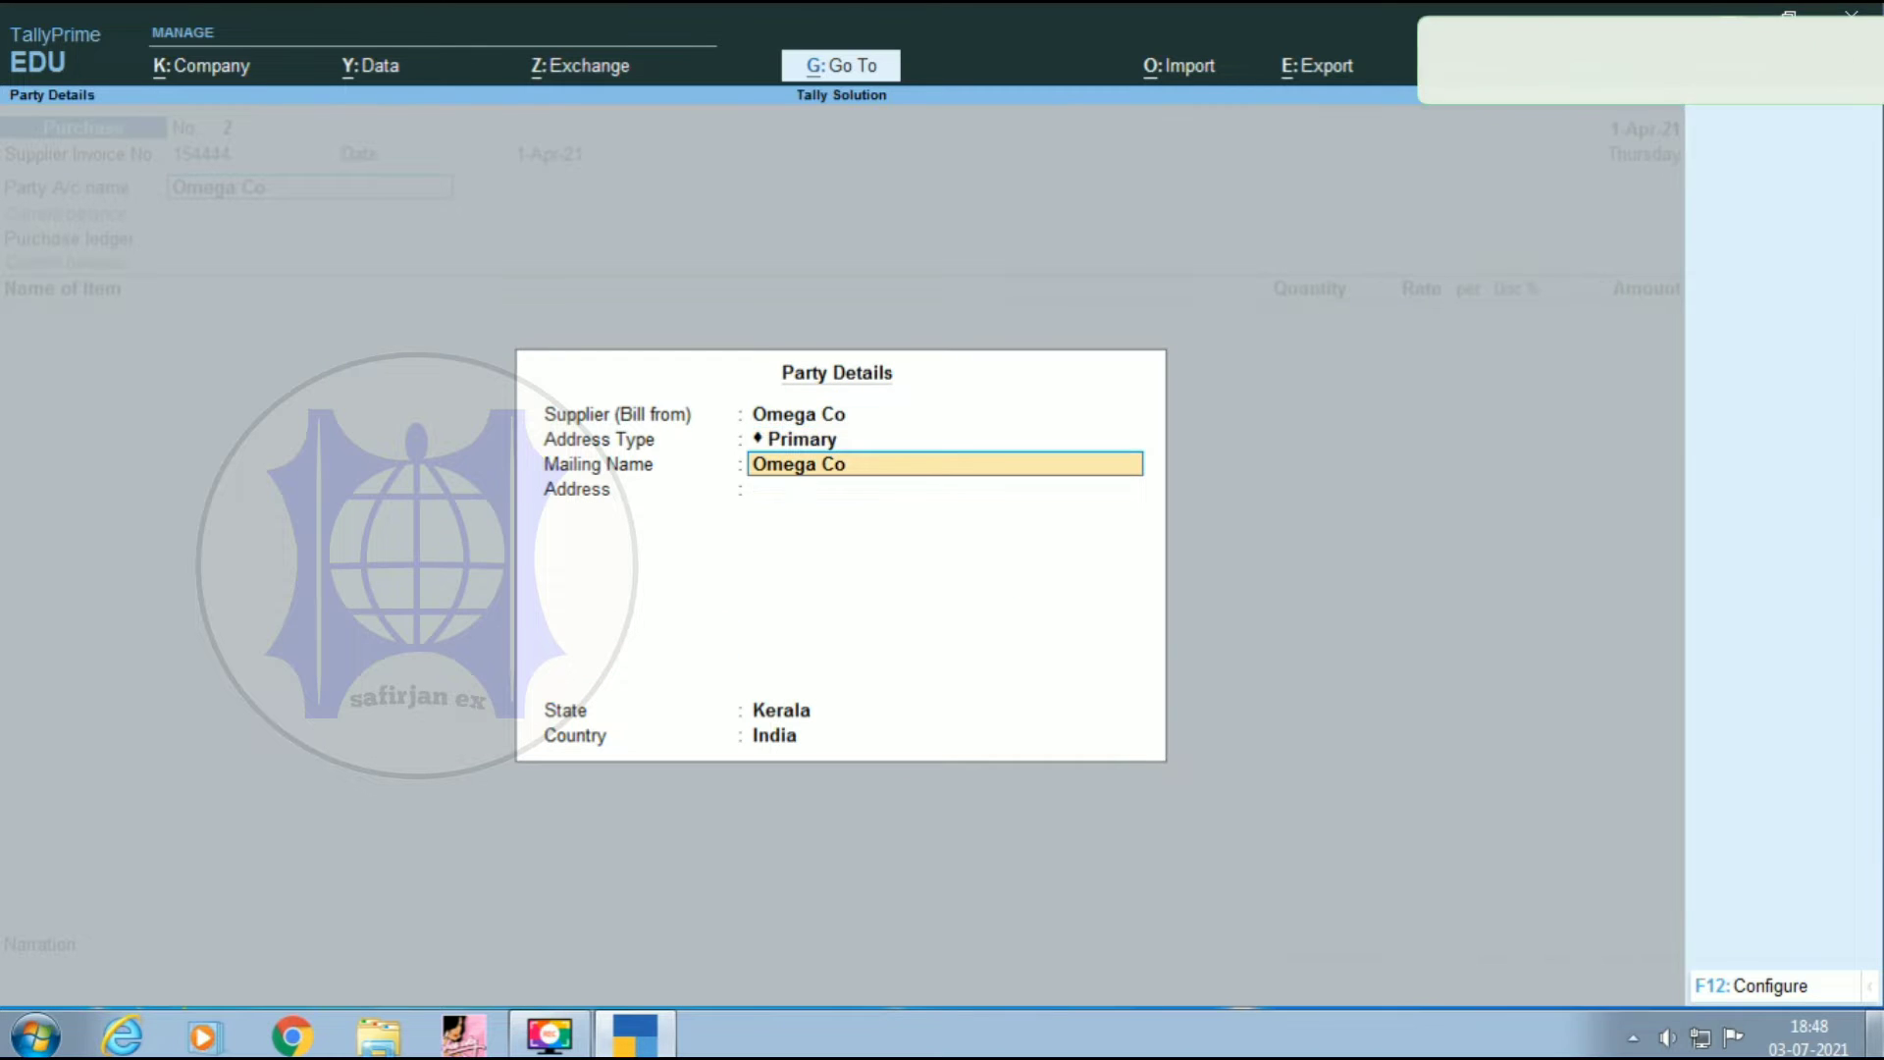
# - Accept the default party details for Omega Co and choose Purchase as the purchase ledger
pyautogui.press('Return')
pyautogui.press('Return')
pyautogui.press('Return')
pyautogui.press('Return')
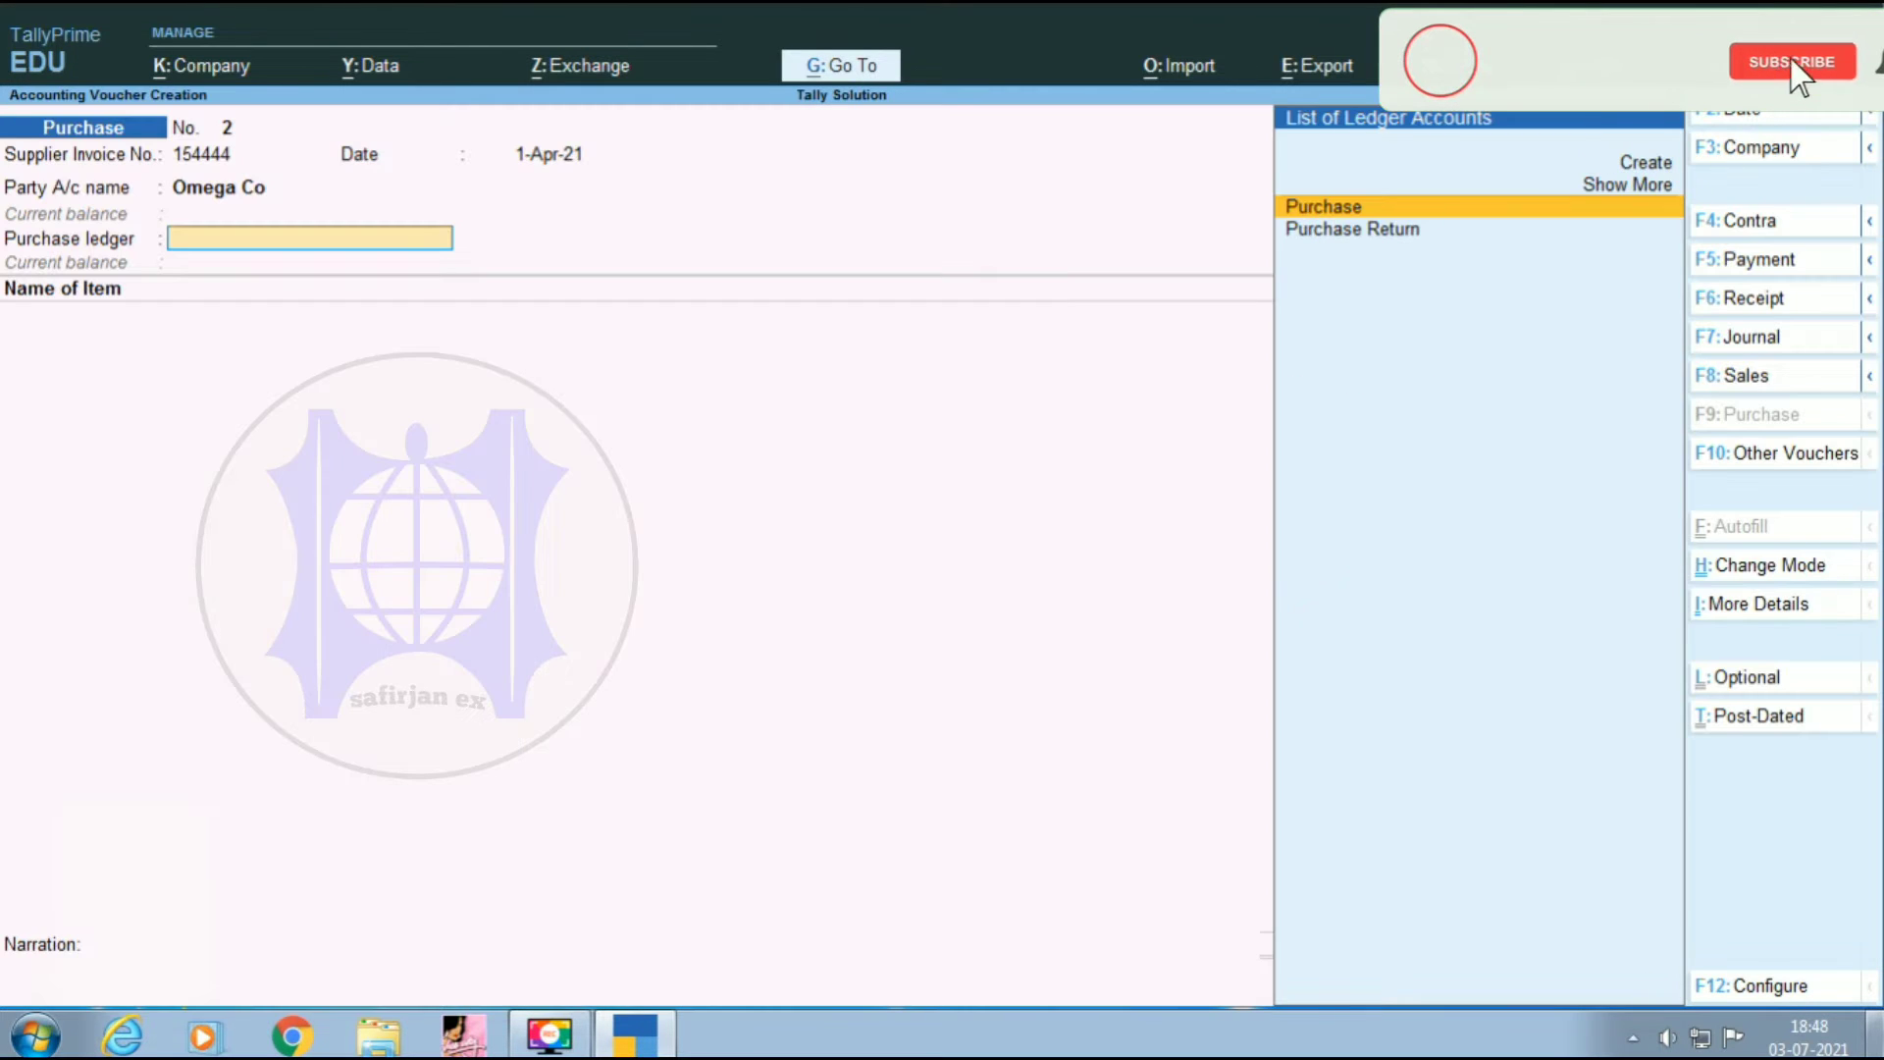
pyautogui.press('Return')
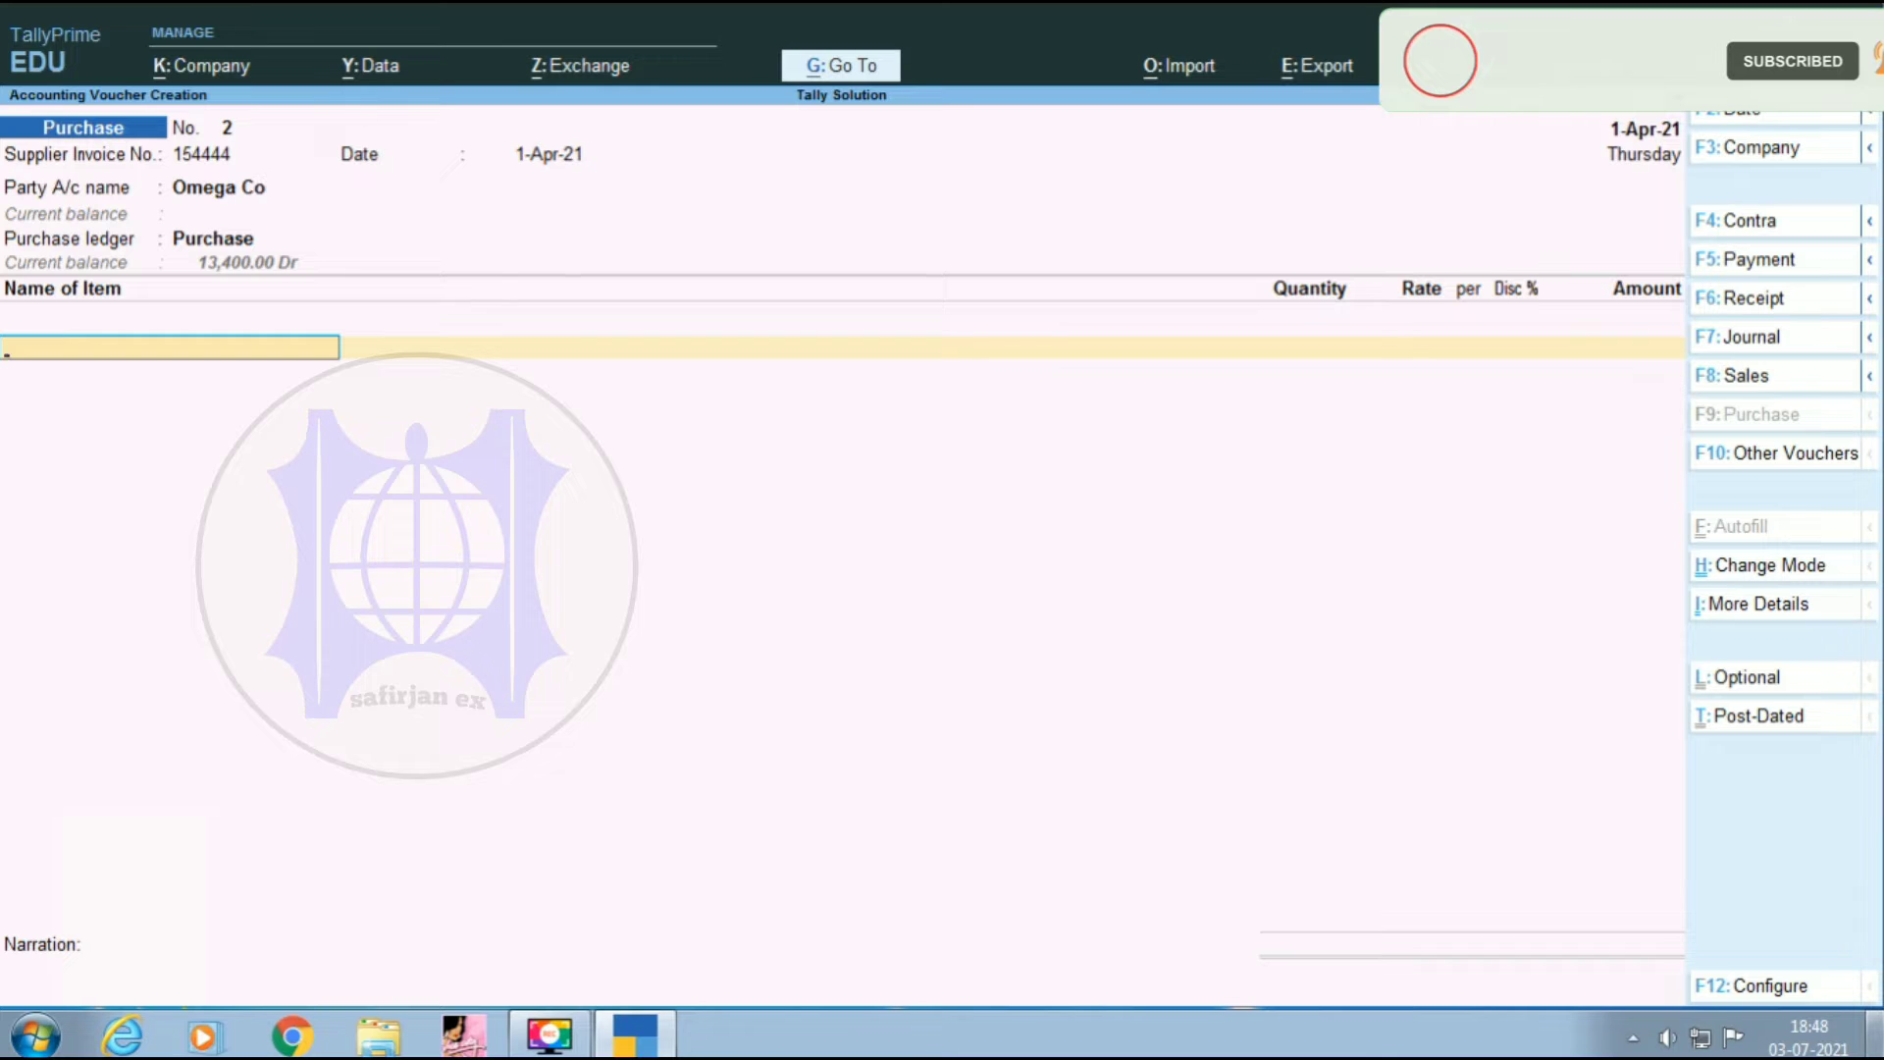
# - Start a new stock item from the voucher's item line and try to name it Colgate
pyautogui.hotkey('alt', 'c')
pyautogui.write('C')
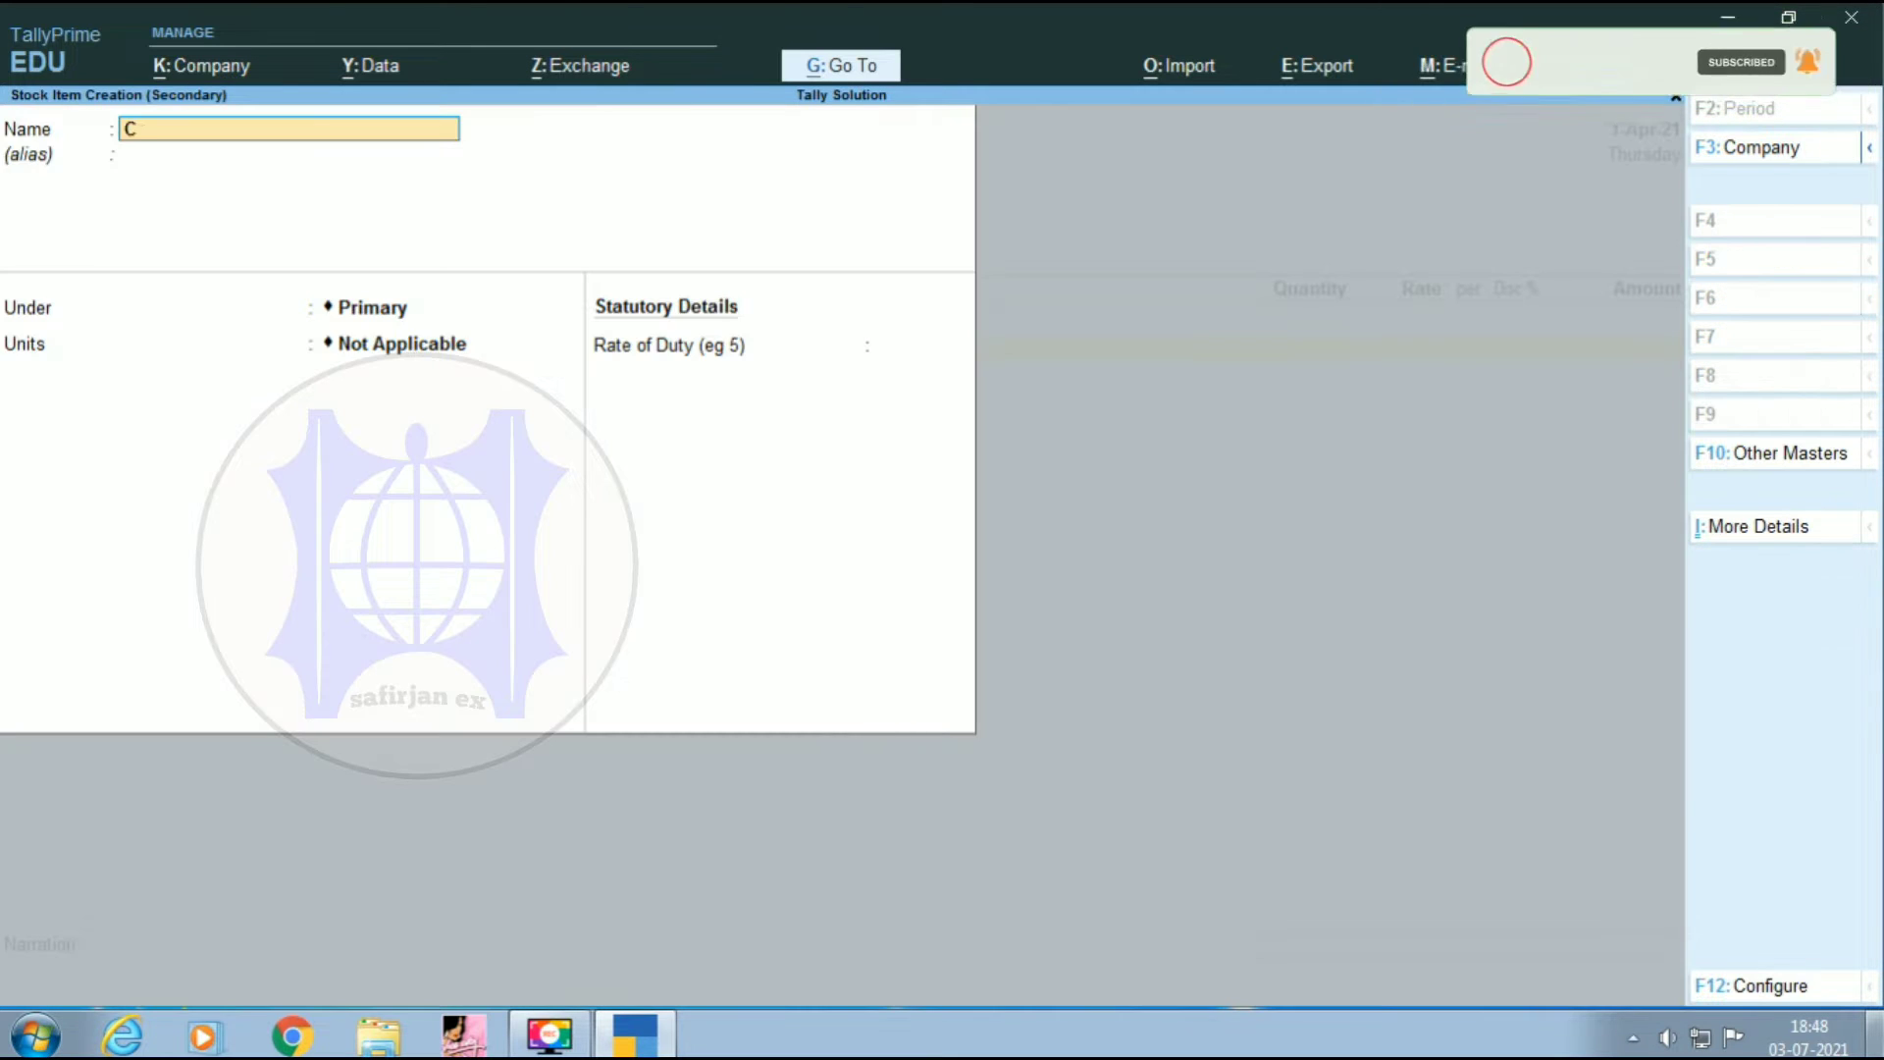
pyautogui.write('olgate')
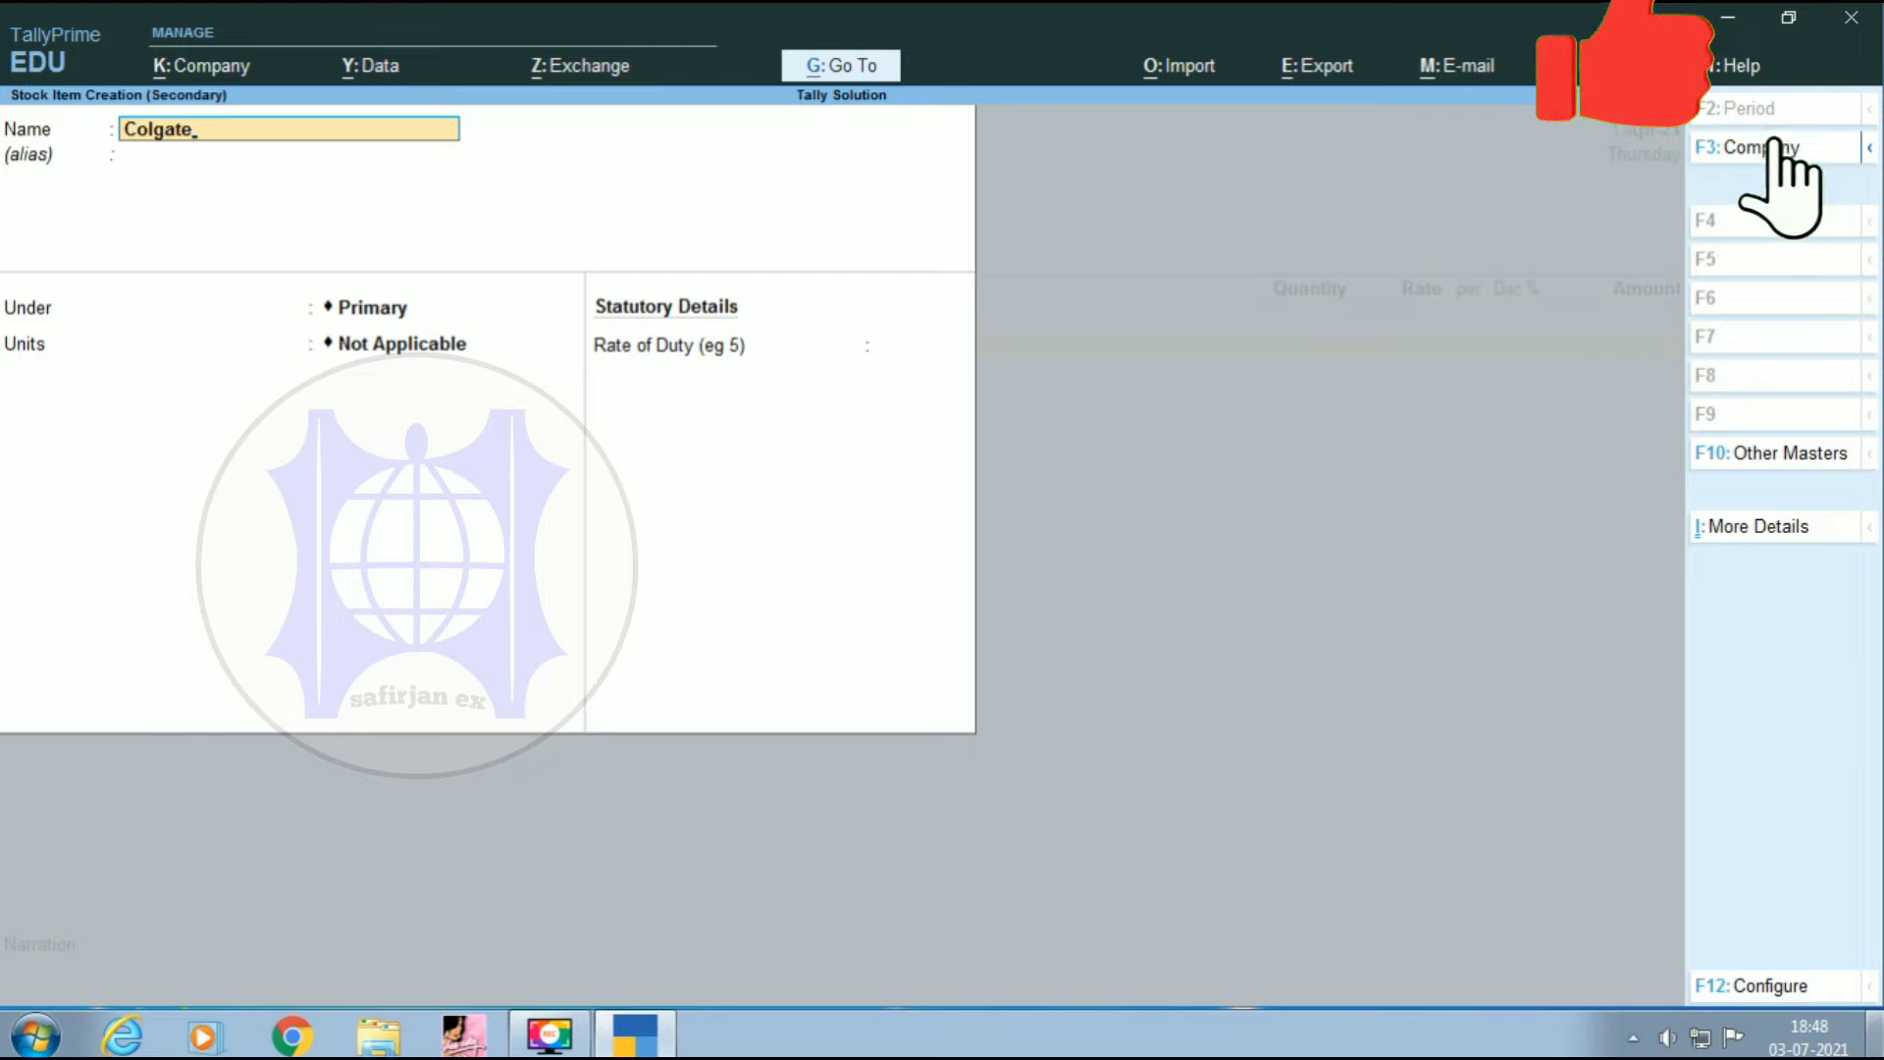
pyautogui.press('Return')
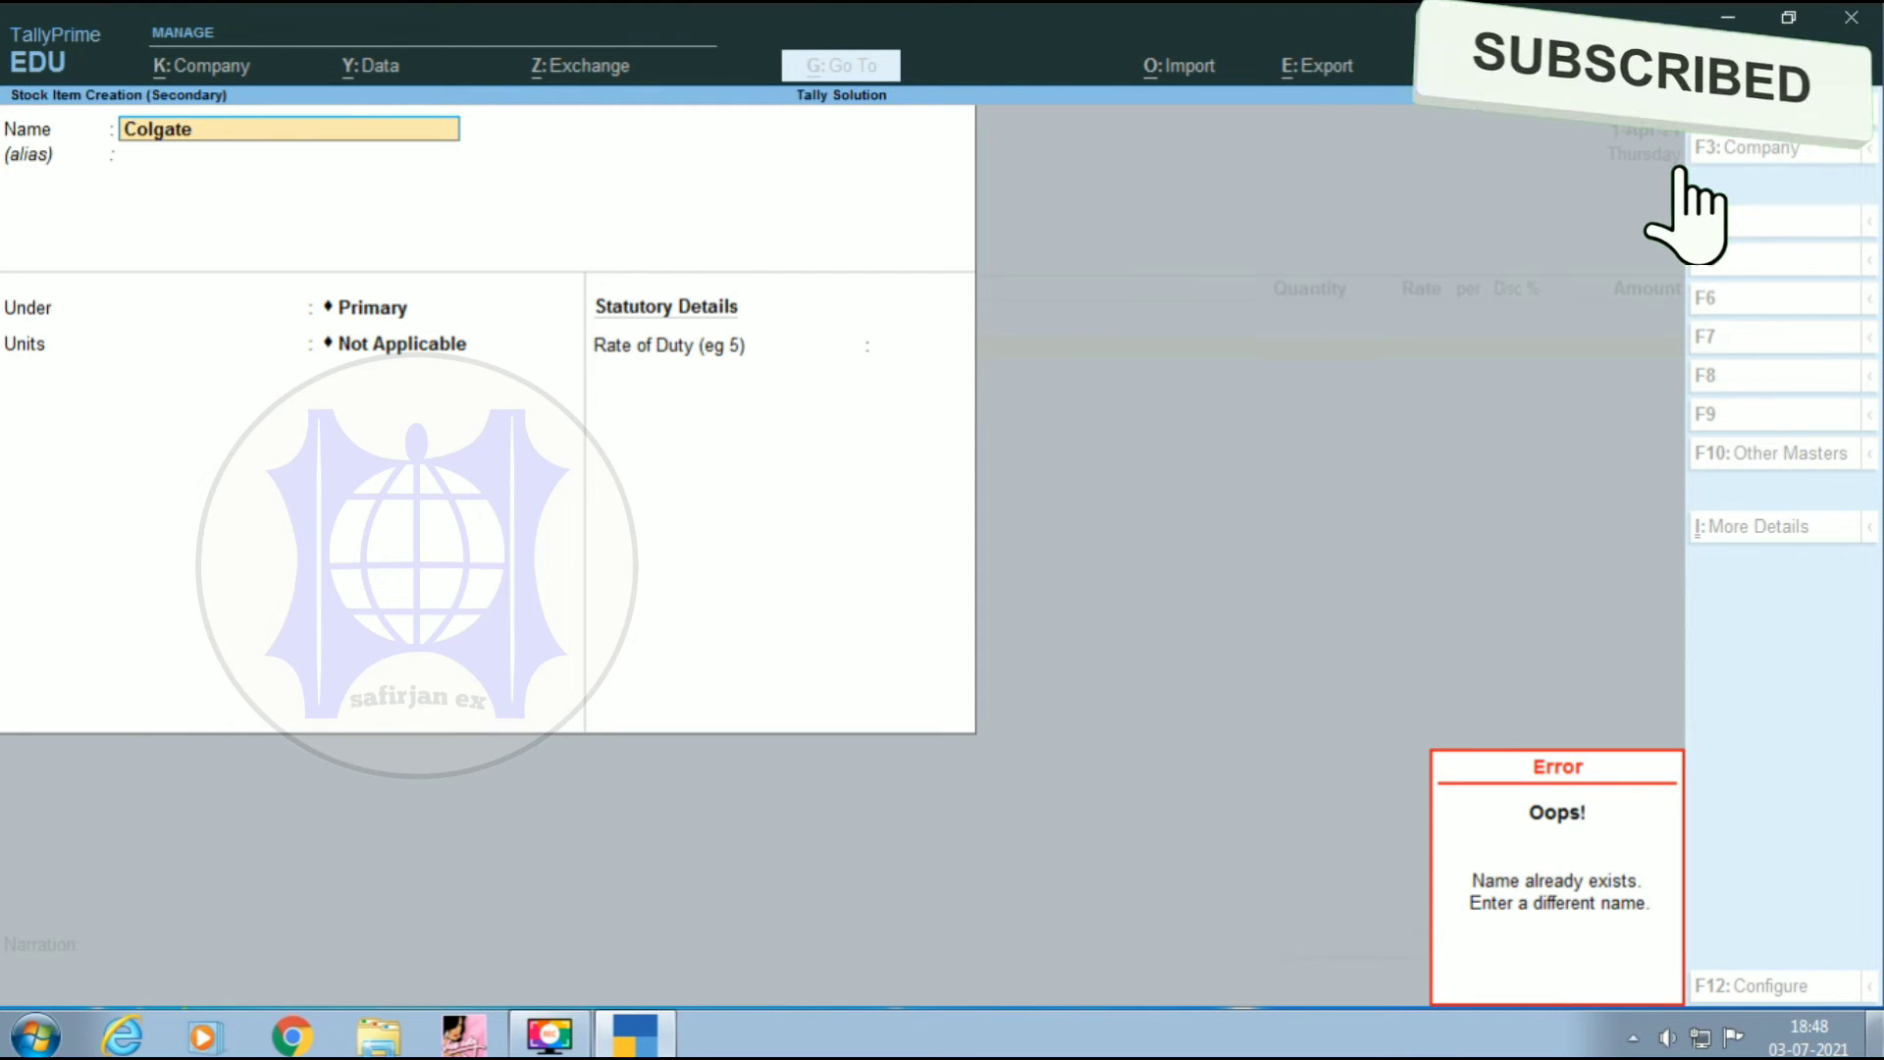
pyautogui.press('Return')
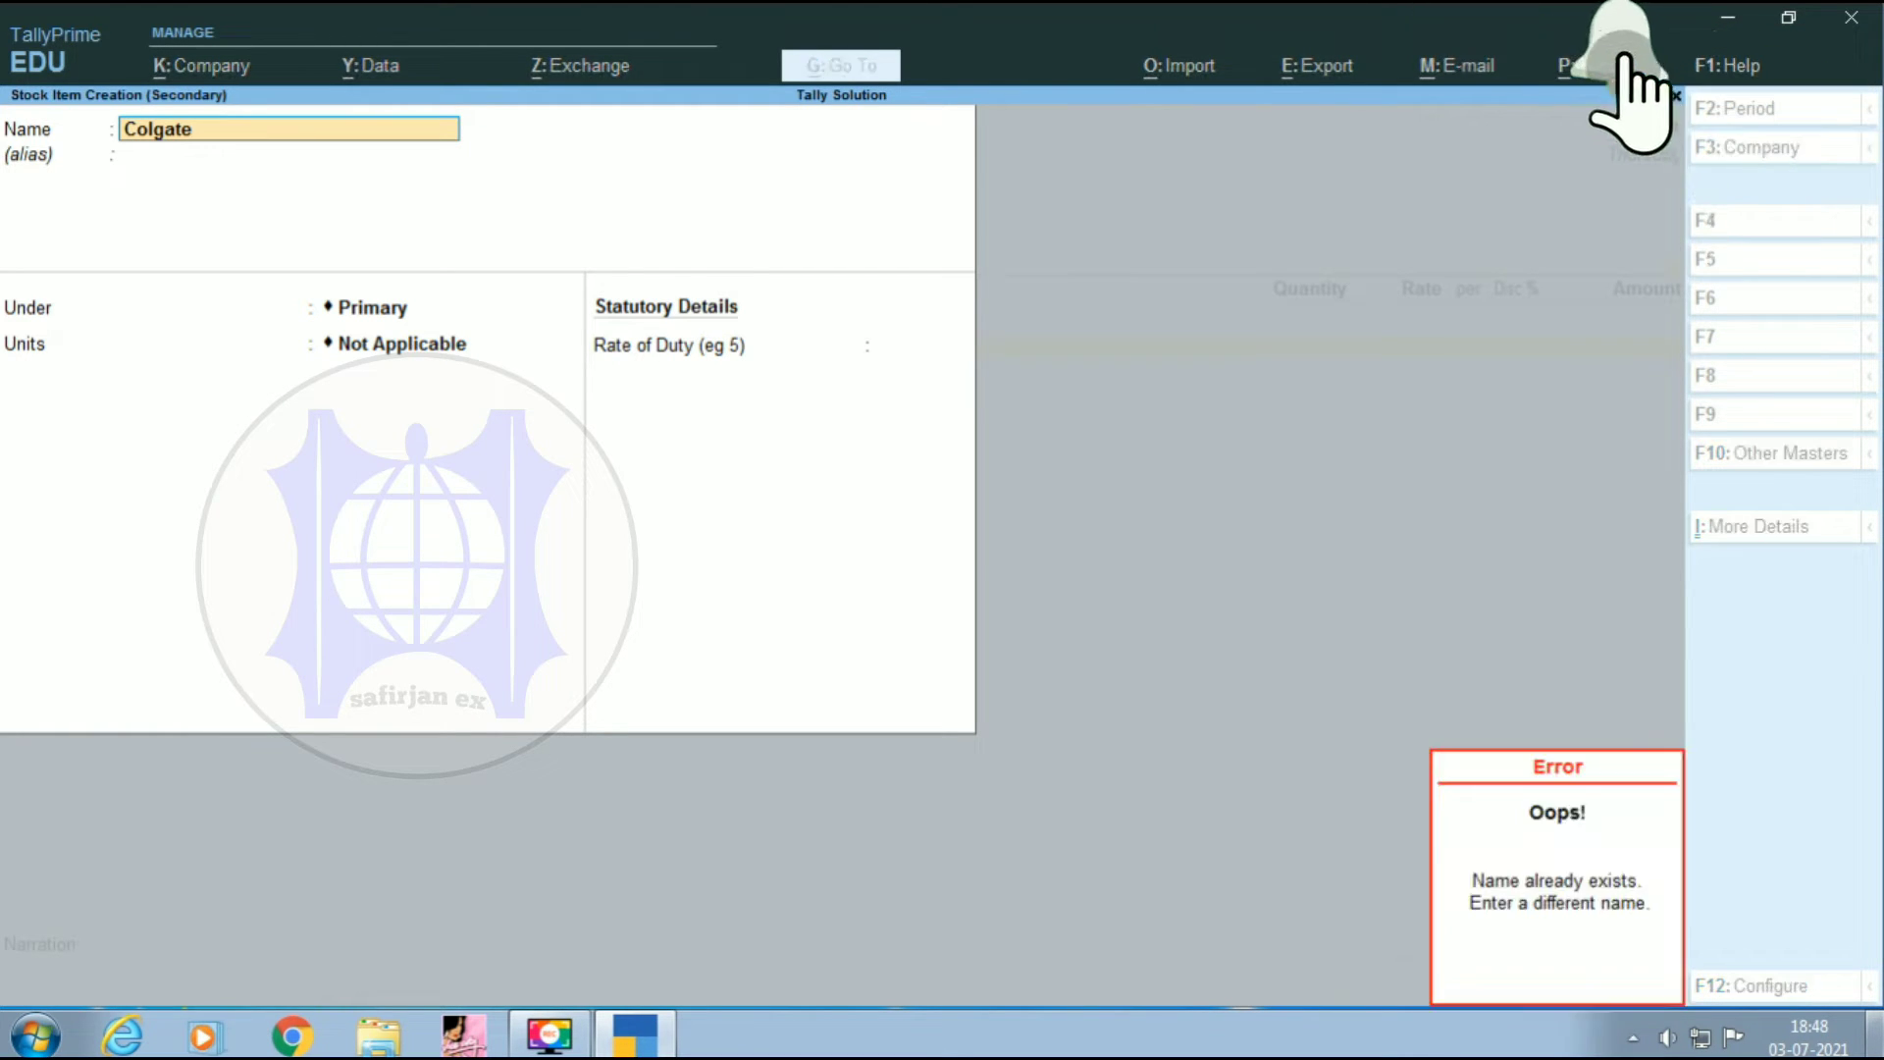
# - Name the new stock item Colgate50 Grm and return to its alias
pyautogui.write('100')
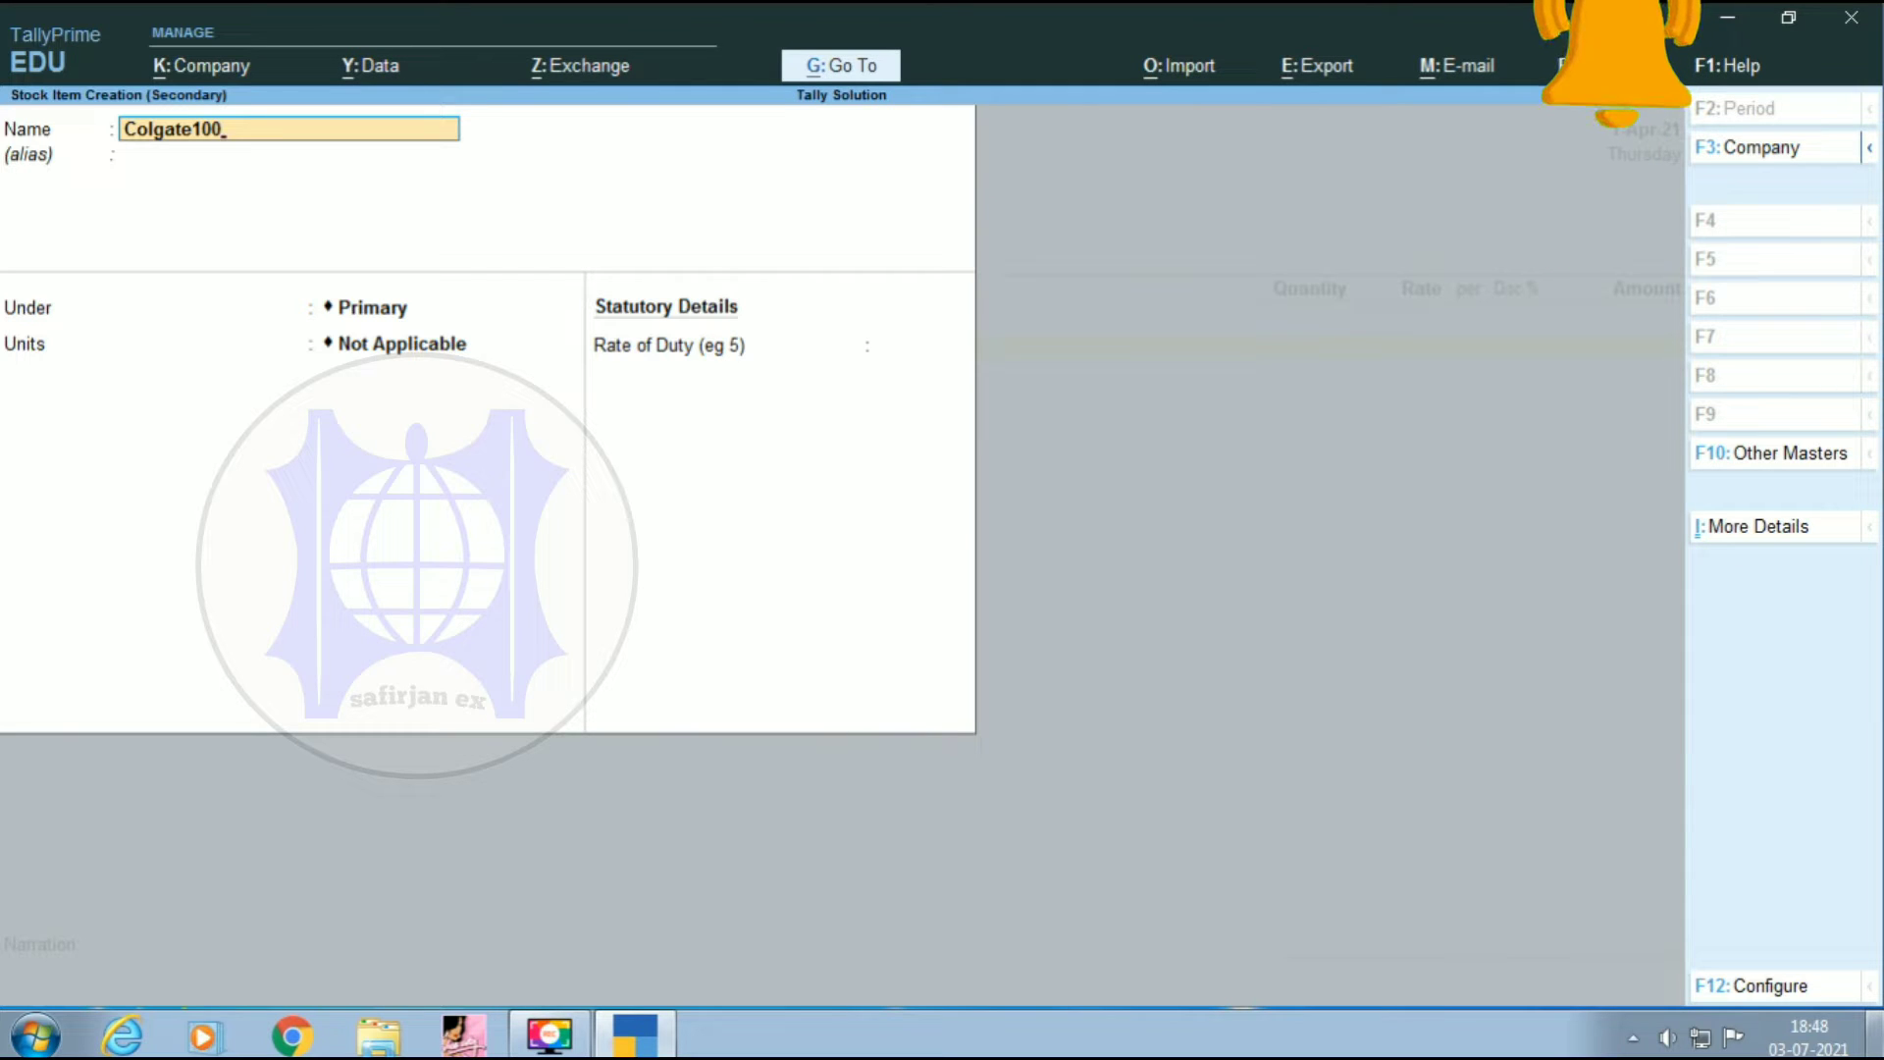
pyautogui.press('BackSpace')
pyautogui.press('BackSpace')
pyautogui.press('BackSpace')
pyautogui.write('50 Grm')
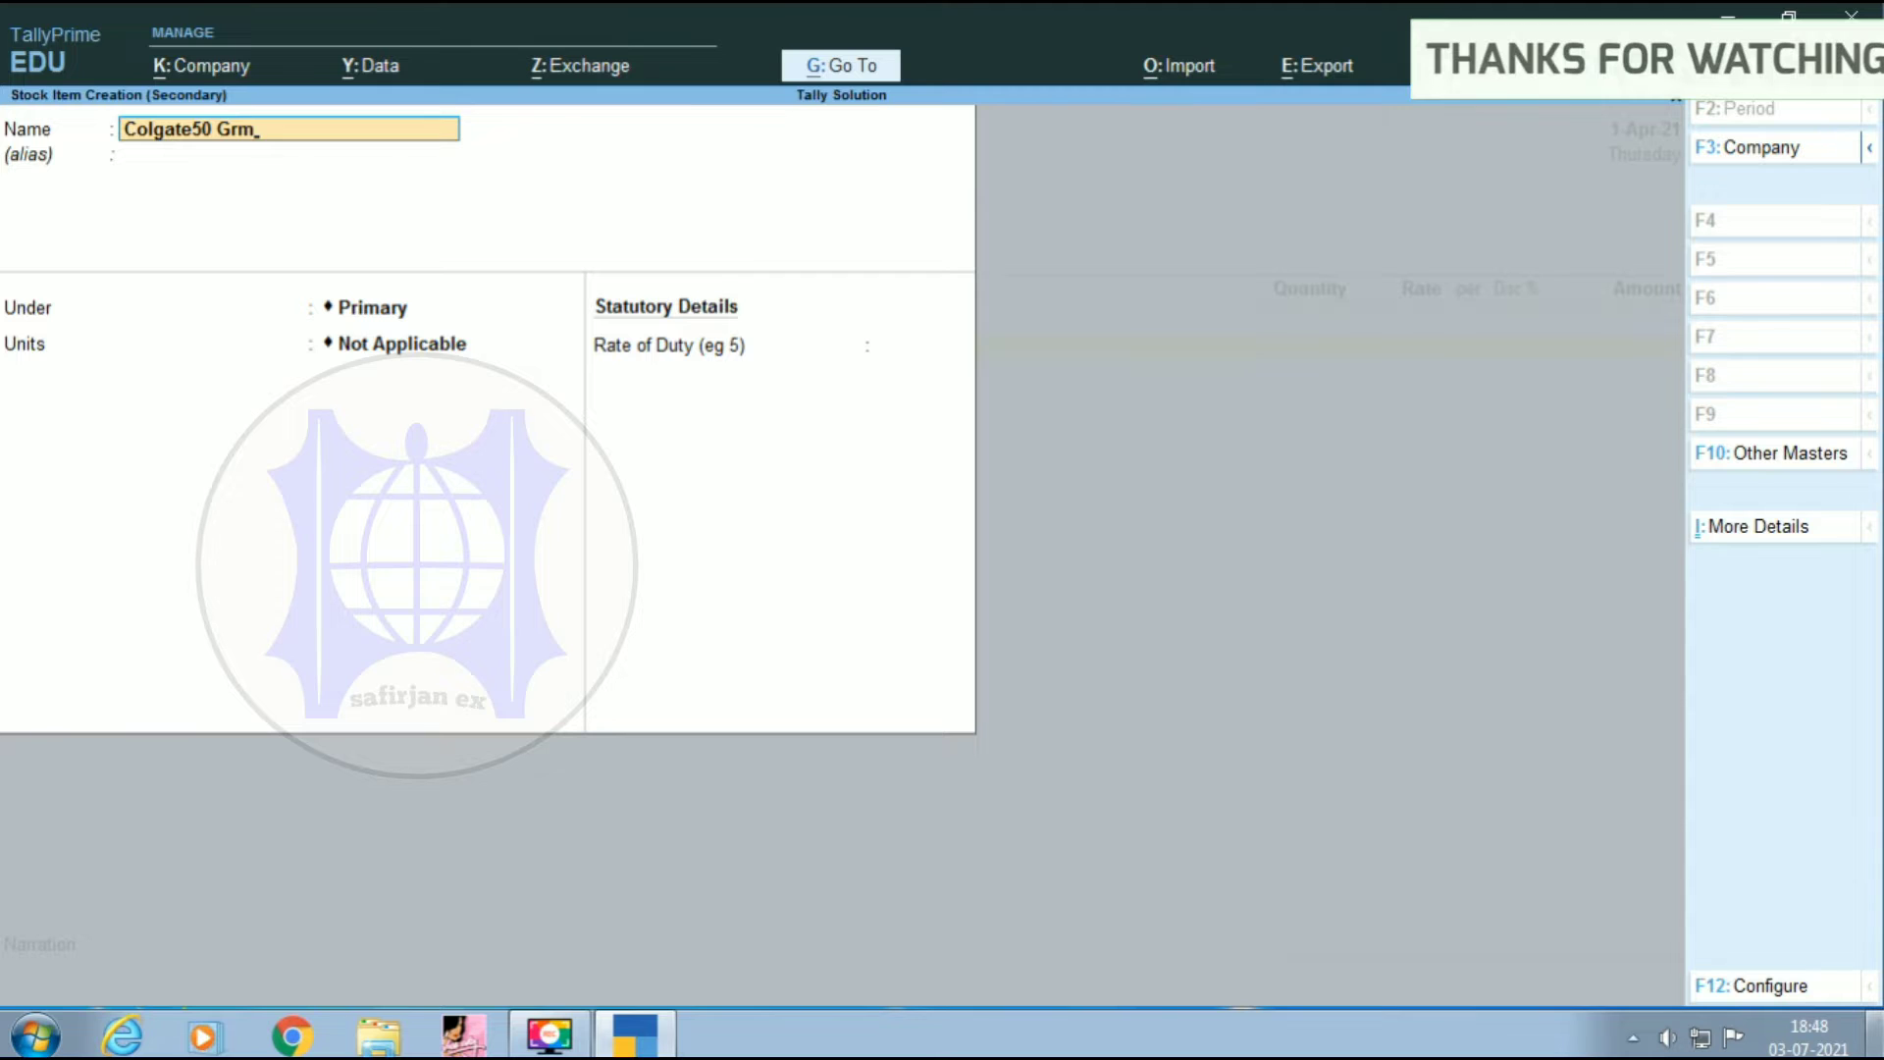
pyautogui.press('Return')
pyautogui.press('Return')
pyautogui.press('BackSpace')
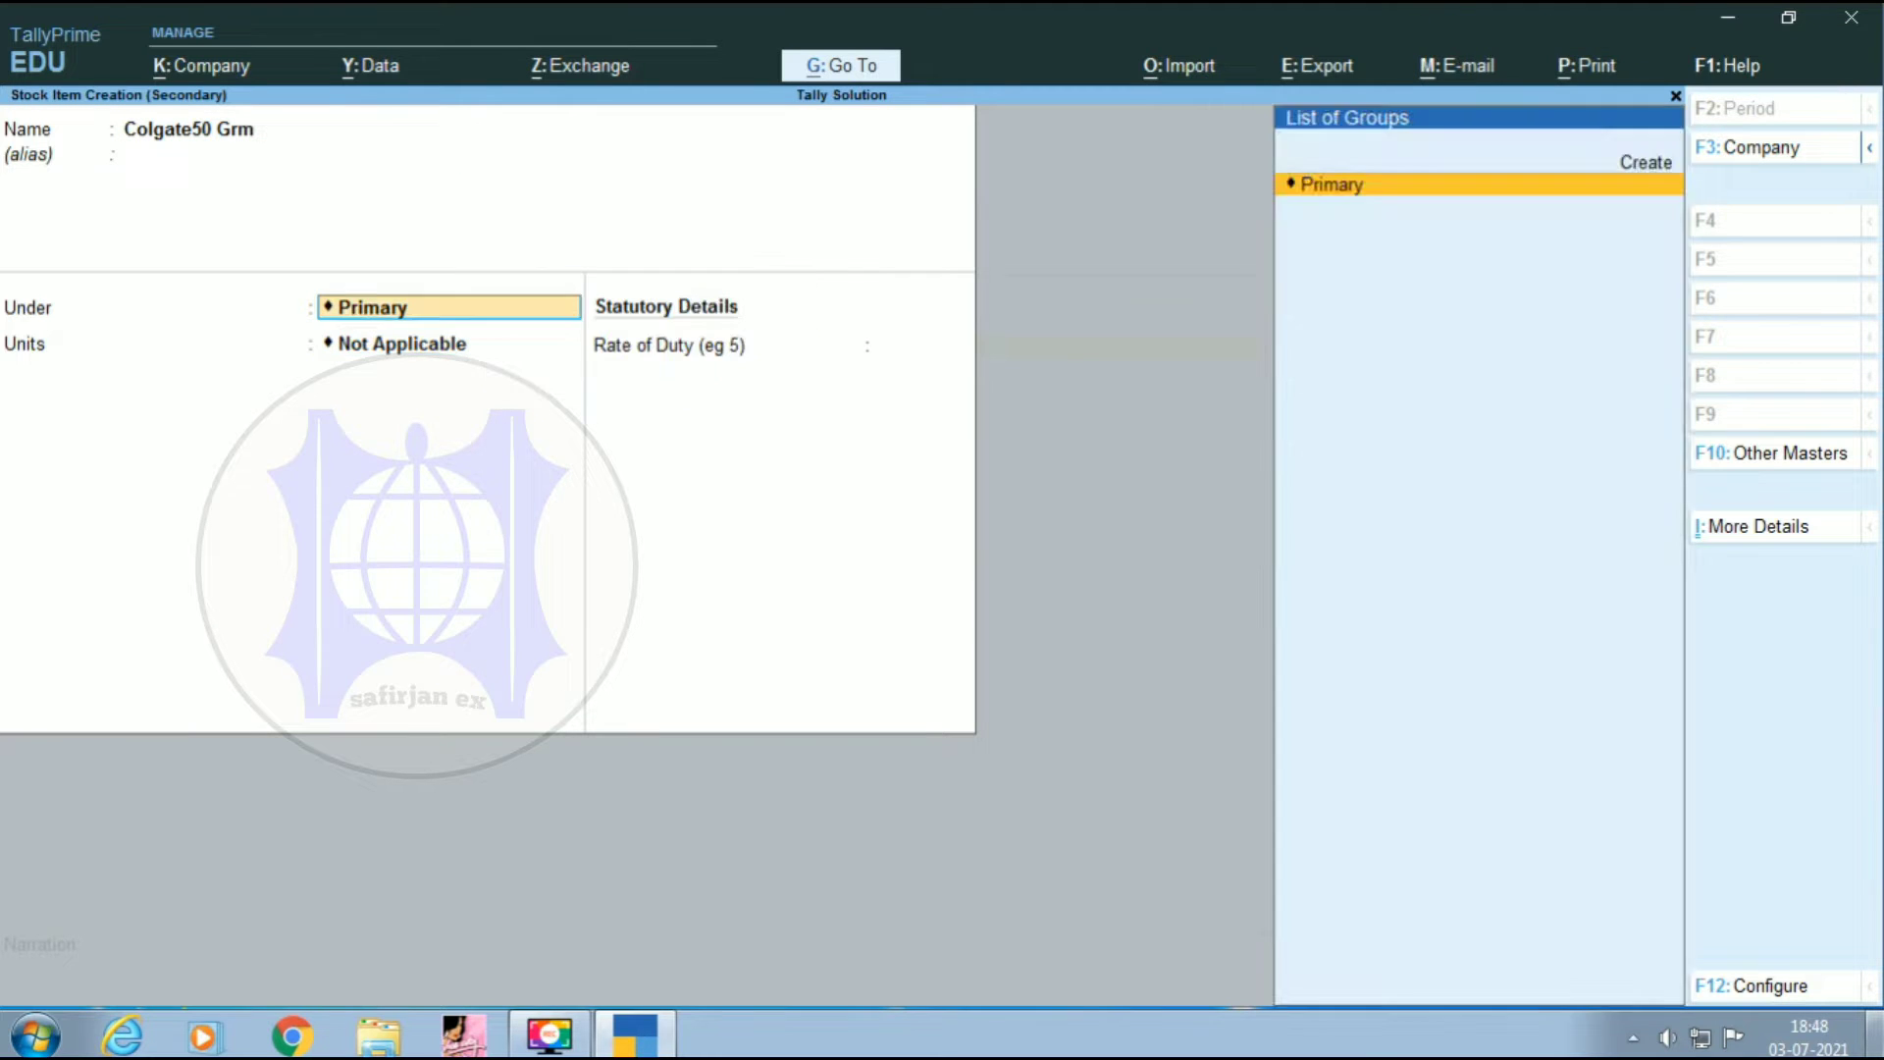
pyautogui.press('BackSpace')
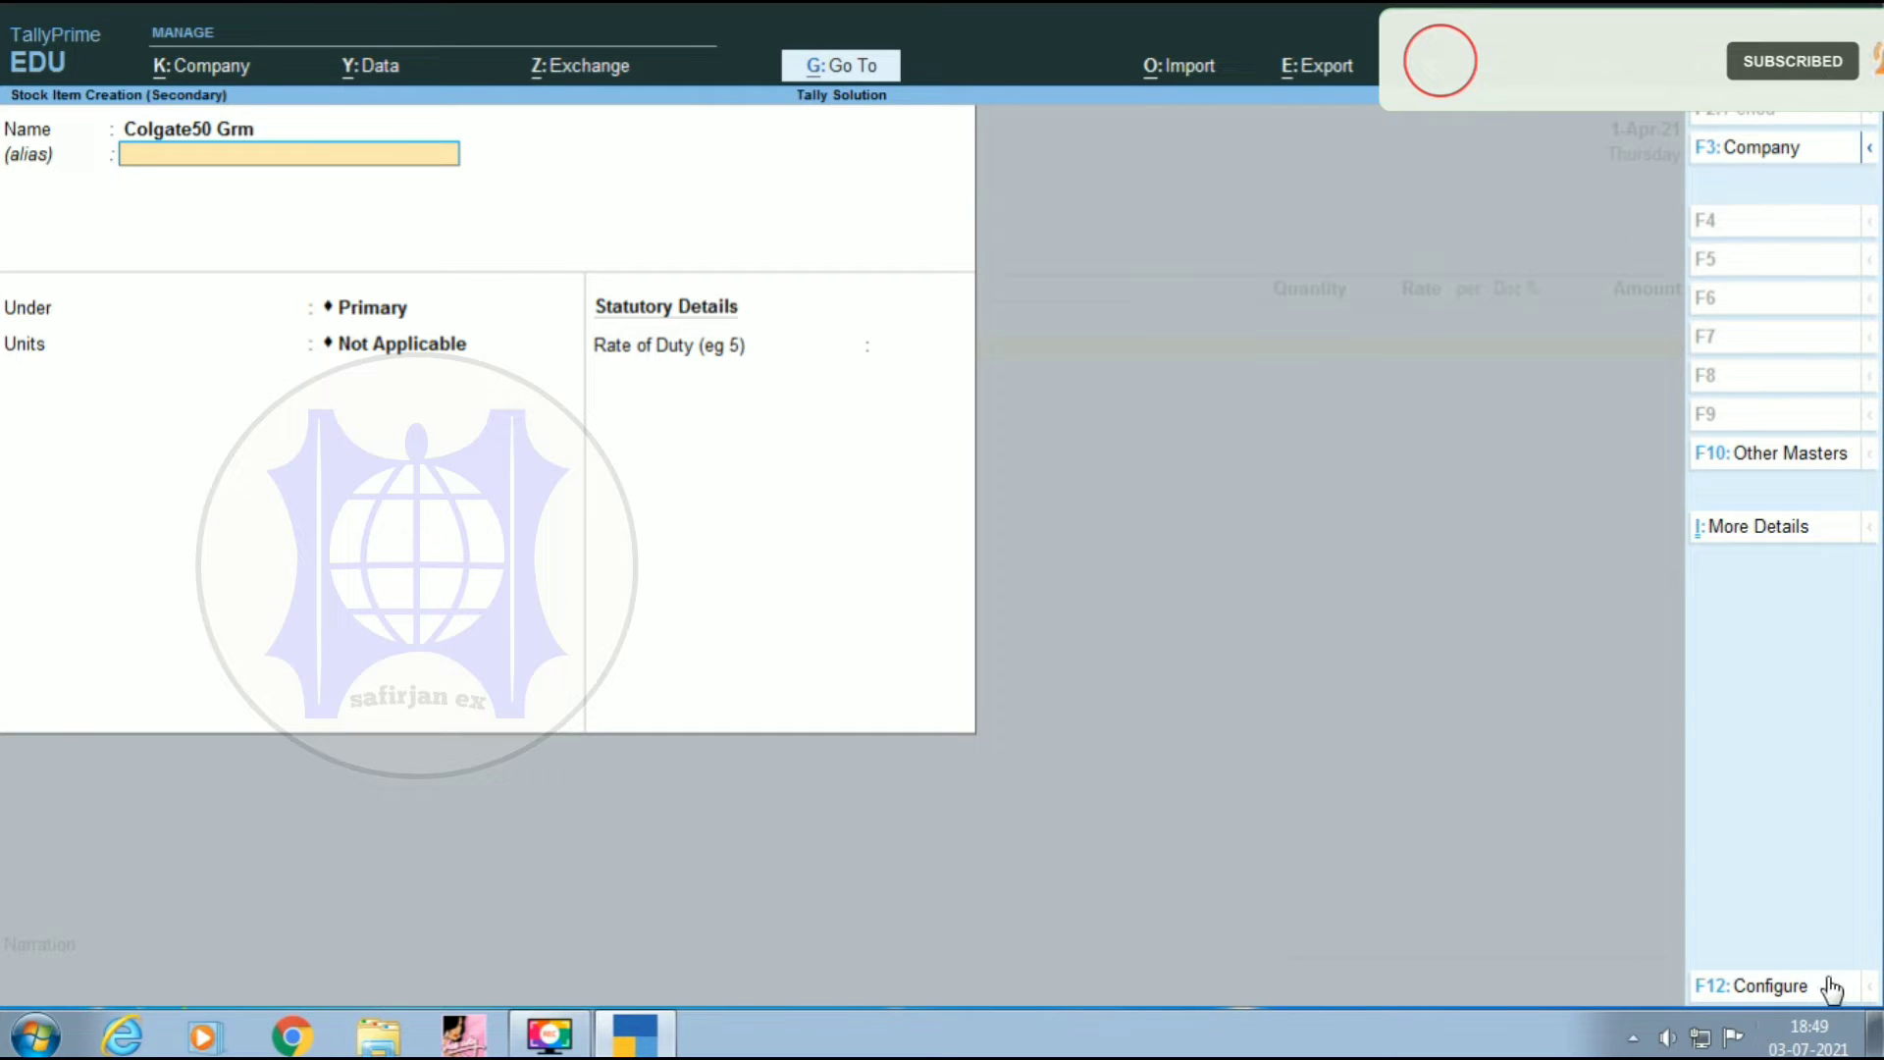
# - Review the stock item configuration options for general, inventory and statutory details without changing them
pyautogui.click(1784, 987)
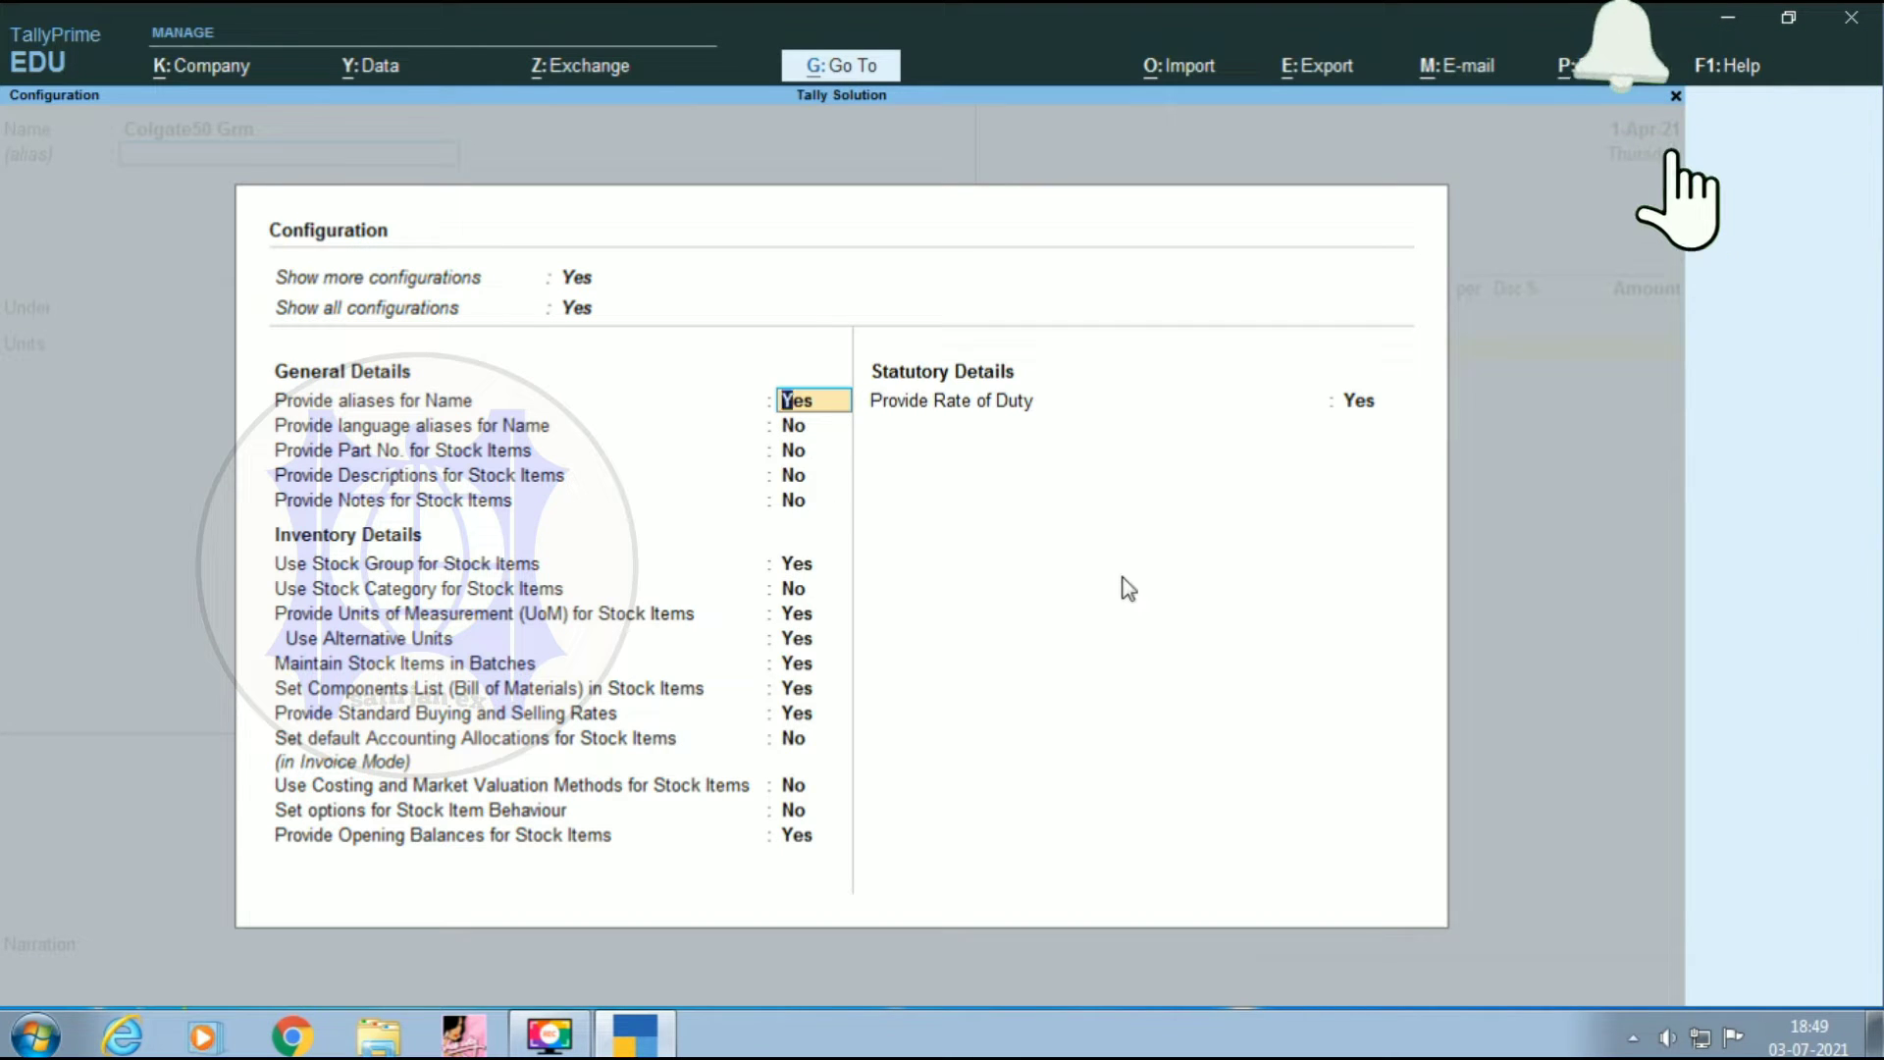
pyautogui.press('Return')
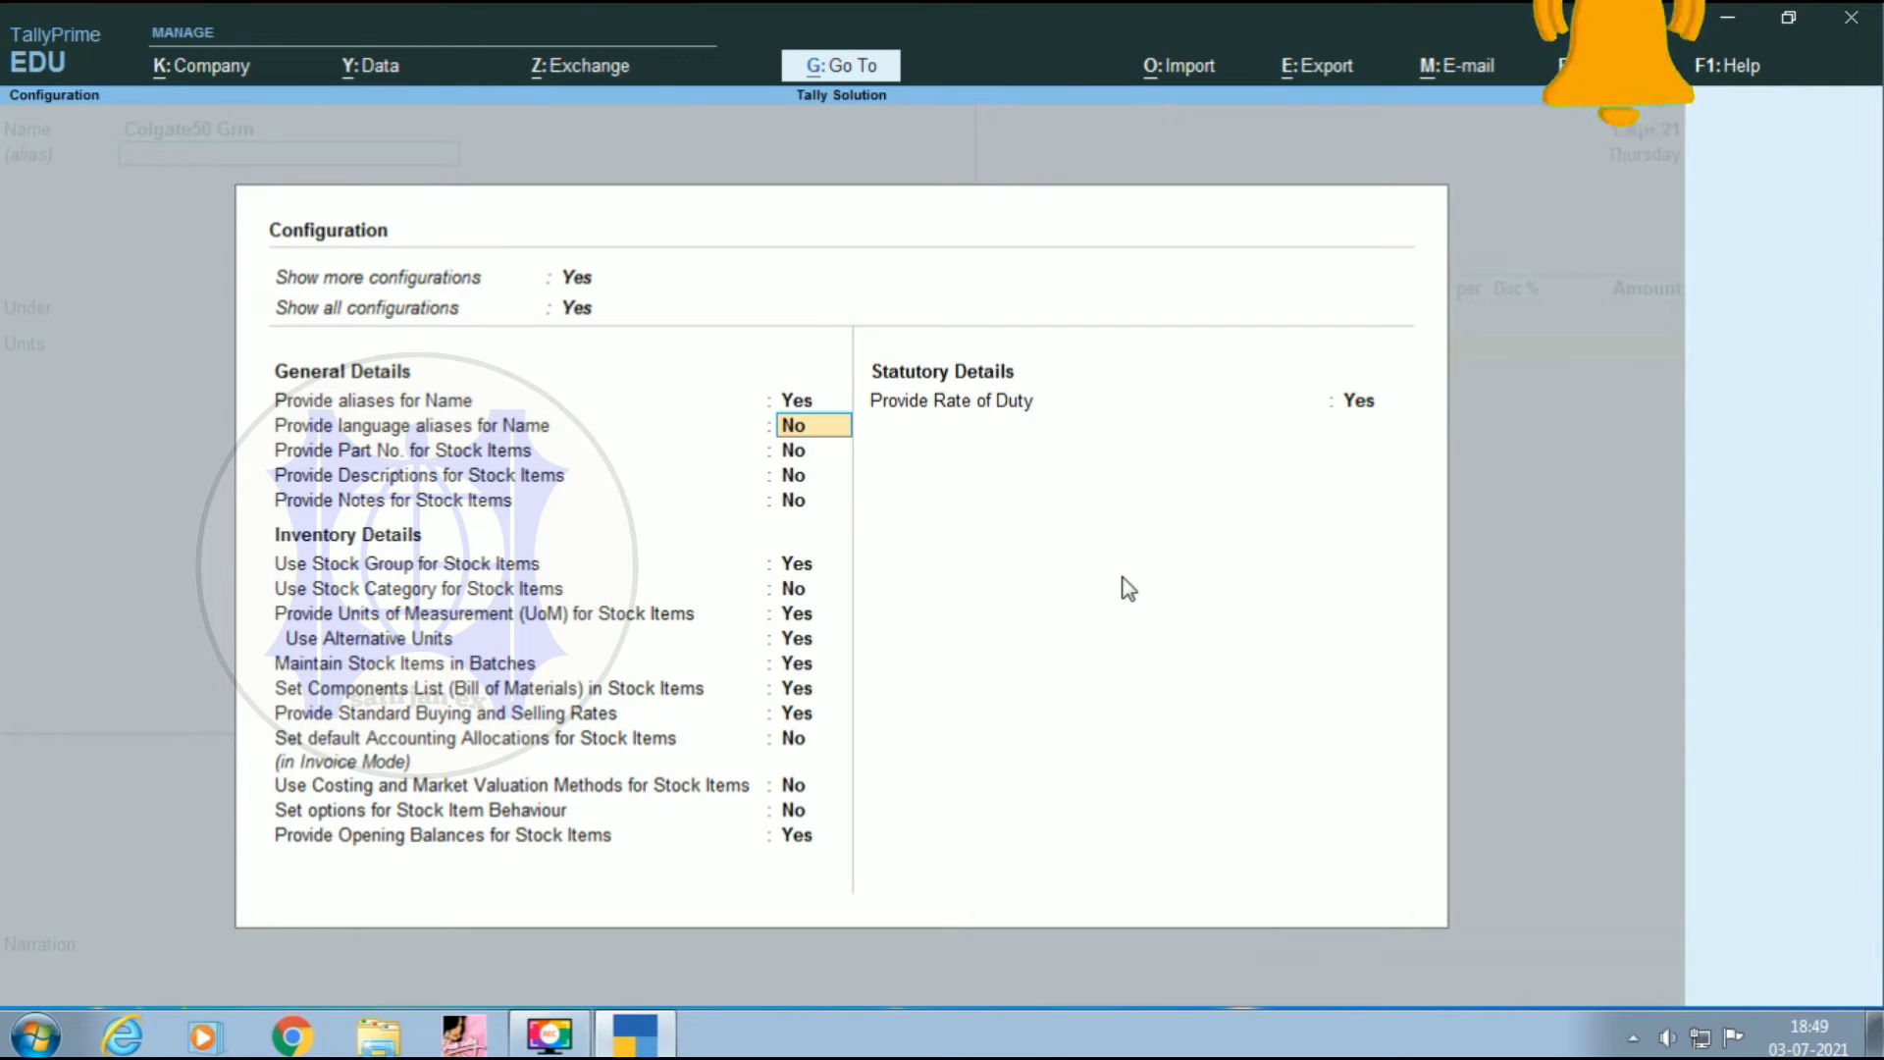
pyautogui.press('Return')
pyautogui.press('Return')
pyautogui.press('Return')
pyautogui.press('Return')
pyautogui.press('Return')
pyautogui.press('Return')
pyautogui.press('Return')
pyautogui.press('Return')
pyautogui.press('Return')
pyautogui.press('Return')
pyautogui.press('Return')
pyautogui.press('Return')
pyautogui.press('Return')
pyautogui.press('Return')
pyautogui.press('Return')
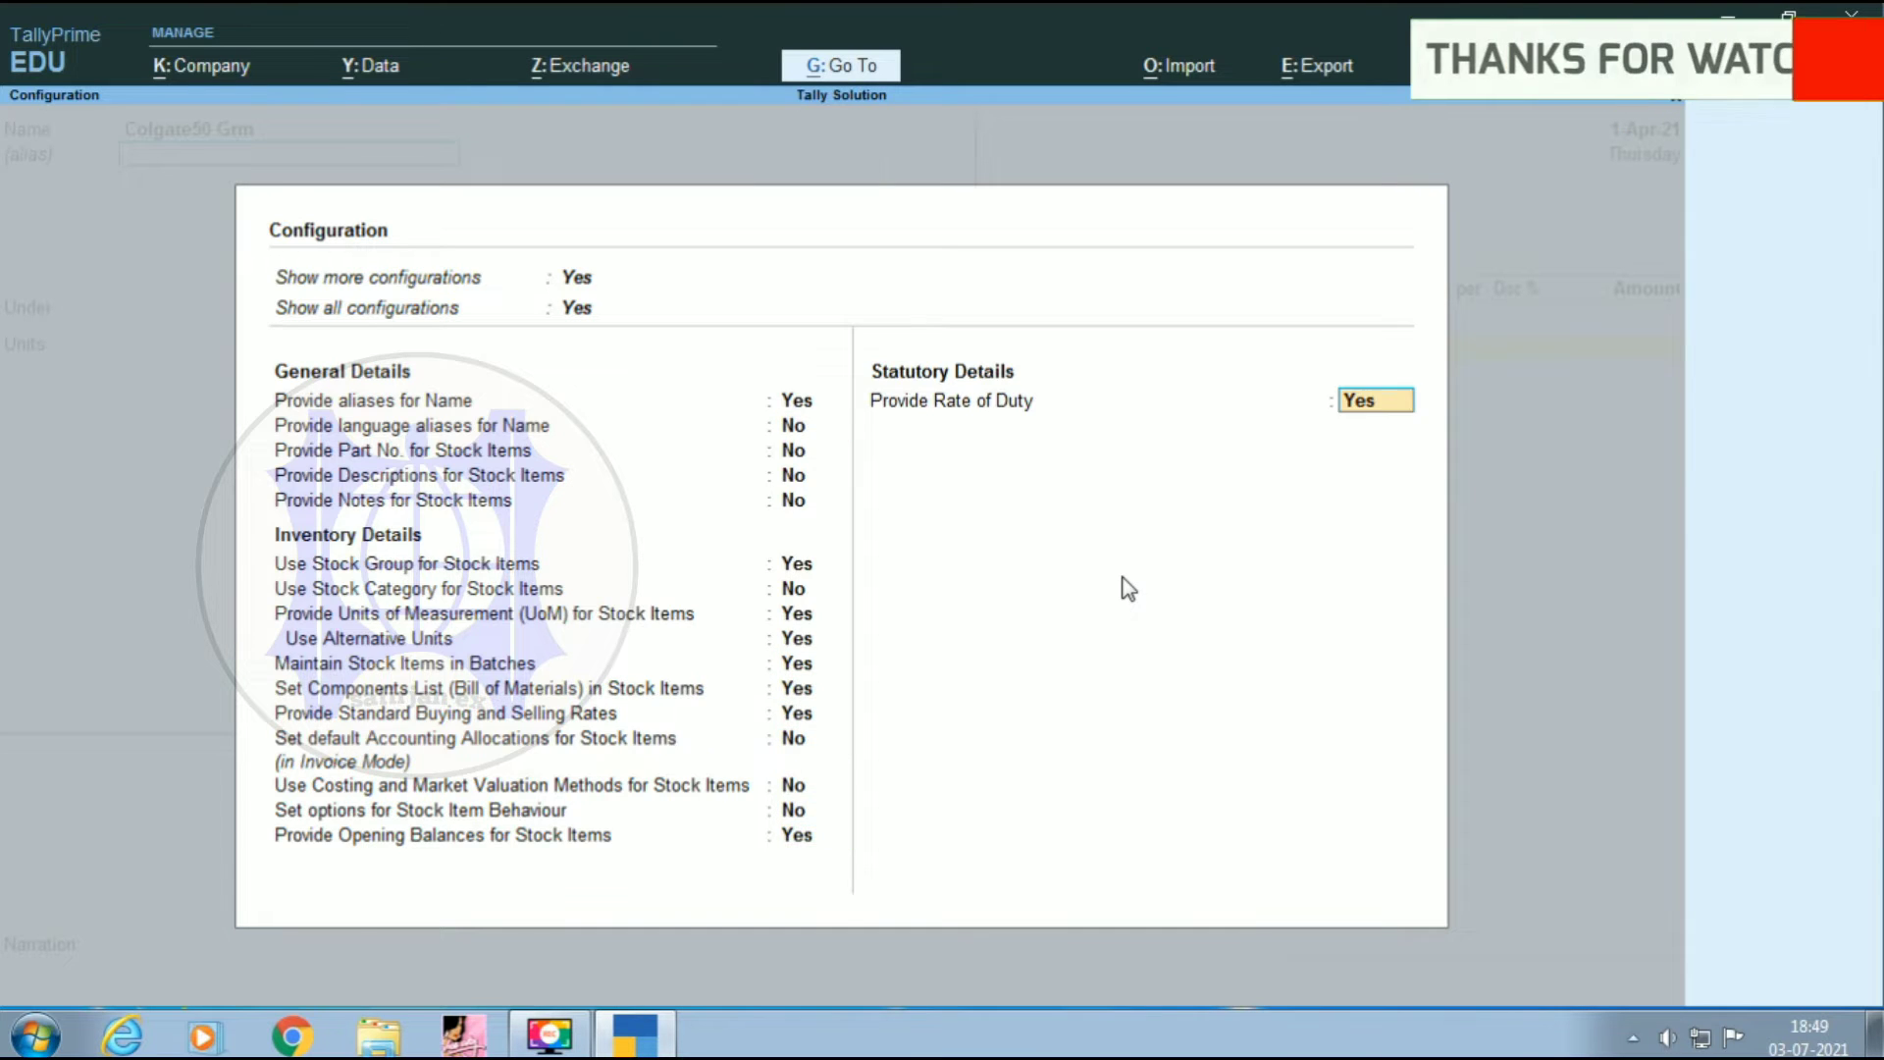
pyautogui.press('Return')
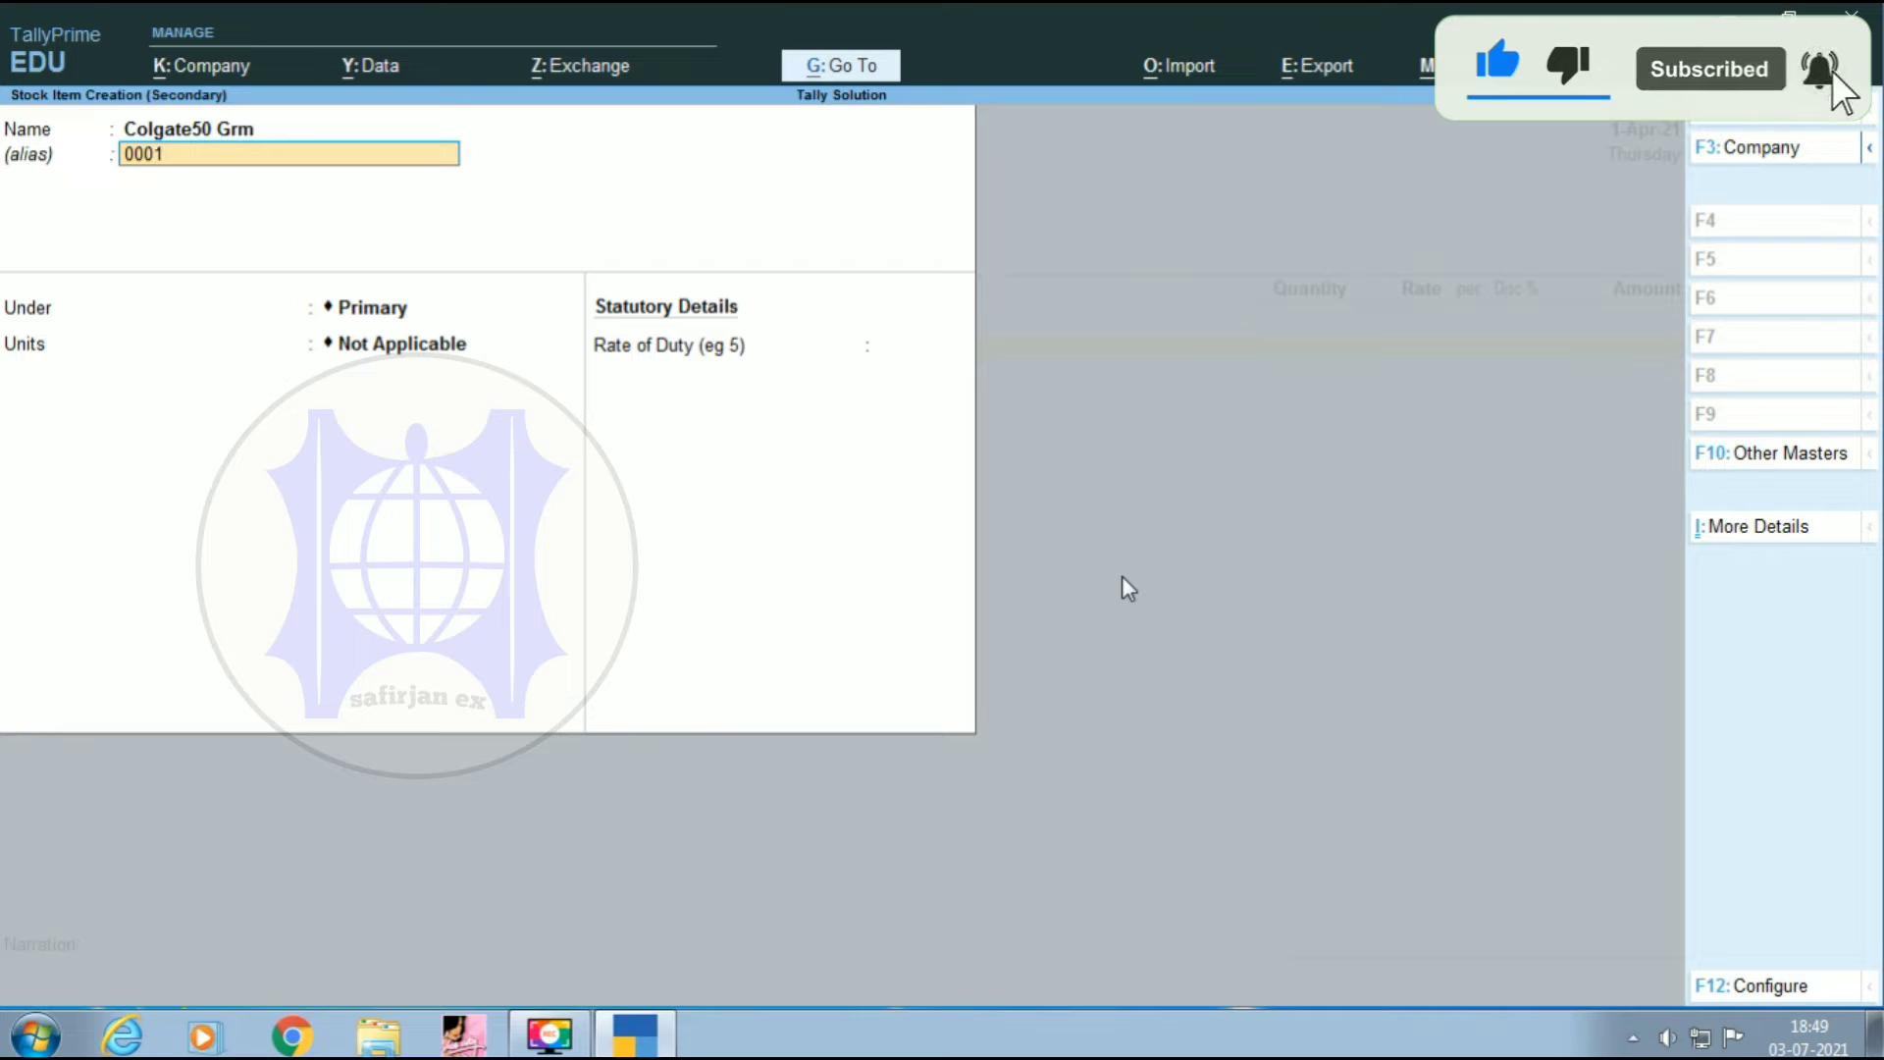
# - Set the alias of the Colgate50 Grm stock item to 1001
pyautogui.press('Return')
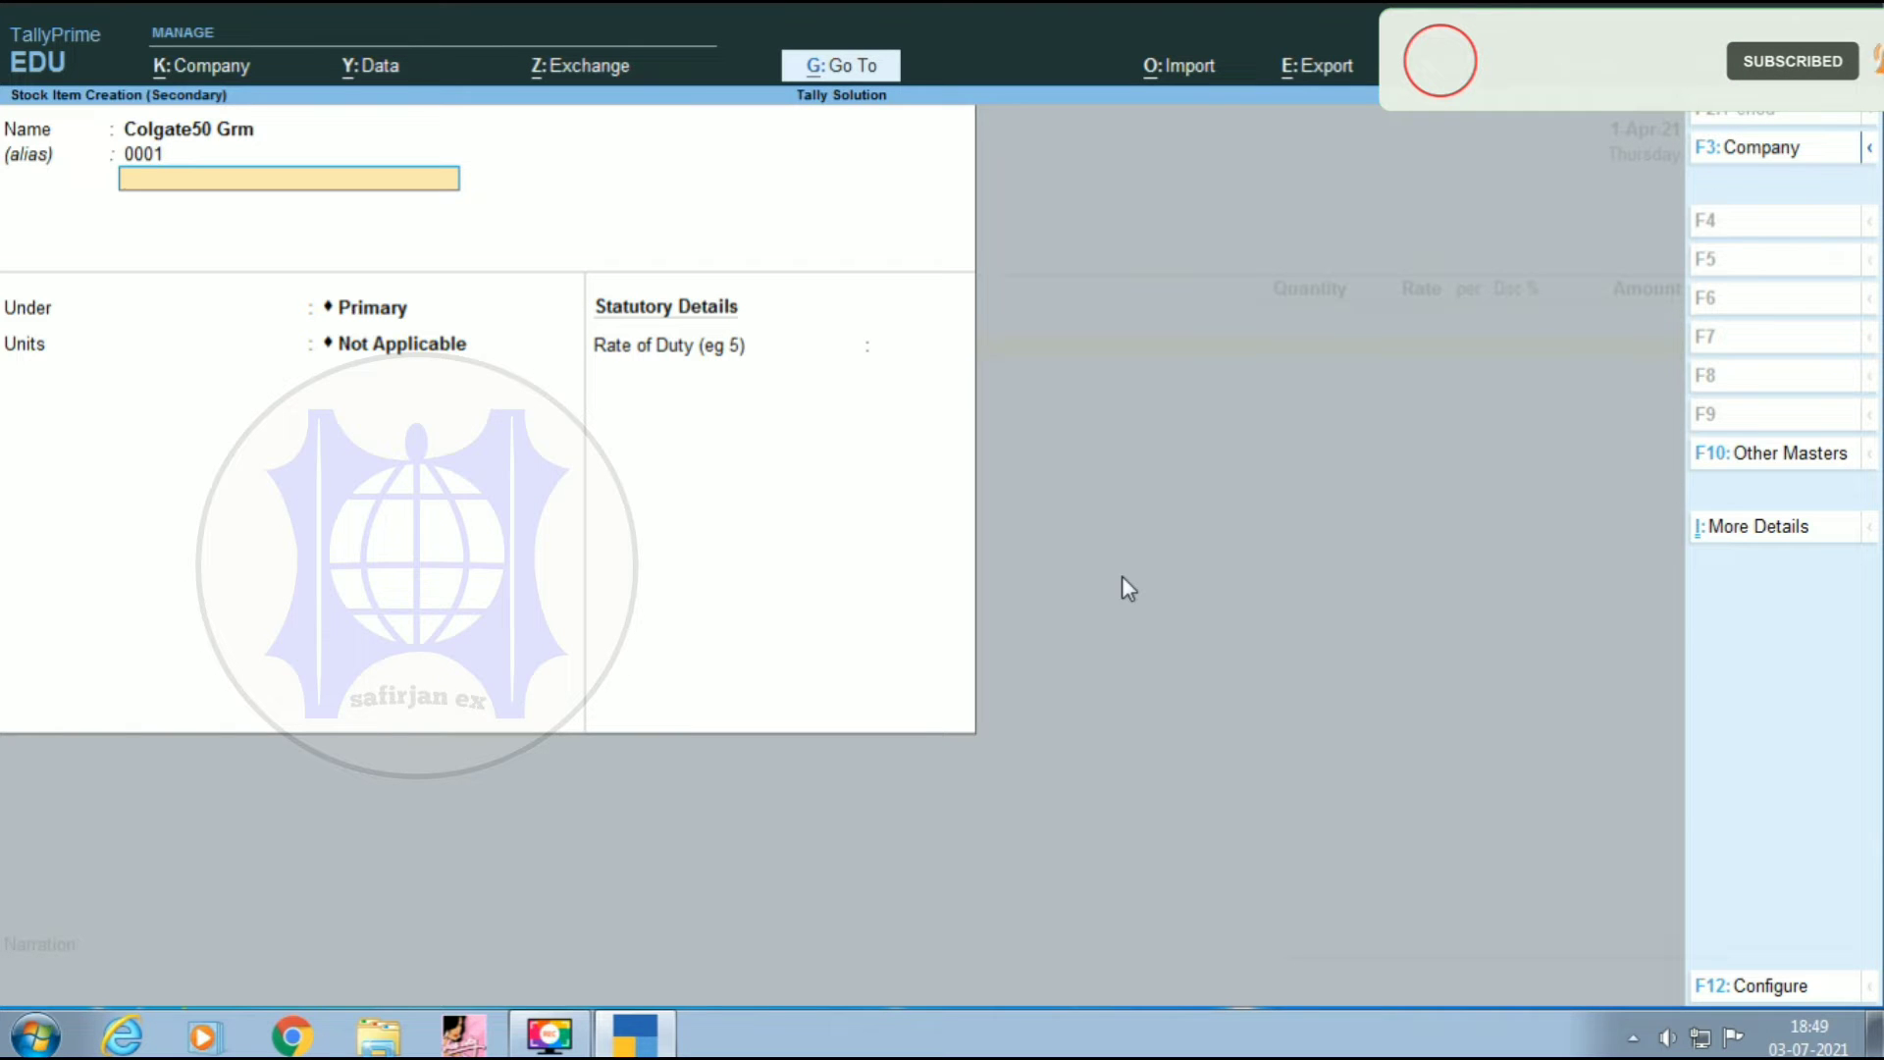
pyautogui.press('Return')
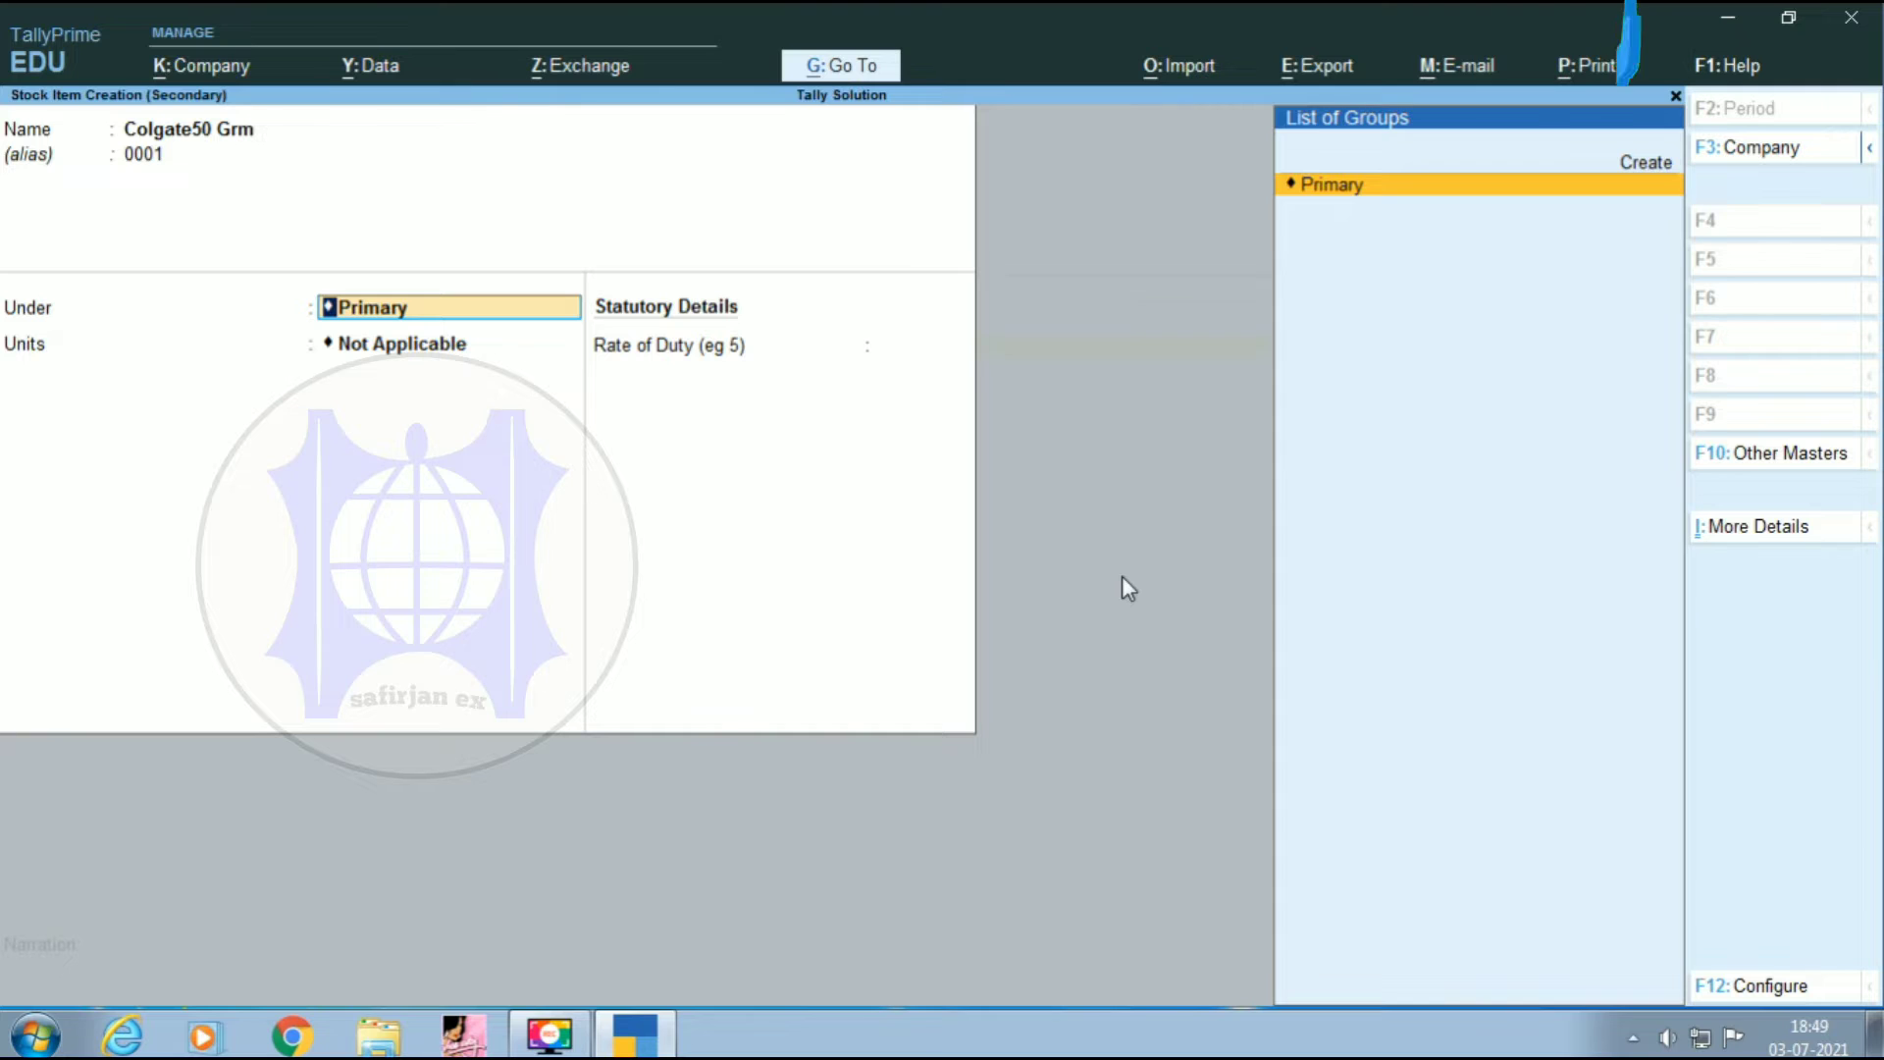
pyautogui.press('BackSpace')
pyautogui.write('1001')
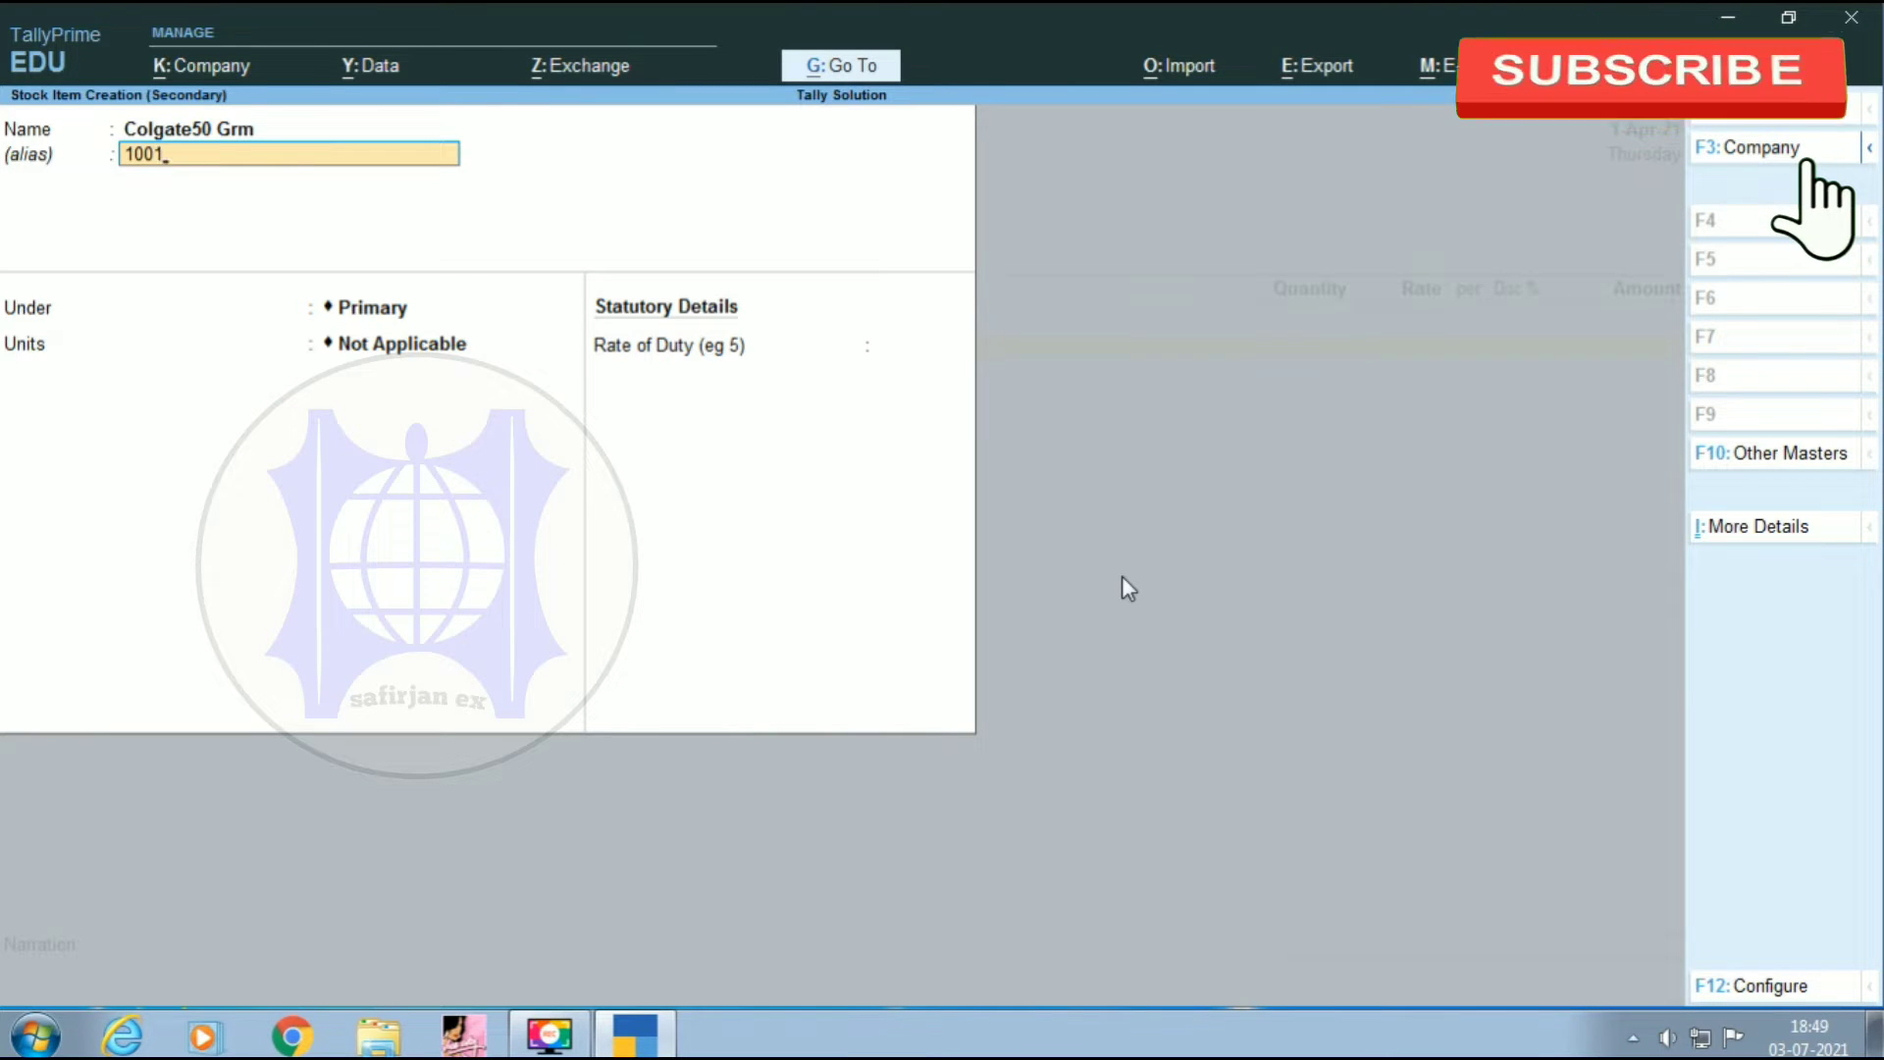
# - Create a stock group named Paste under Primary and assign it as the Colgate50 Grm item's group
pyautogui.press('Return')
pyautogui.press('Return')
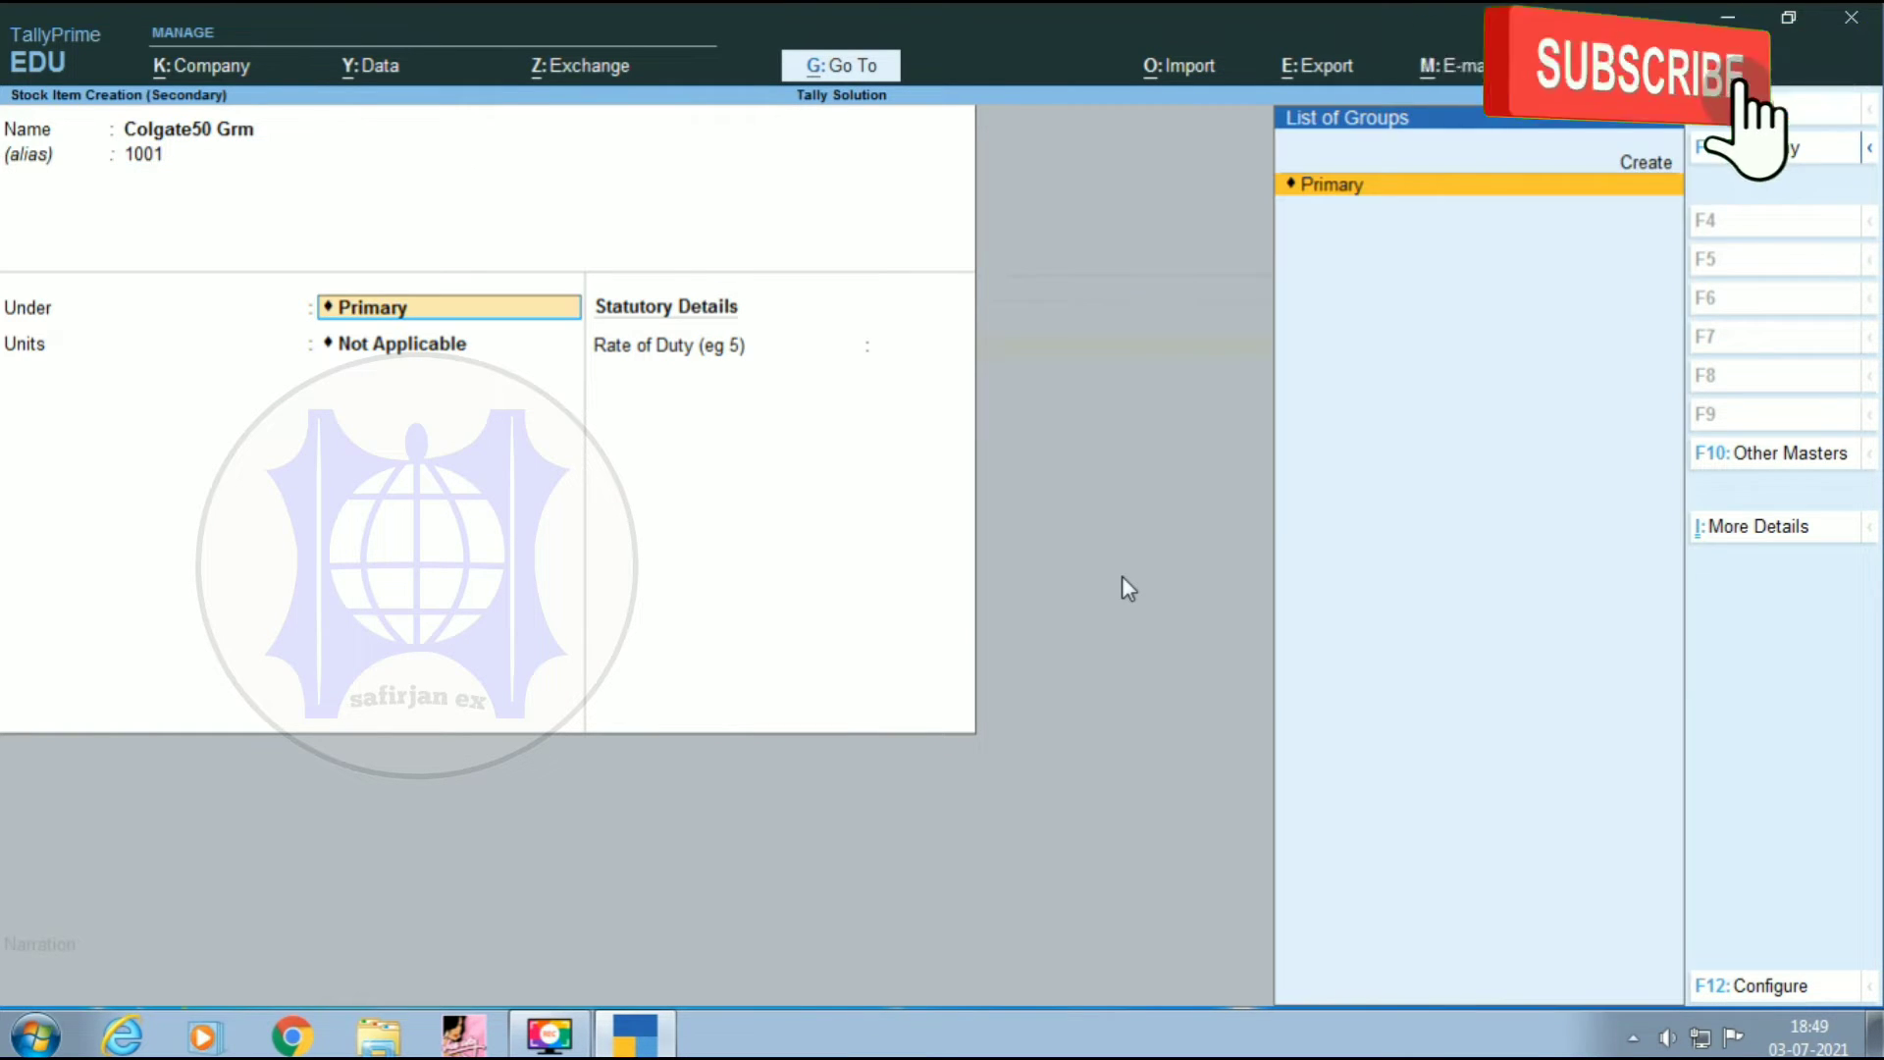
pyautogui.hotkey('alt', 'c')
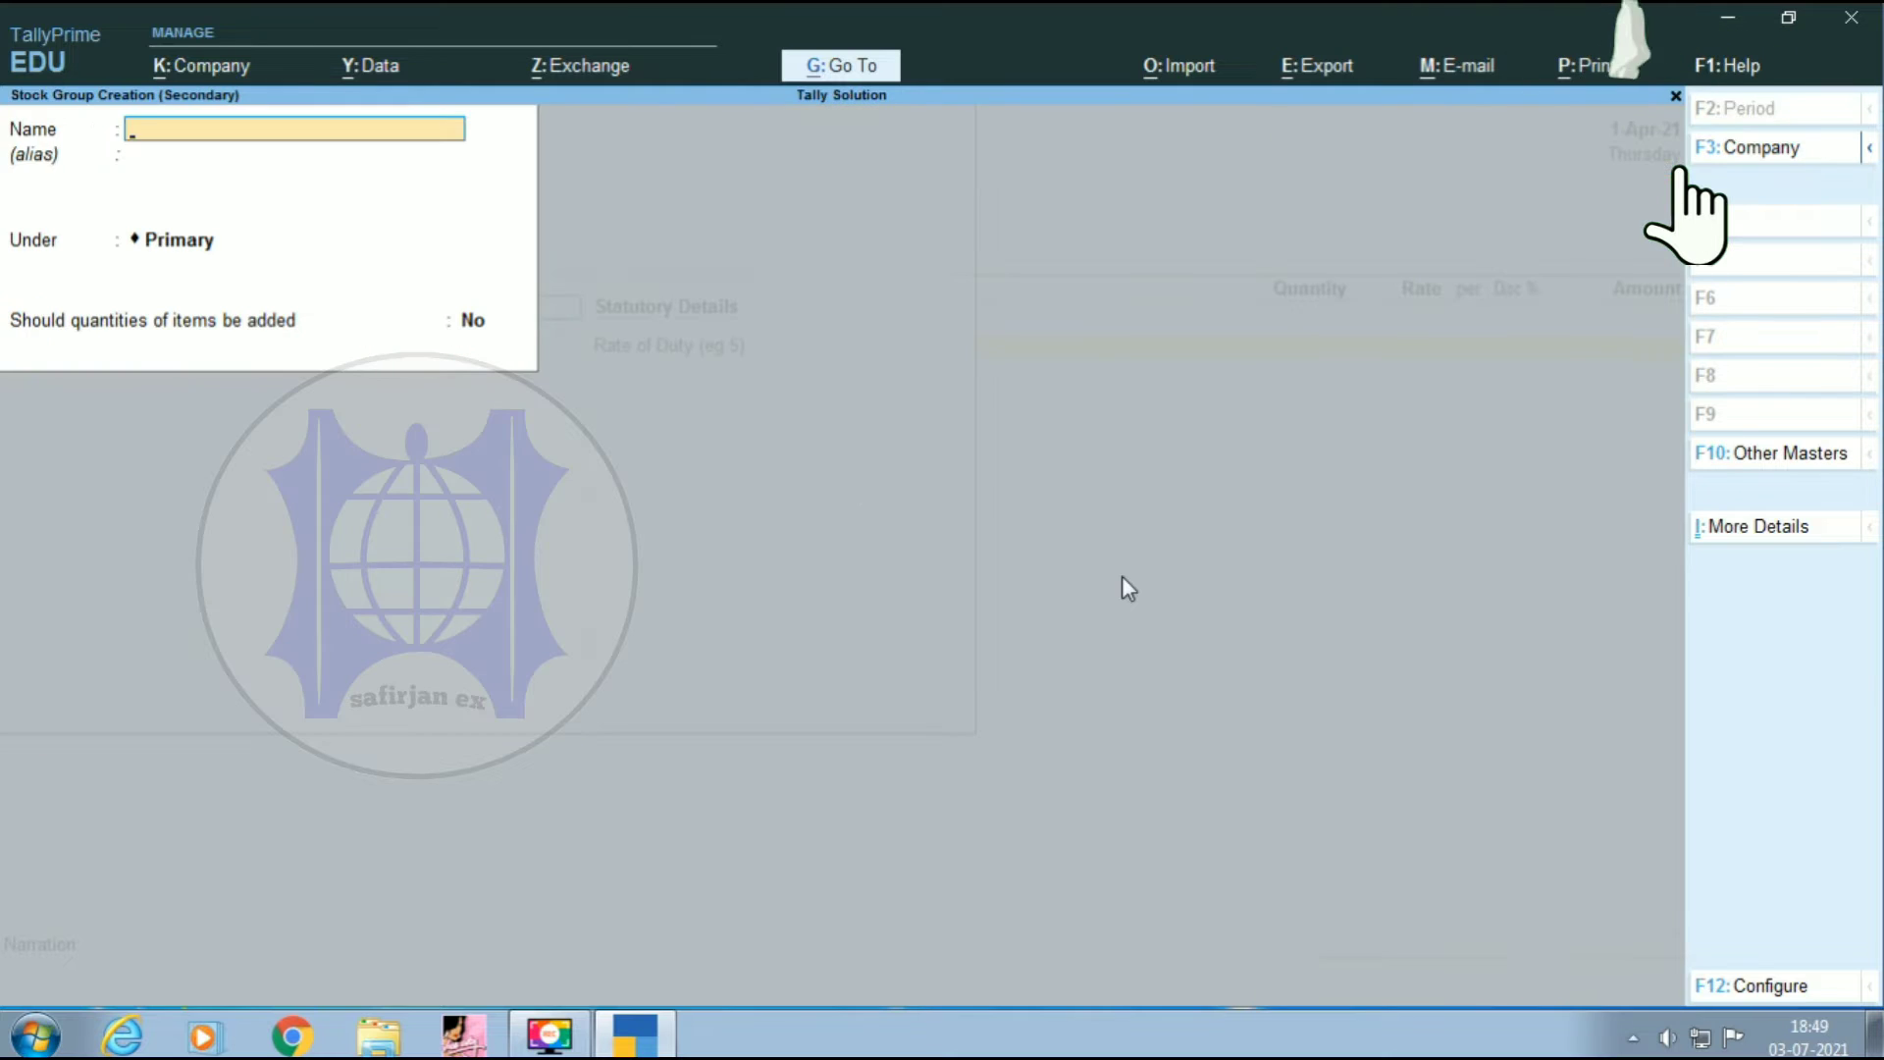
pyautogui.write('Past')
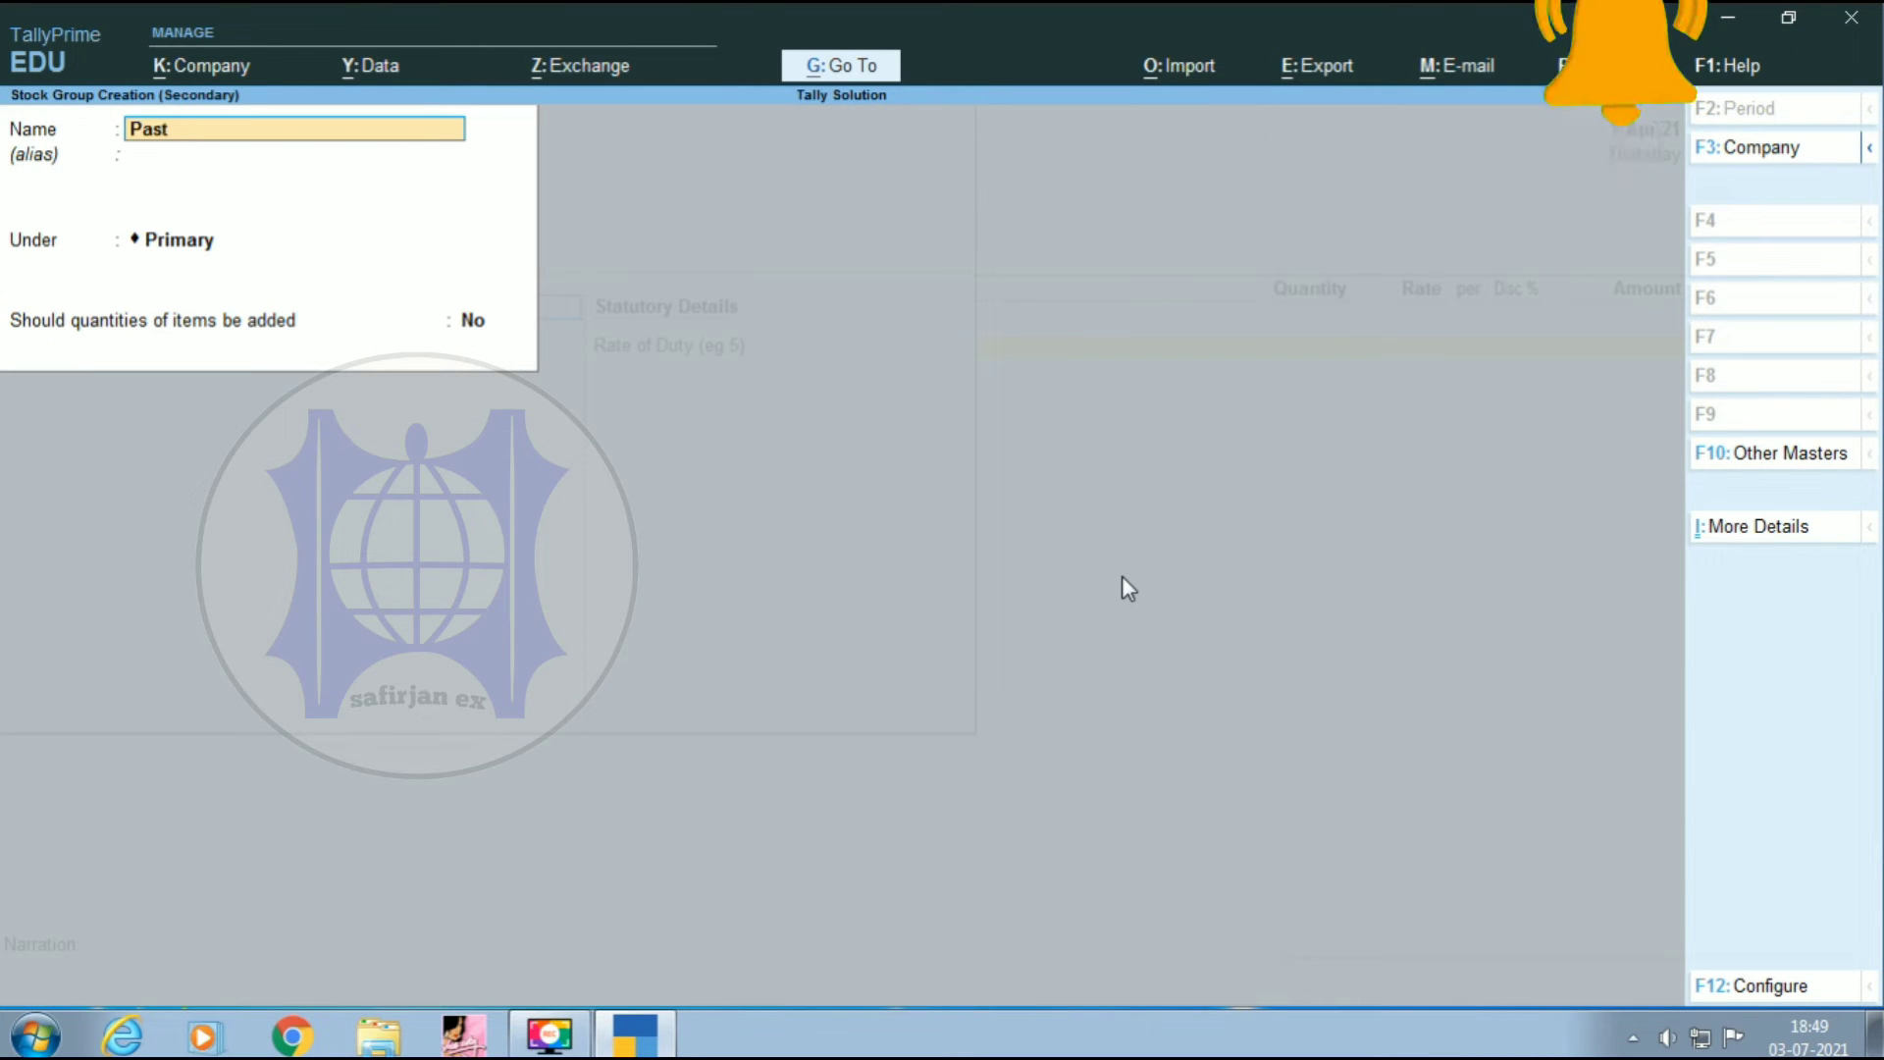
pyautogui.write('e')
pyautogui.press('Return')
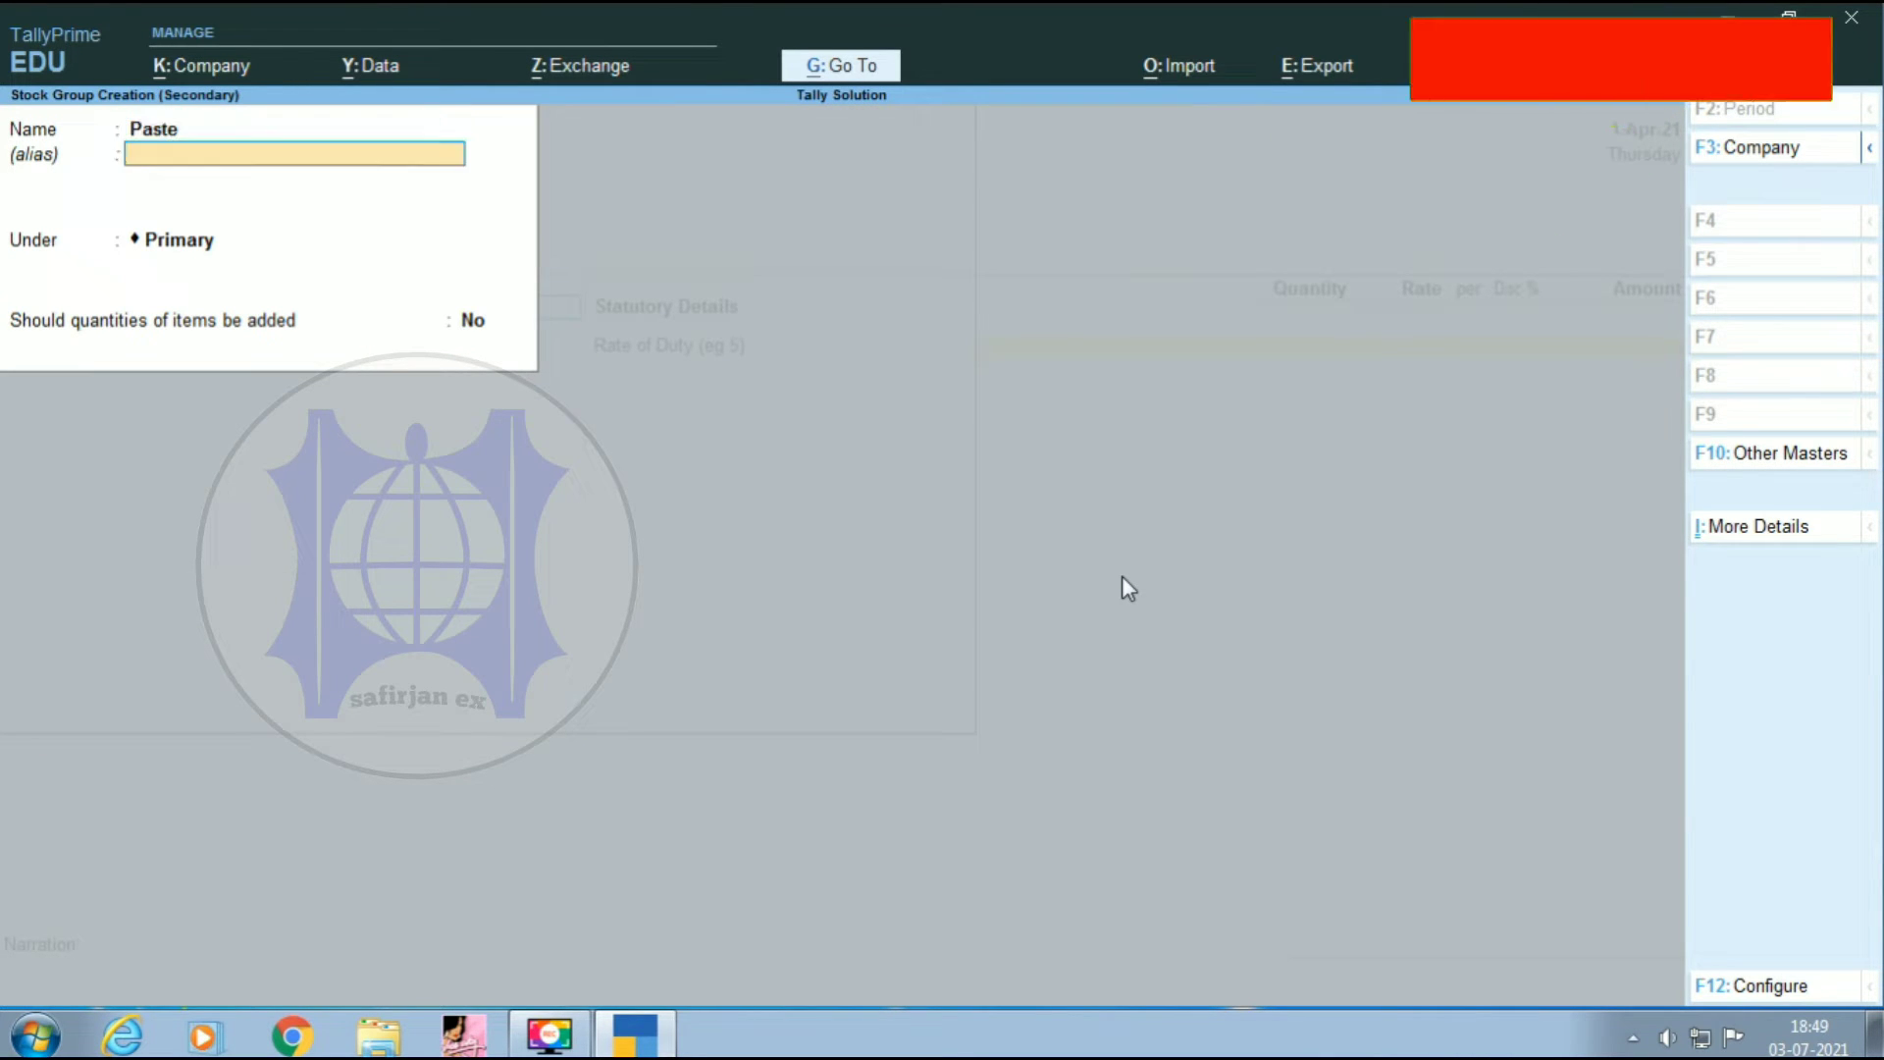
pyautogui.press('Return')
pyautogui.press('Return')
pyautogui.press('Return')
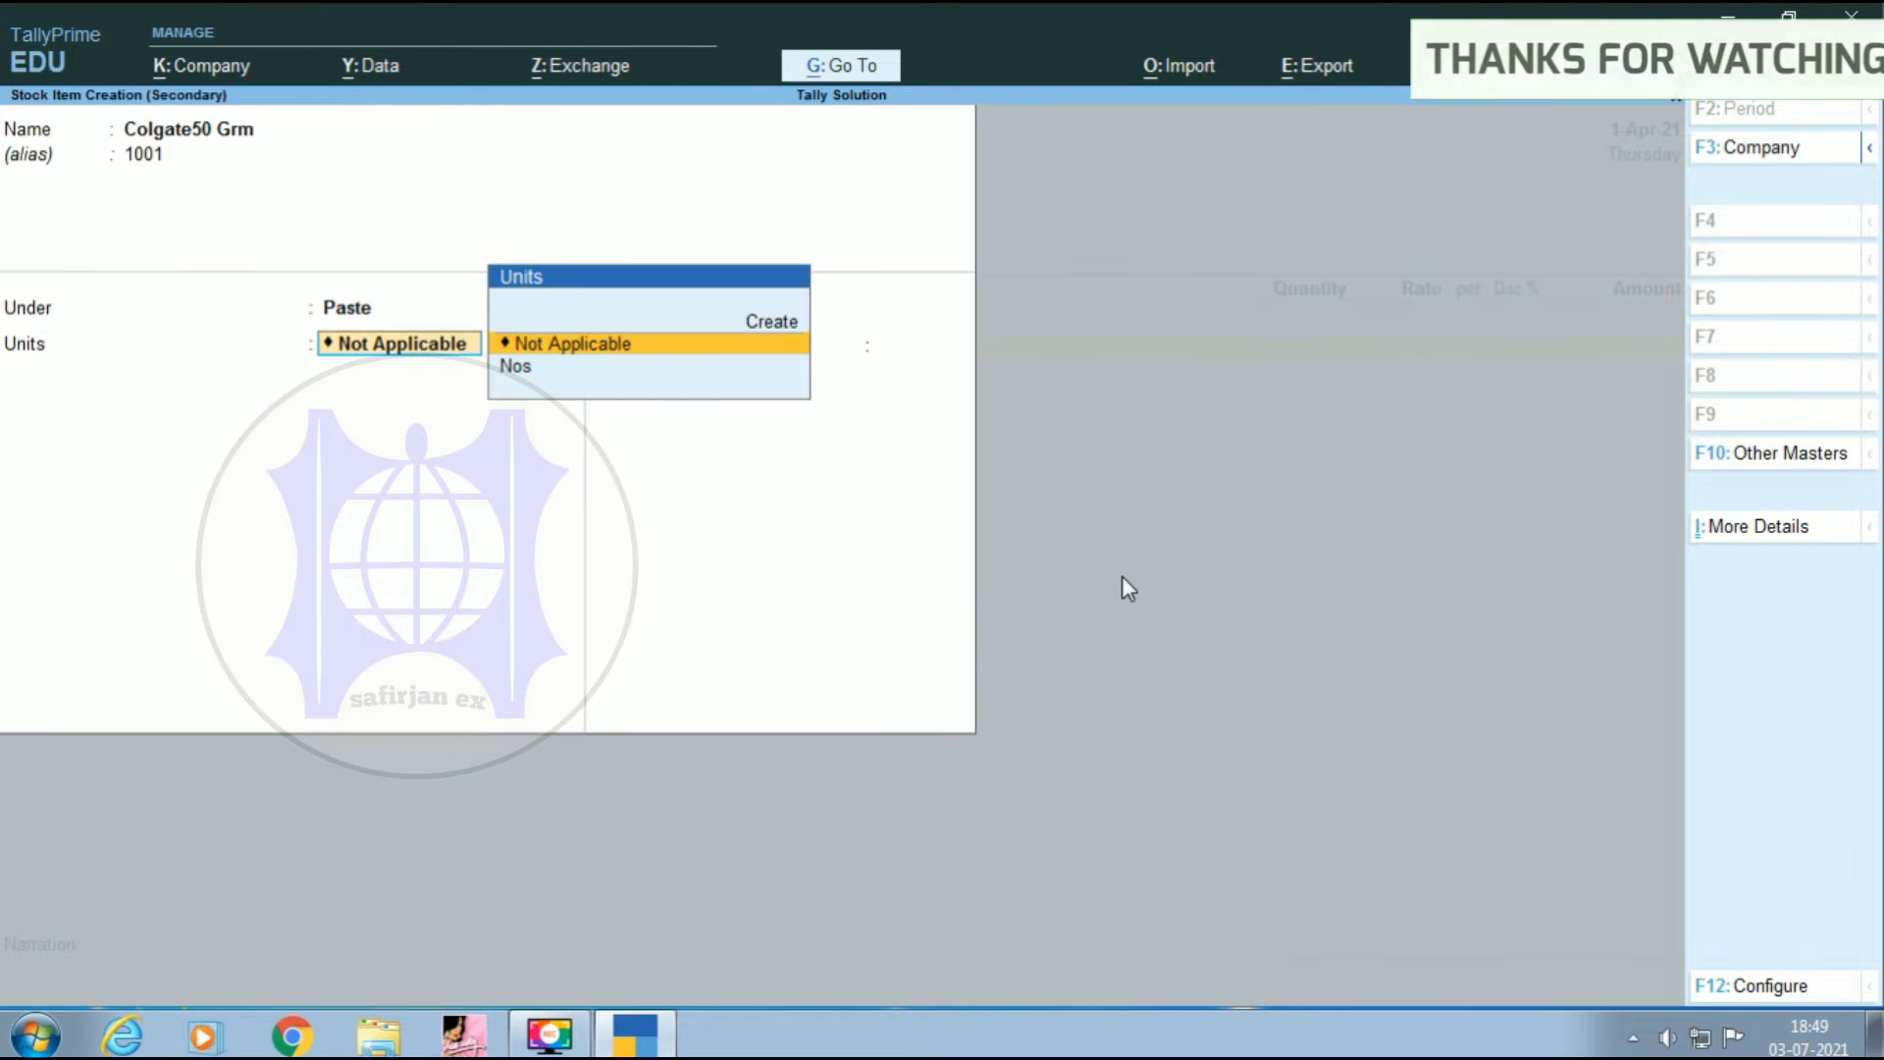
# - Set the Colgate50 Grm item's units to Nos, leaving alternate units as Not Applicable
pyautogui.press('Down')
pyautogui.press('Return')
pyautogui.press('Return')
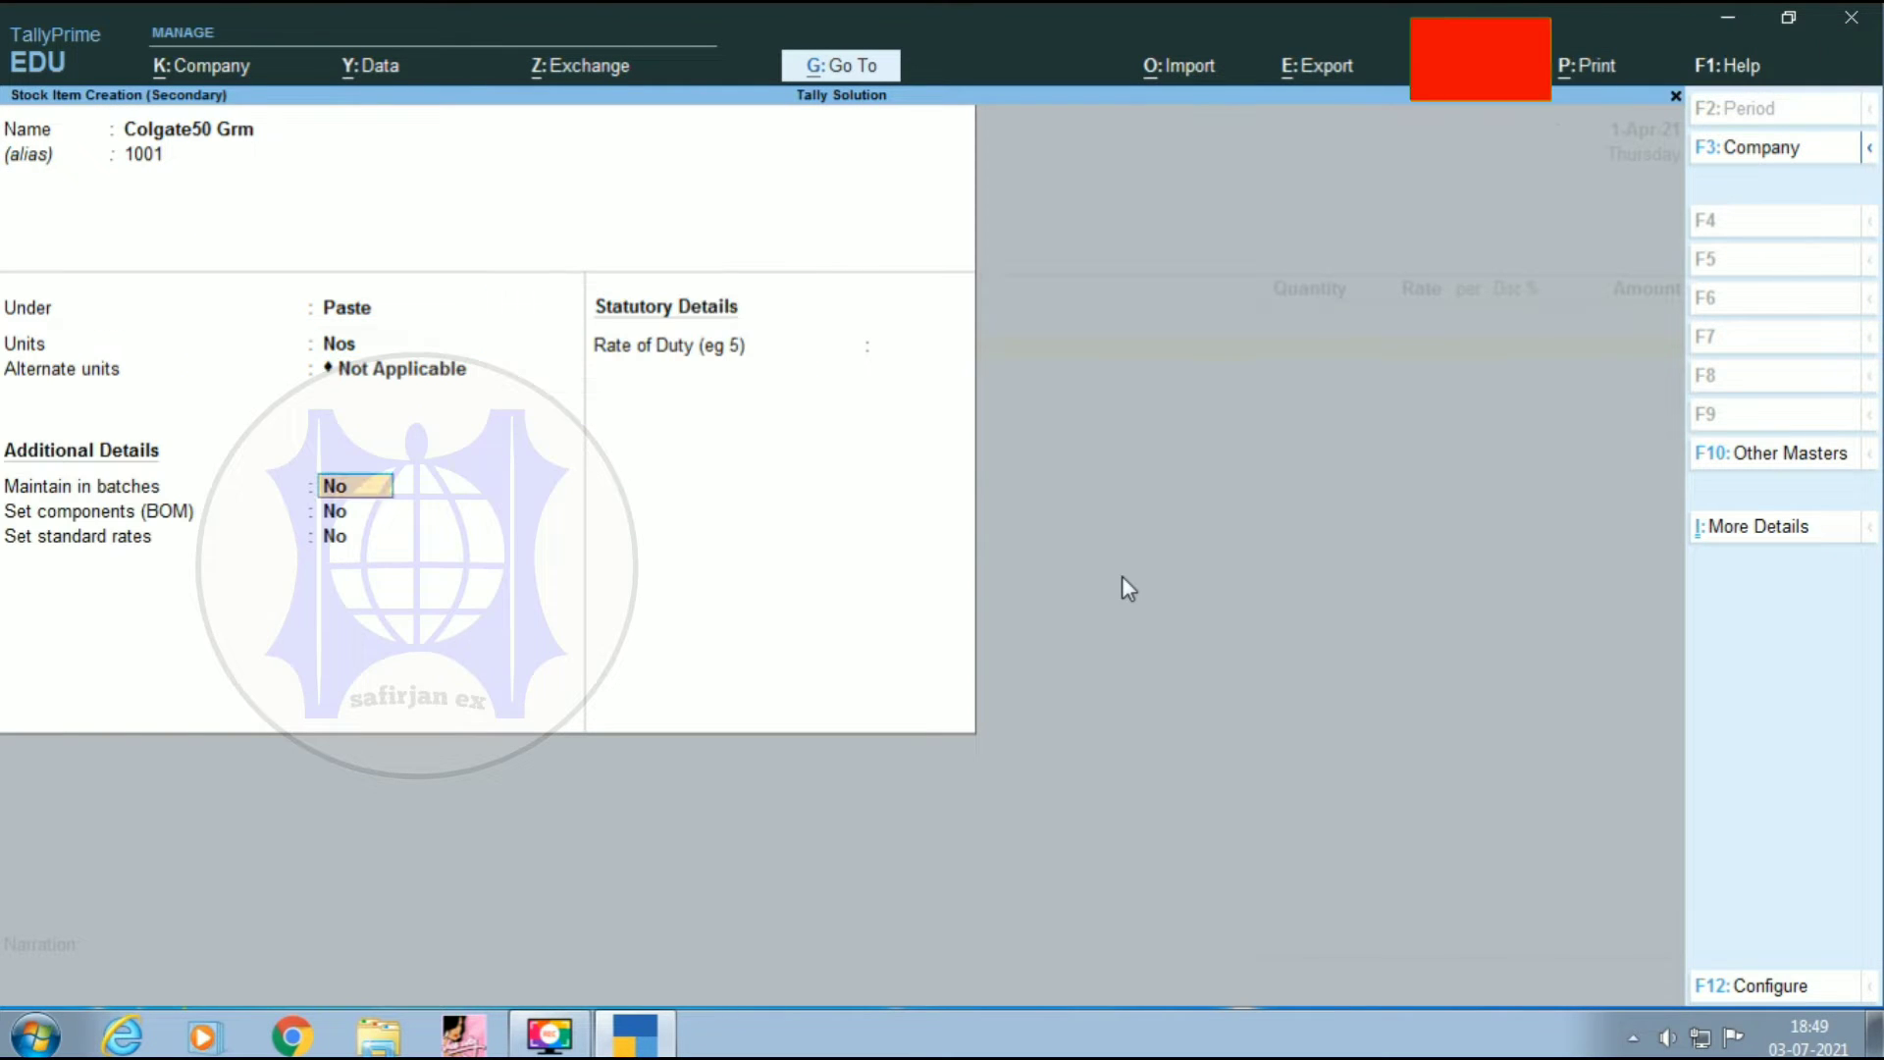
# - Enable standard rates for Colgate50 Grm, enter a standard cost of 10 per Nos from 1-Apr-21, and save the item
pyautogui.press('Return')
pyautogui.press('Return')
pyautogui.write('y')
pyautogui.press('Return')
pyautogui.write('1')
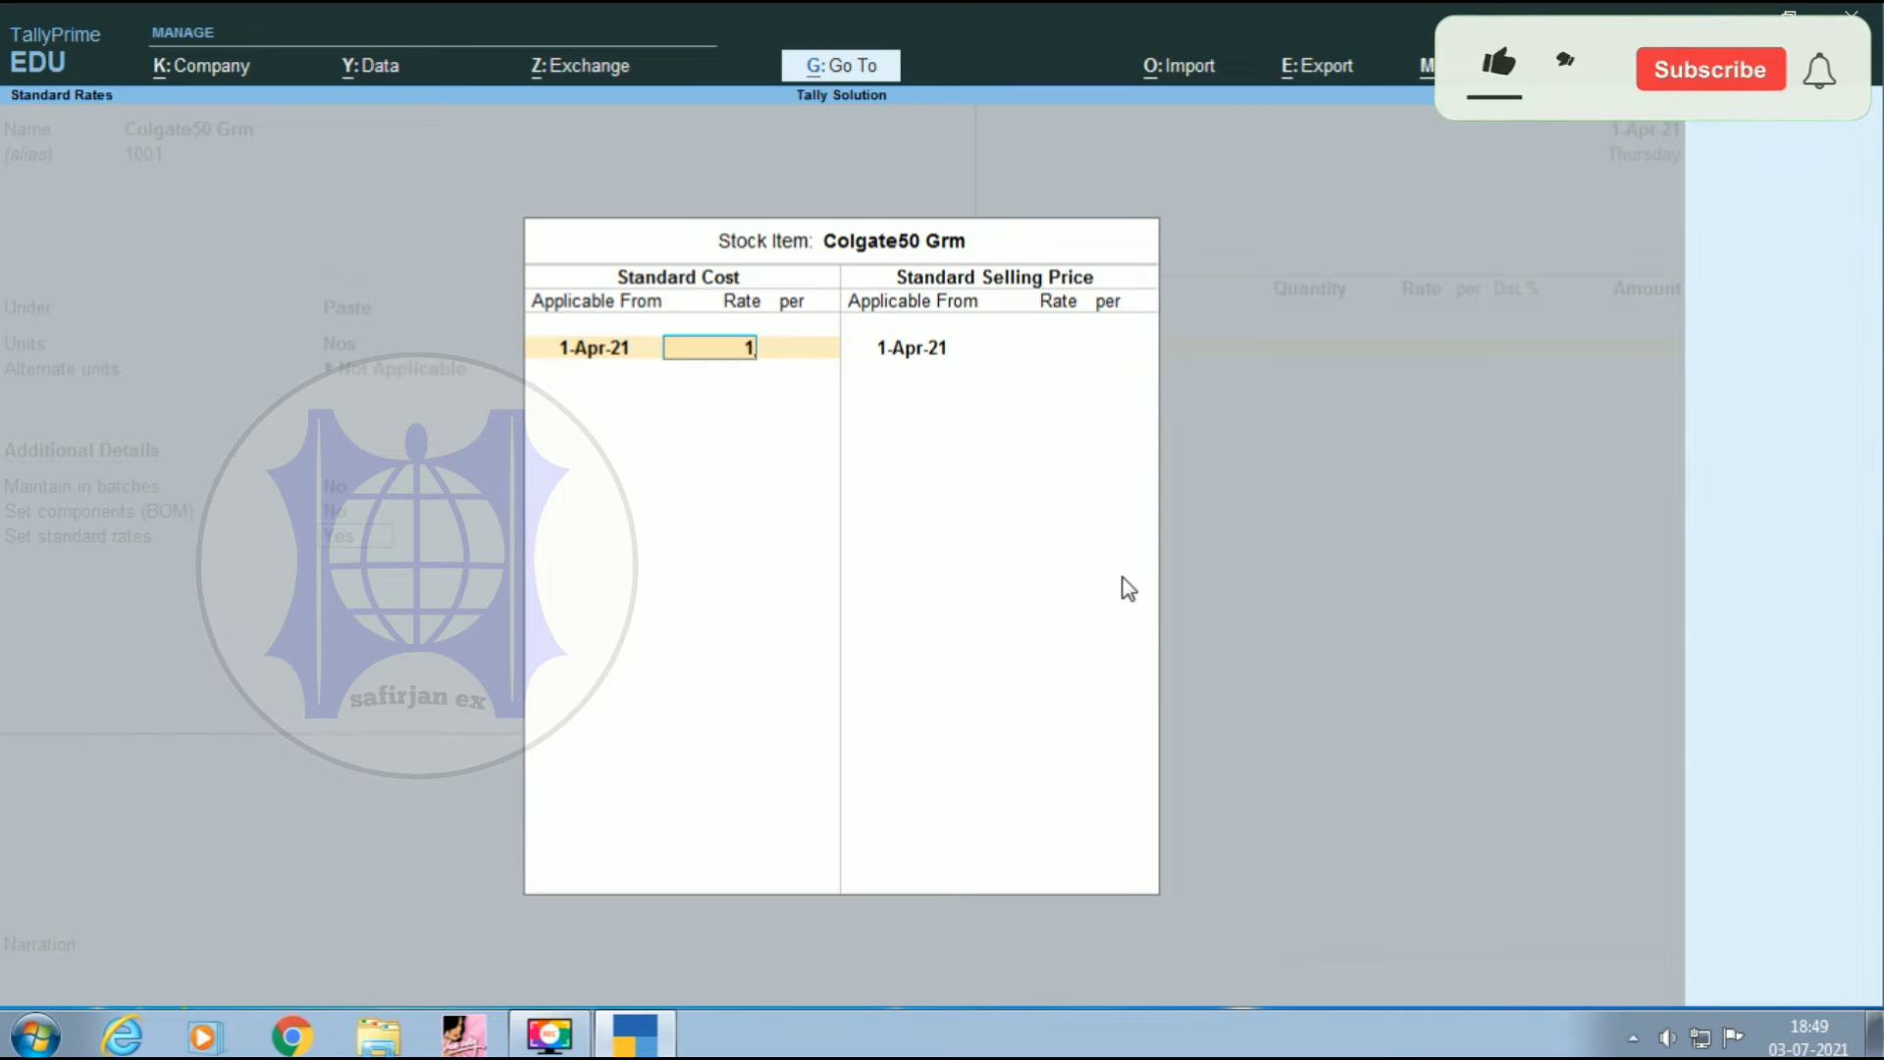
pyautogui.press('Return')
pyautogui.press('Return')
pyautogui.press('Return')
pyautogui.press('Return')
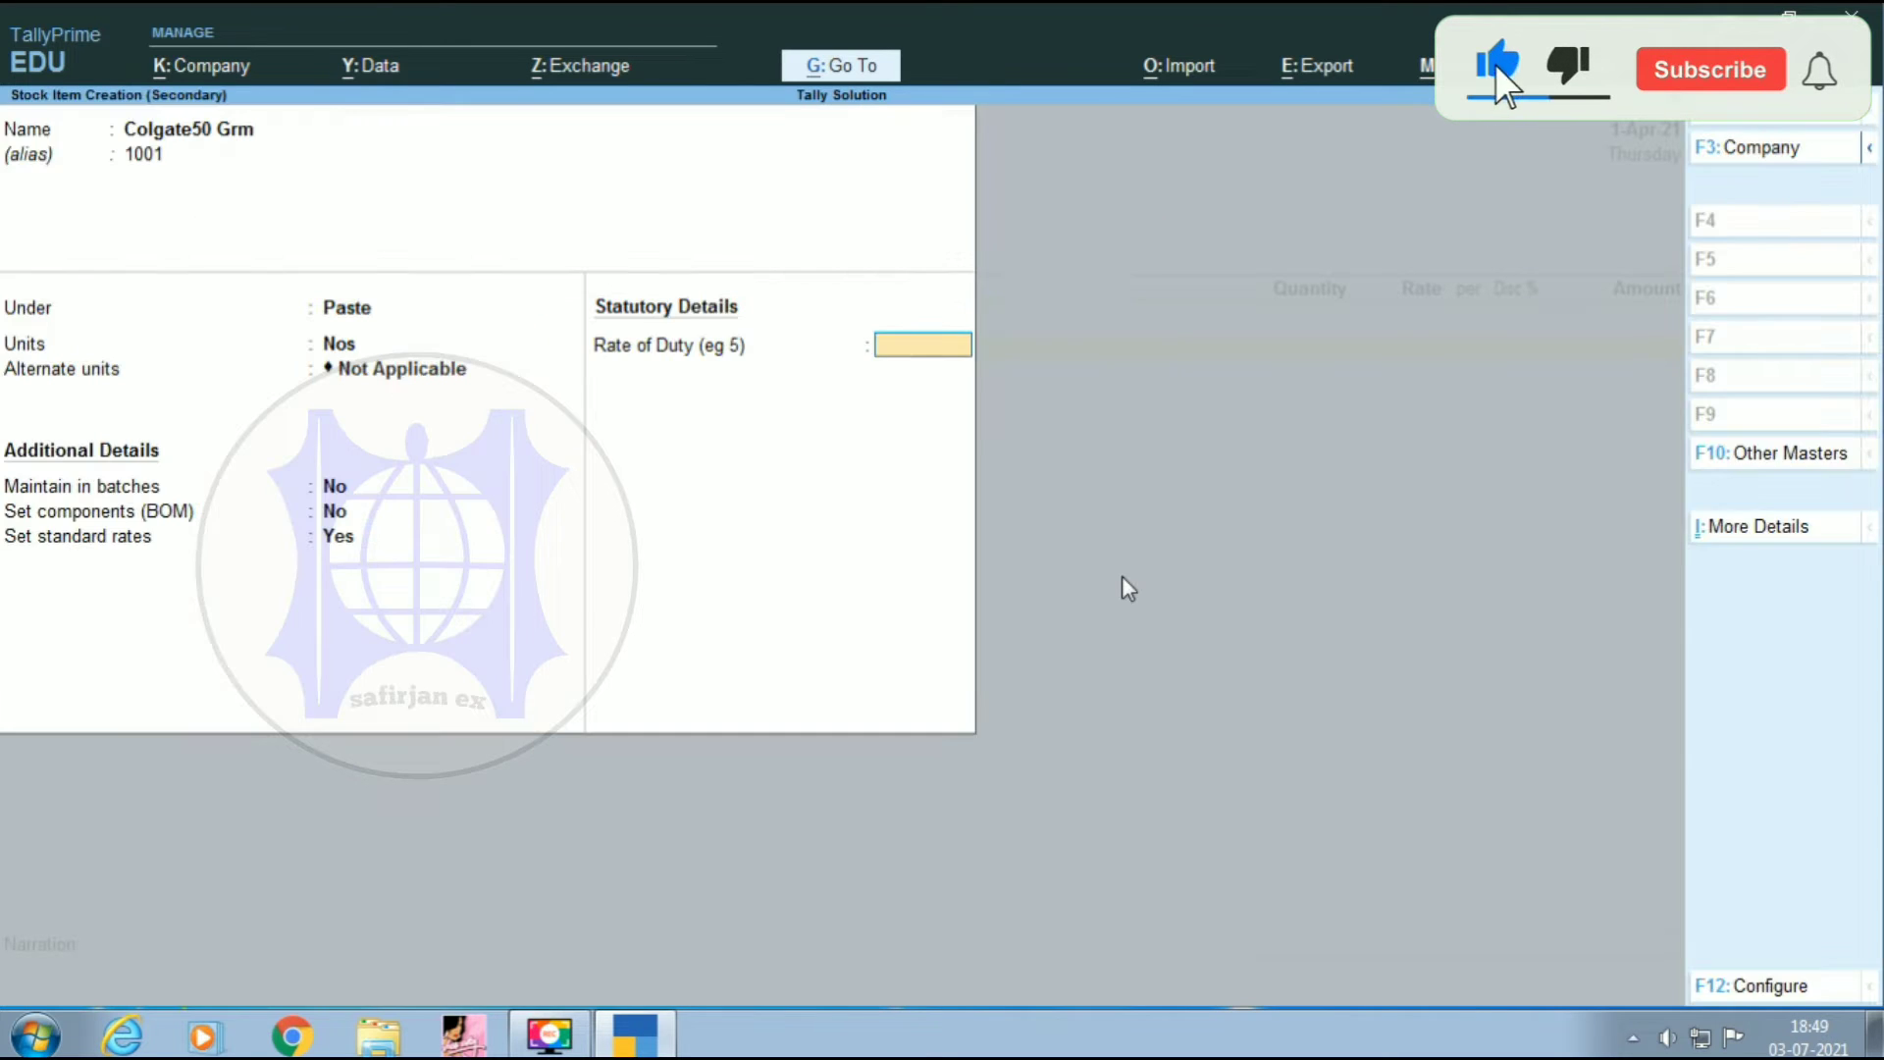
pyautogui.press('Return')
pyautogui.press('Return')
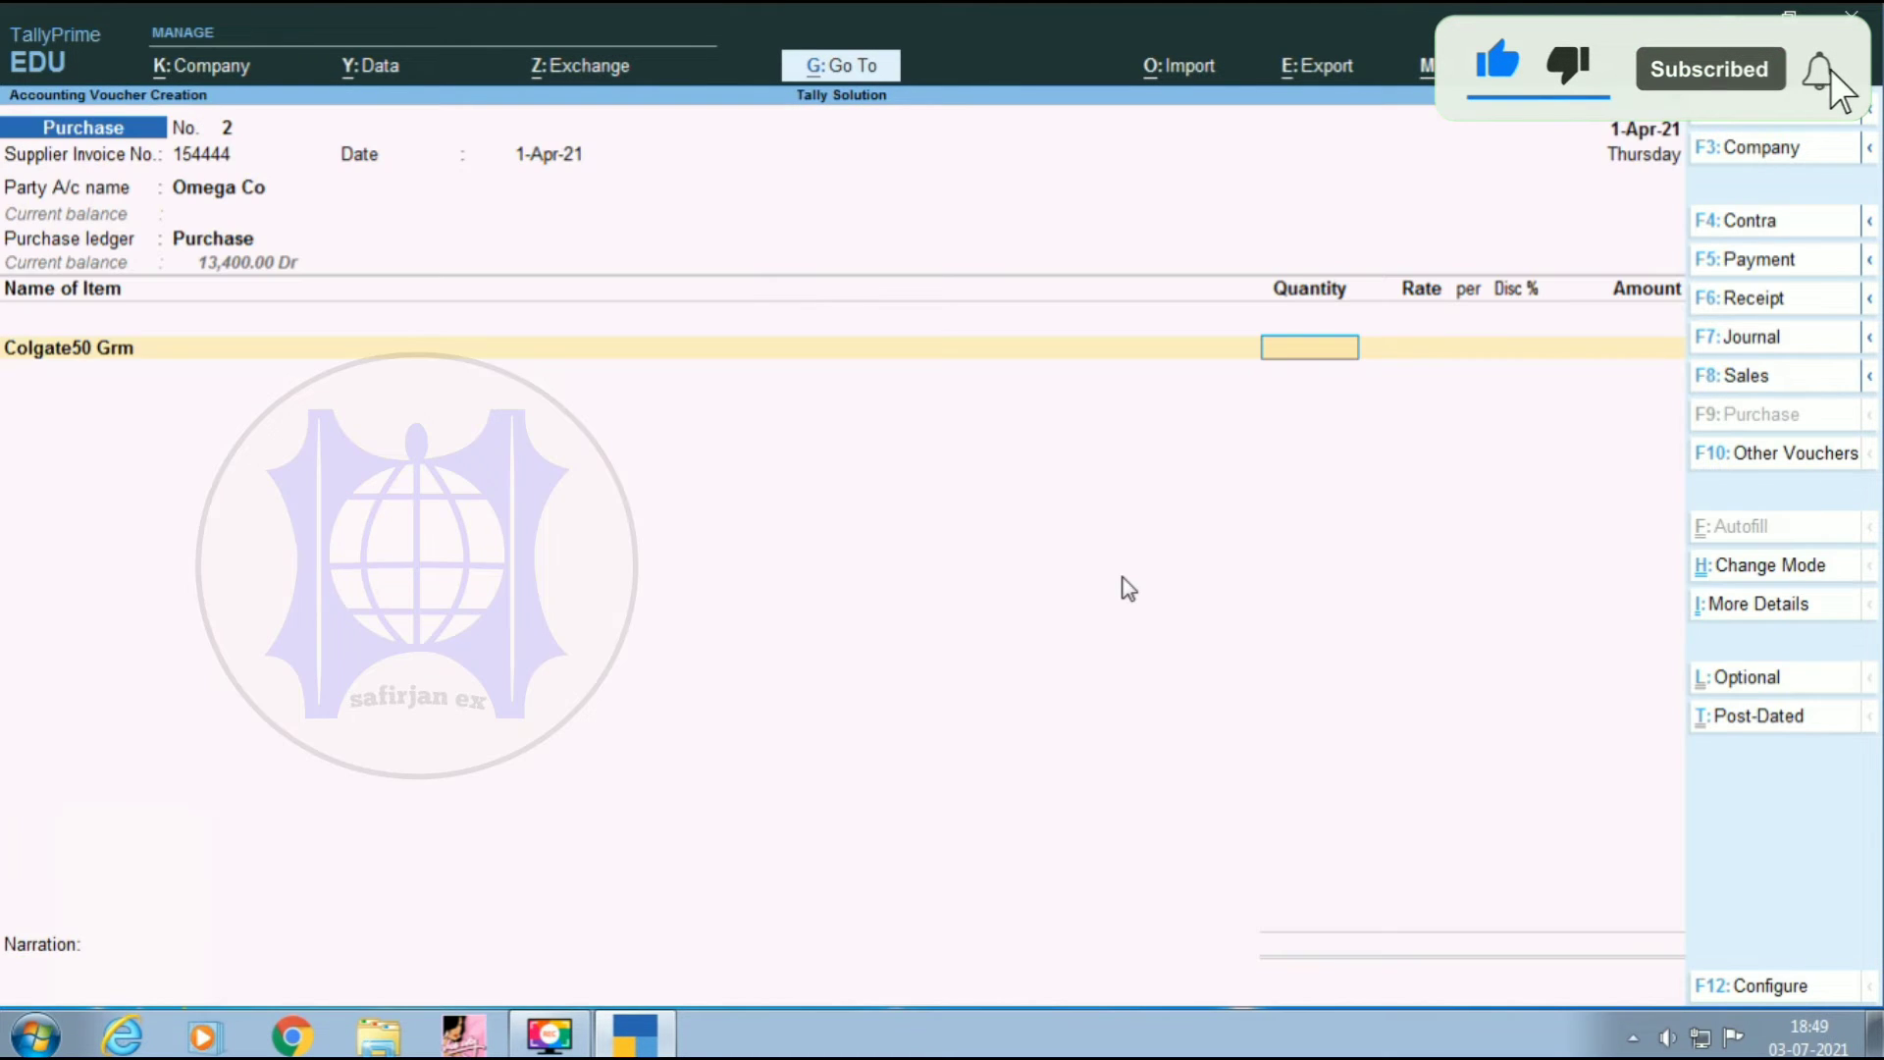
# - Enter a quantity of 500 Nos at a rate of 10.00 for Colgate50 Grm in the purchase voucher
pyautogui.press('Return')
pyautogui.press('Return')
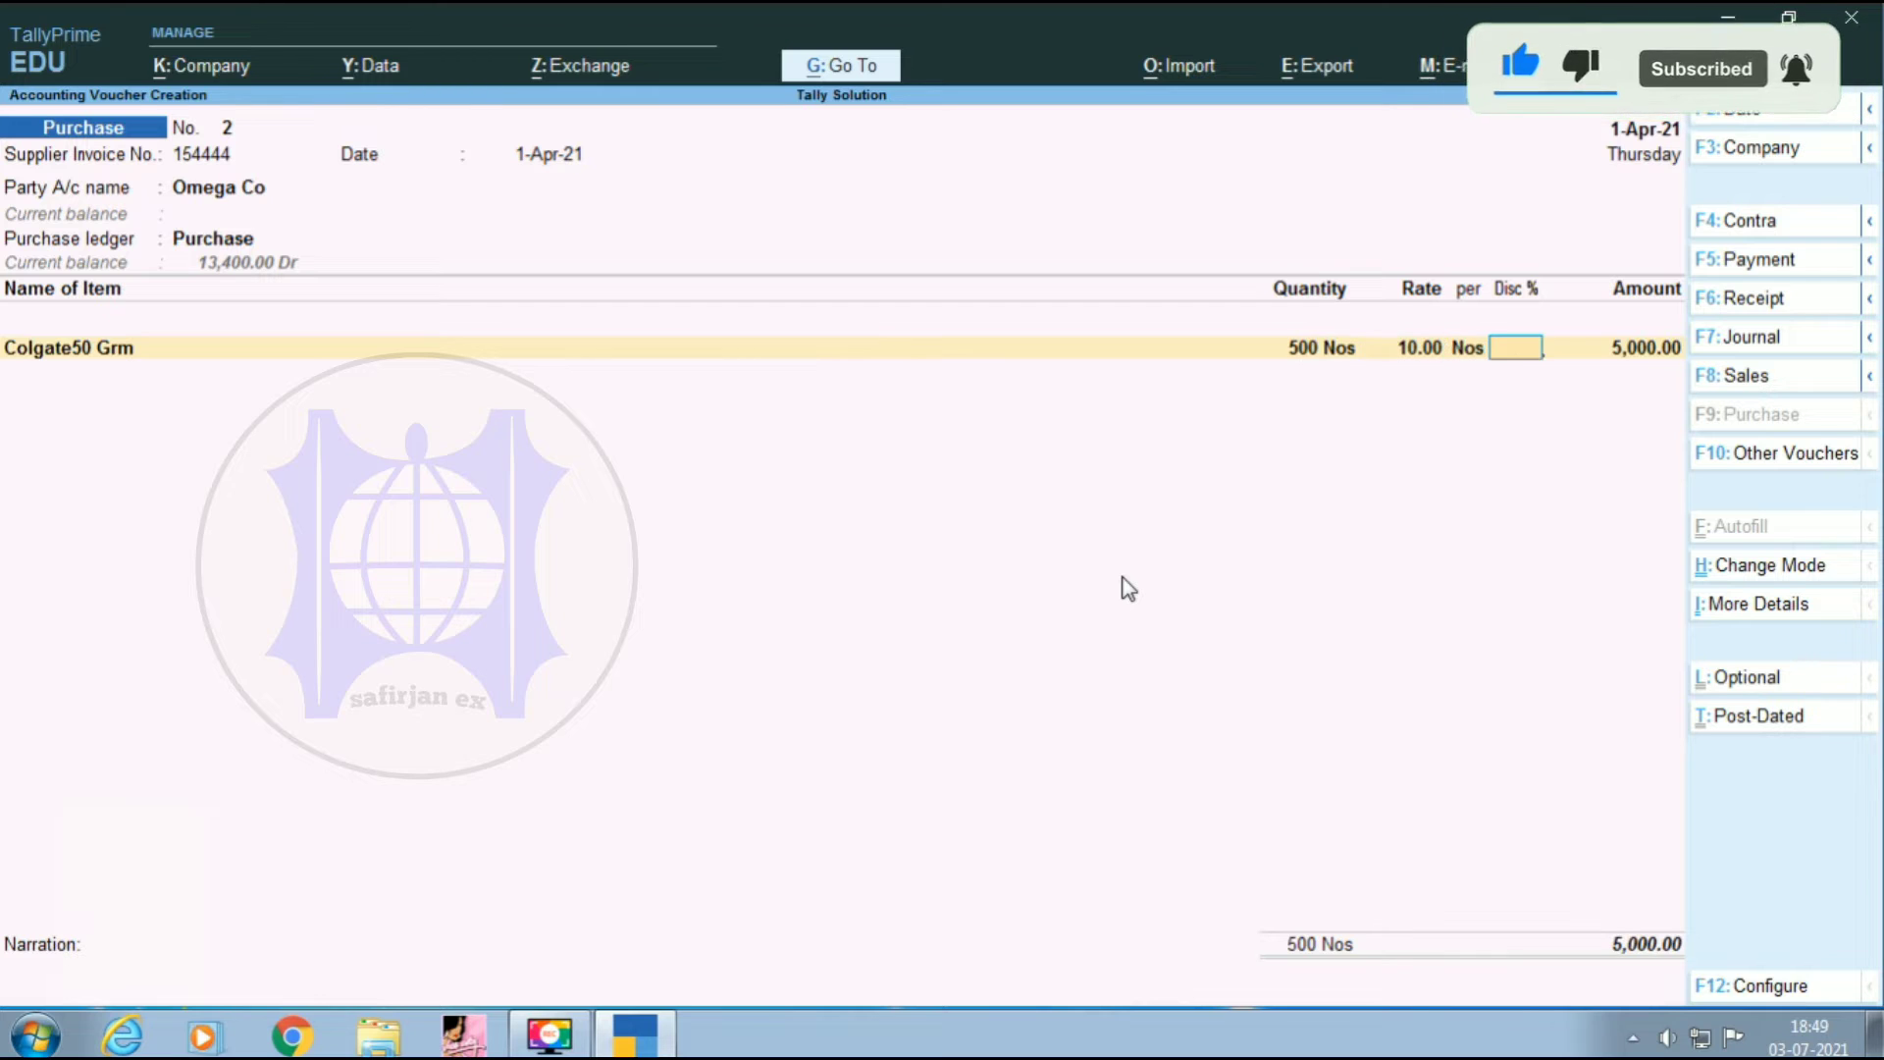
pyautogui.press('Return')
pyautogui.press('Return')
# - Start another new stock item from the next voucher line and name it Colgate100 Grm without an alias
pyautogui.hotkey('alt', 'c')
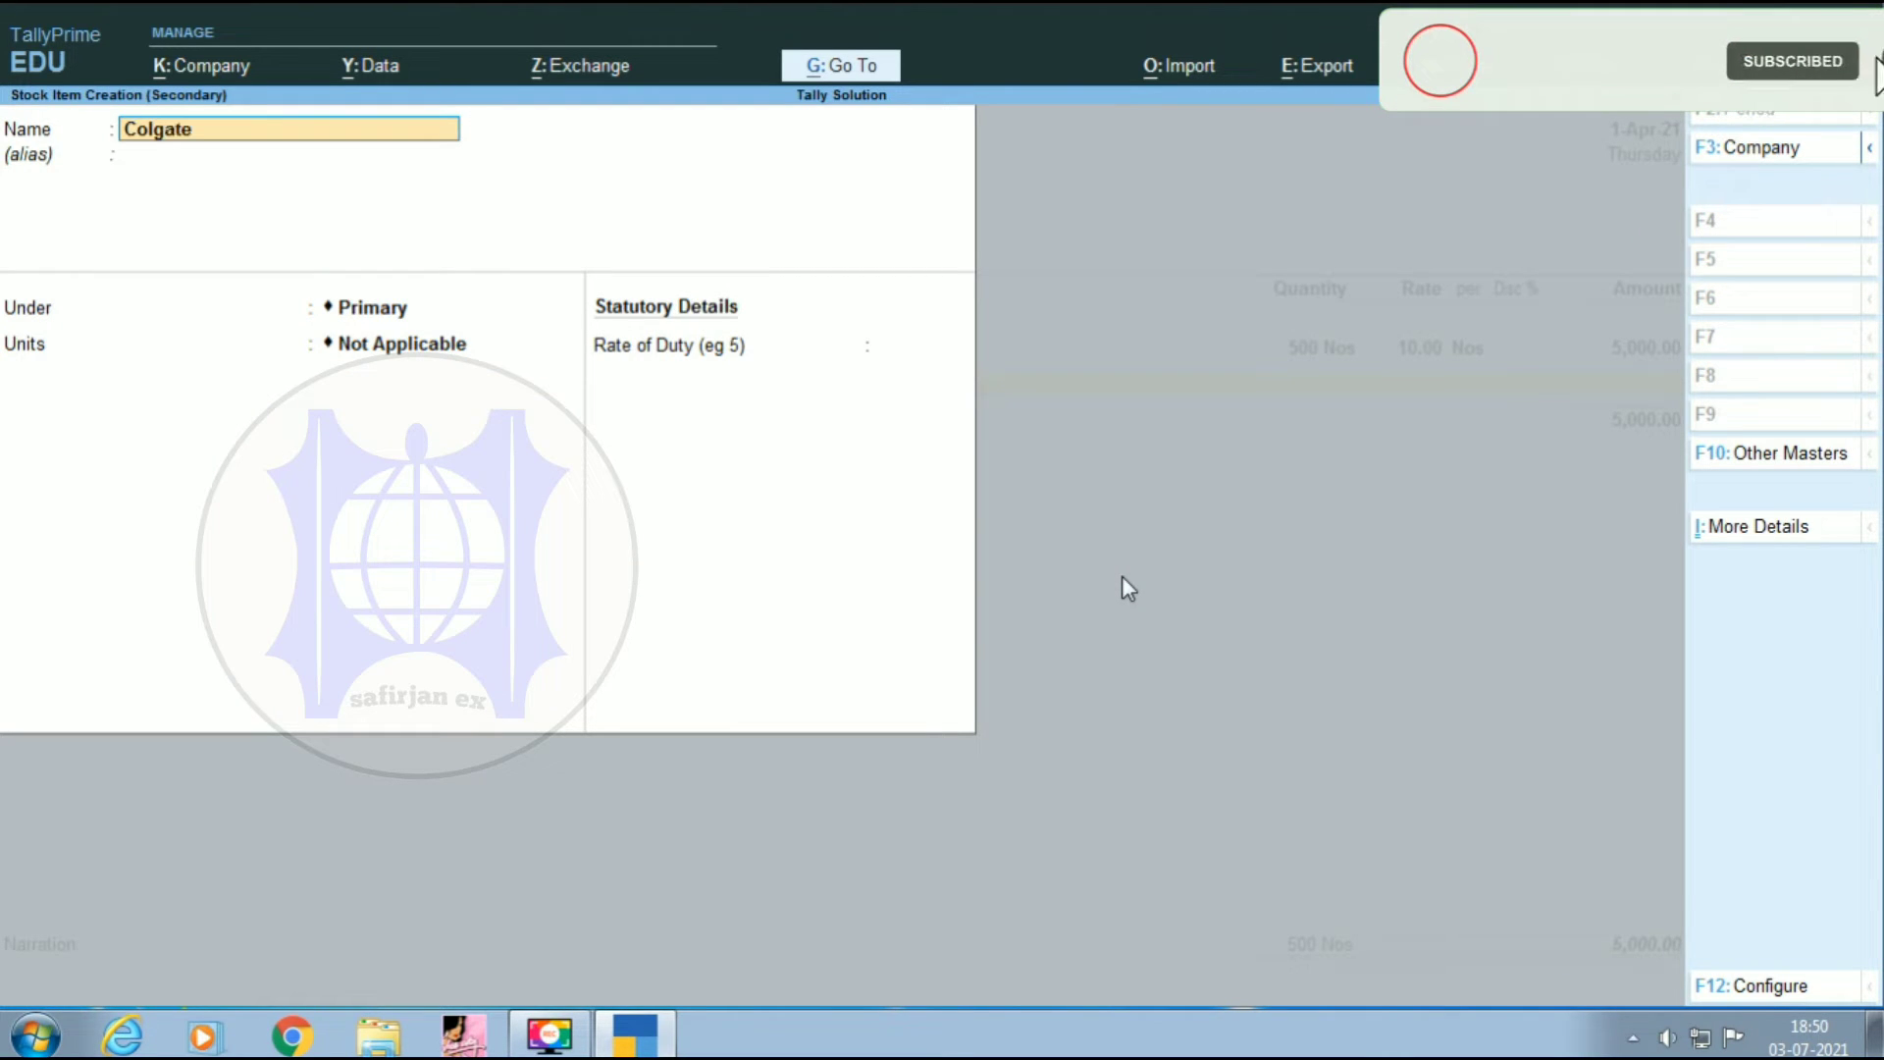
pyautogui.press('Return')
pyautogui.press('Return')
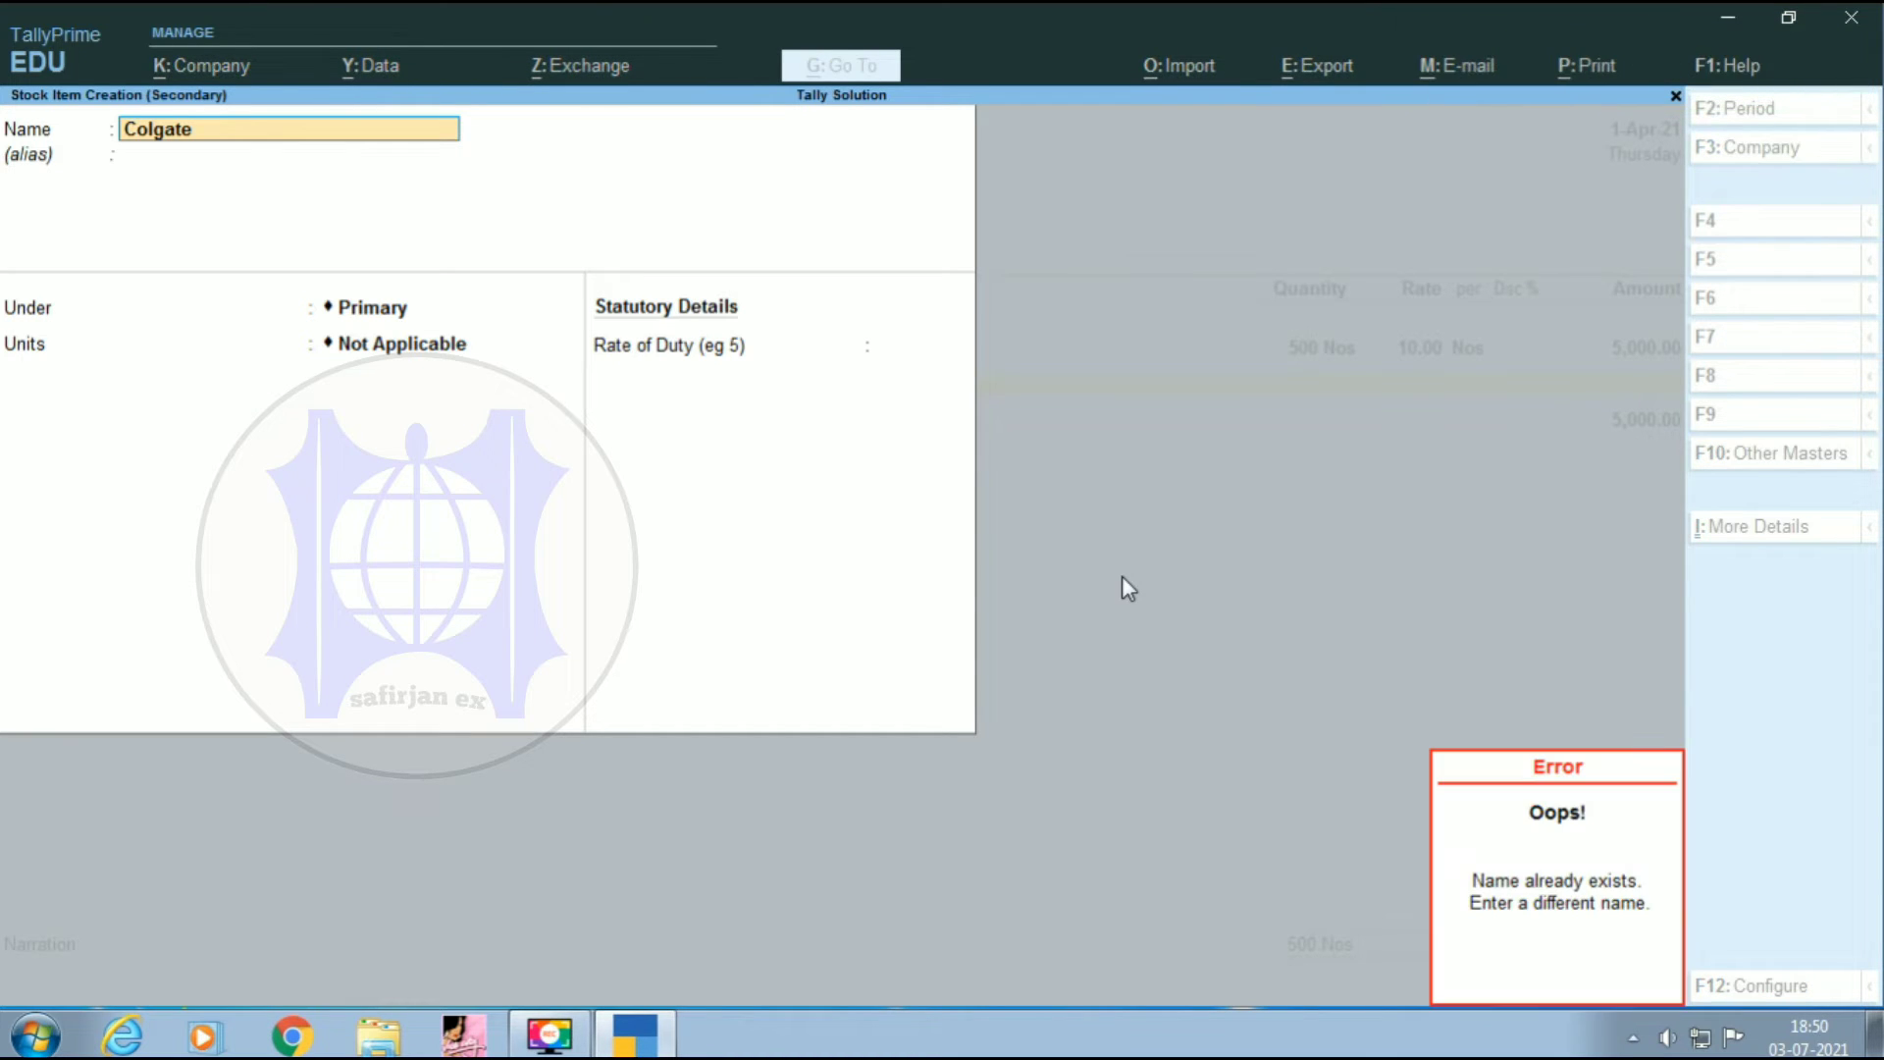
pyautogui.write('100 G')
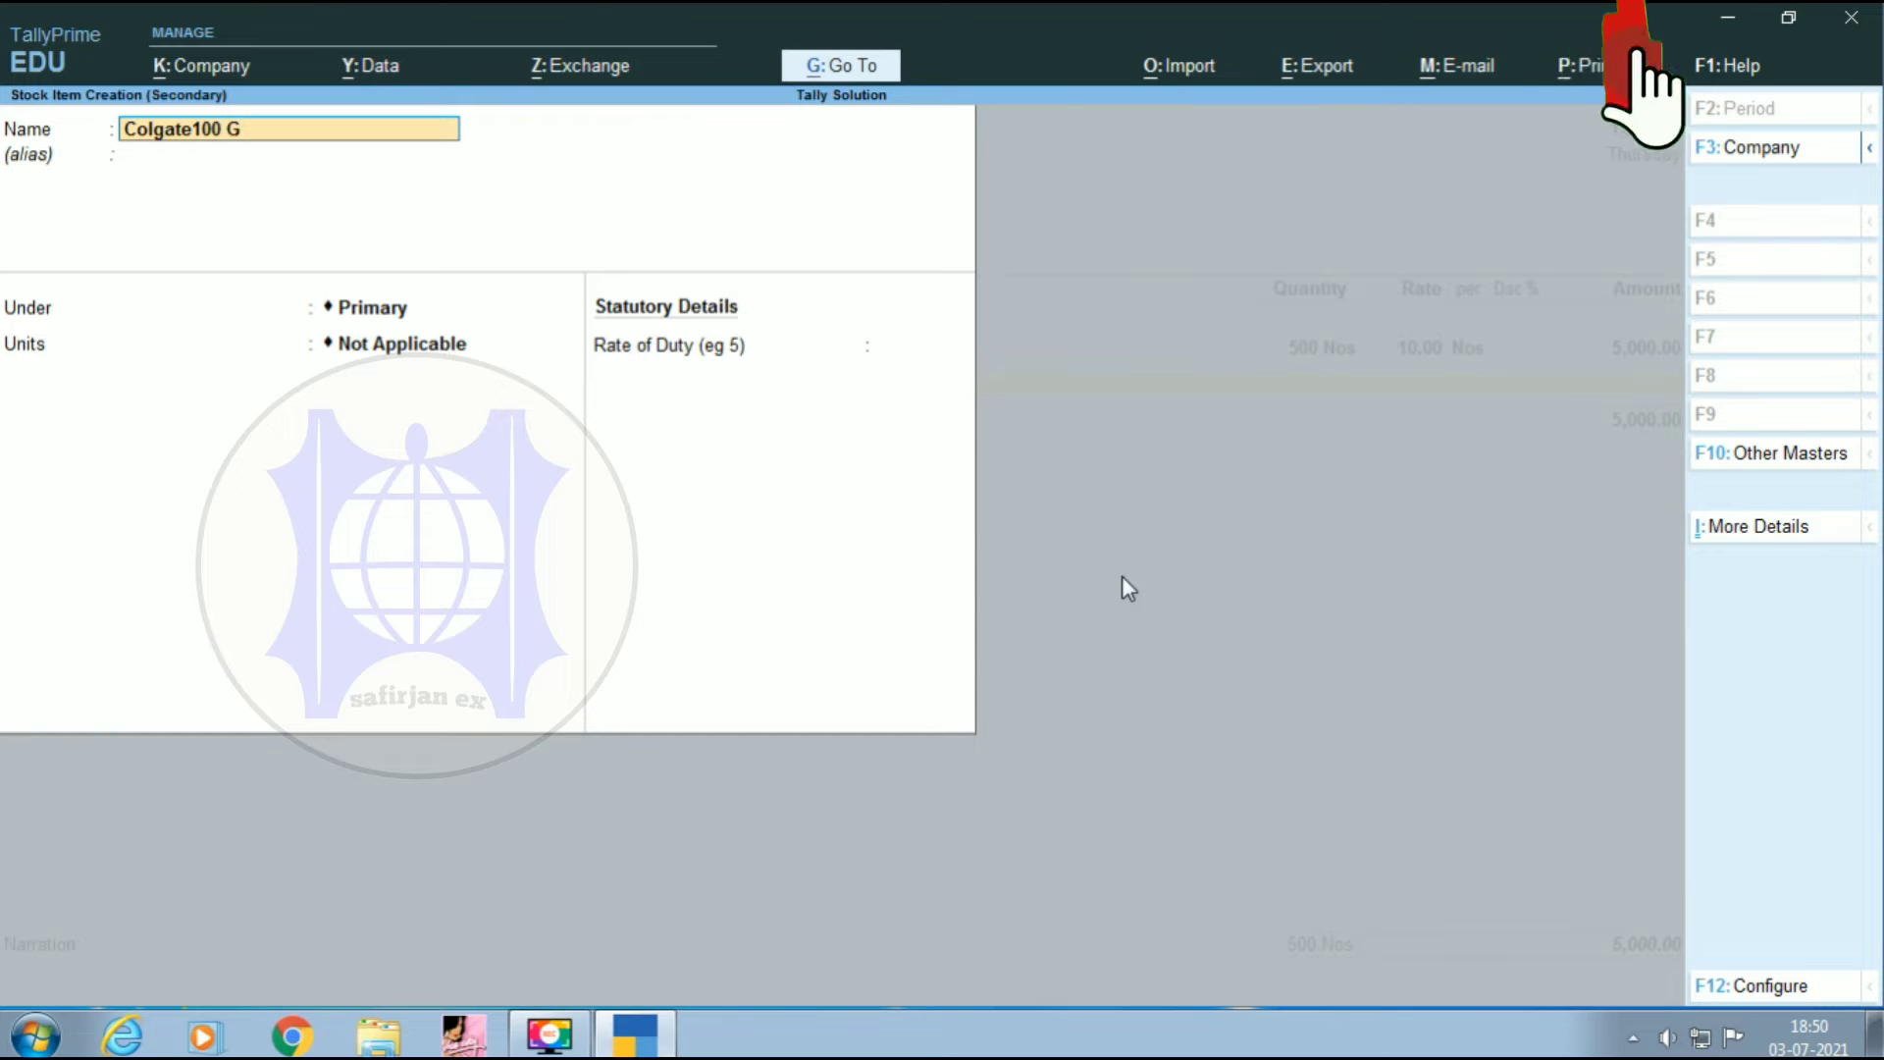
pyautogui.write('rm')
pyautogui.press('Return')
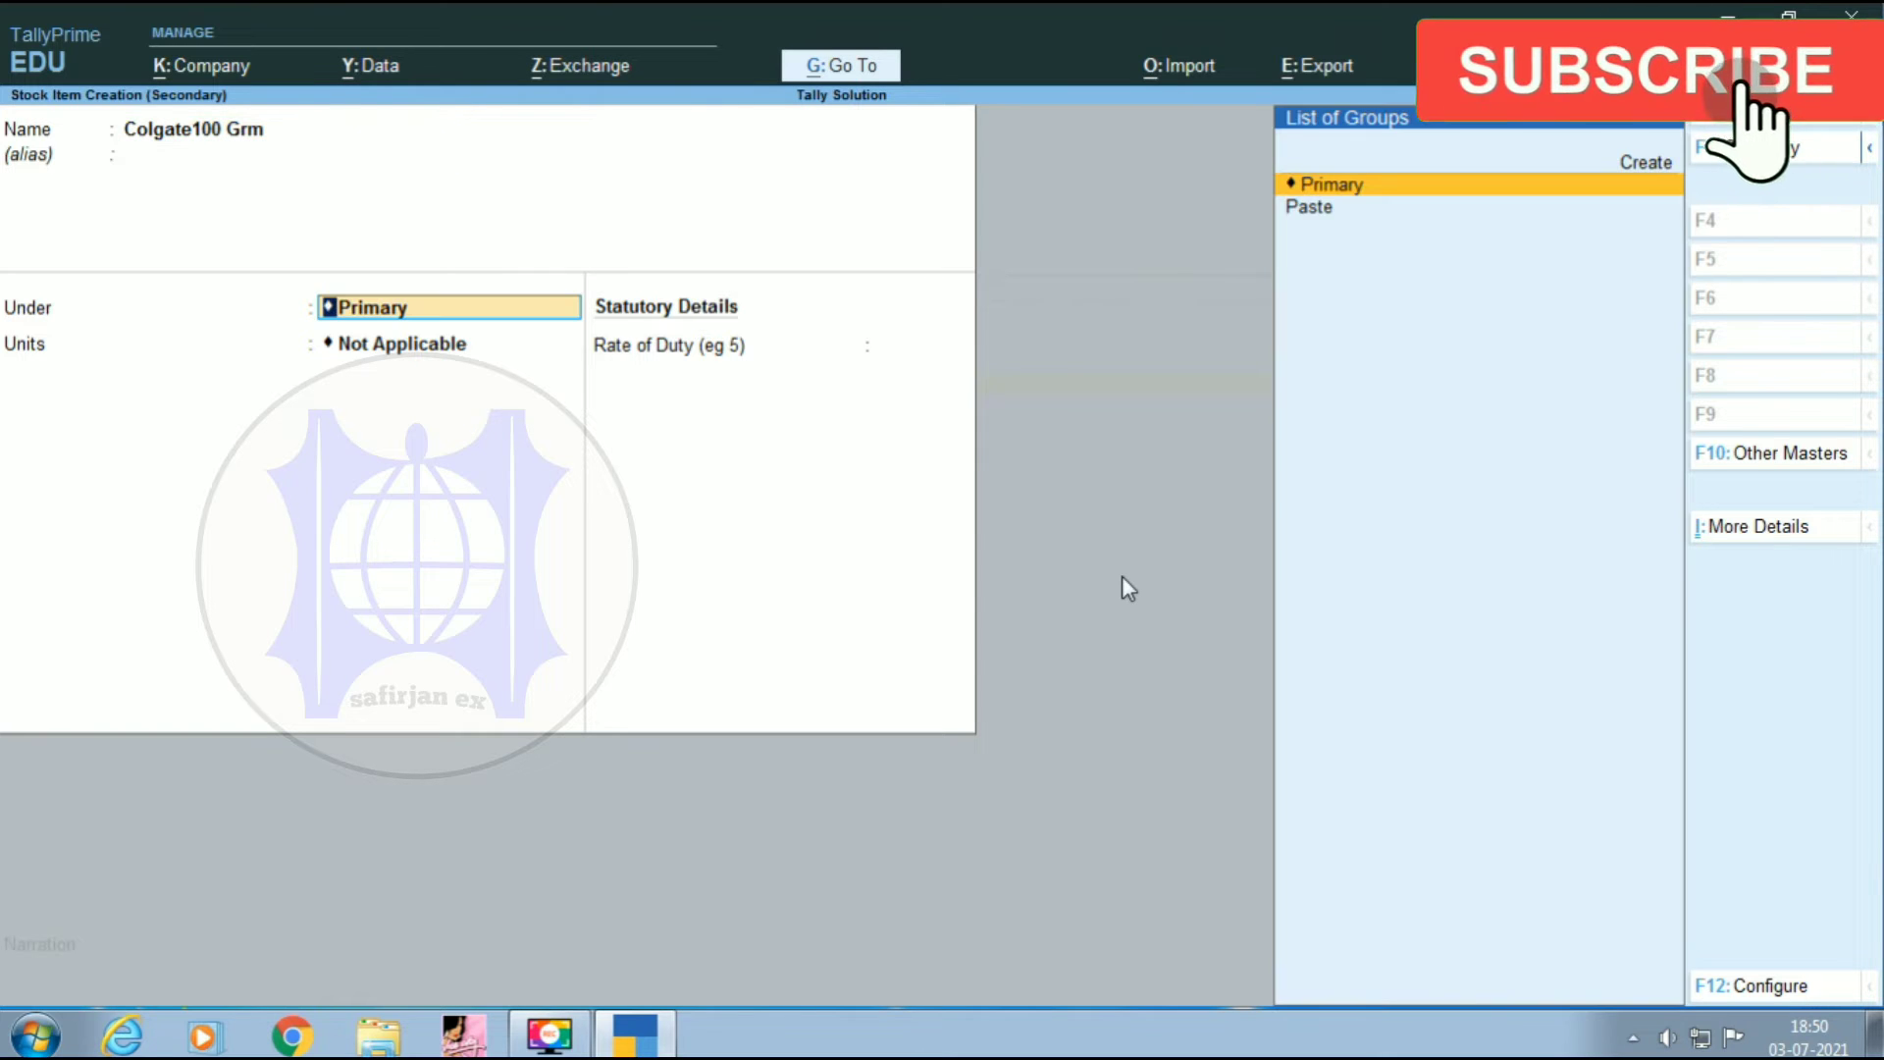
# - Place Colgate100 Grm under the Paste group with Nos as its unit, keeping batches and components at No
pyautogui.press('Down')
pyautogui.press('Return')
pyautogui.press('Down')
pyautogui.press('Return')
pyautogui.press('Return')
pyautogui.press('Return')
pyautogui.press('Return')
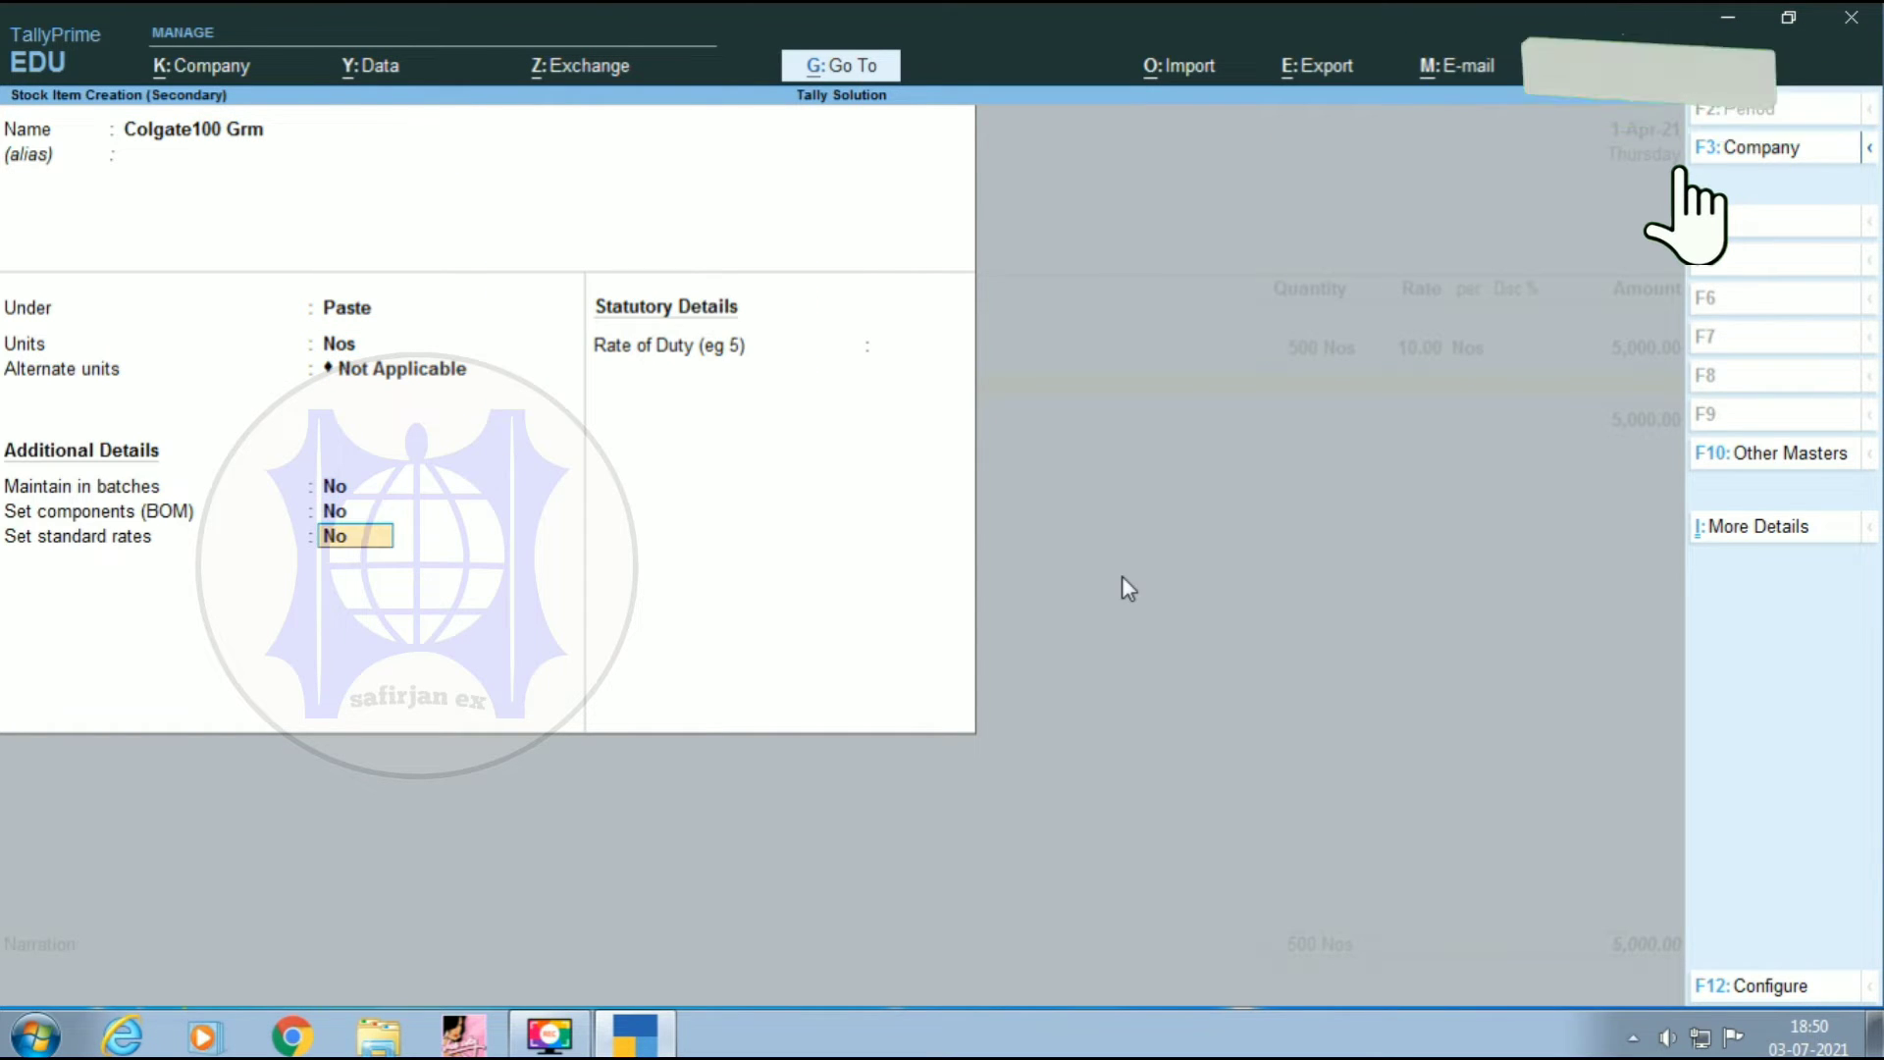
# - Enable standard rates for Colgate100 Grm, enter a standard cost of 12 per Nos from 1-Apr-21, and save the item
pyautogui.press('y')
pyautogui.press('Return')
pyautogui.write('12')
pyautogui.press('Return')
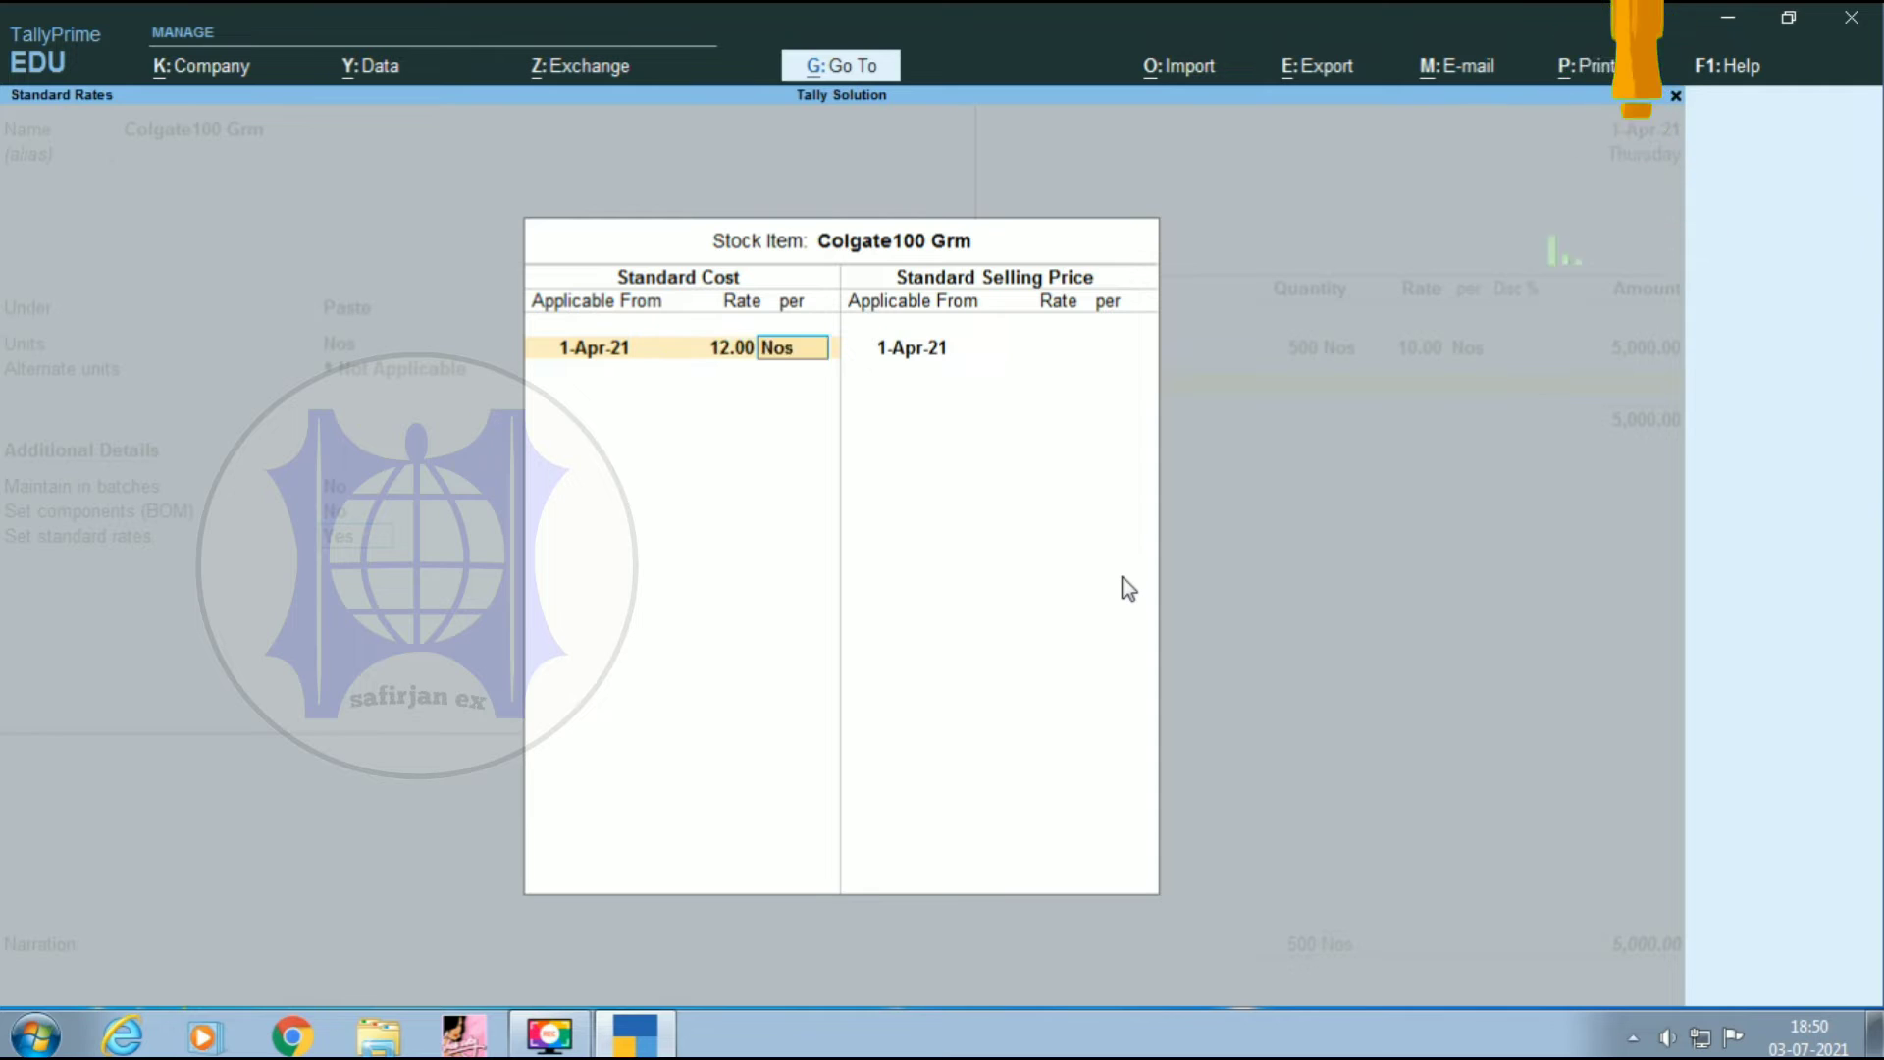
pyautogui.press('Return')
pyautogui.press('Return')
pyautogui.press('Return')
pyautogui.press('Return')
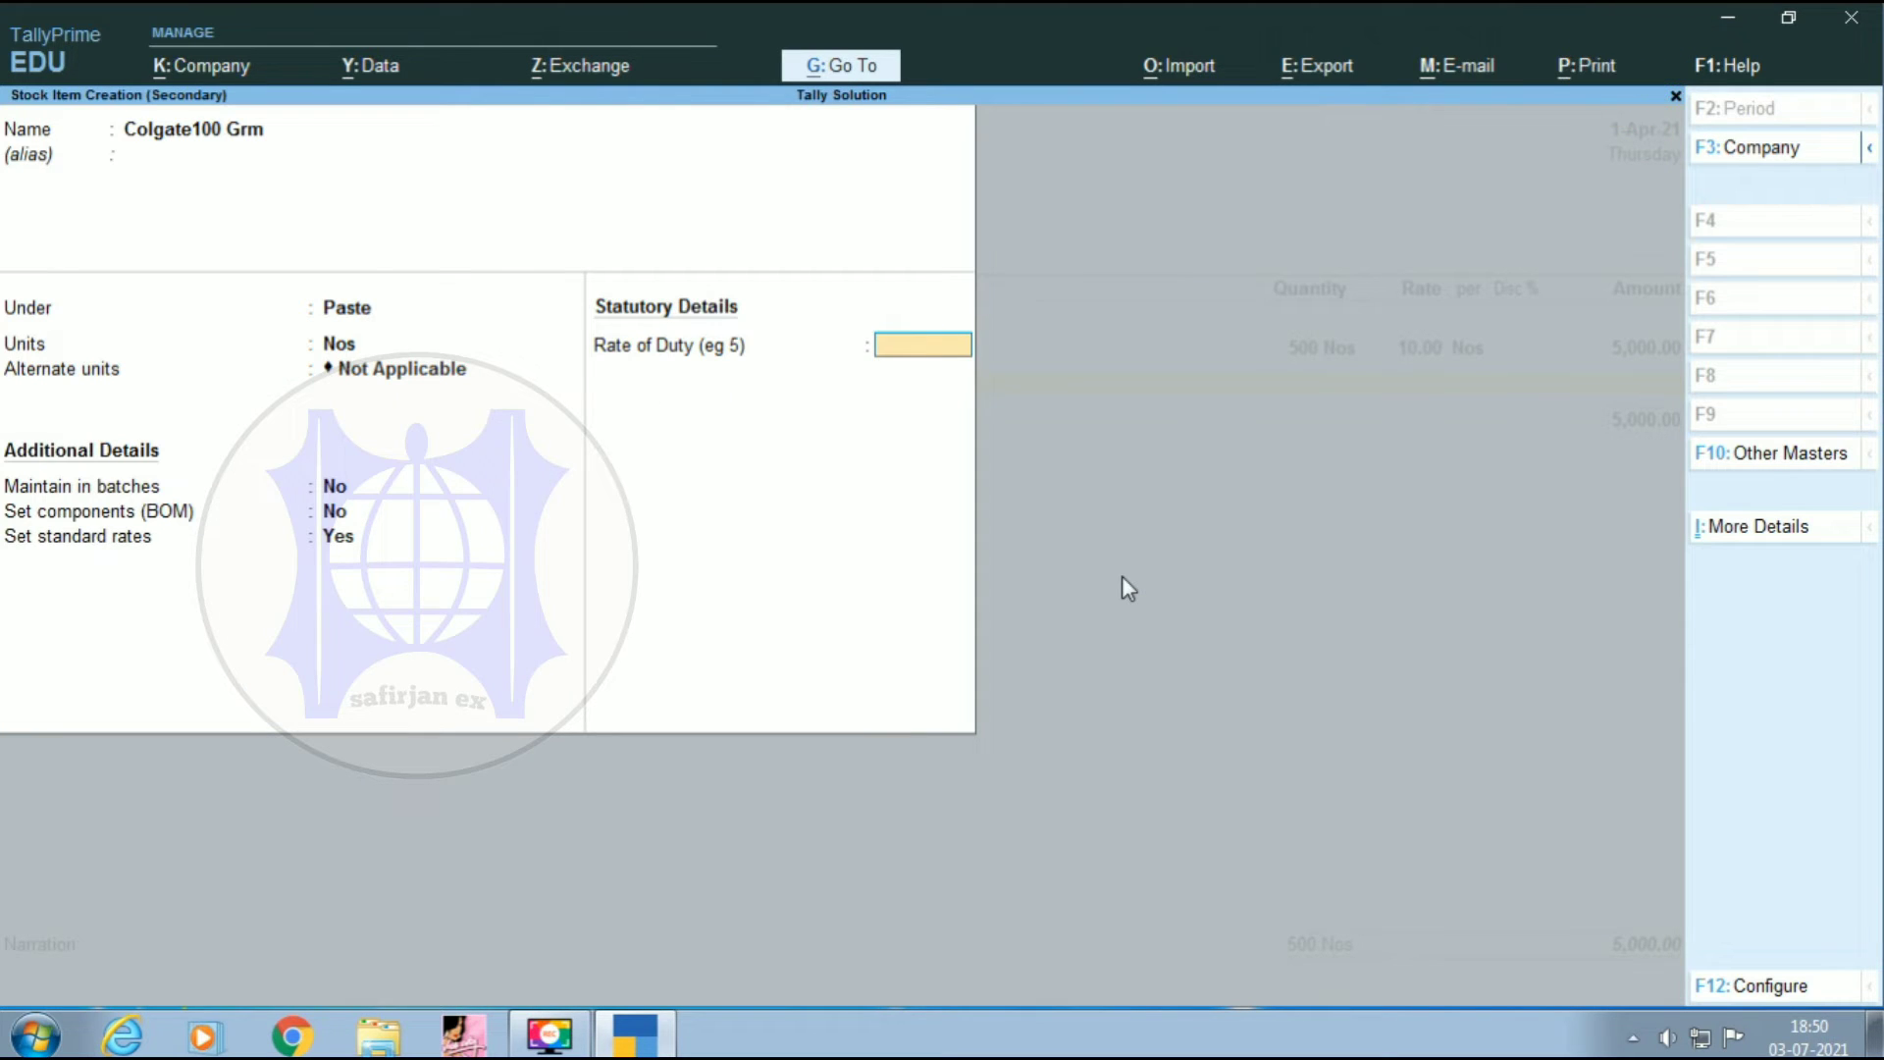
pyautogui.press('Return')
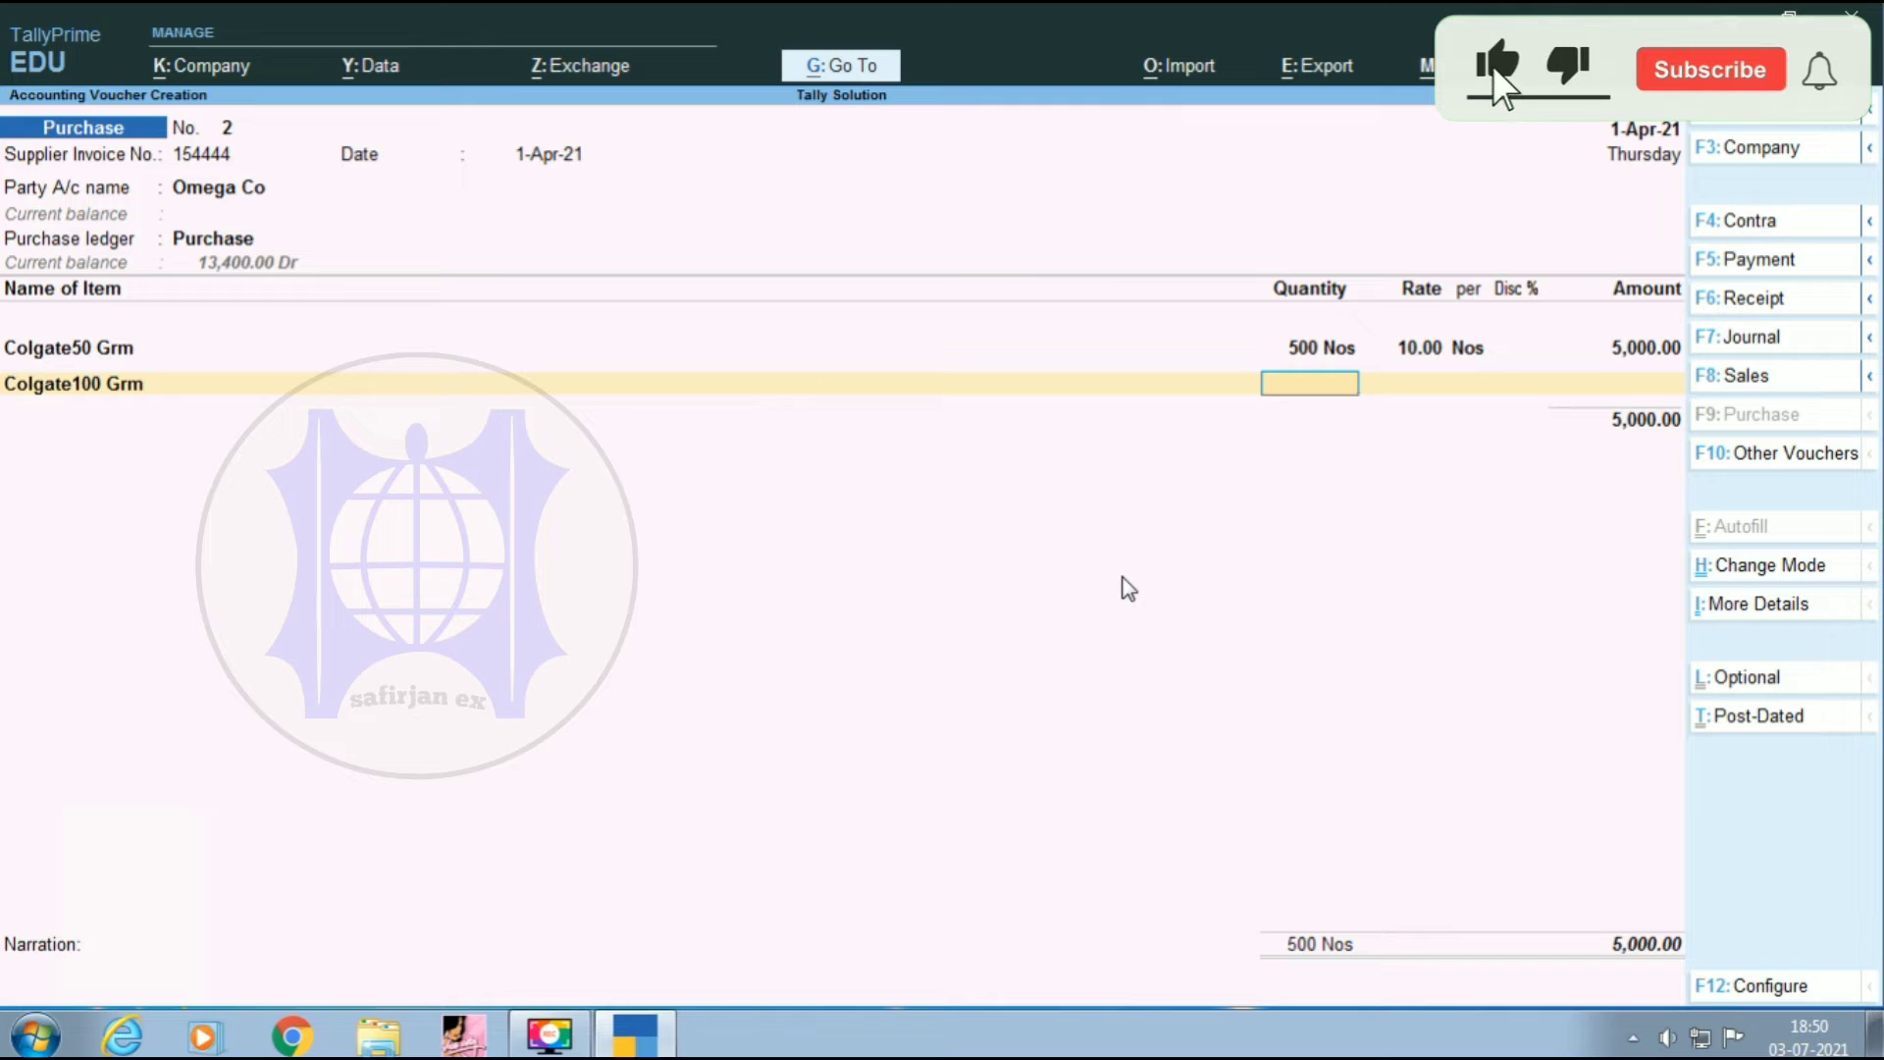
# - Enter a quantity of 520 Nos at a rate of 12.00 for Colgate100 Grm in the voucher
pyautogui.write('520')
pyautogui.press('Return')
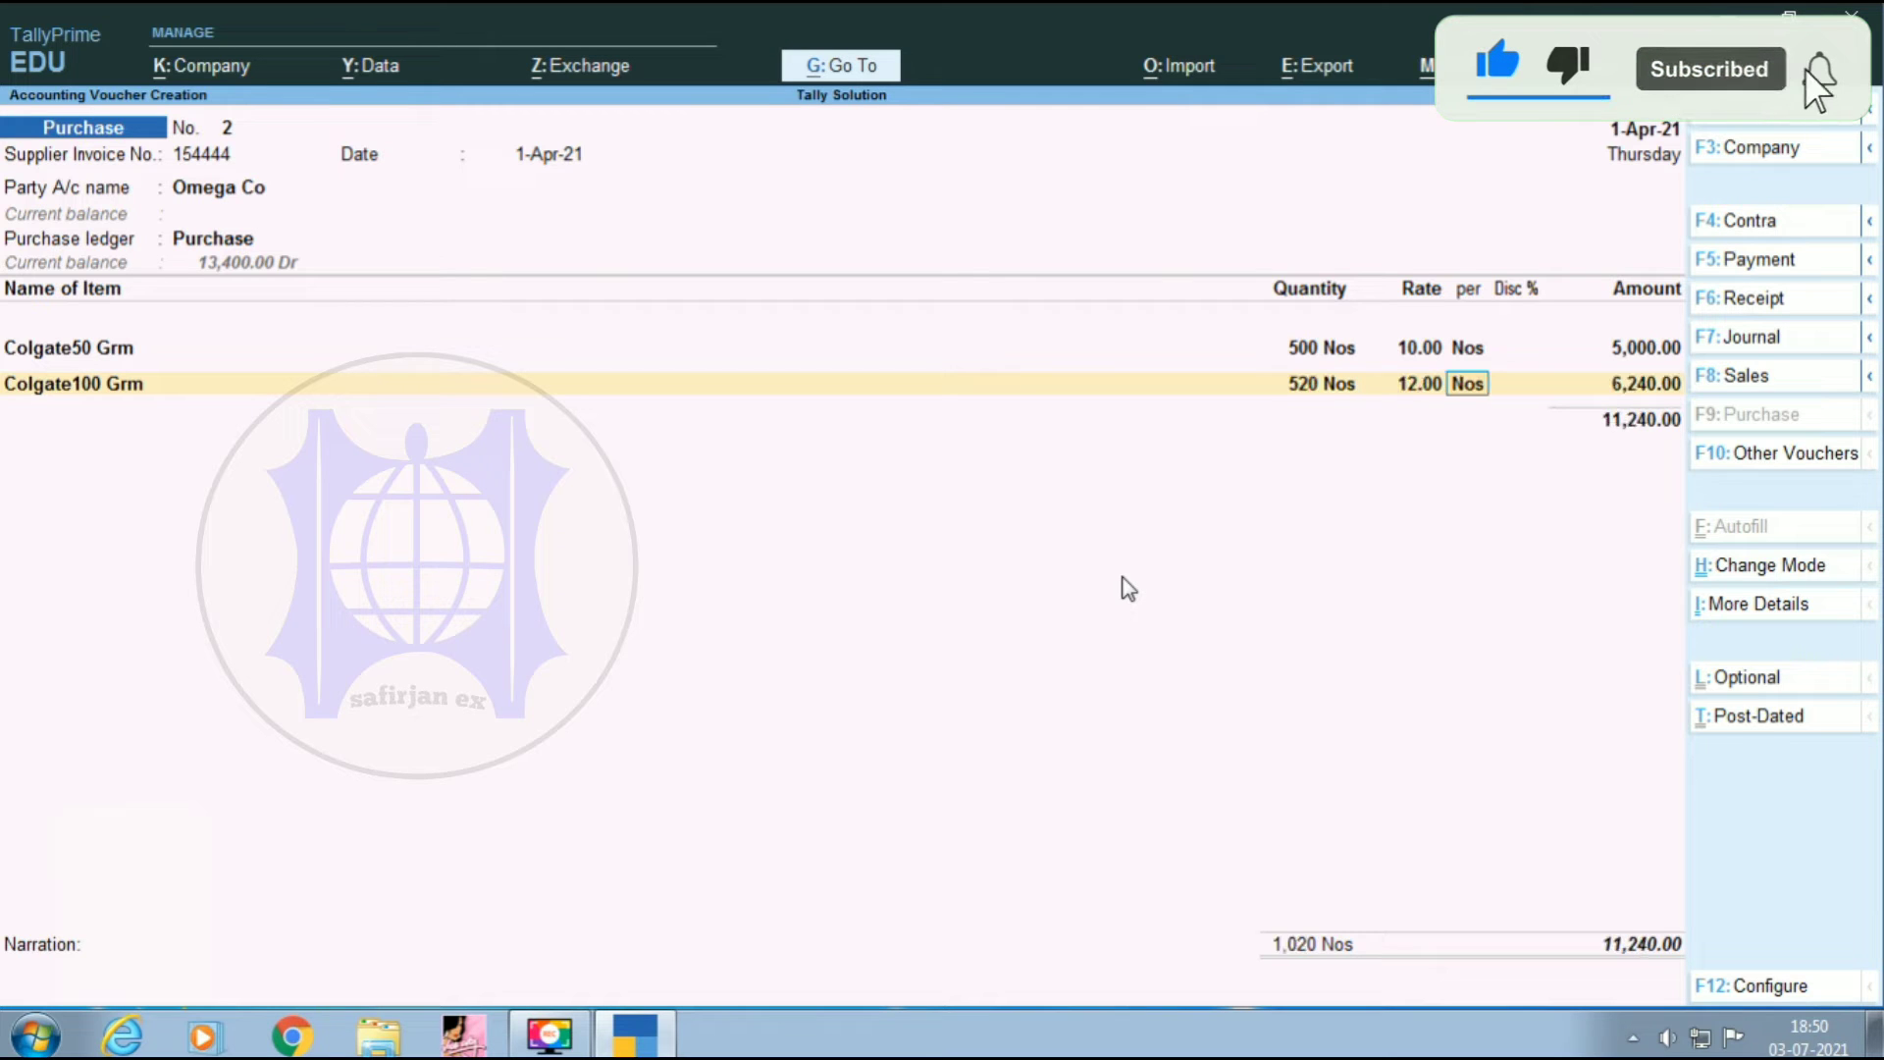
pyautogui.press('Return')
# - Start a third new stock item from the voucher and name it Colgate150 Grm
pyautogui.hotkey('alt', 'c')
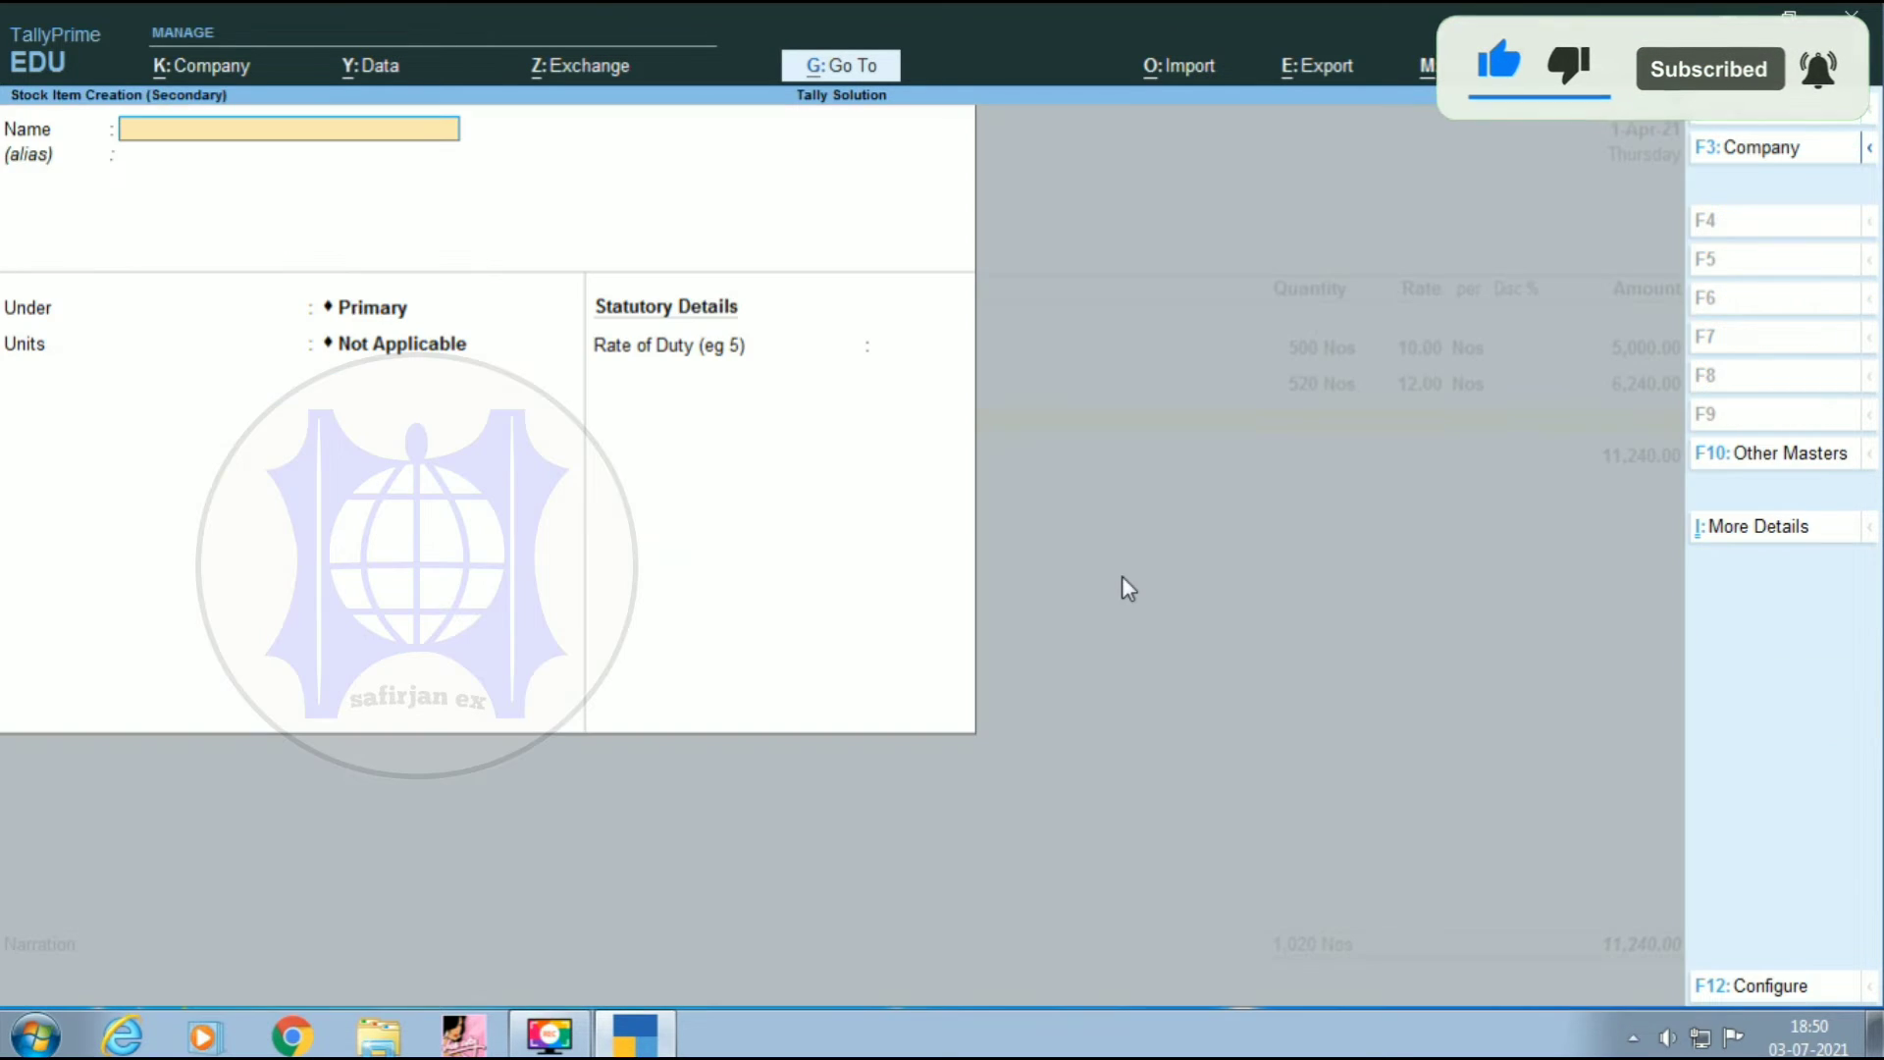
pyautogui.write('Colgate')
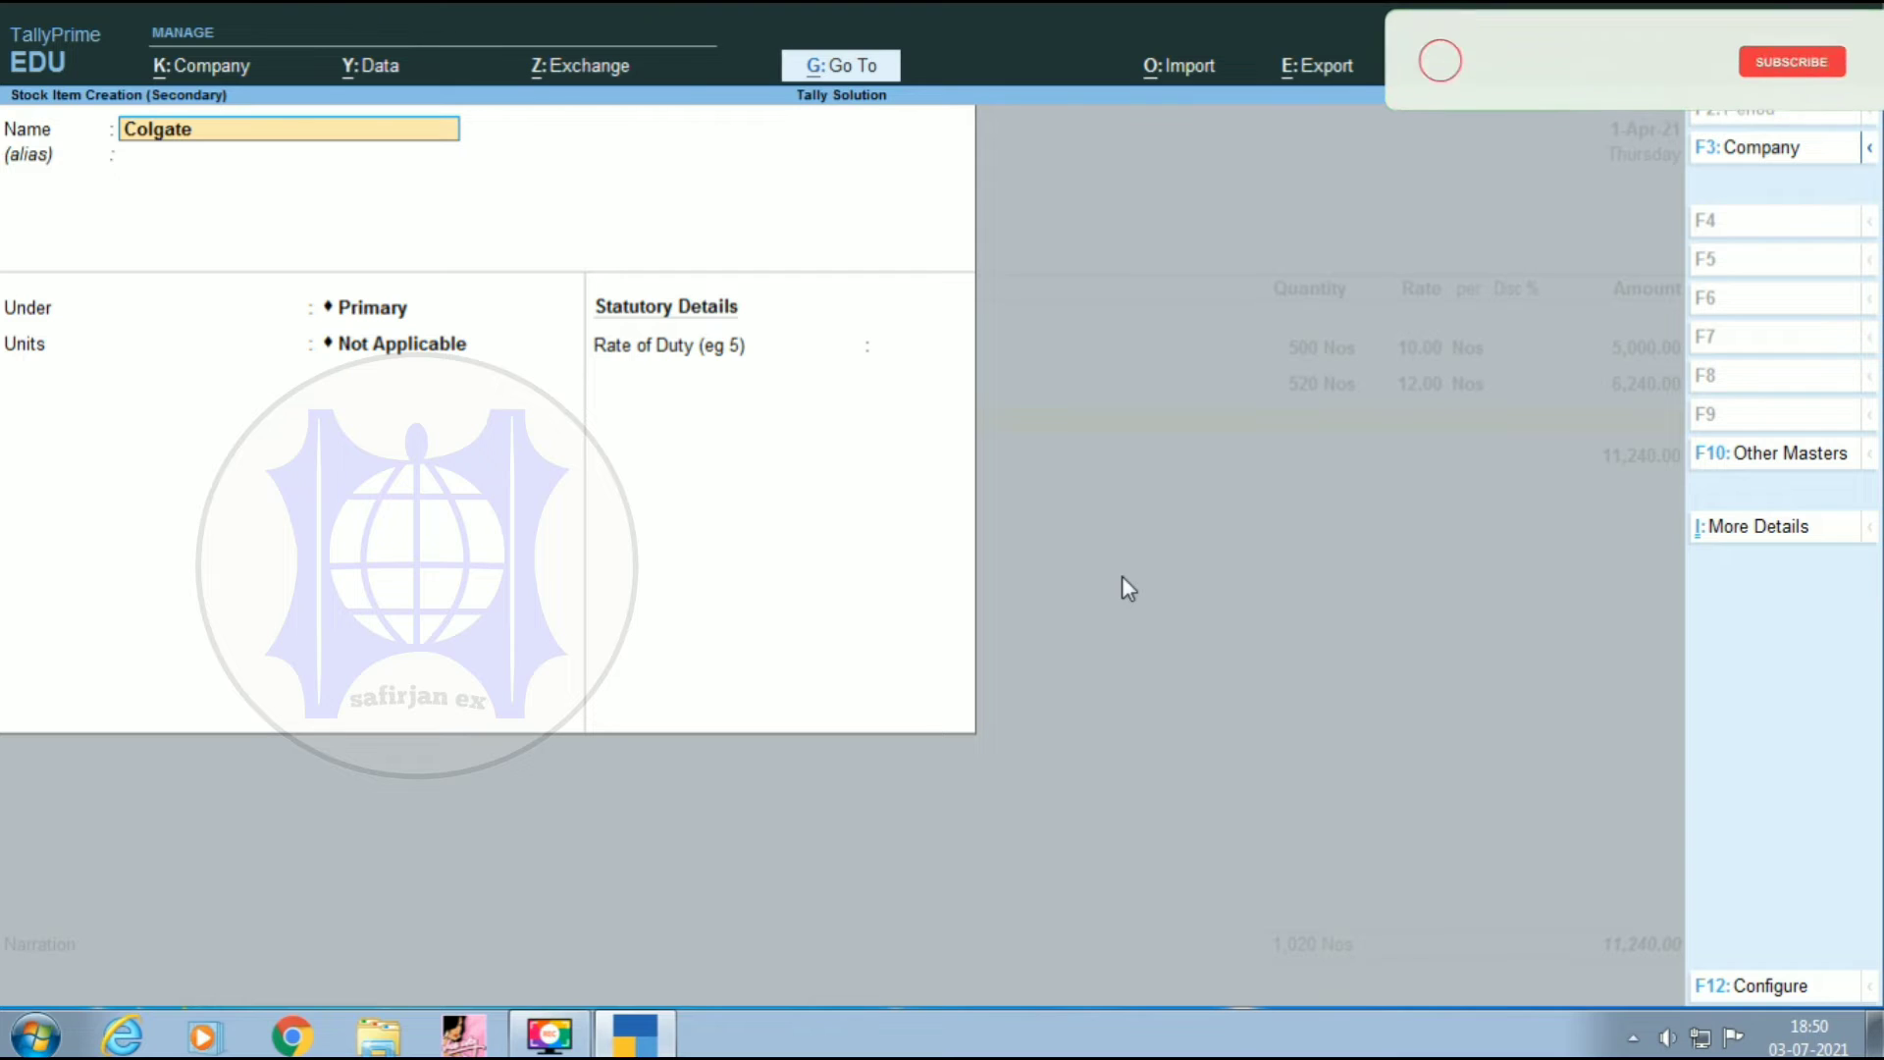
pyautogui.press('Return')
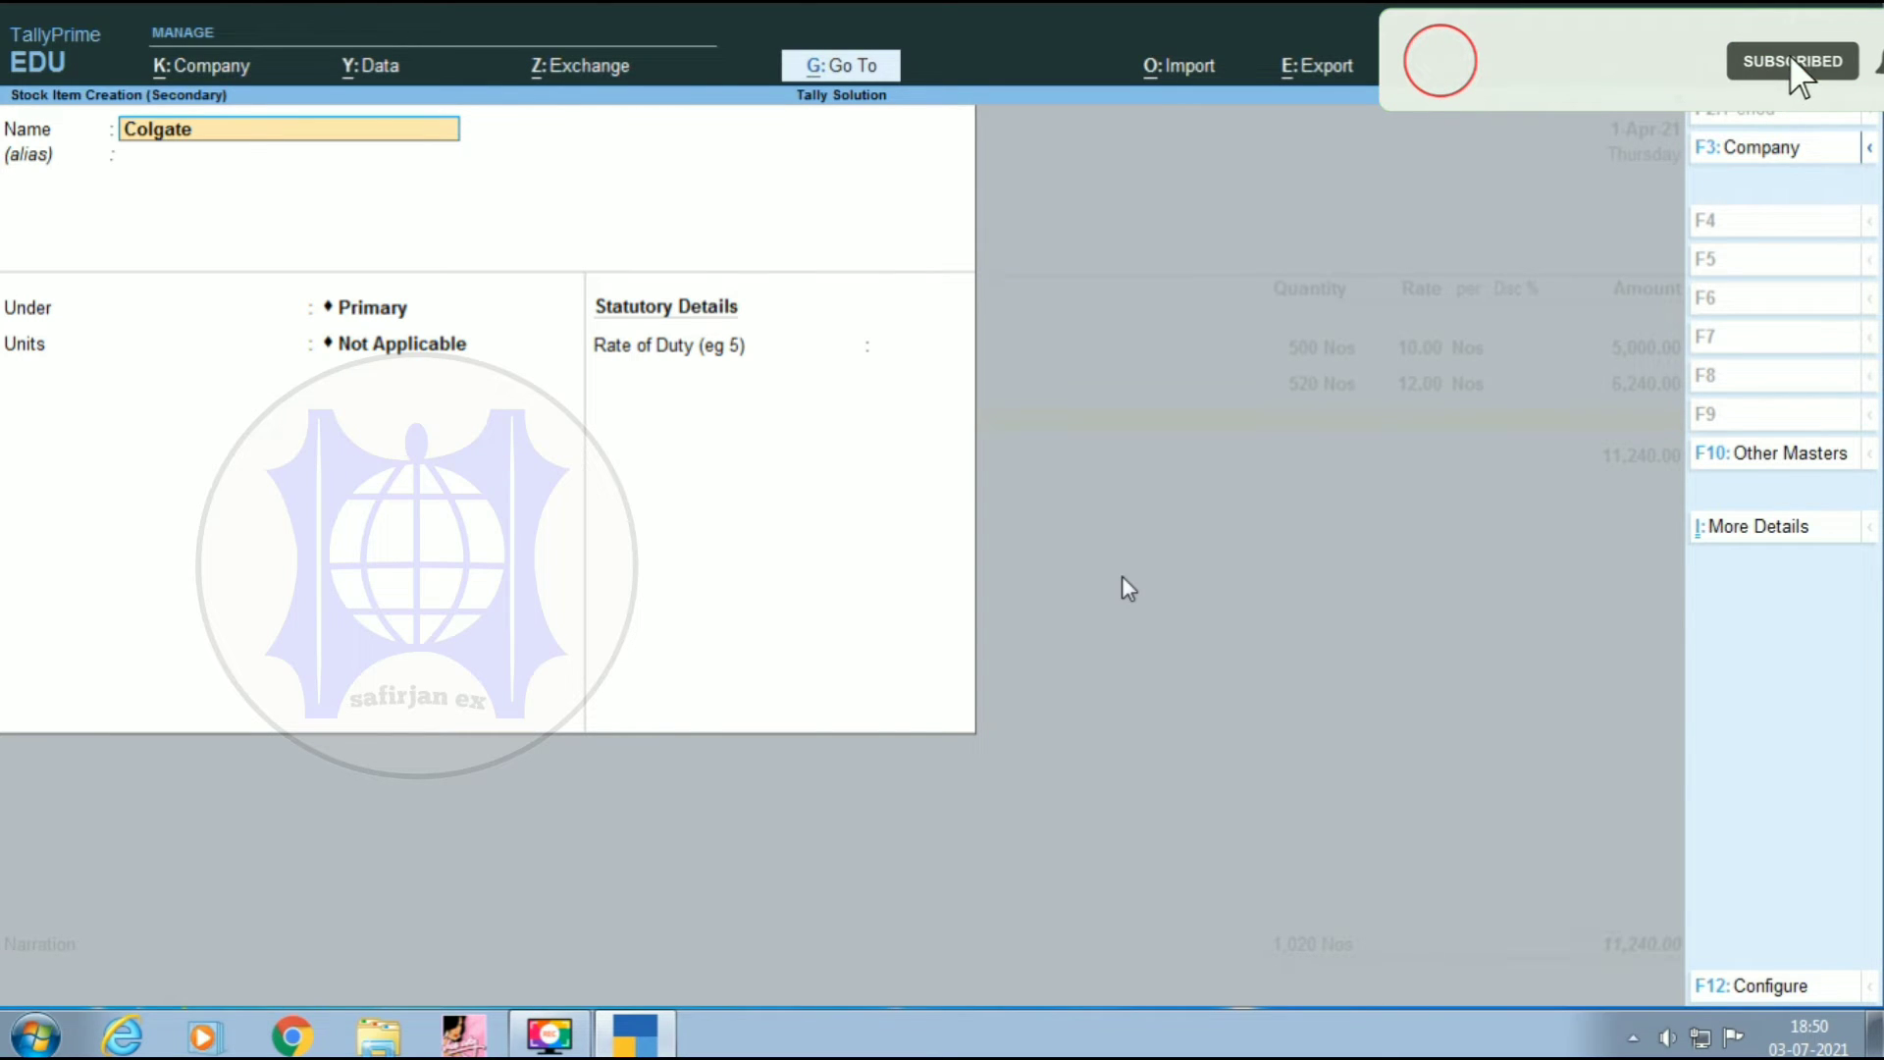
pyautogui.press('Return')
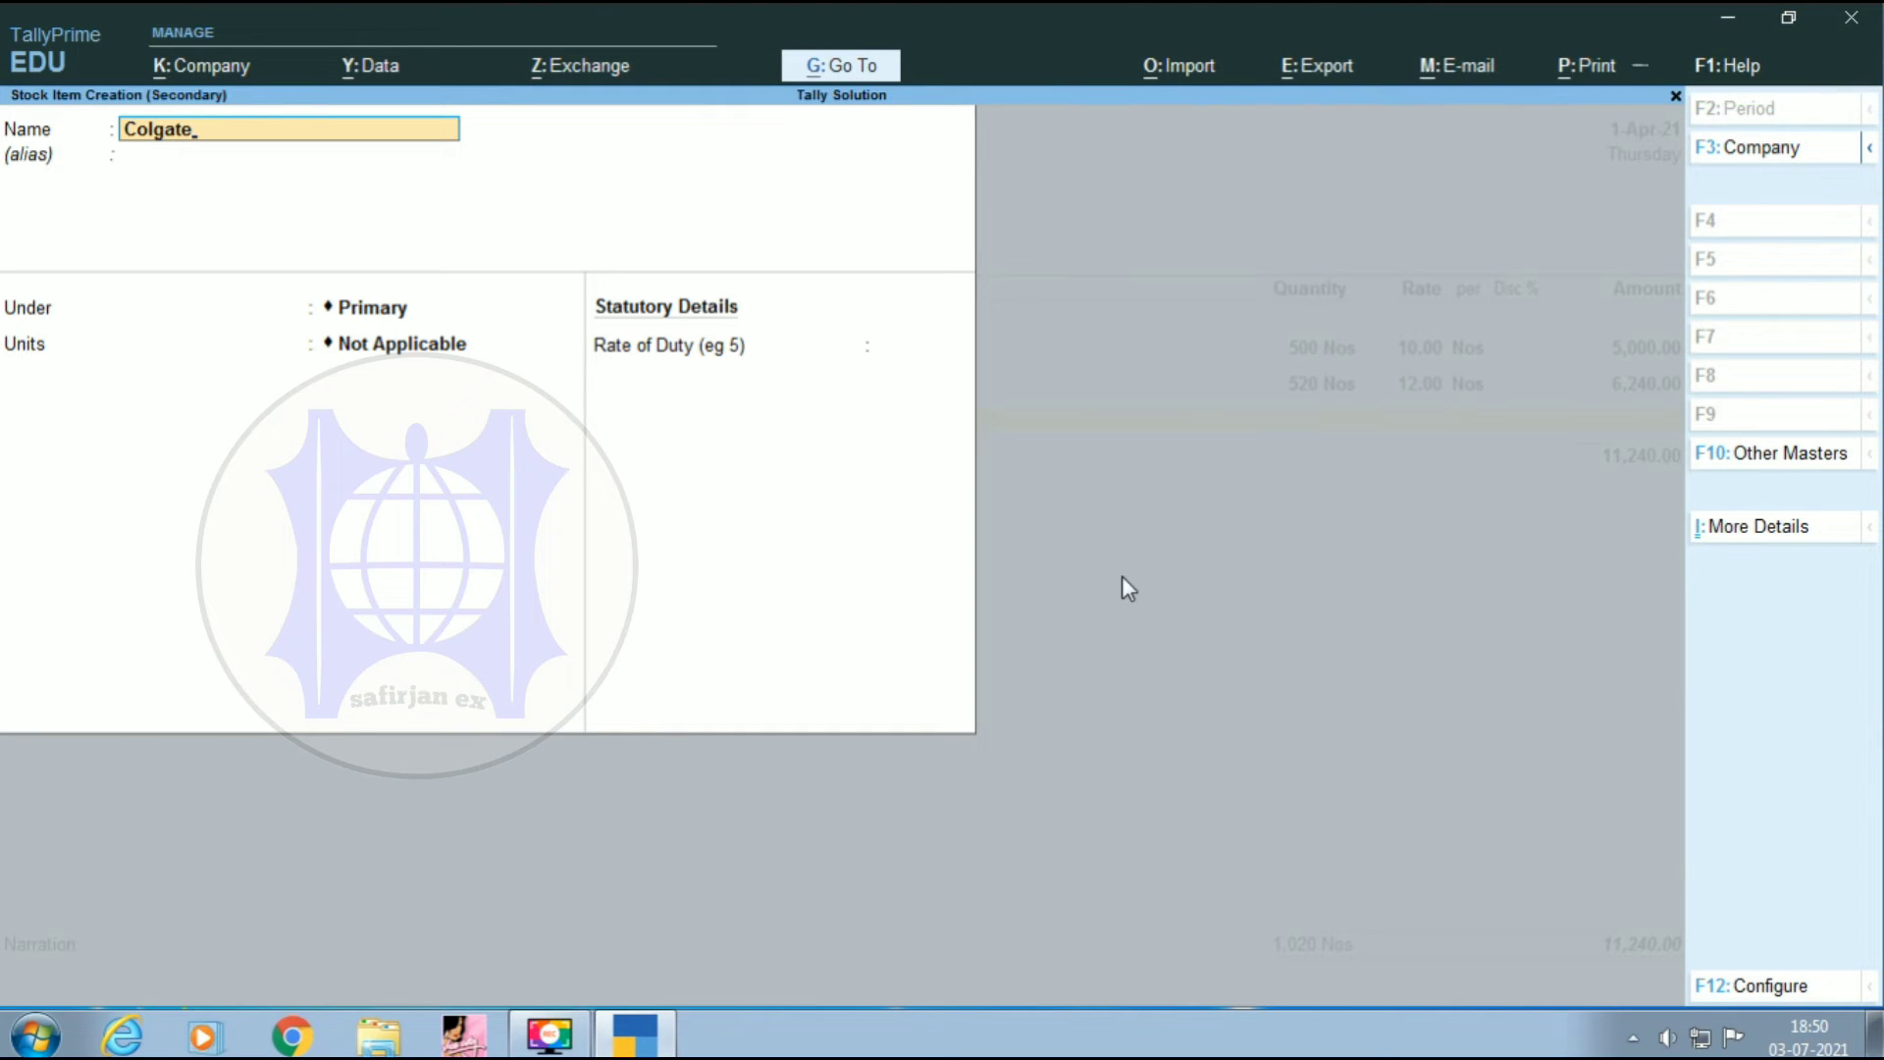
pyautogui.write('15')
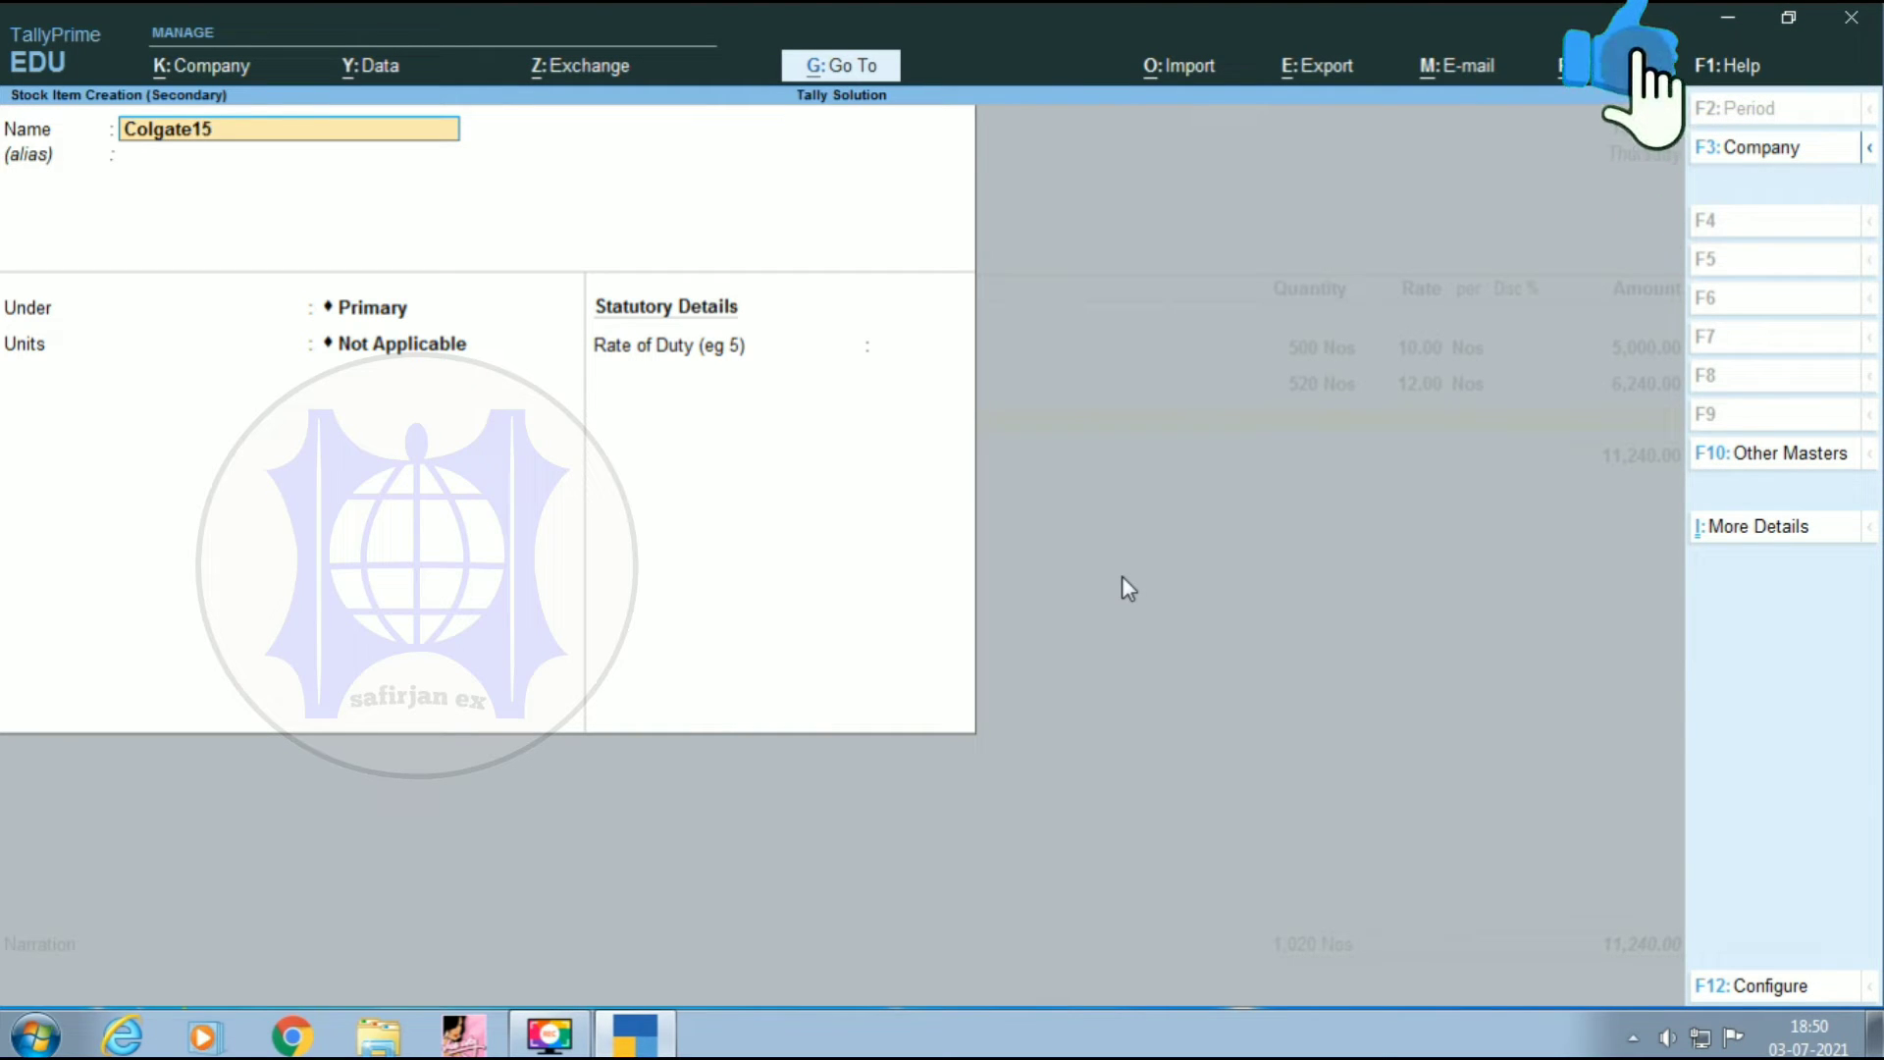
pyautogui.write('0 Grm')
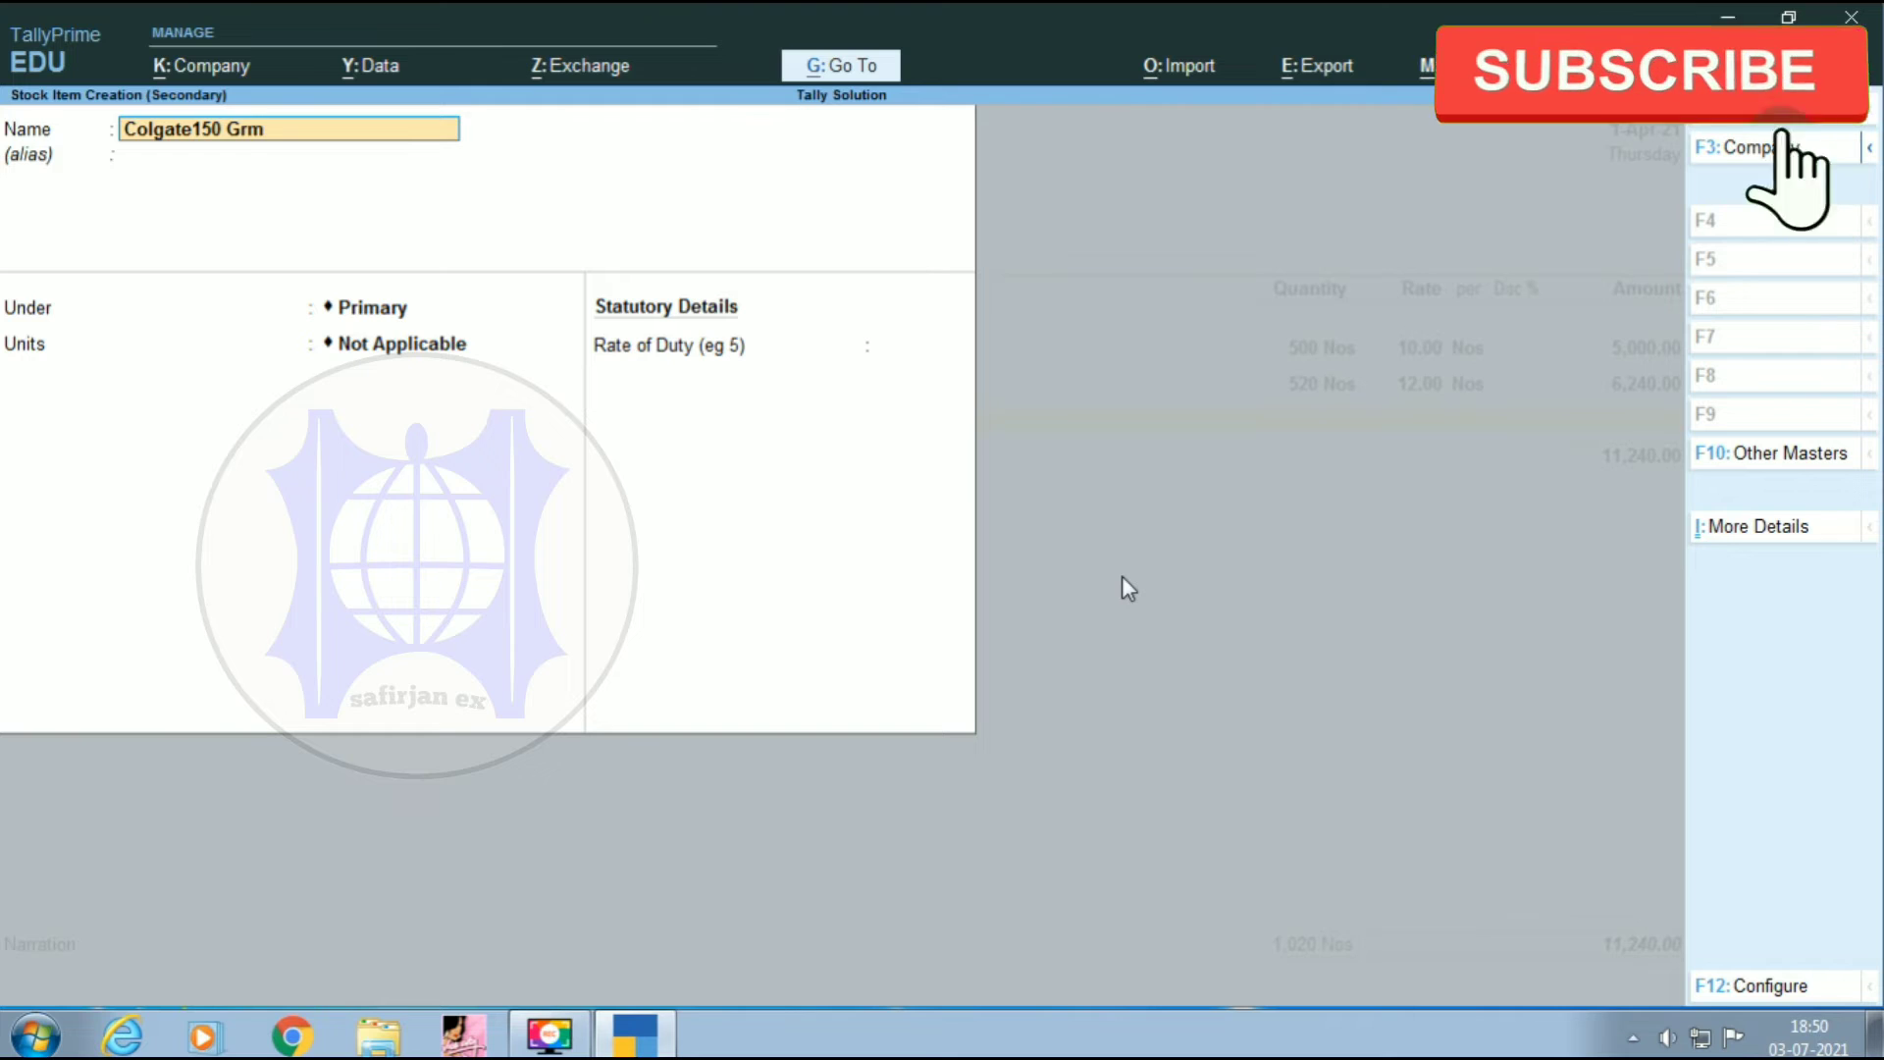
pyautogui.press('Return')
# - Keep Colgate150 Grm under Primary without an alias and set its units to Nos
pyautogui.press('Return')
pyautogui.press('Return')
pyautogui.press('Down')
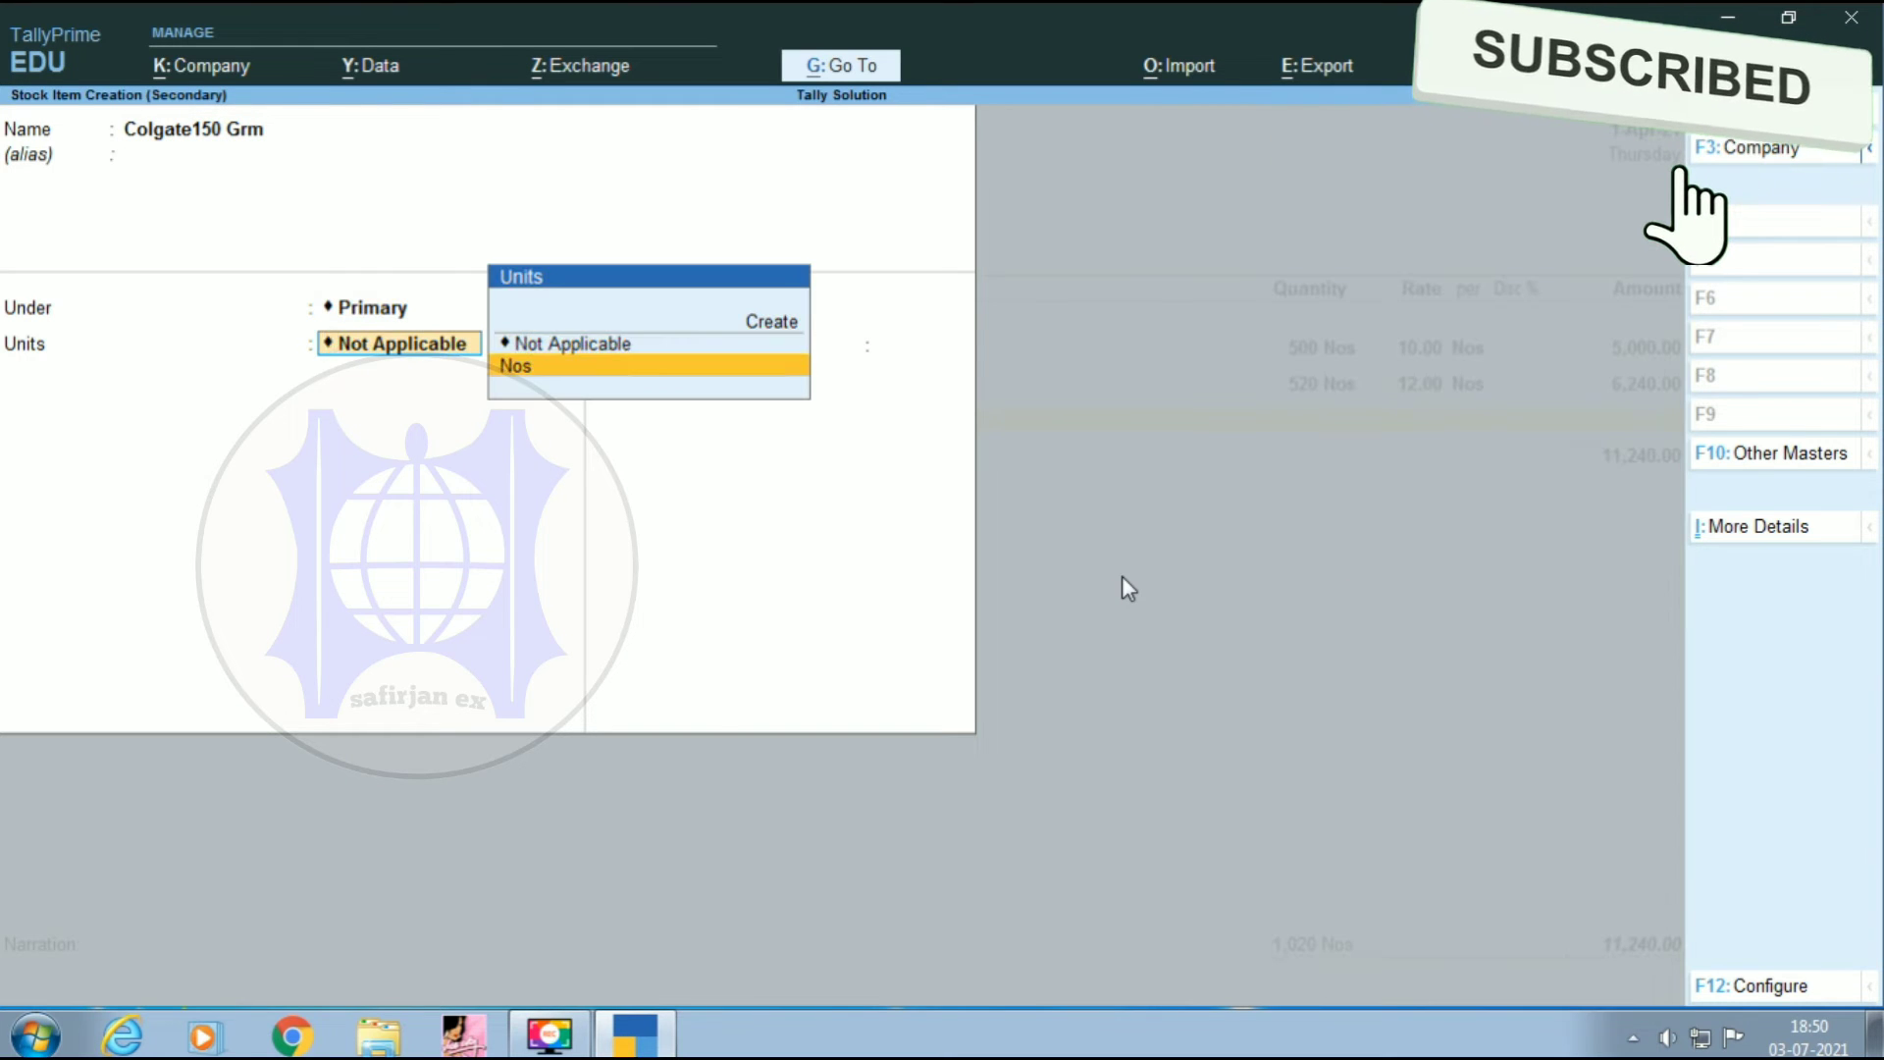
pyautogui.press('Return')
pyautogui.press('Return')
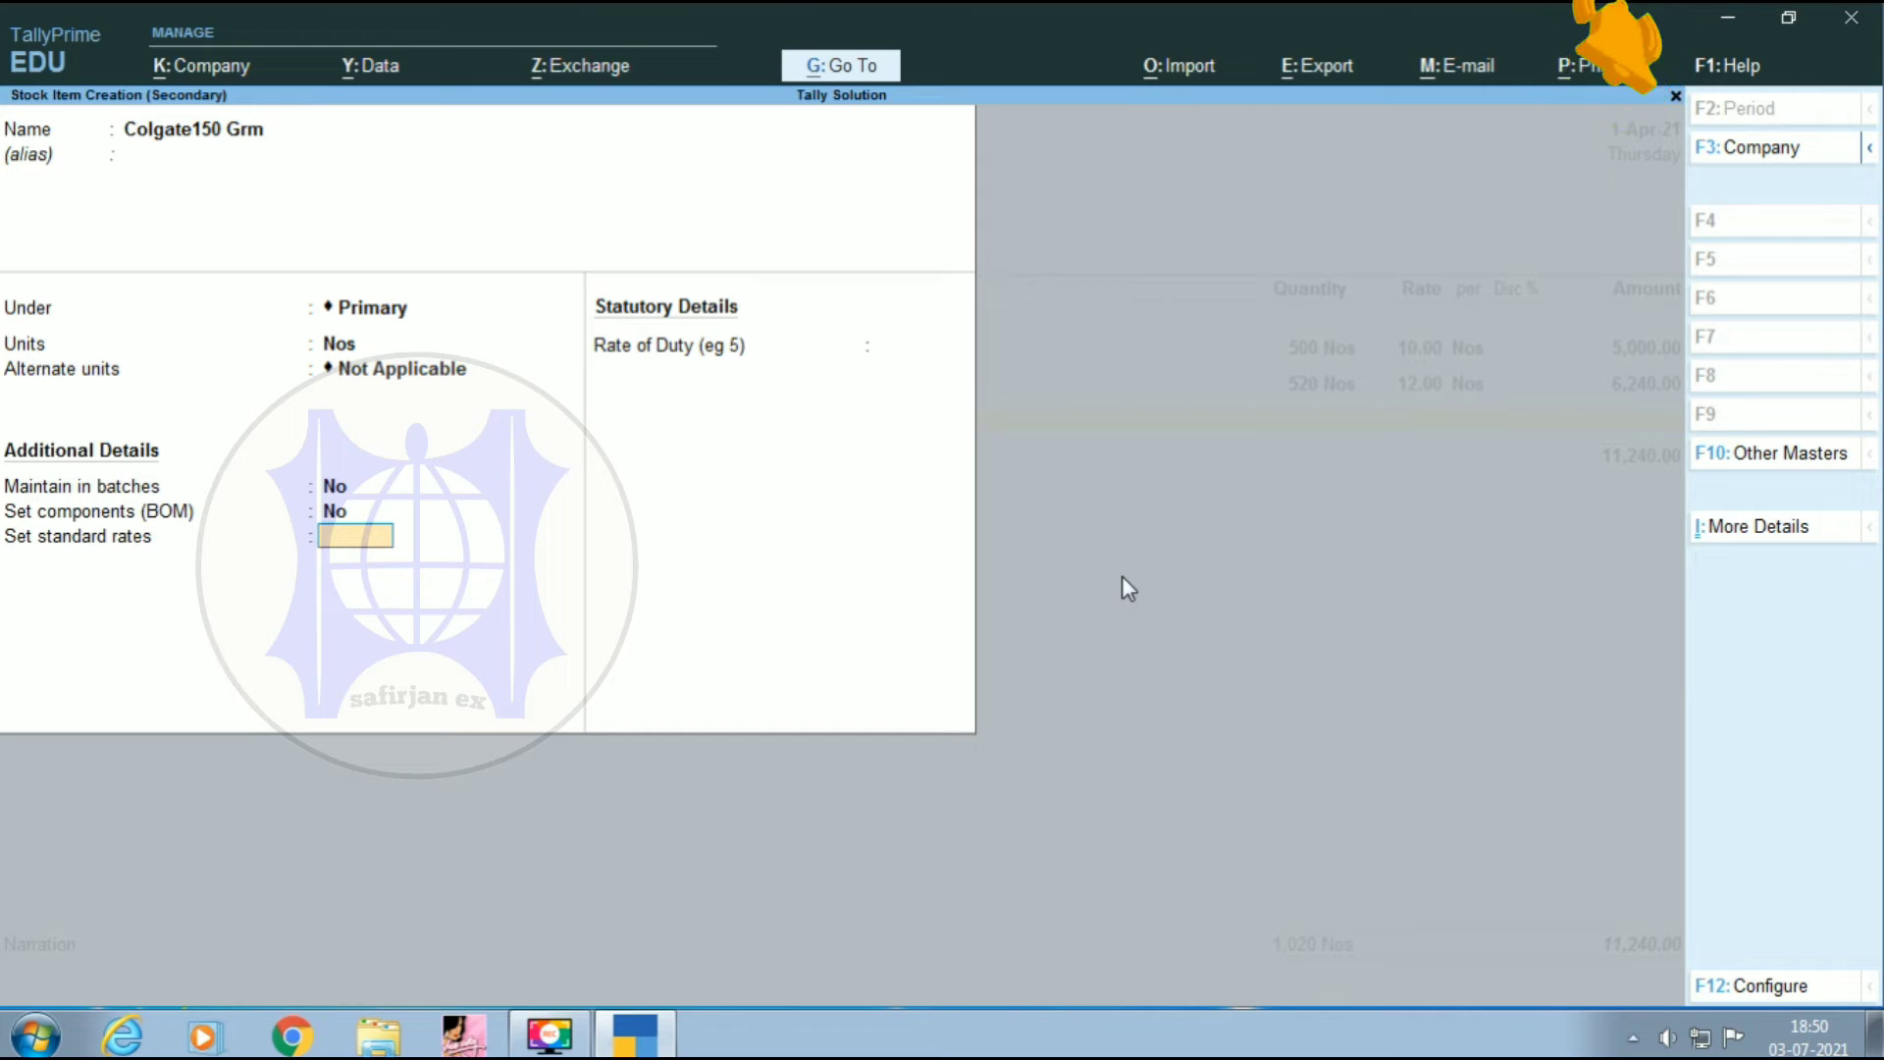
# - Enable standard rates for Colgate150 Grm, enter a standard cost of 15 per Nos from 1-Apr-21, and save the item
pyautogui.press('y')
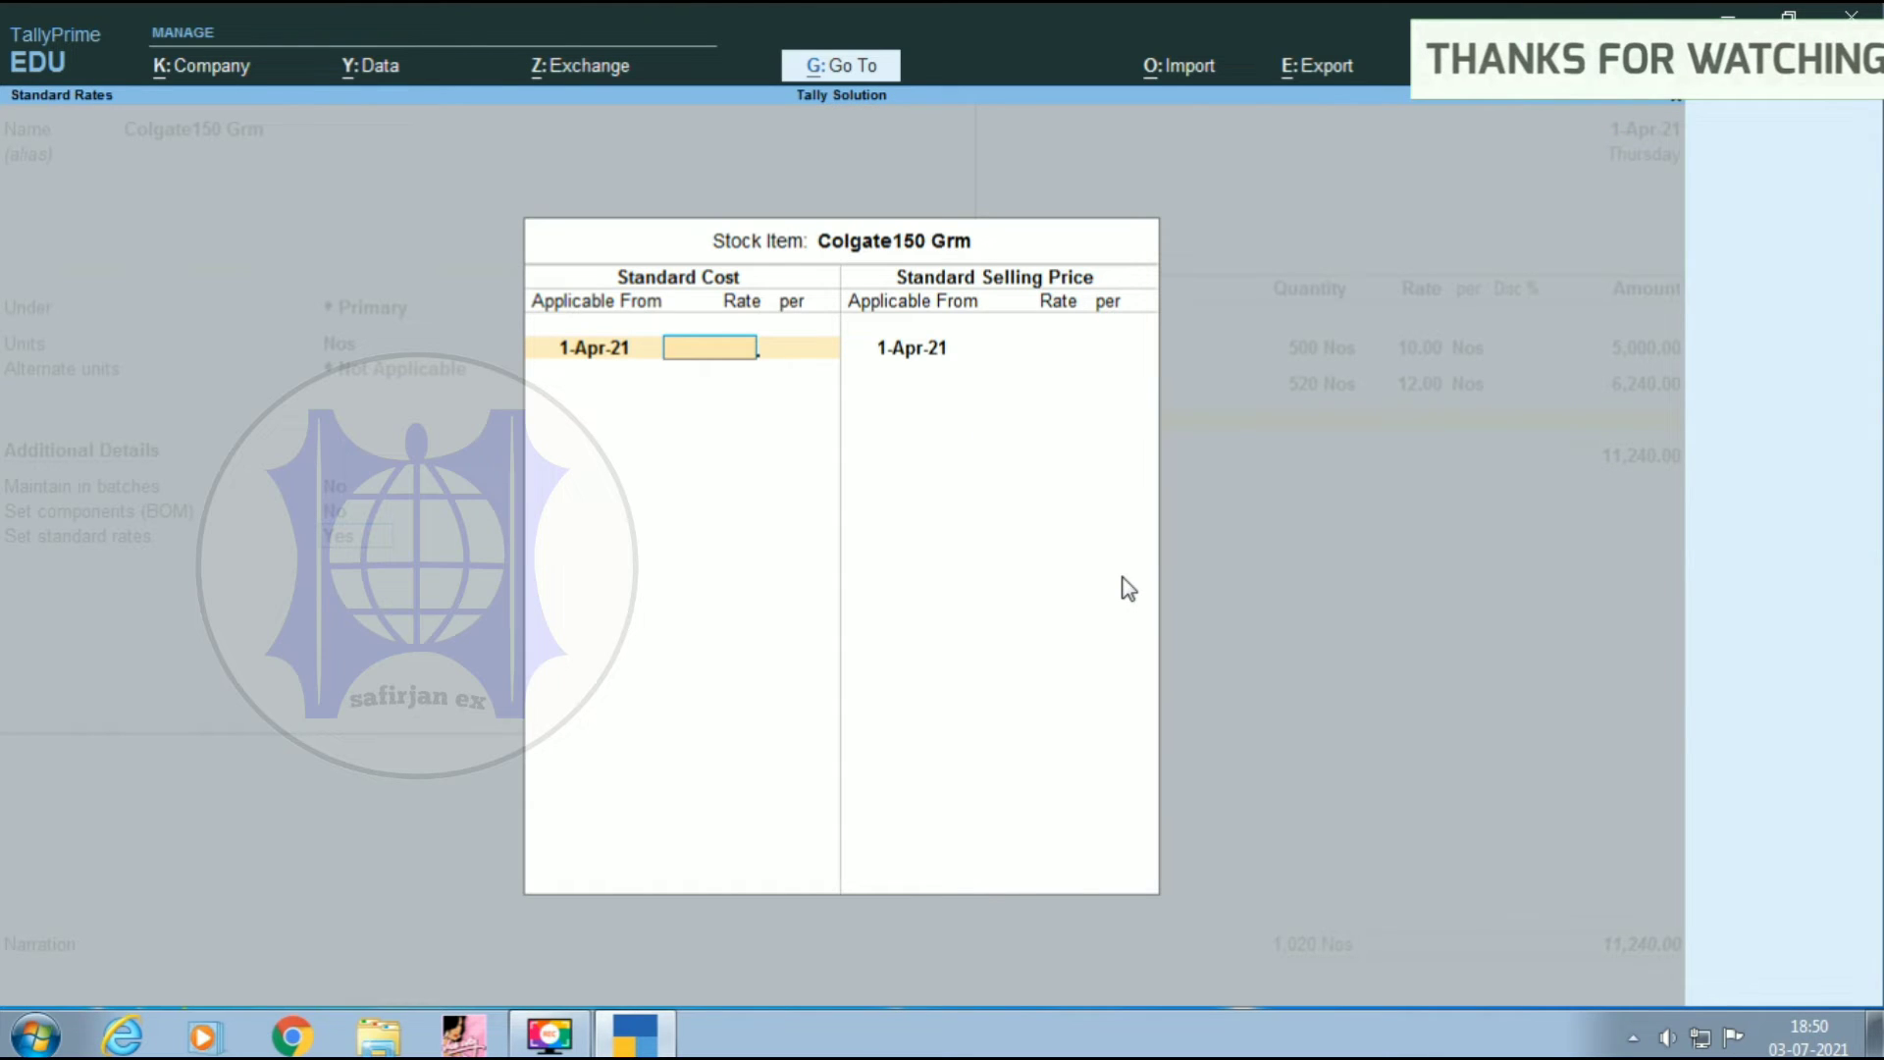
pyautogui.press('Return')
pyautogui.press('Return')
pyautogui.press('Return')
pyautogui.press('Return')
pyautogui.press('Return')
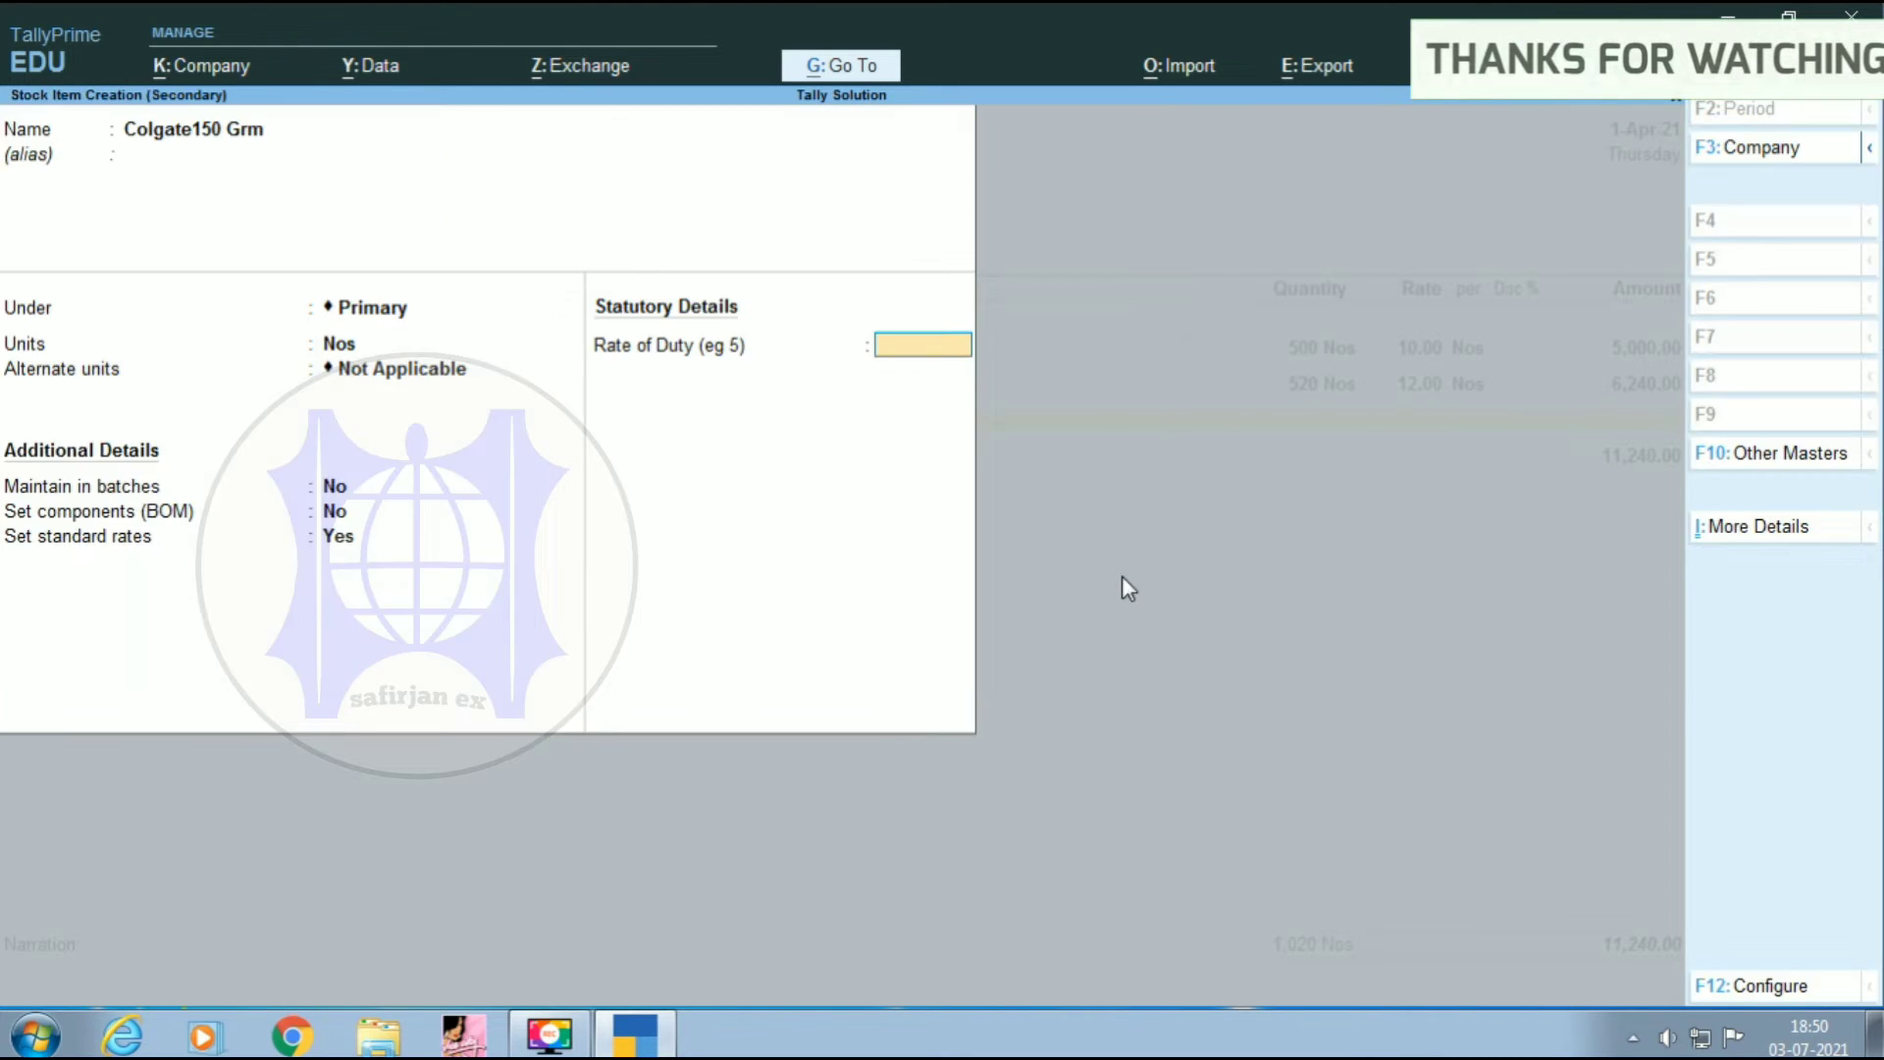
pyautogui.press('Return')
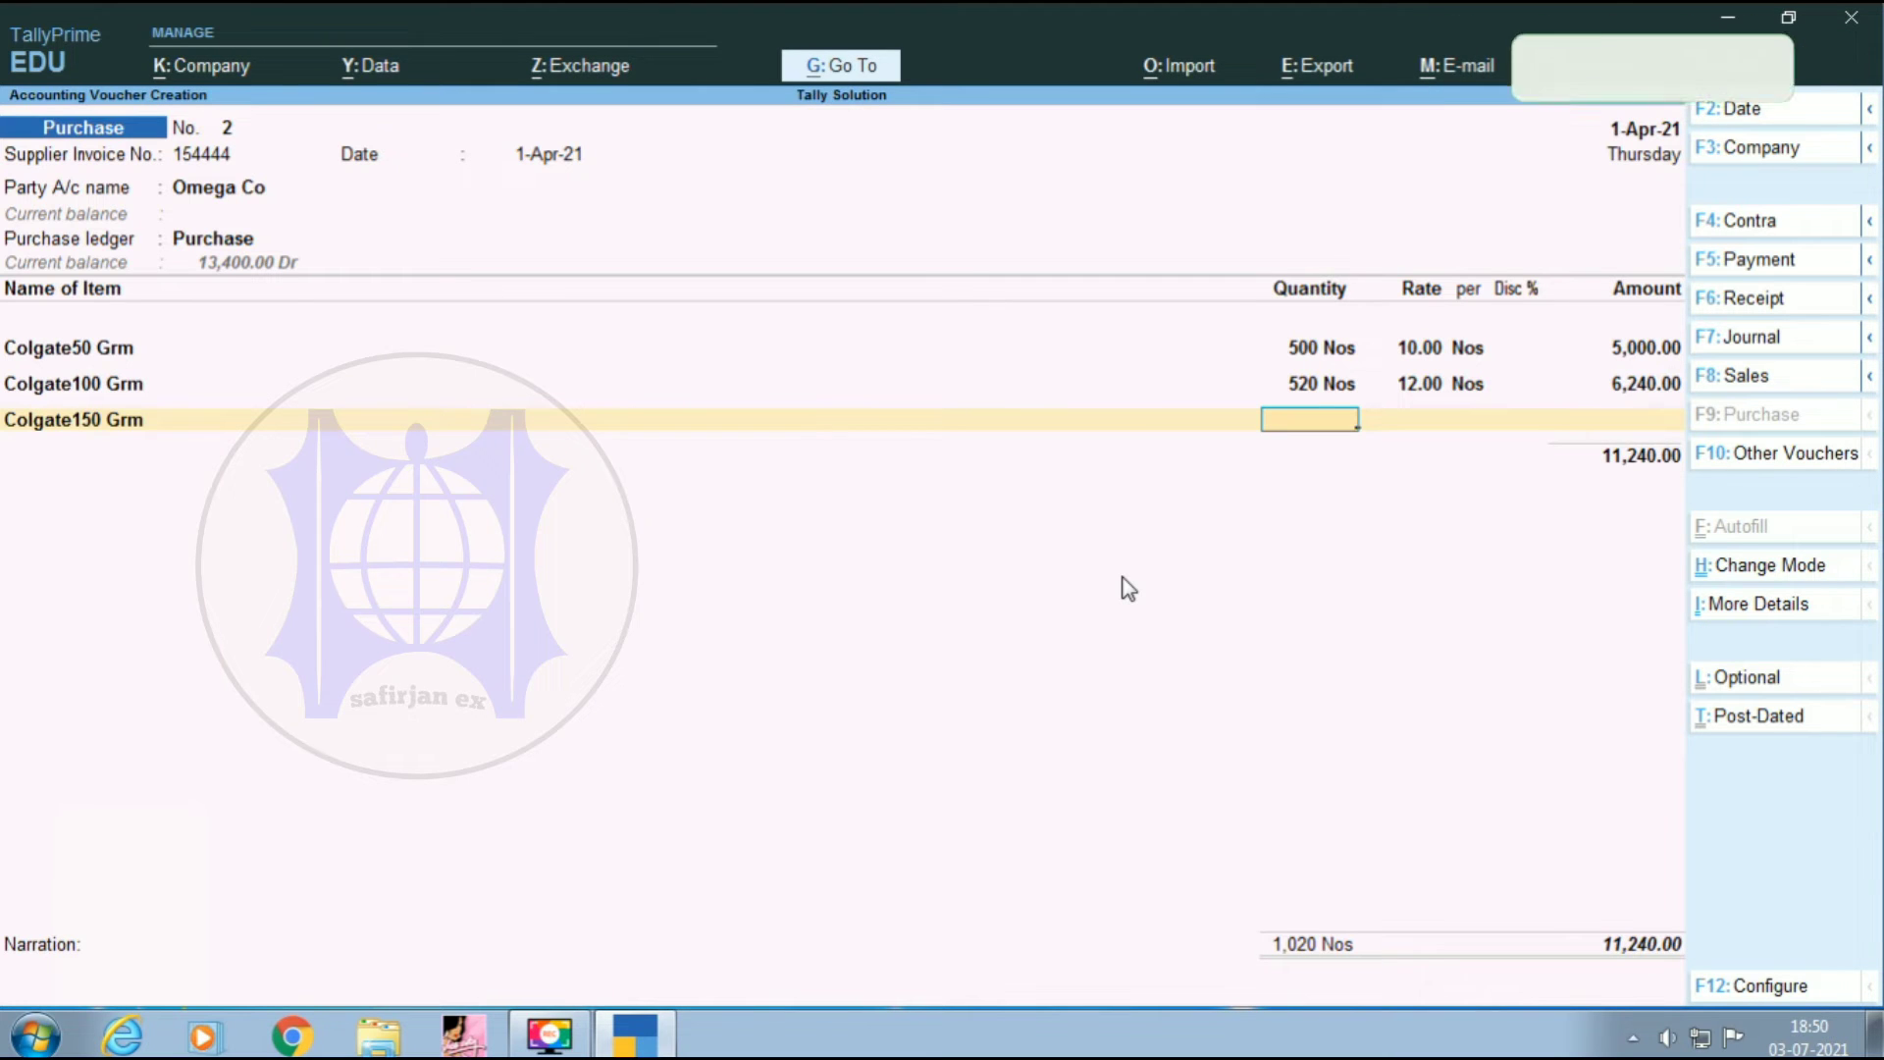
# - Enter a quantity of 200 Nos at a rate of 15.00 for Colgate150 Grm in the voucher
pyautogui.write('200')
pyautogui.press('Return')
pyautogui.press('Return')
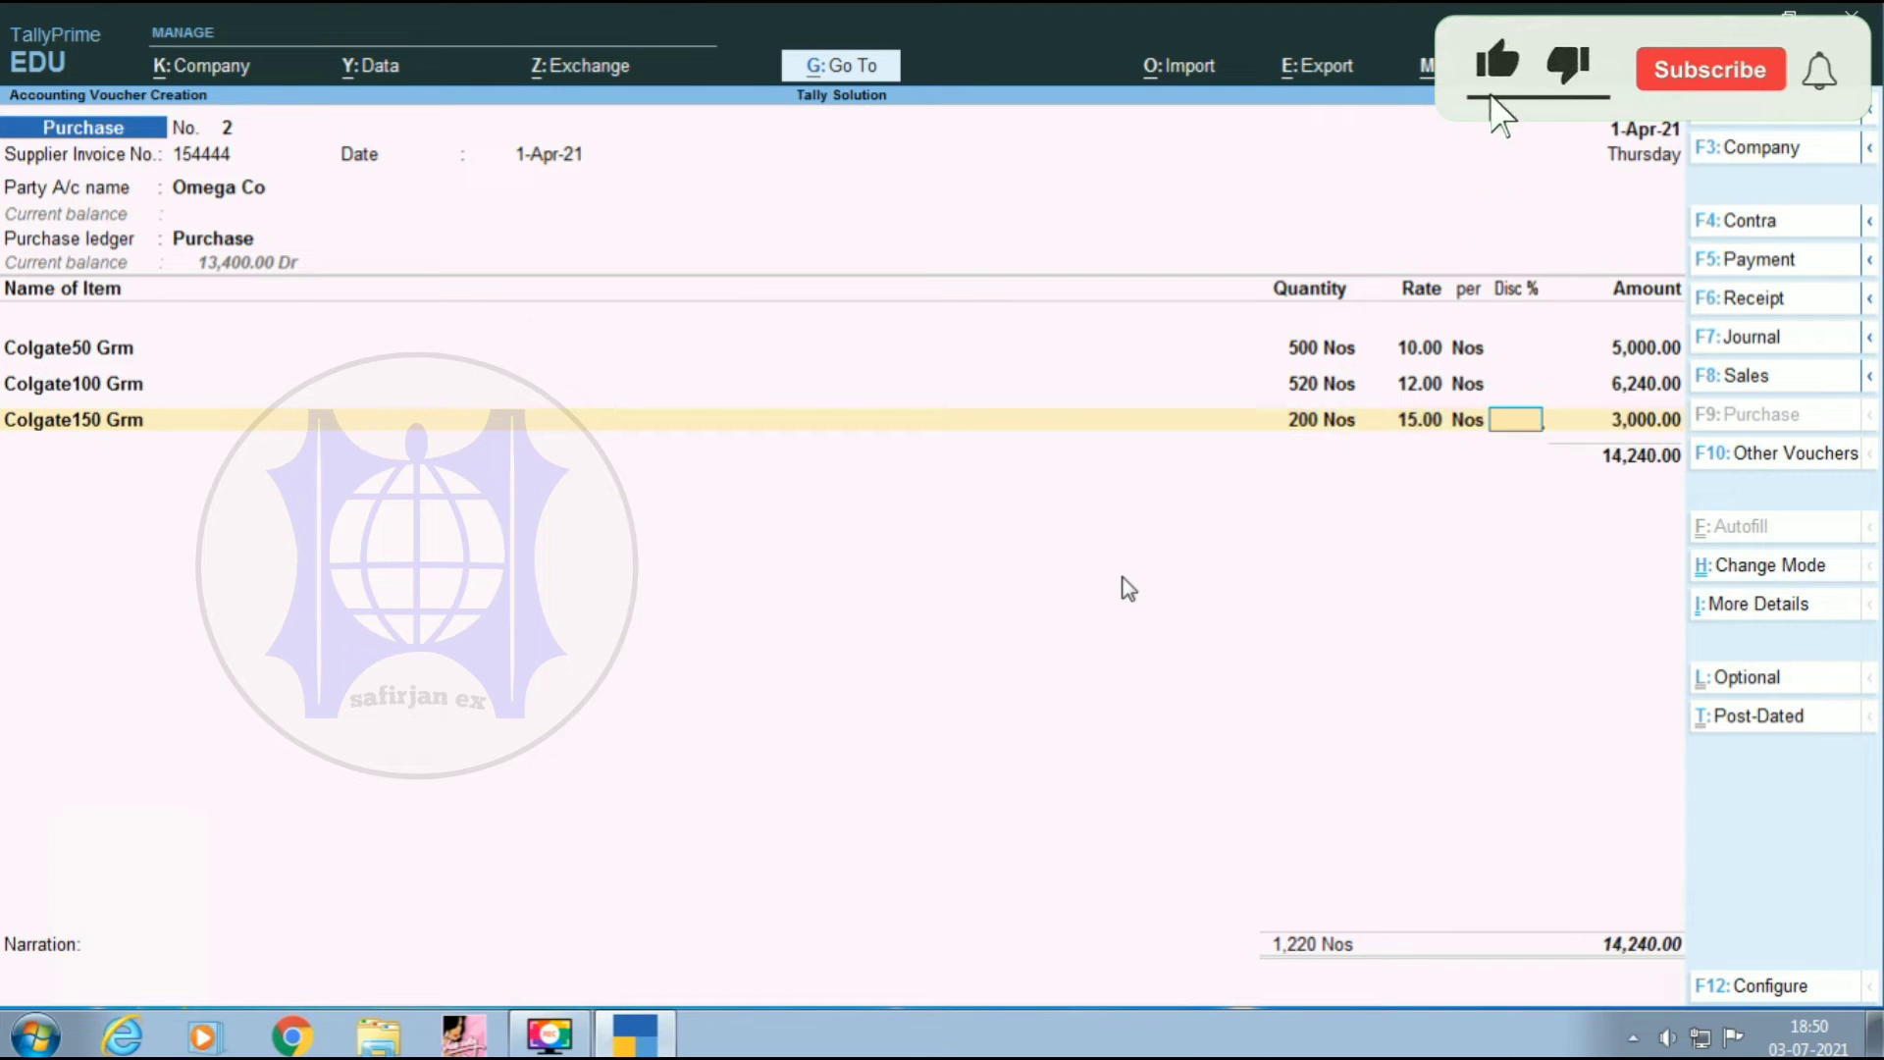
# - Alter the Colgate150 Grm stock item from its voucher line, add the alias 1003, and save it
pyautogui.press('BackSpace')
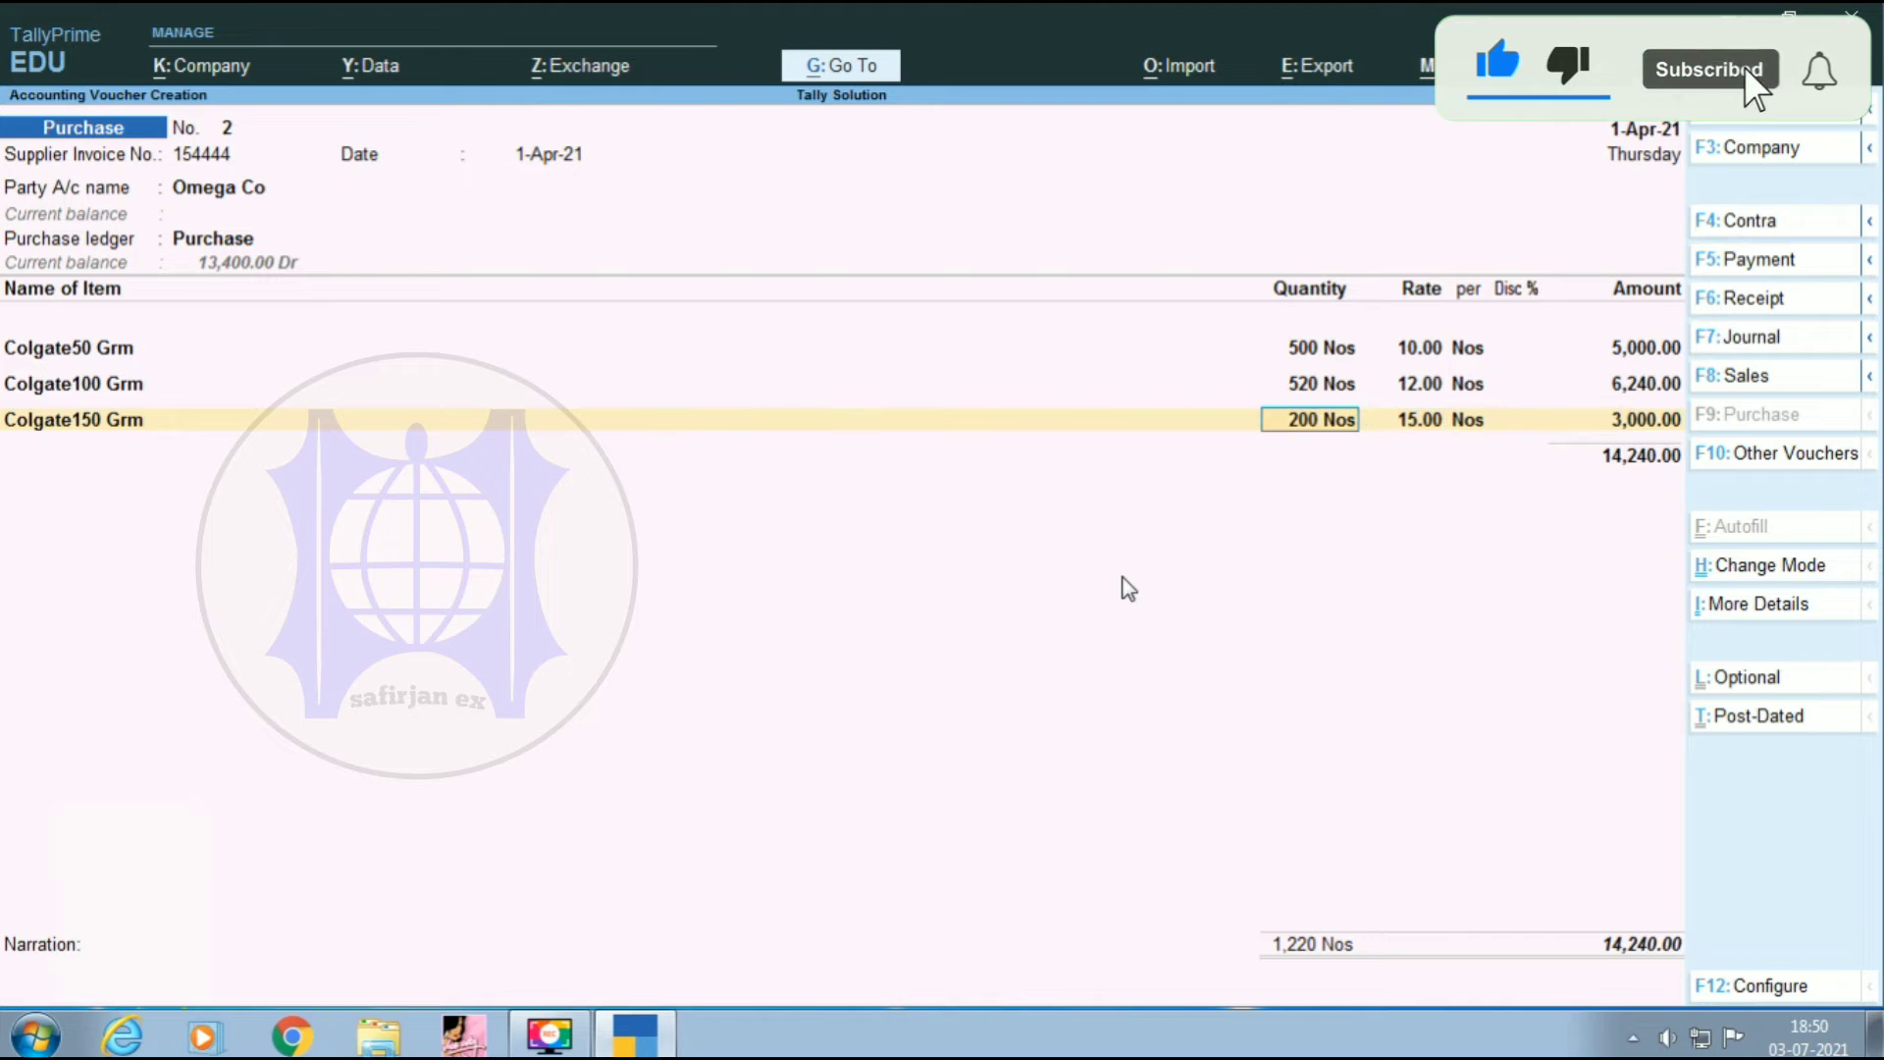
pyautogui.press('BackSpace')
pyautogui.hotkey('ctrl', 'Return')
pyautogui.press('Return')
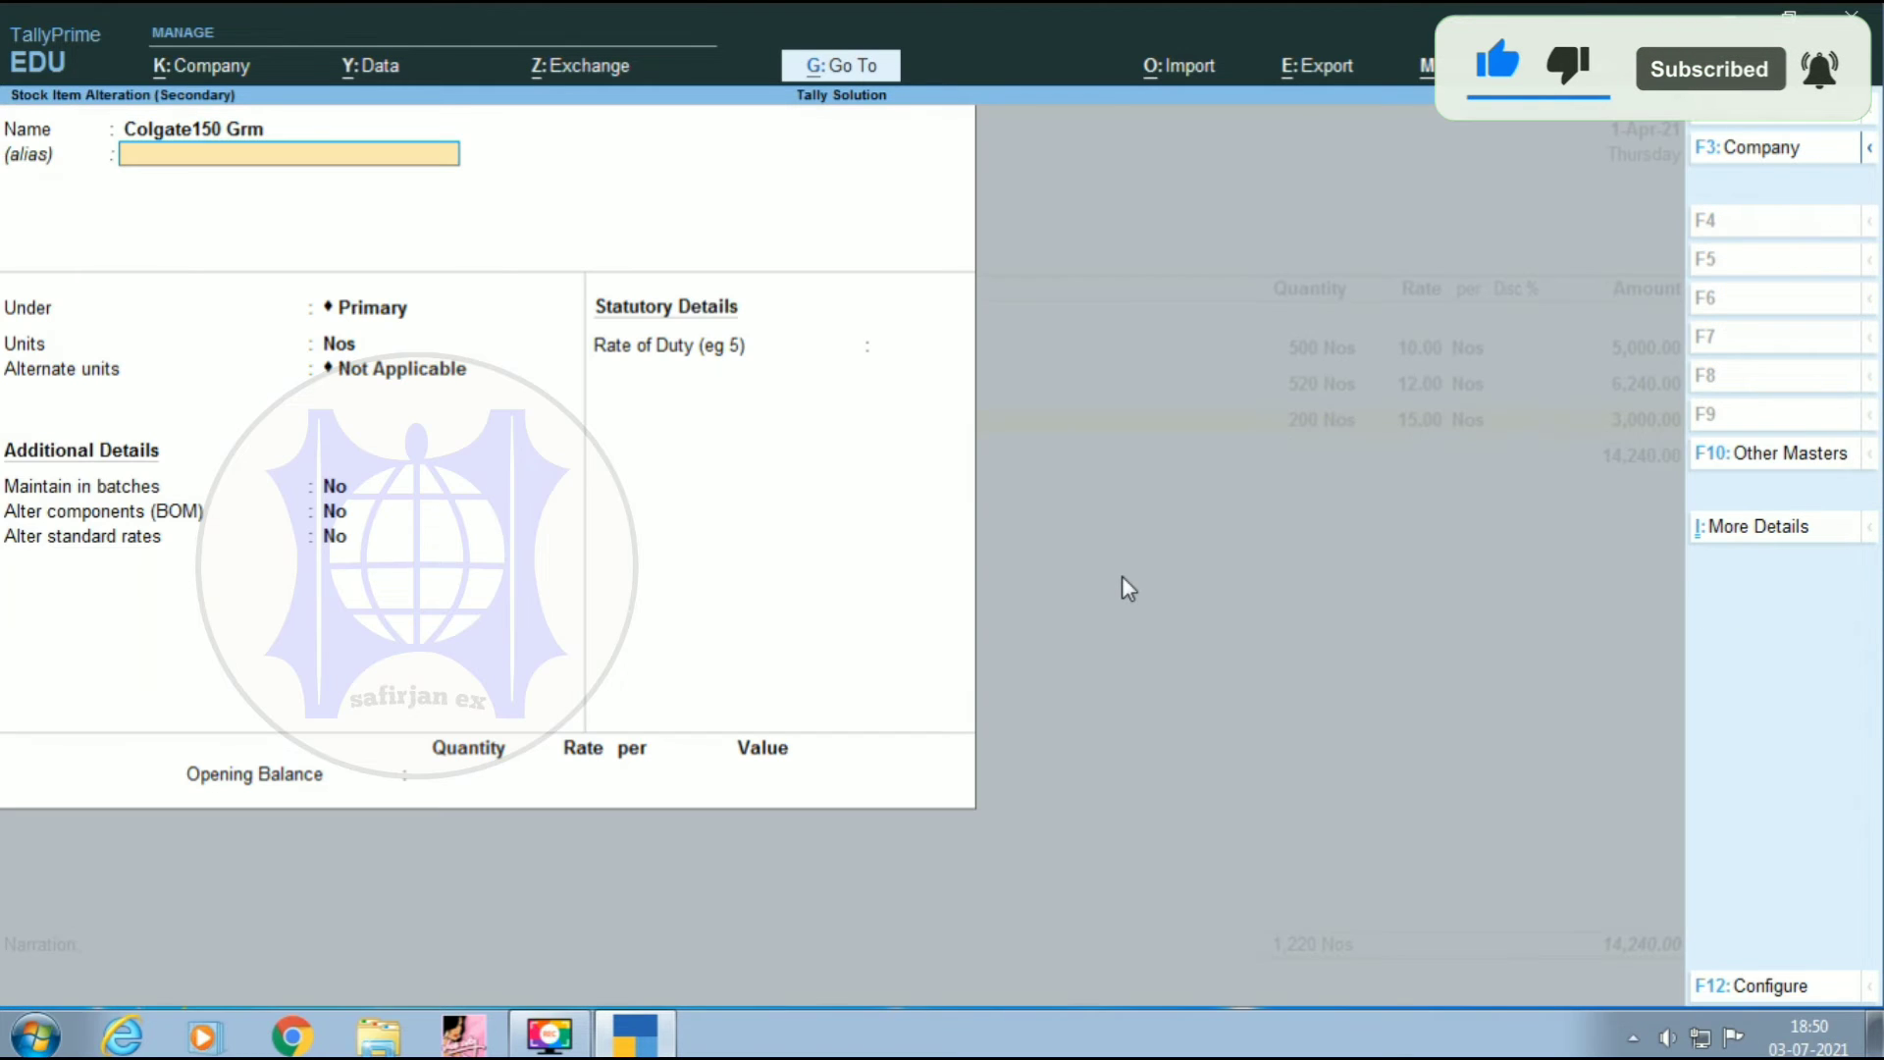
pyautogui.write('1003')
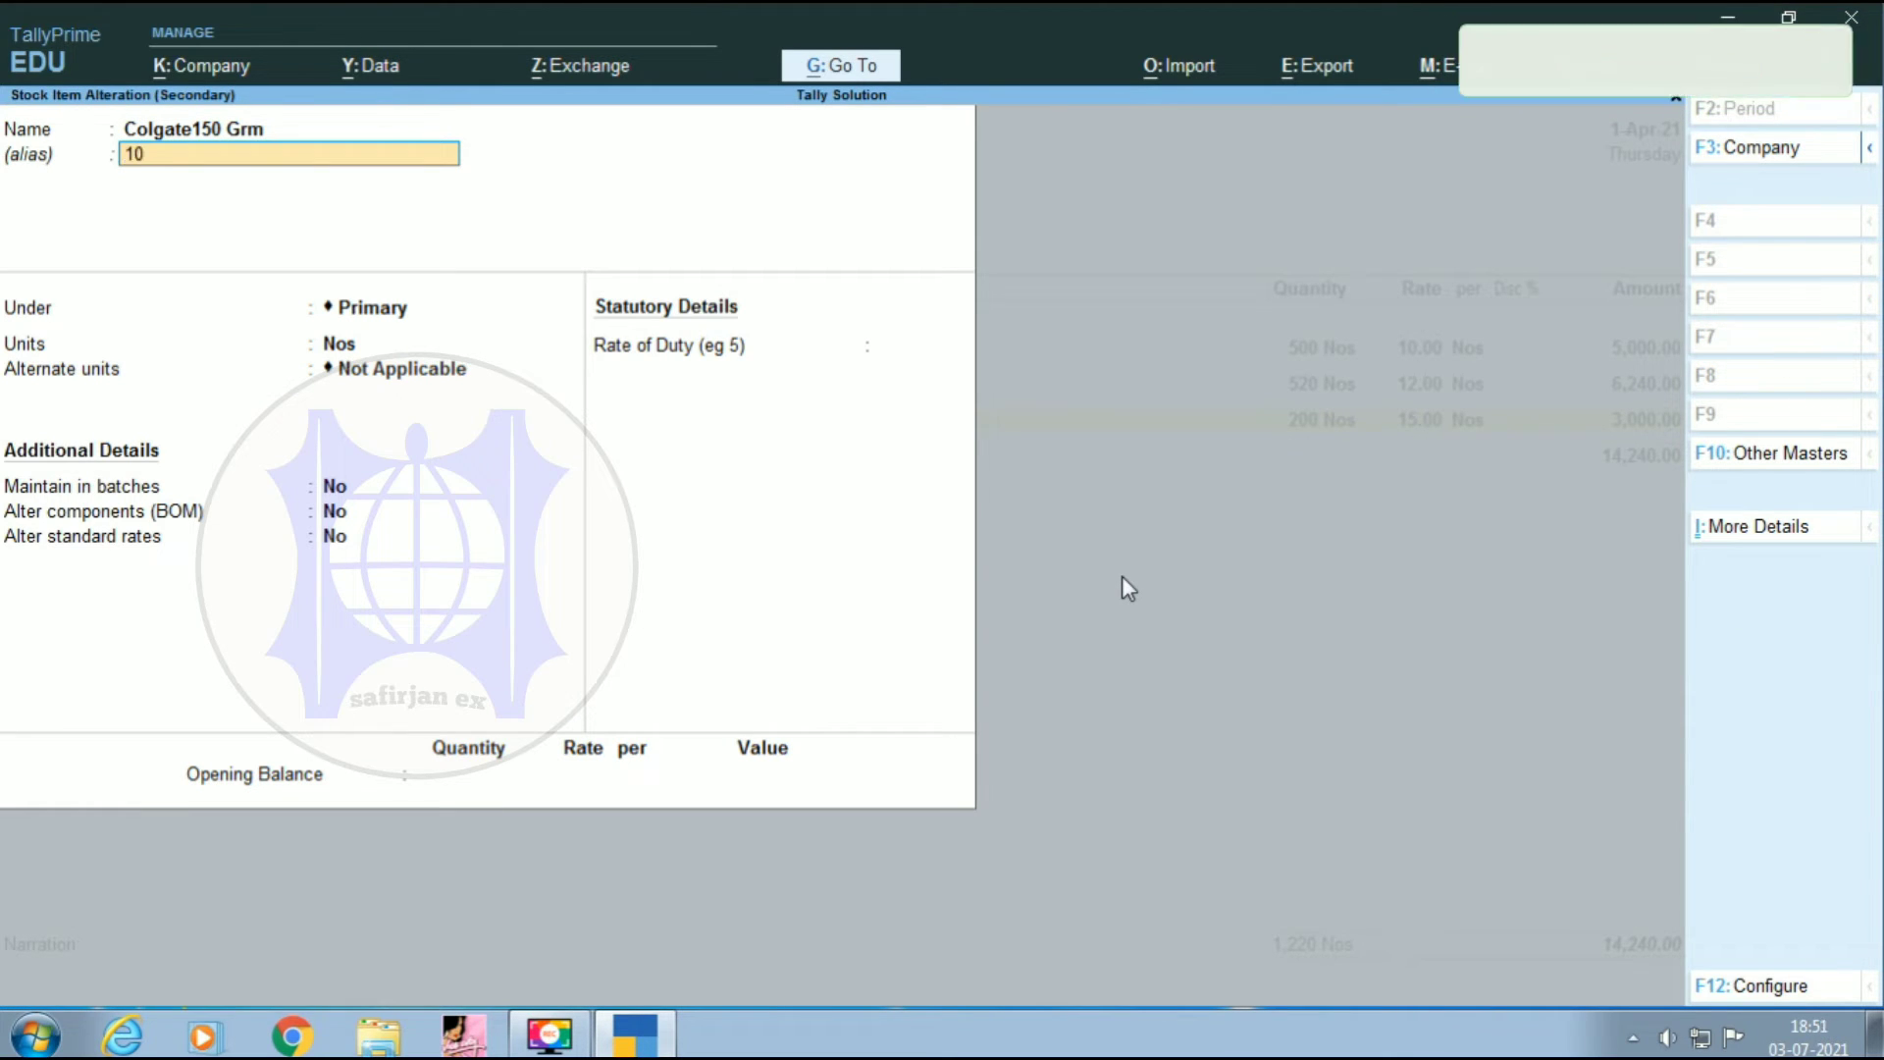
pyautogui.press('Return')
pyautogui.press('Return')
pyautogui.press('Return')
pyautogui.press('Return')
pyautogui.press('Return')
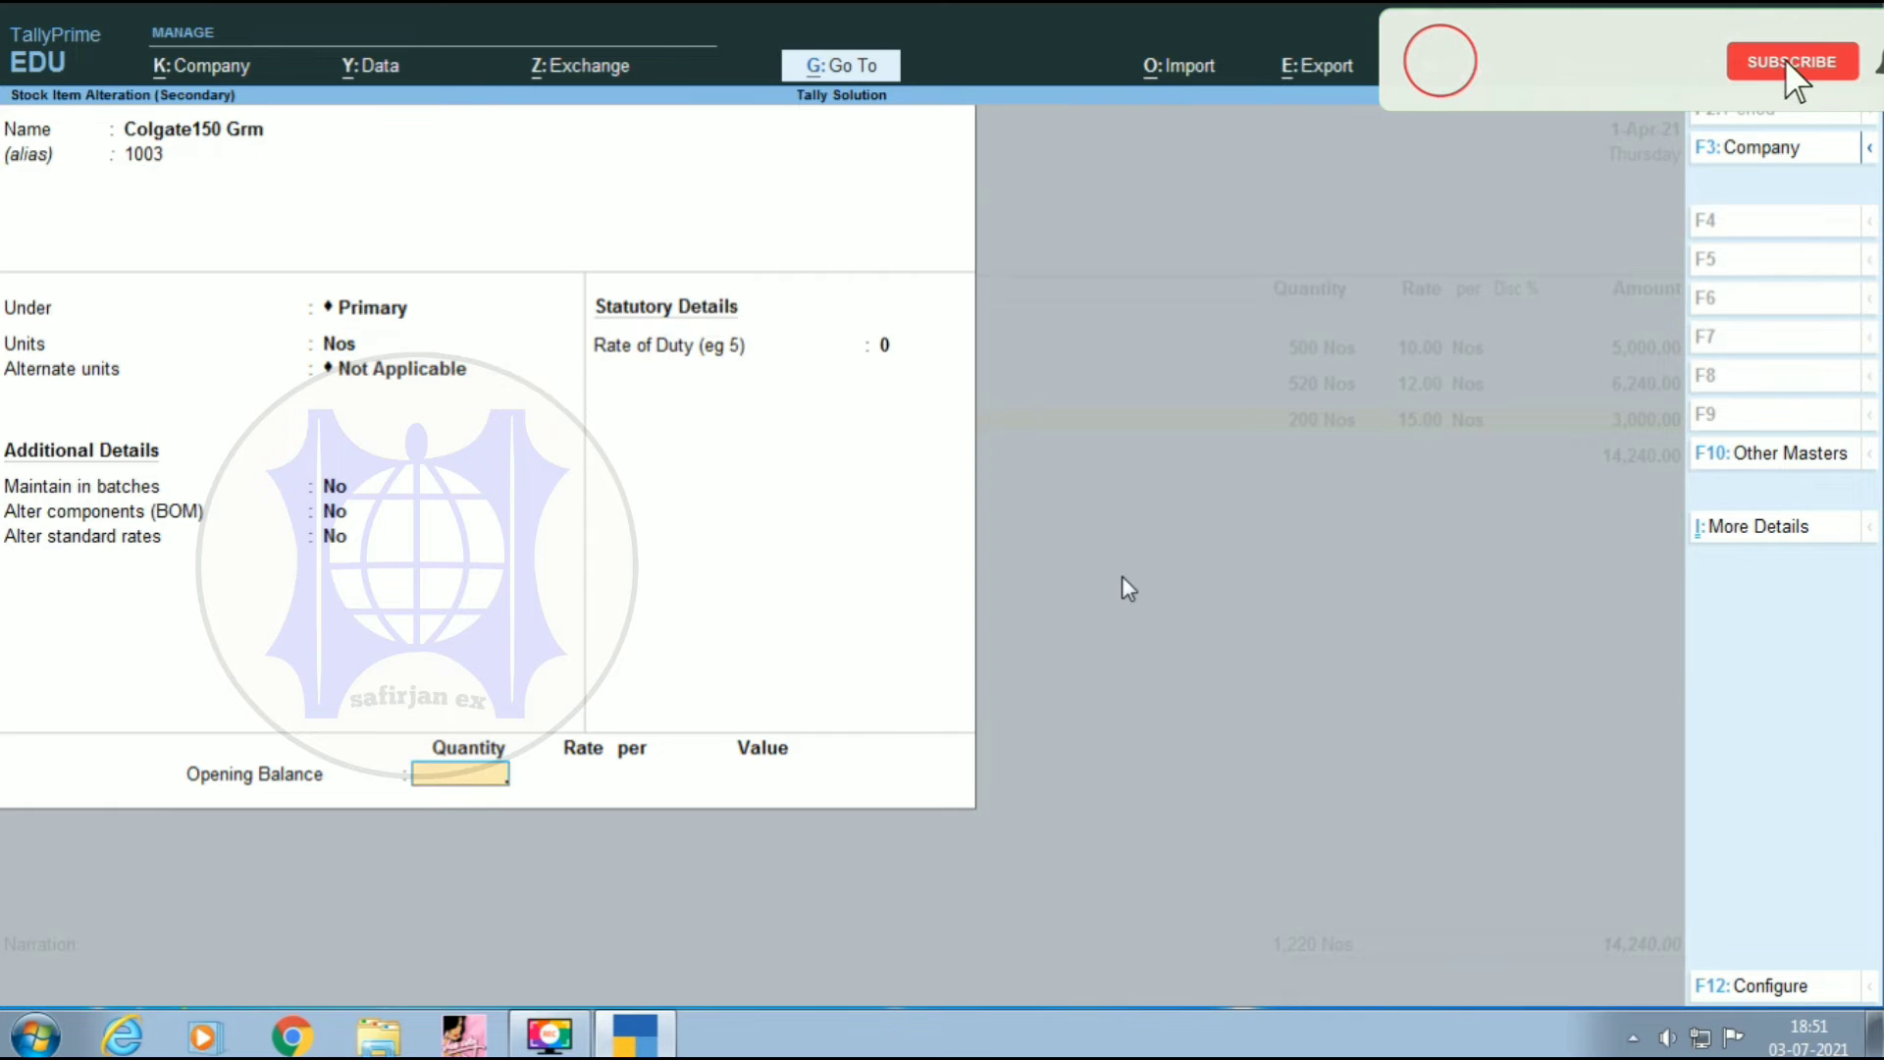
pyautogui.press('Return')
pyautogui.press('Return')
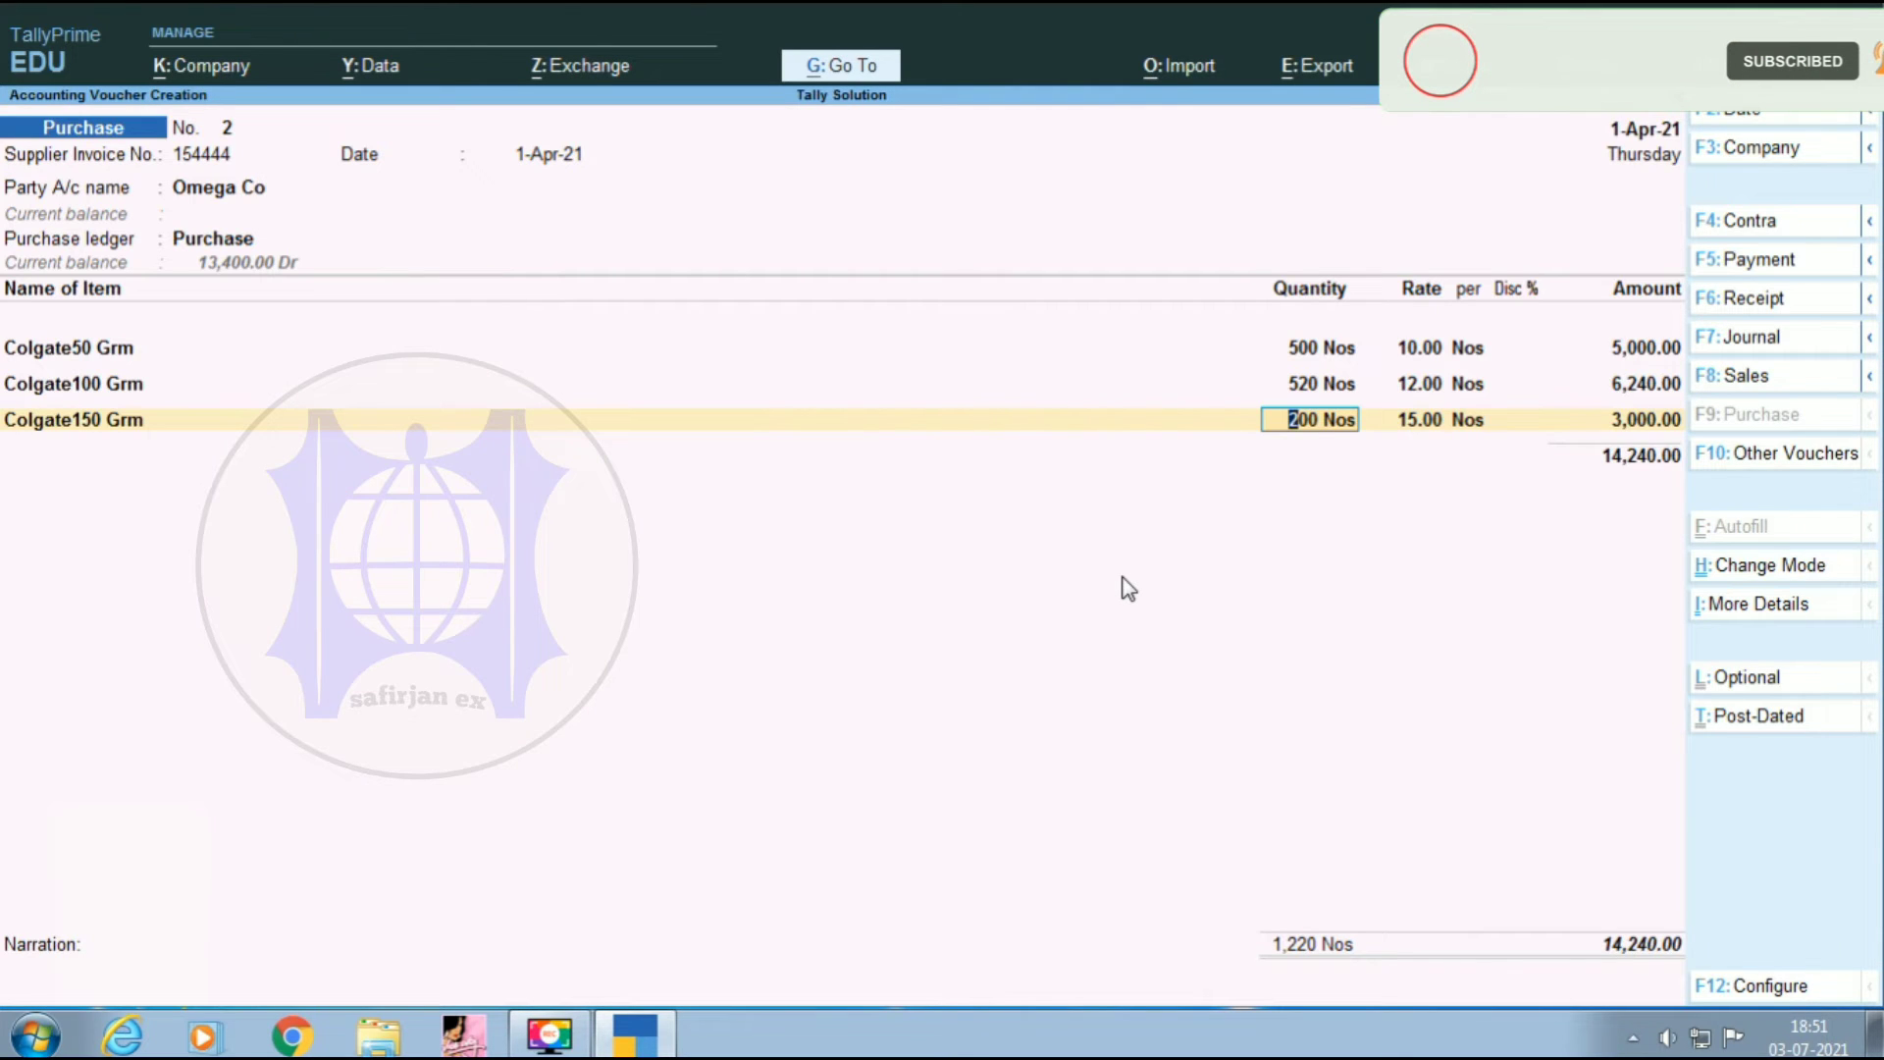
# - Open the Colgate100 Grm stock item for alteration from its voucher line and give it the alias 1002
pyautogui.press('BackSpace')
pyautogui.press('BackSpace')
pyautogui.press('BackSpace')
pyautogui.press('BackSpace')
pyautogui.press('BackSpace')
pyautogui.press('BackSpace')
pyautogui.press('BackSpace')
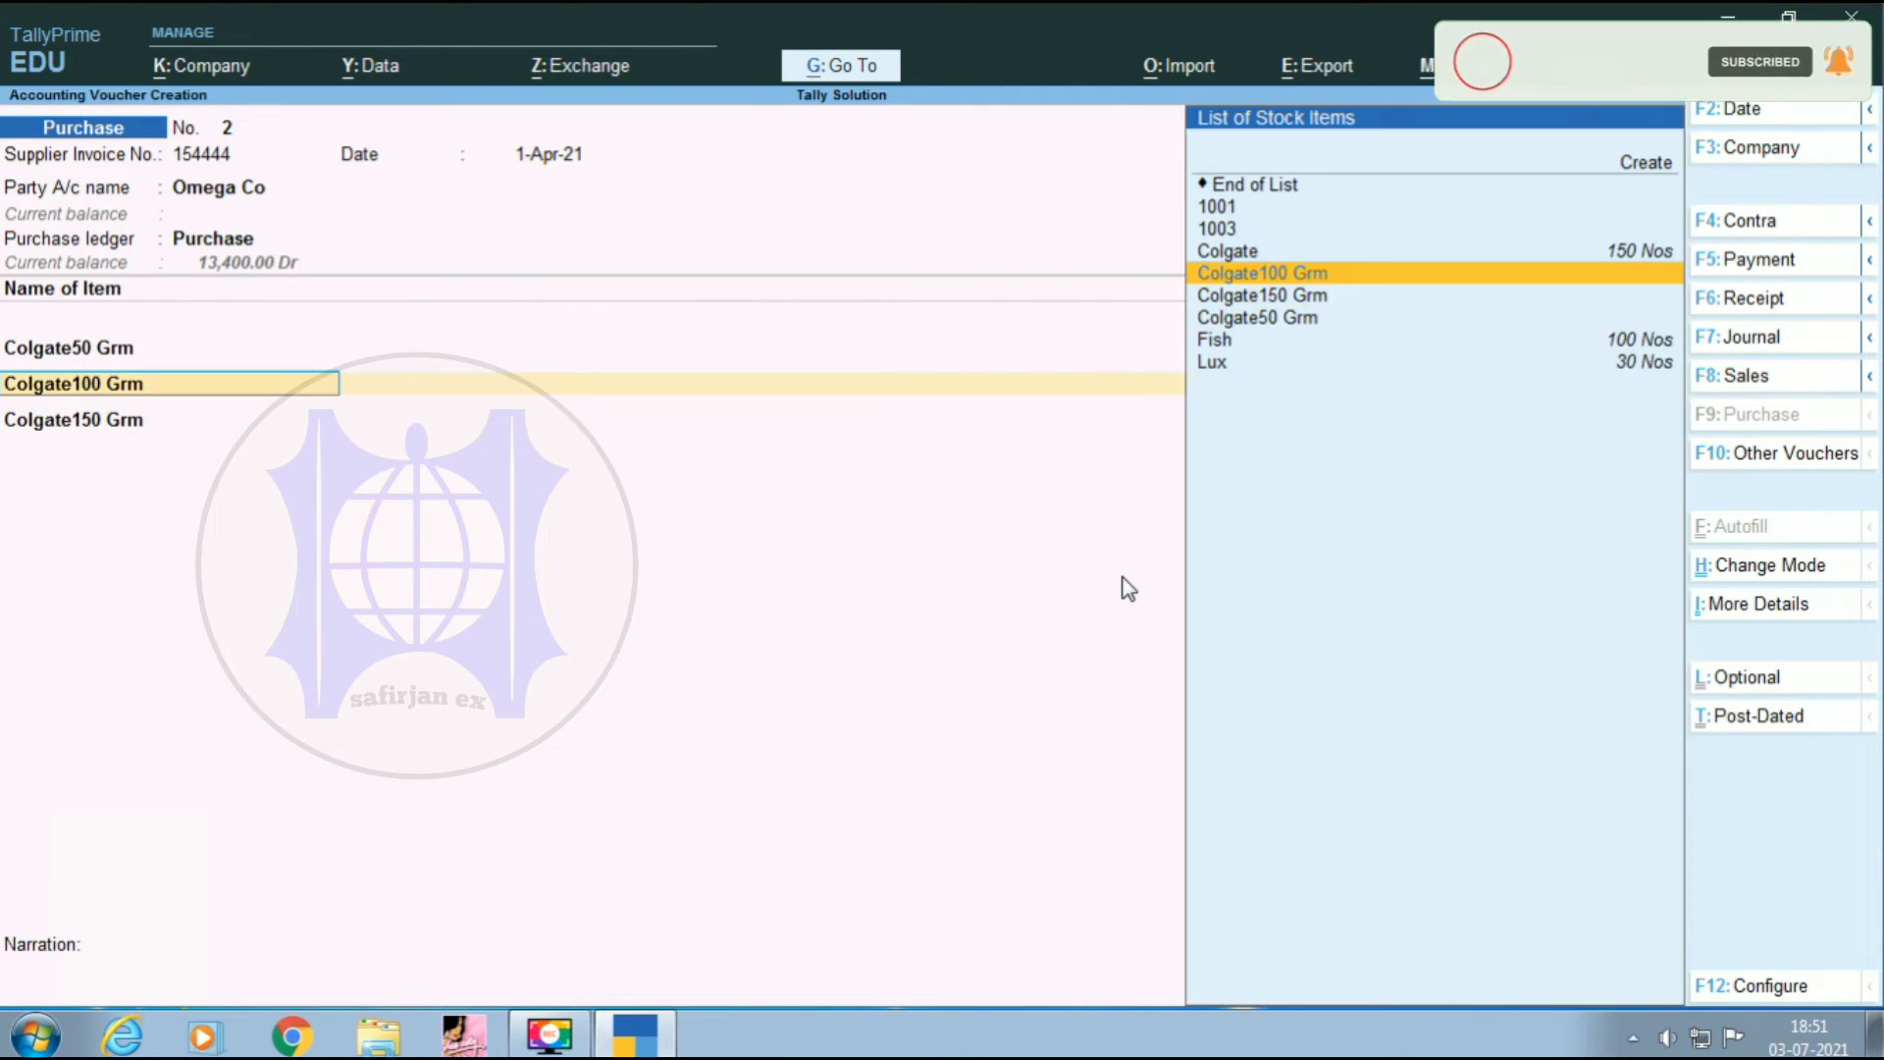
pyautogui.hotkey('ctrl', 'Return')
pyautogui.press('Return')
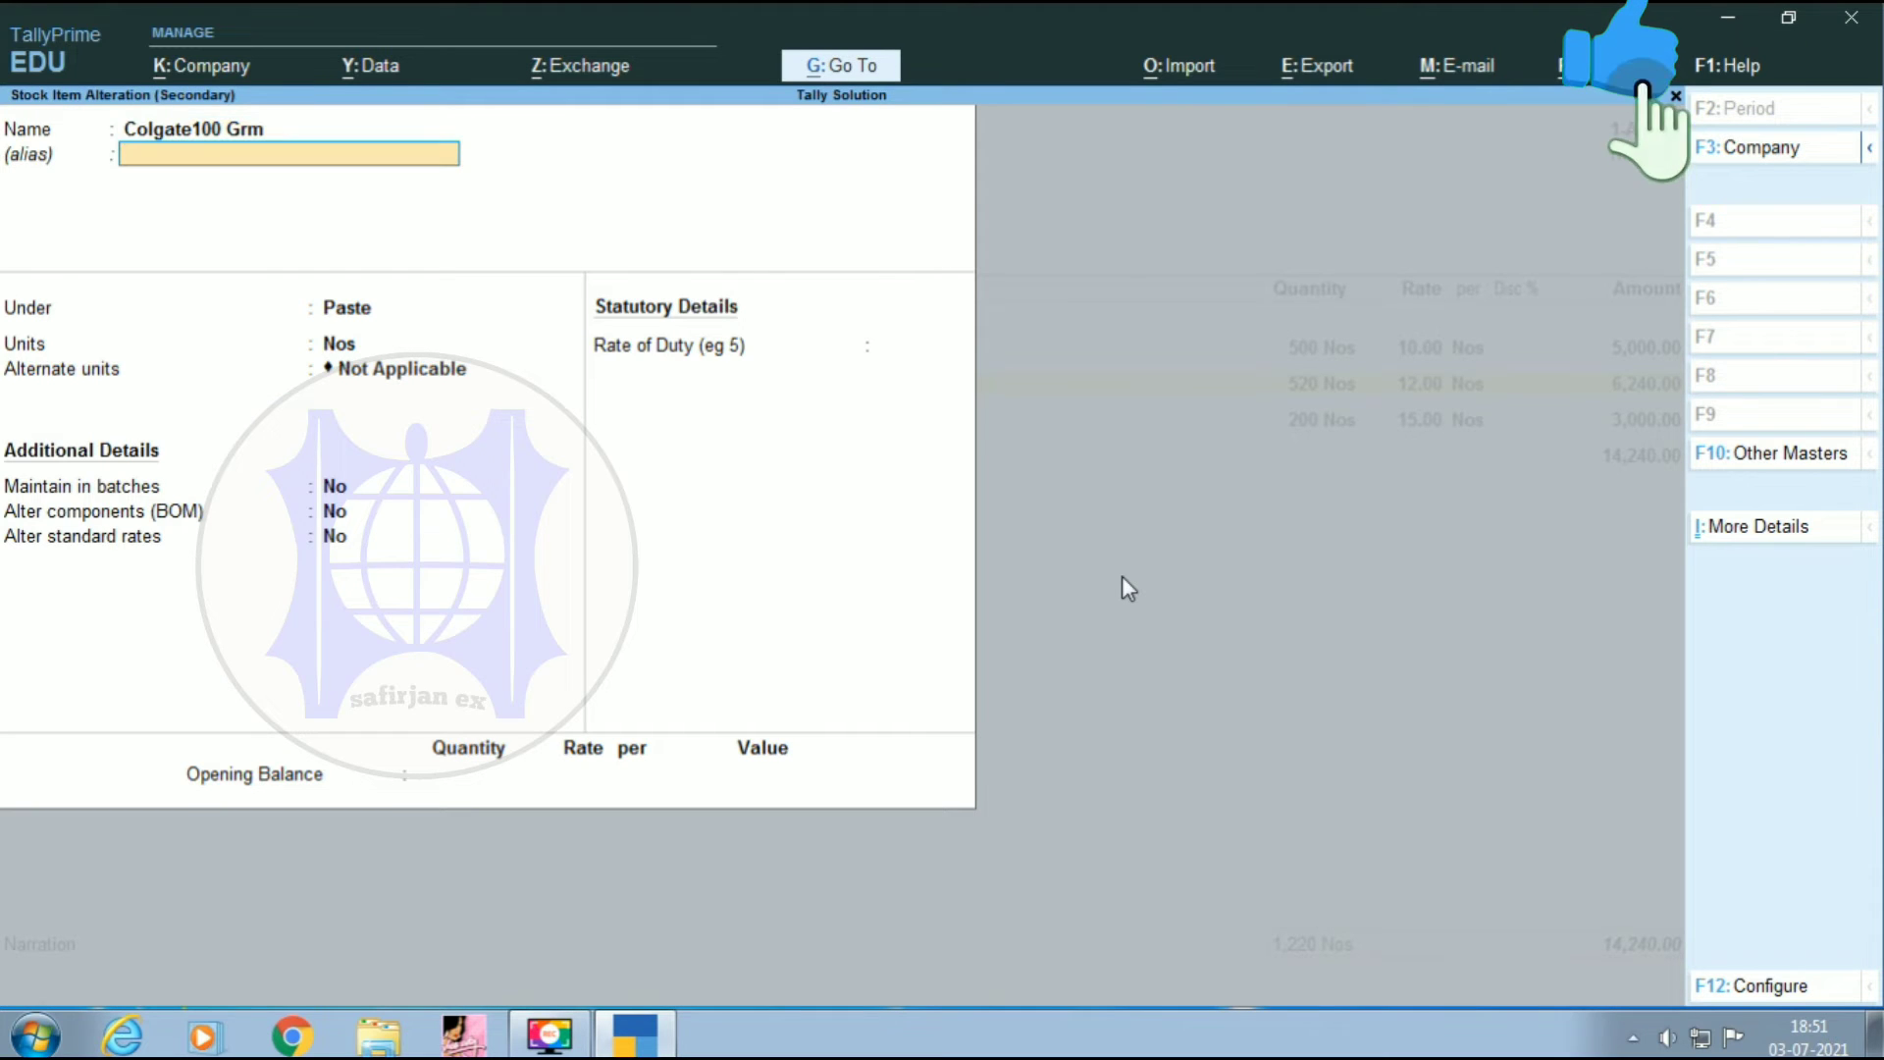
pyautogui.write('1002')
pyautogui.press('Return')
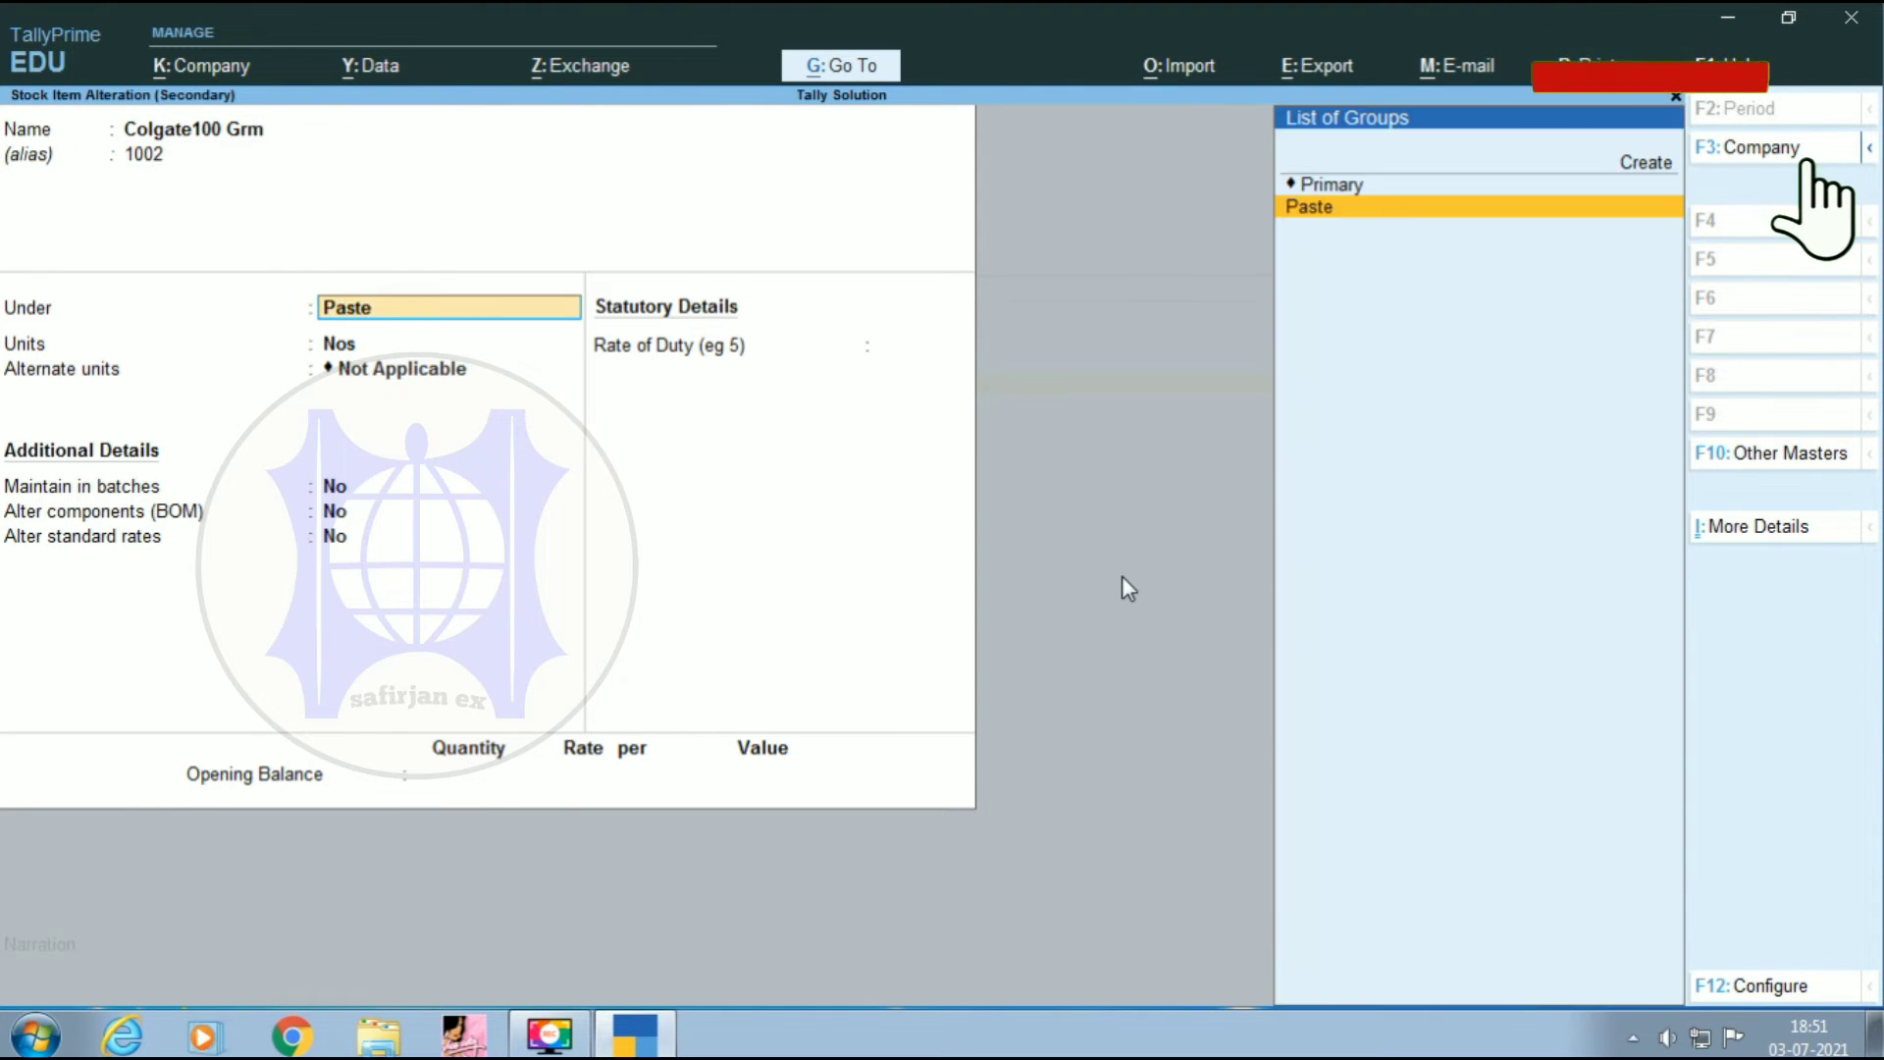
# - Keep the remaining Colgate100 Grm details with group Paste and units Nos, and save the altered item
pyautogui.press('Return')
pyautogui.press('Return')
pyautogui.press('Return')
pyautogui.press('Return')
pyautogui.press('Return')
pyautogui.press('Return')
pyautogui.press('Return')
pyautogui.press('Return')
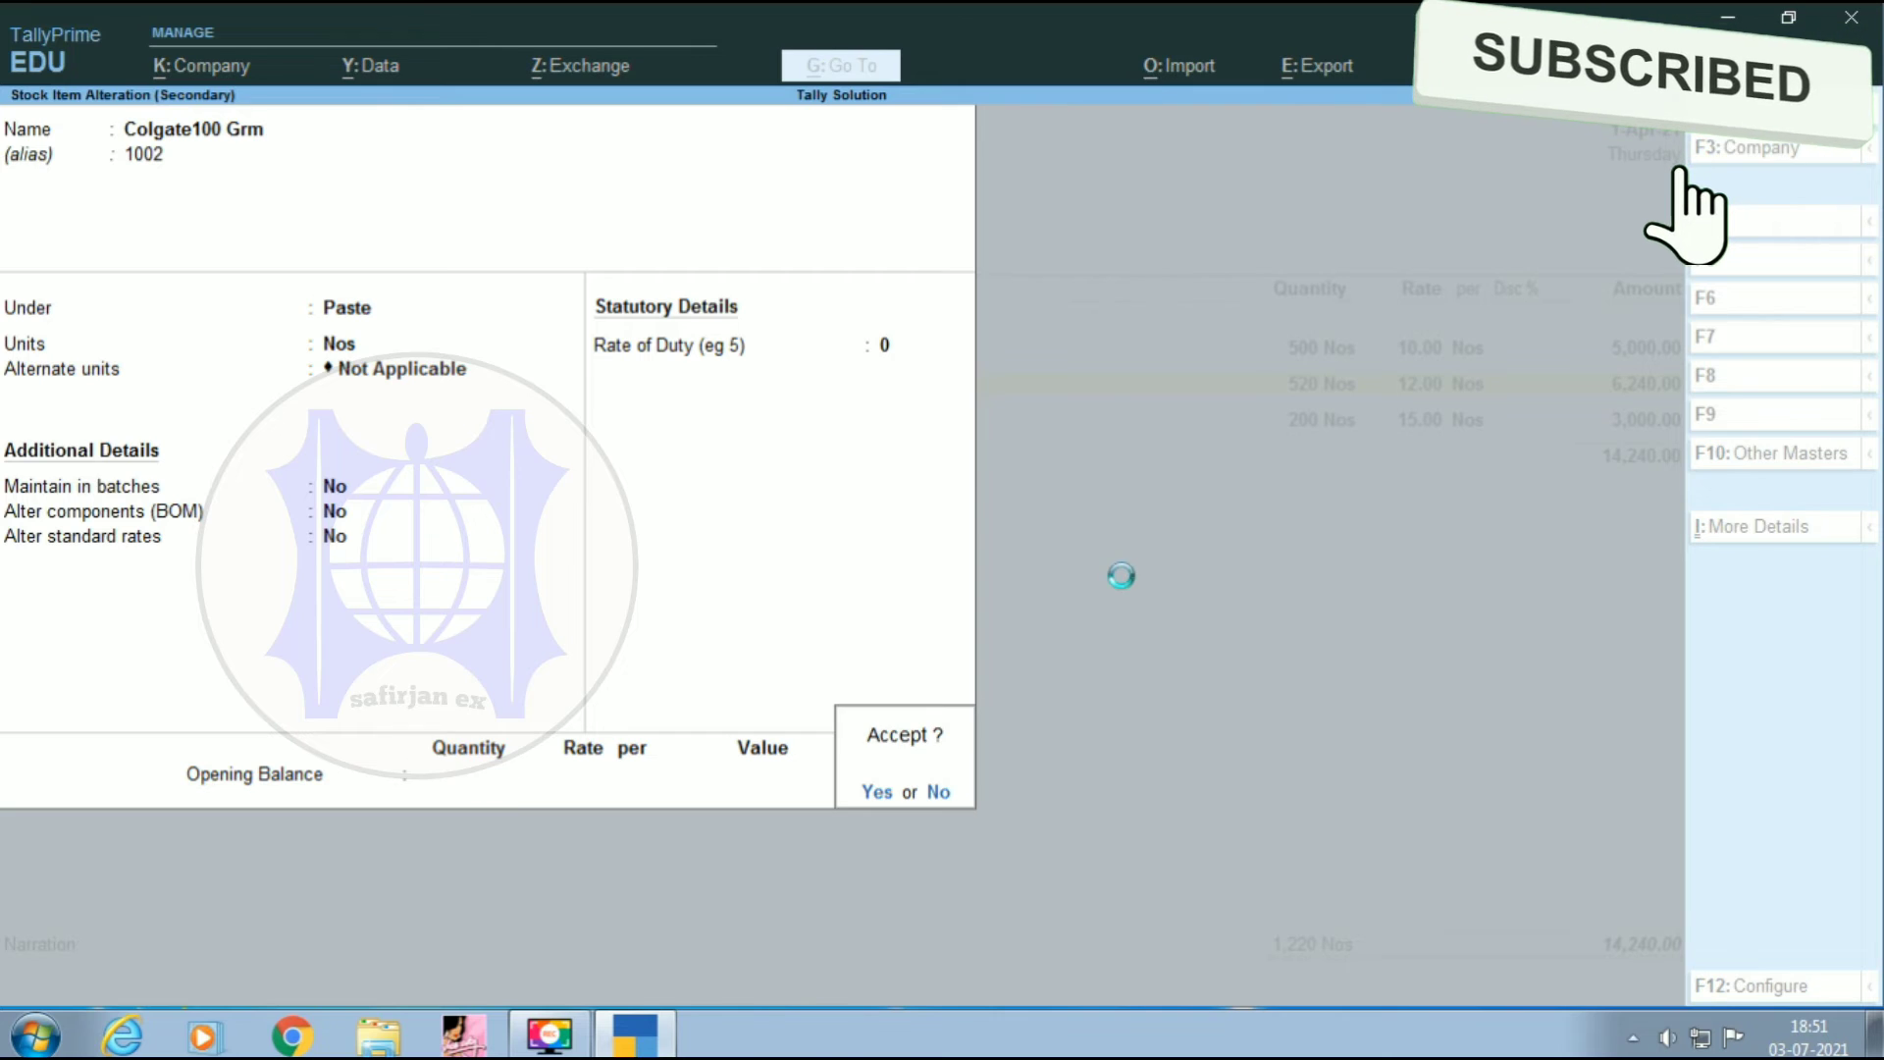
pyautogui.press('Return')
# - Start a new stock item on the voucher's blank line below Colgate150 Grm and name it Colgate200 Grm
pyautogui.press('Return')
pyautogui.press('Return')
pyautogui.press('Return')
pyautogui.press('Return')
pyautogui.press('Return')
pyautogui.press('Return')
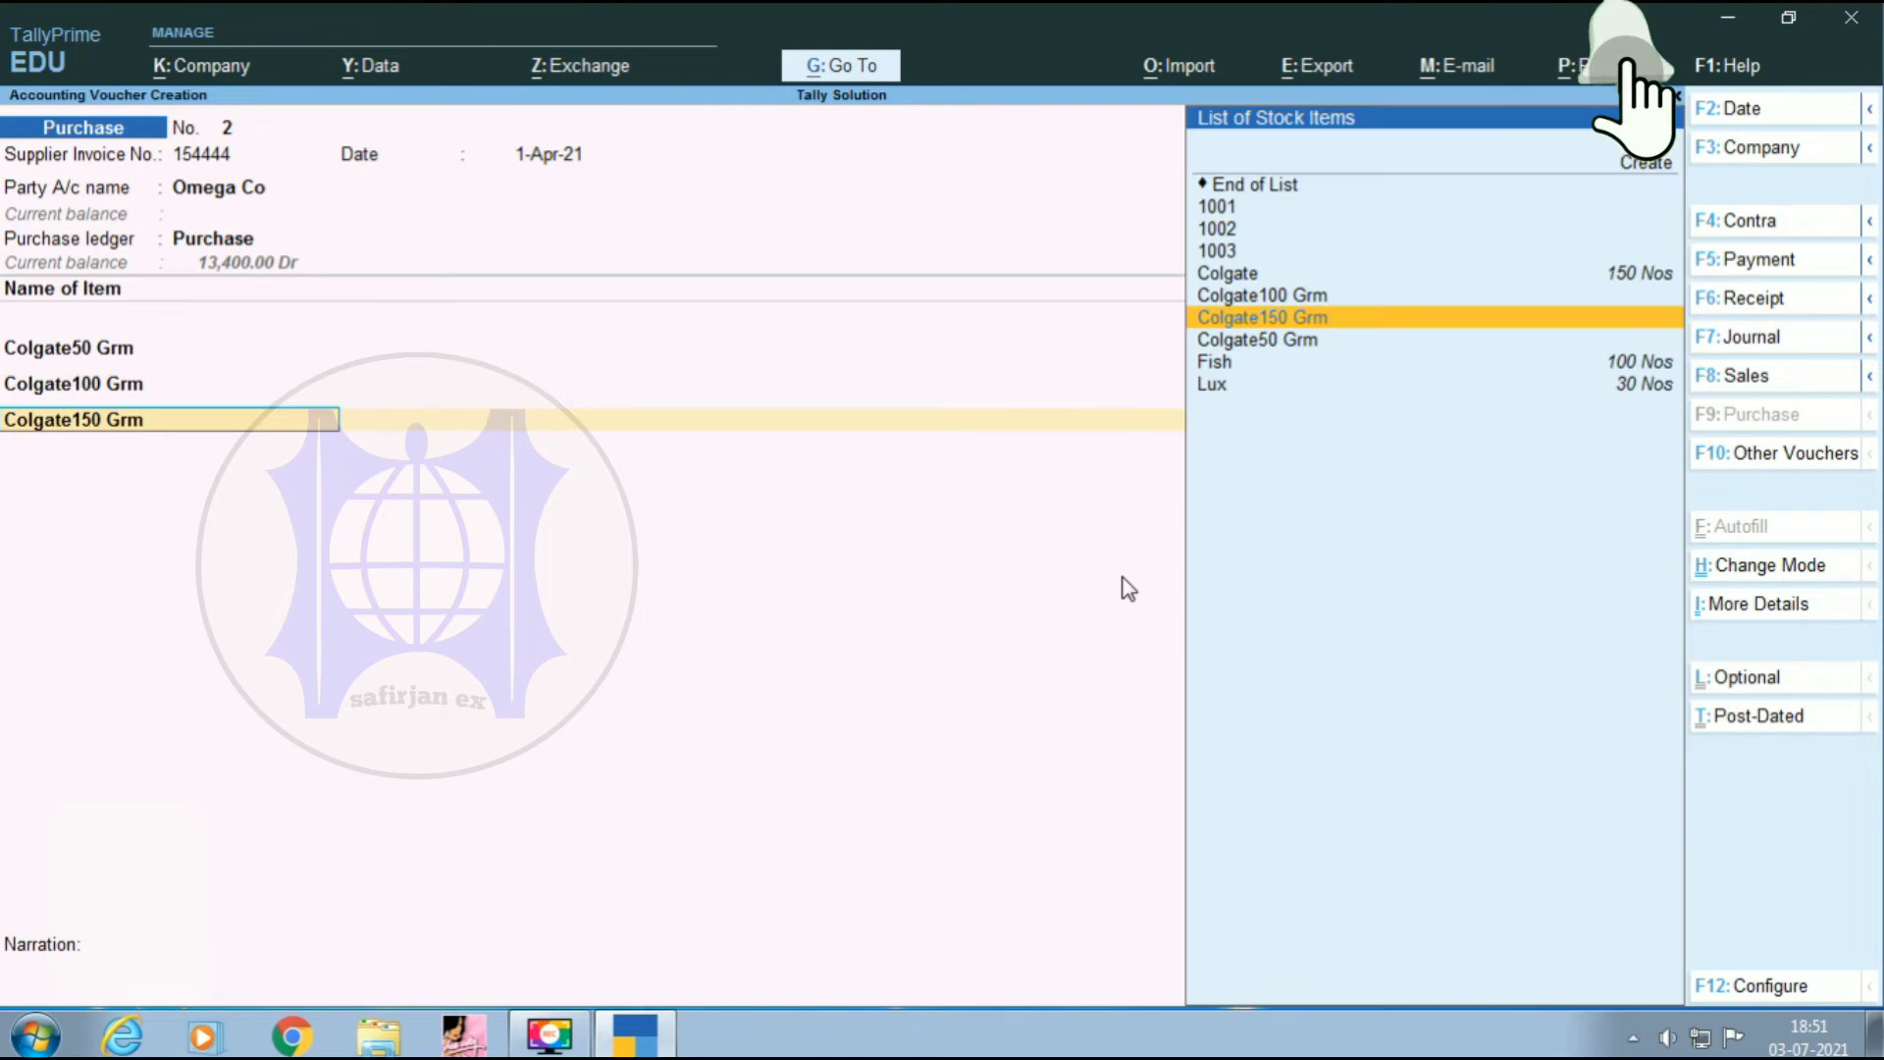
pyautogui.press('Return')
pyautogui.press('Return')
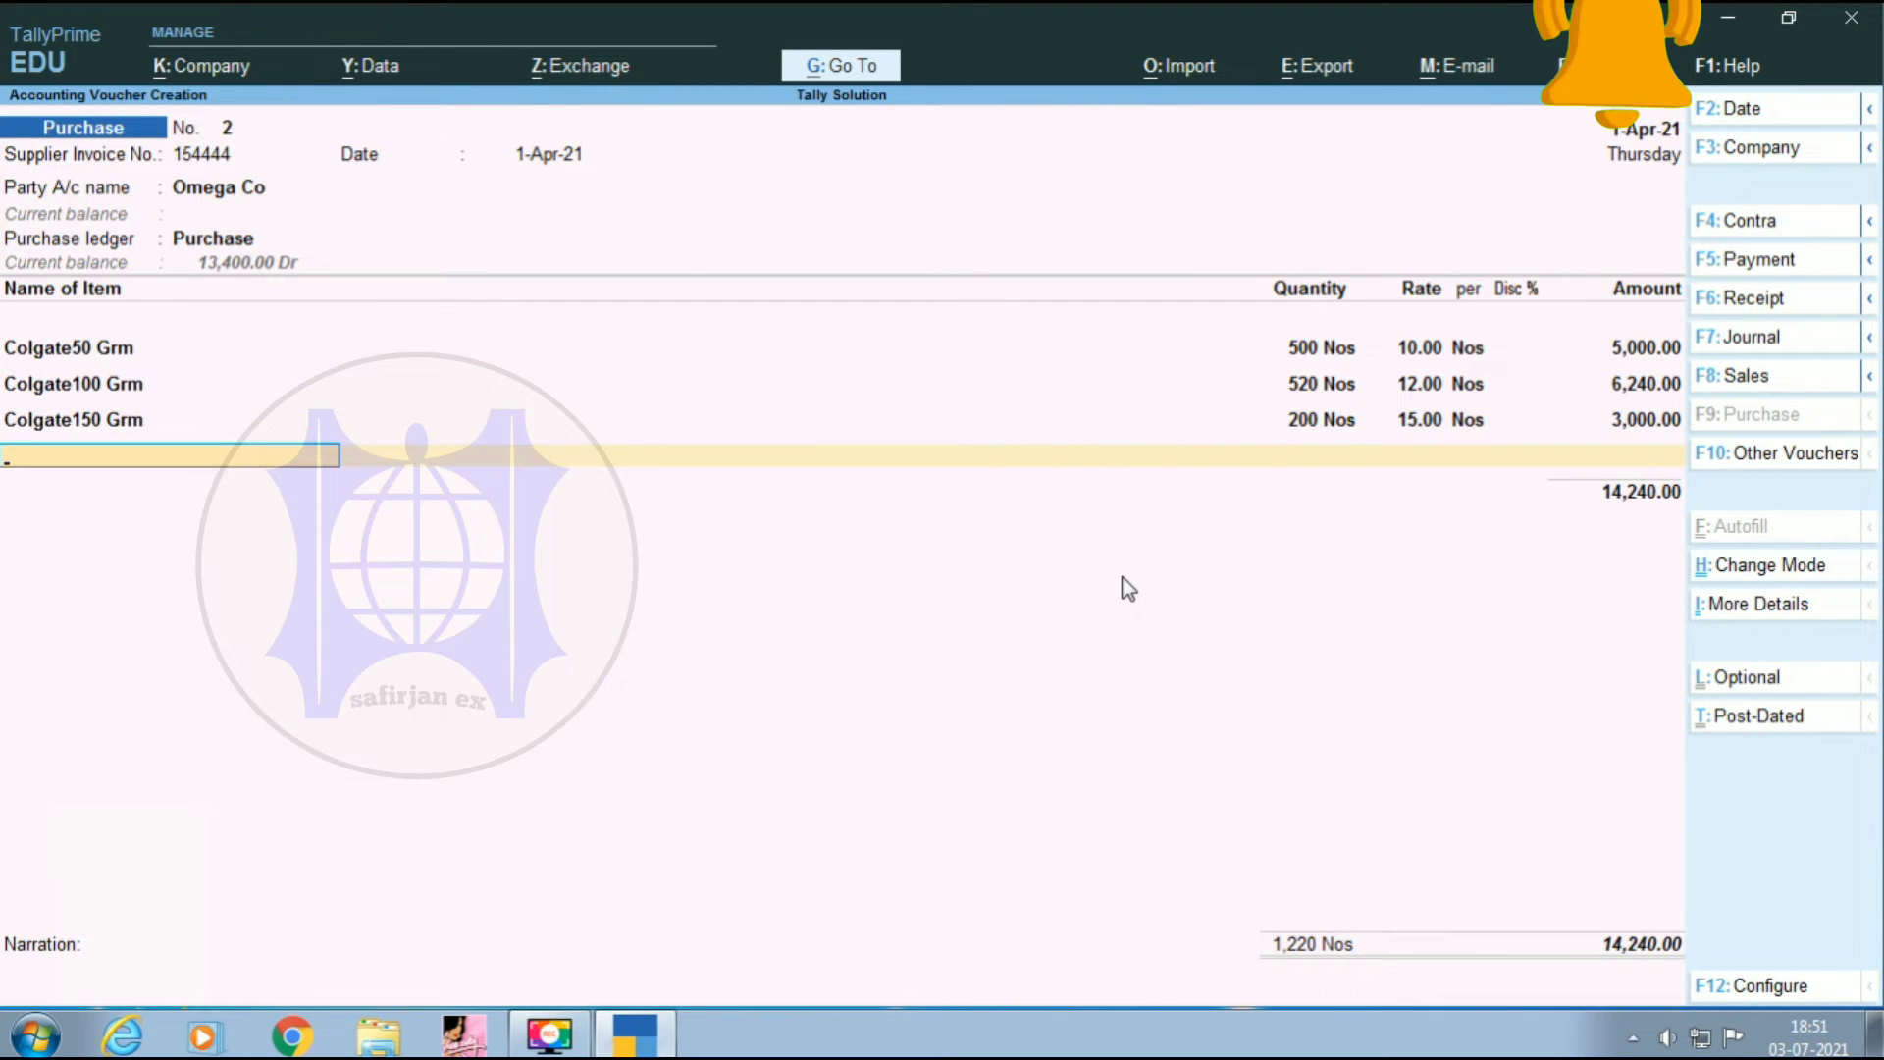
pyautogui.hotkey('alt', 'c')
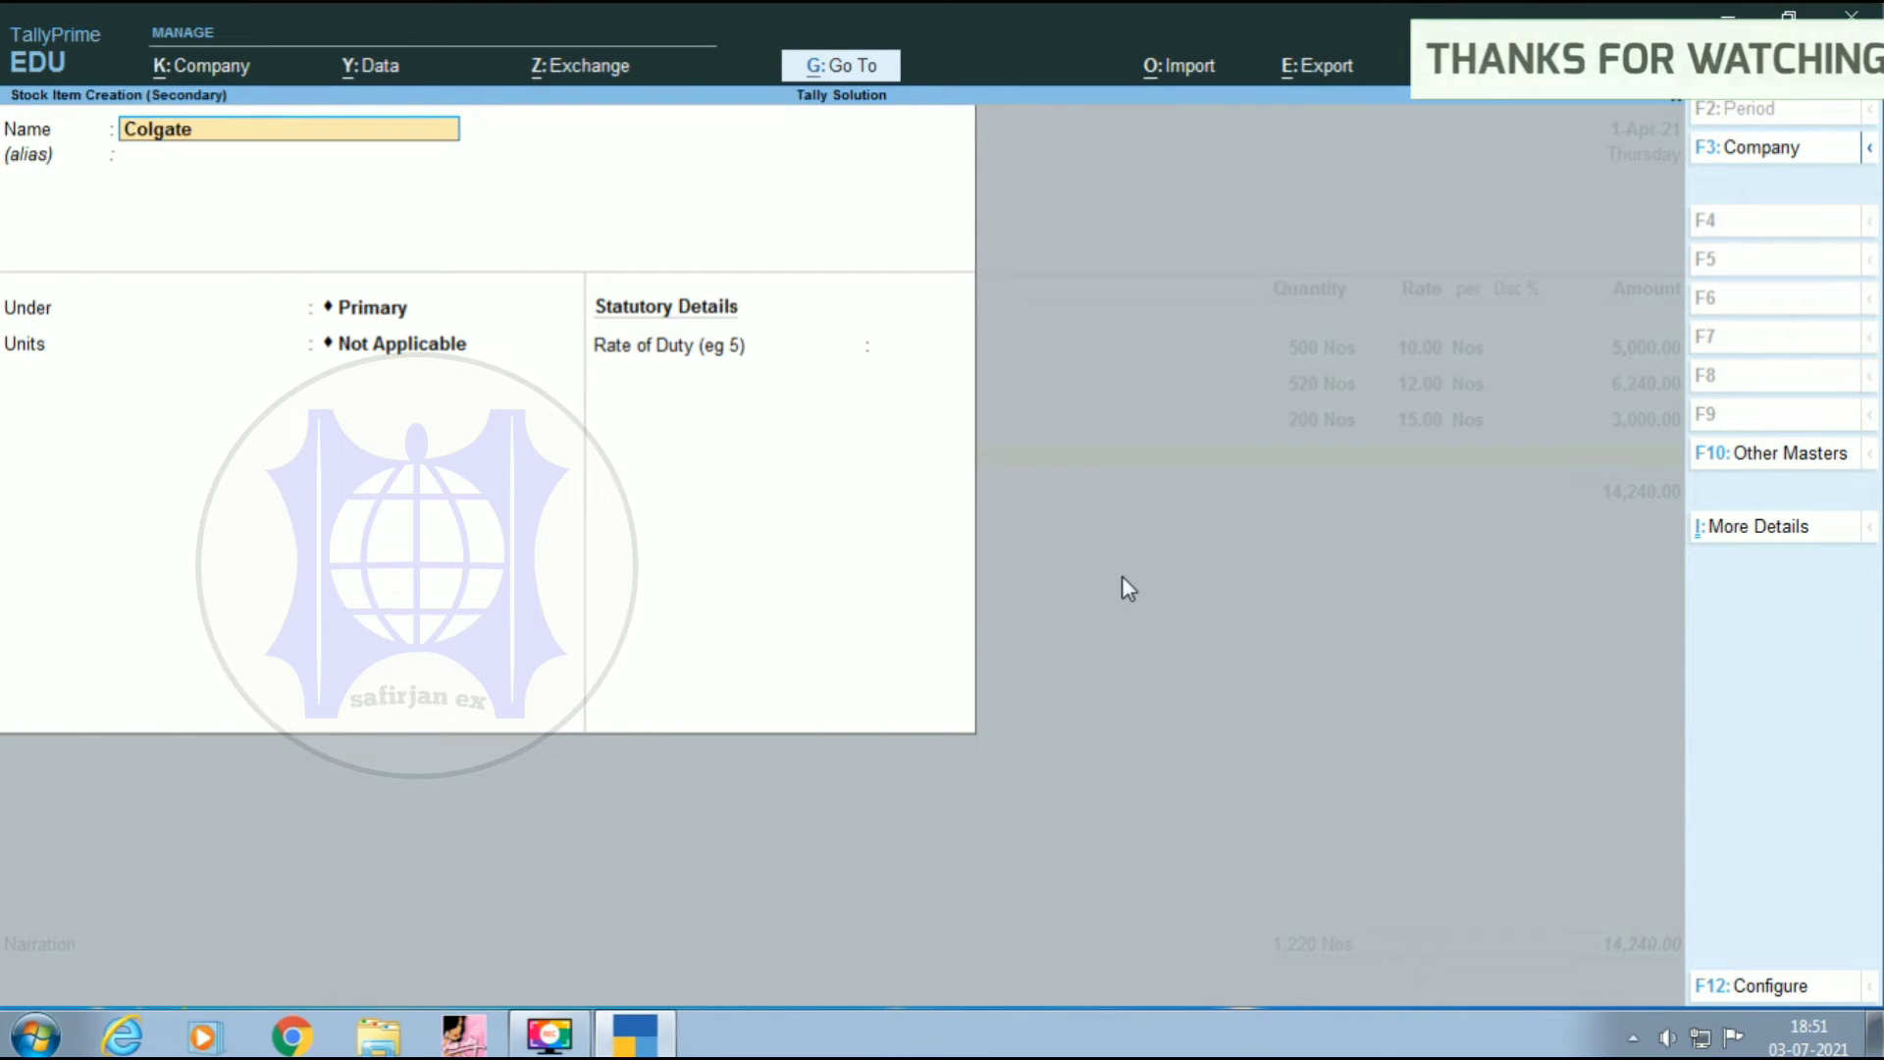
pyautogui.press('Return')
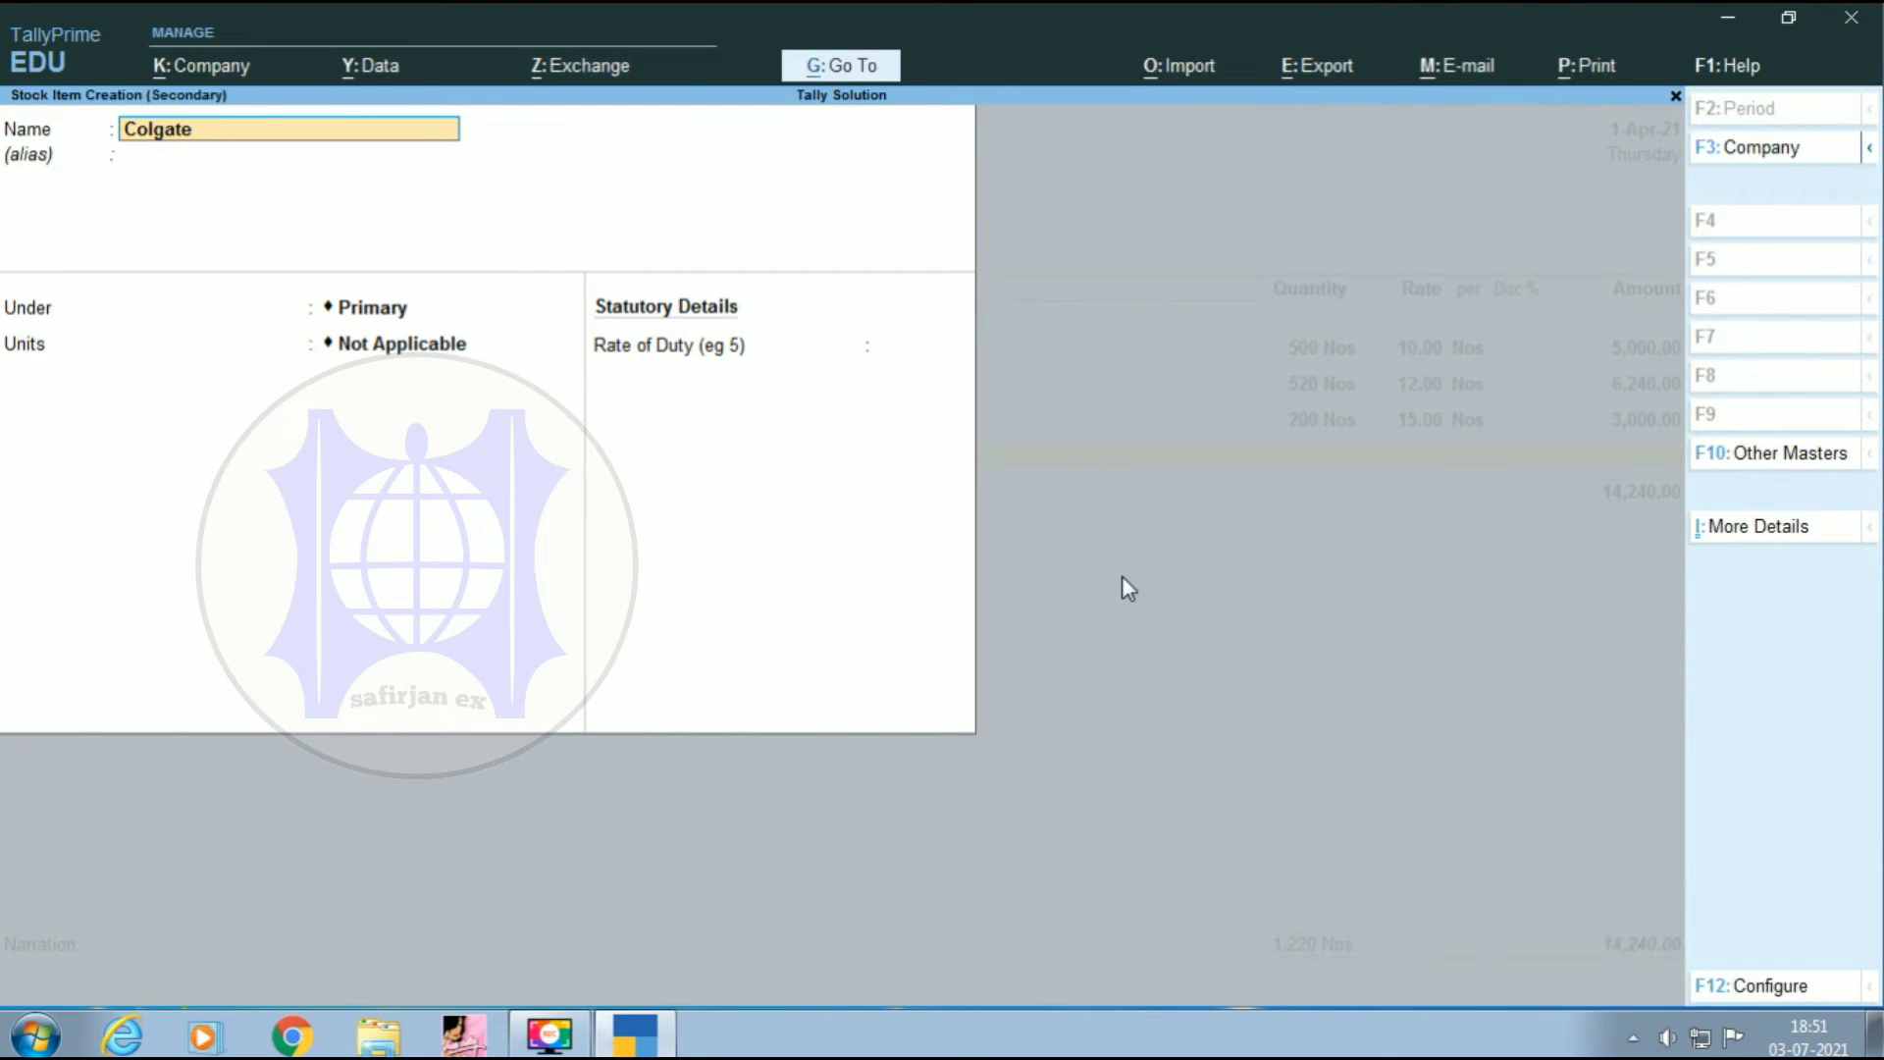
pyautogui.press('Return')
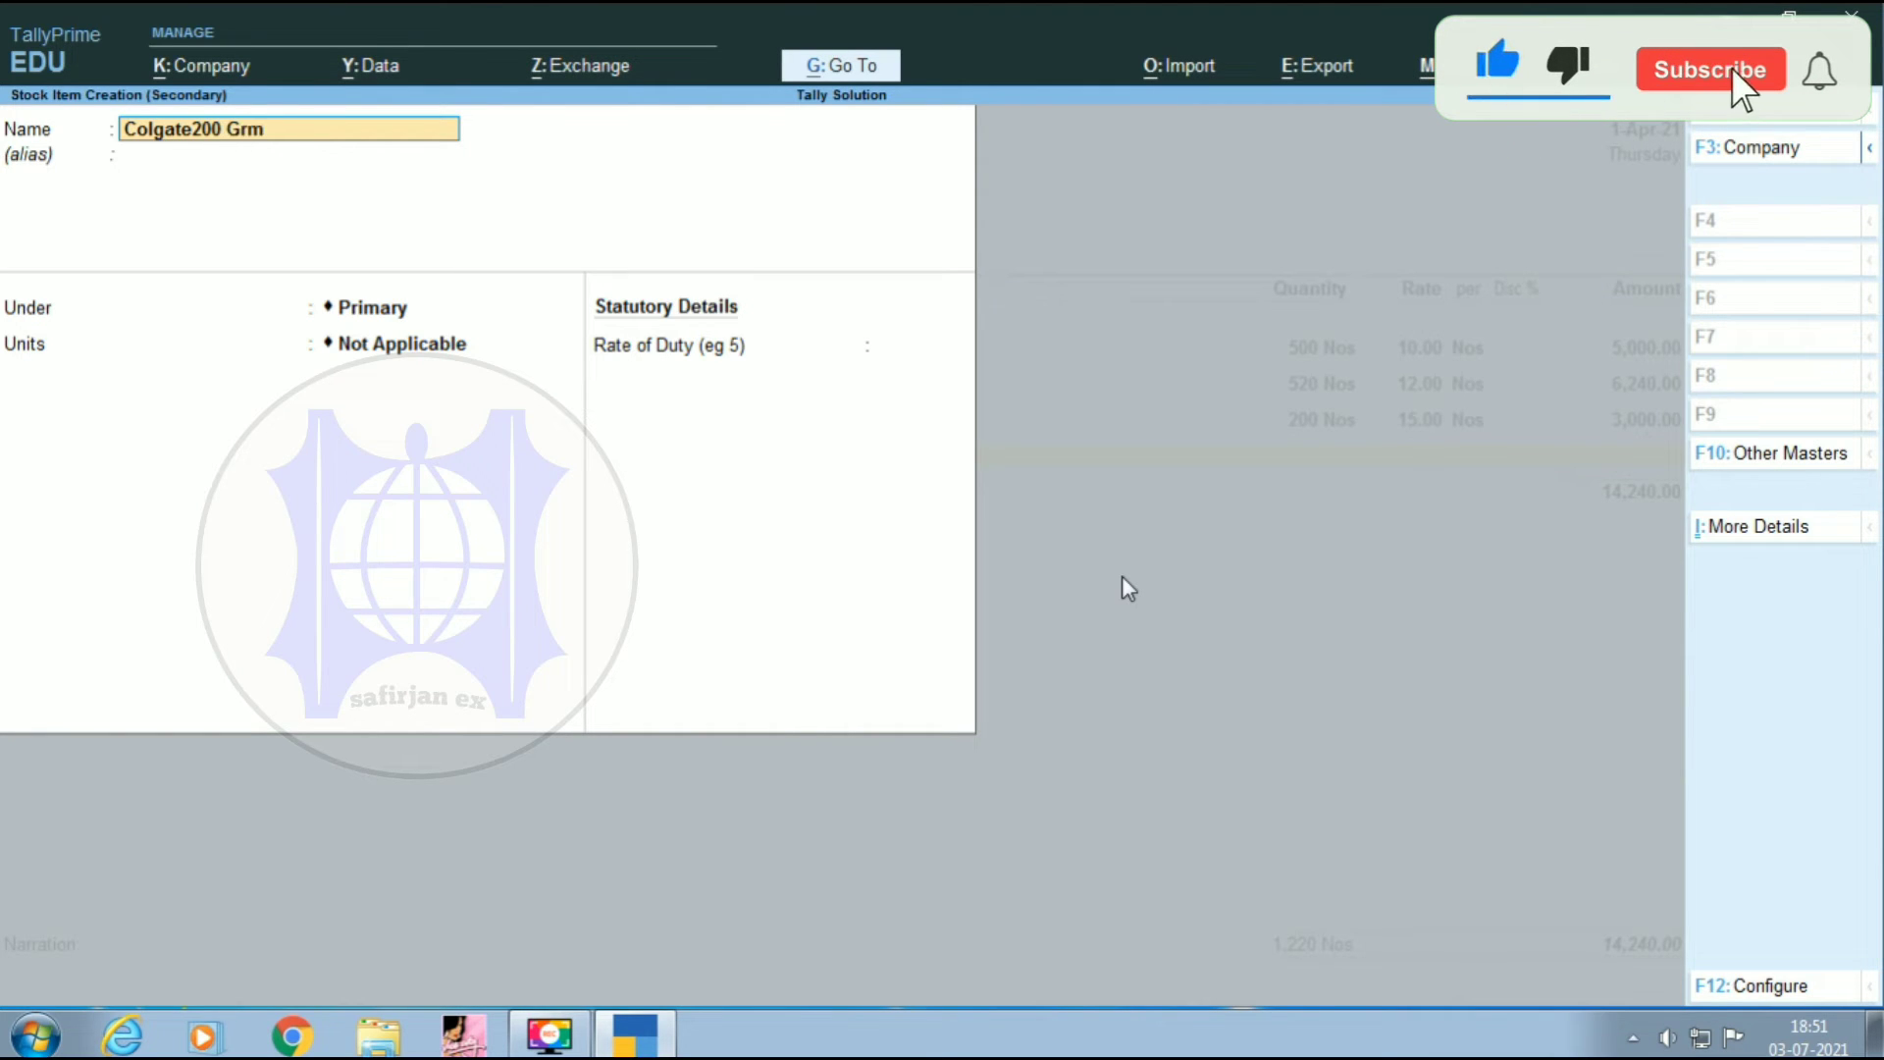
pyautogui.press('Return')
pyautogui.press('Return')
pyautogui.press('BackSpace')
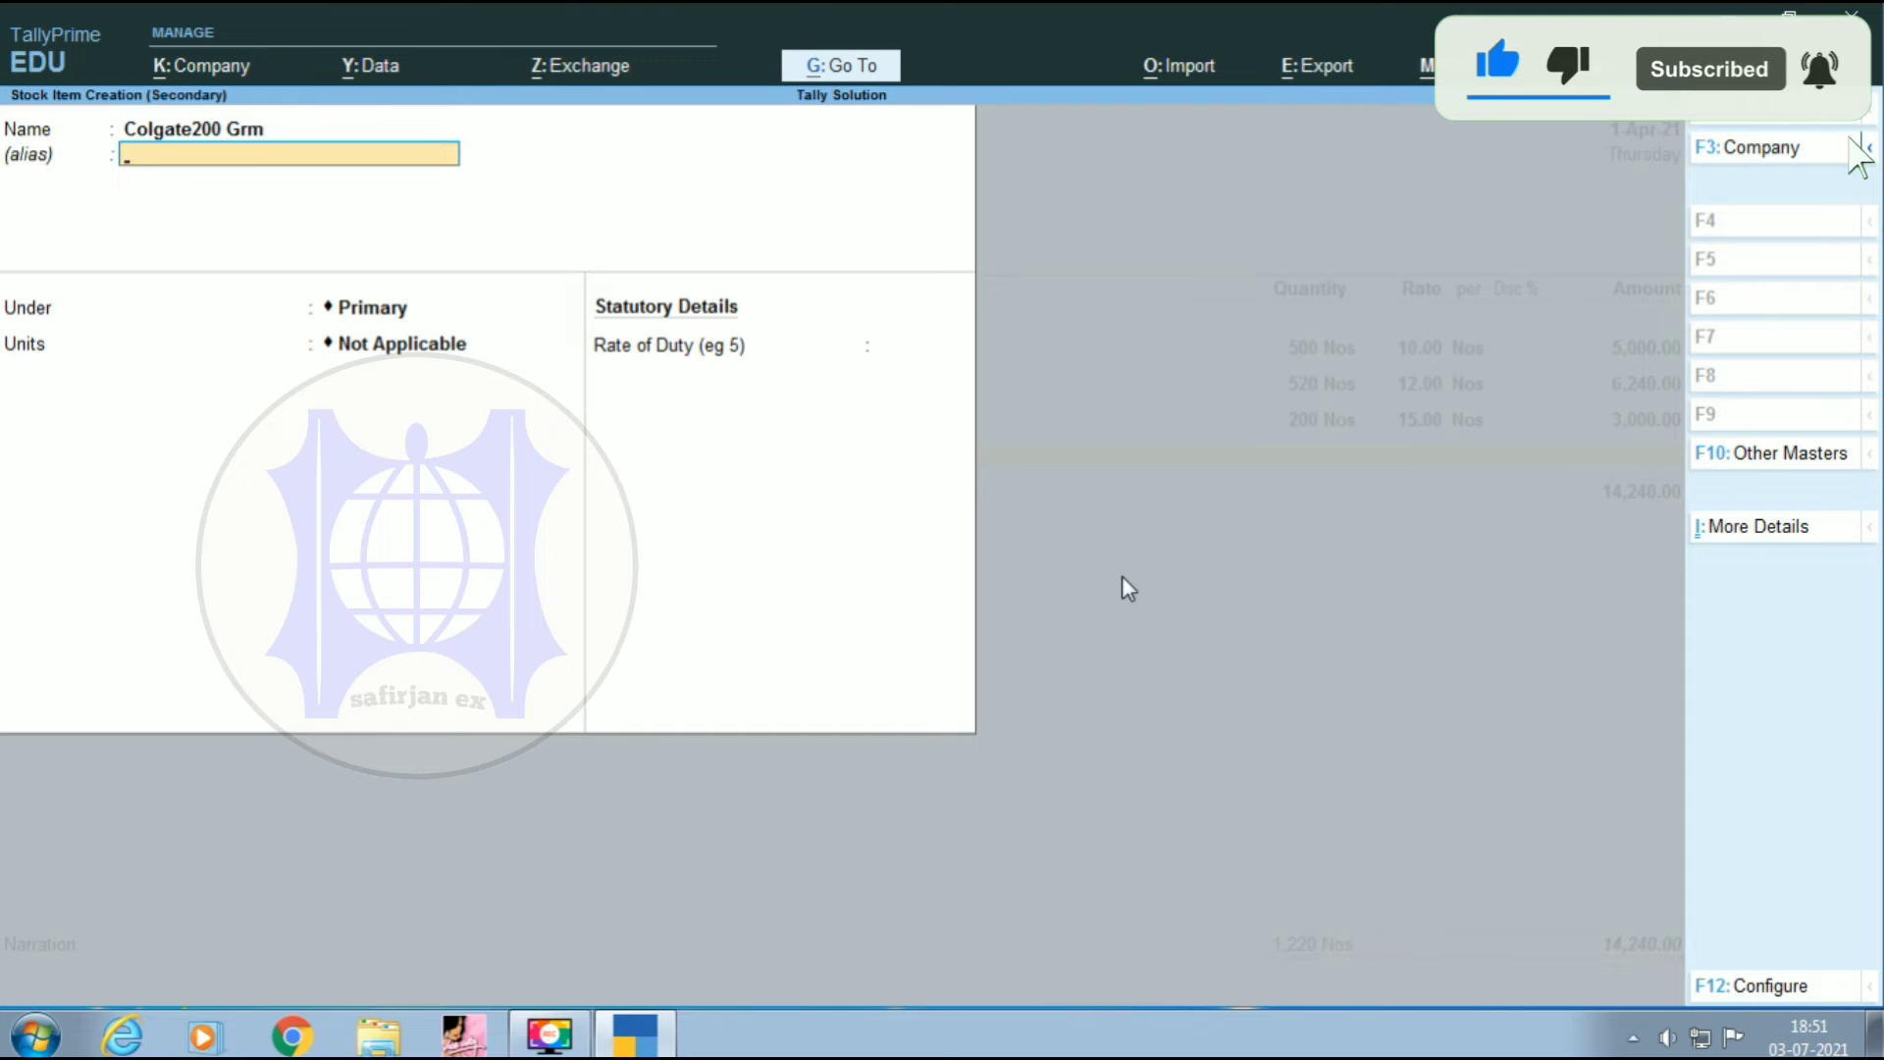
# - Give Colgate200 Grm the alias 1004, place it under Paste, and set its units to Nos
pyautogui.write('1004')
pyautogui.press('Return')
pyautogui.press('Return')
pyautogui.press('Return')
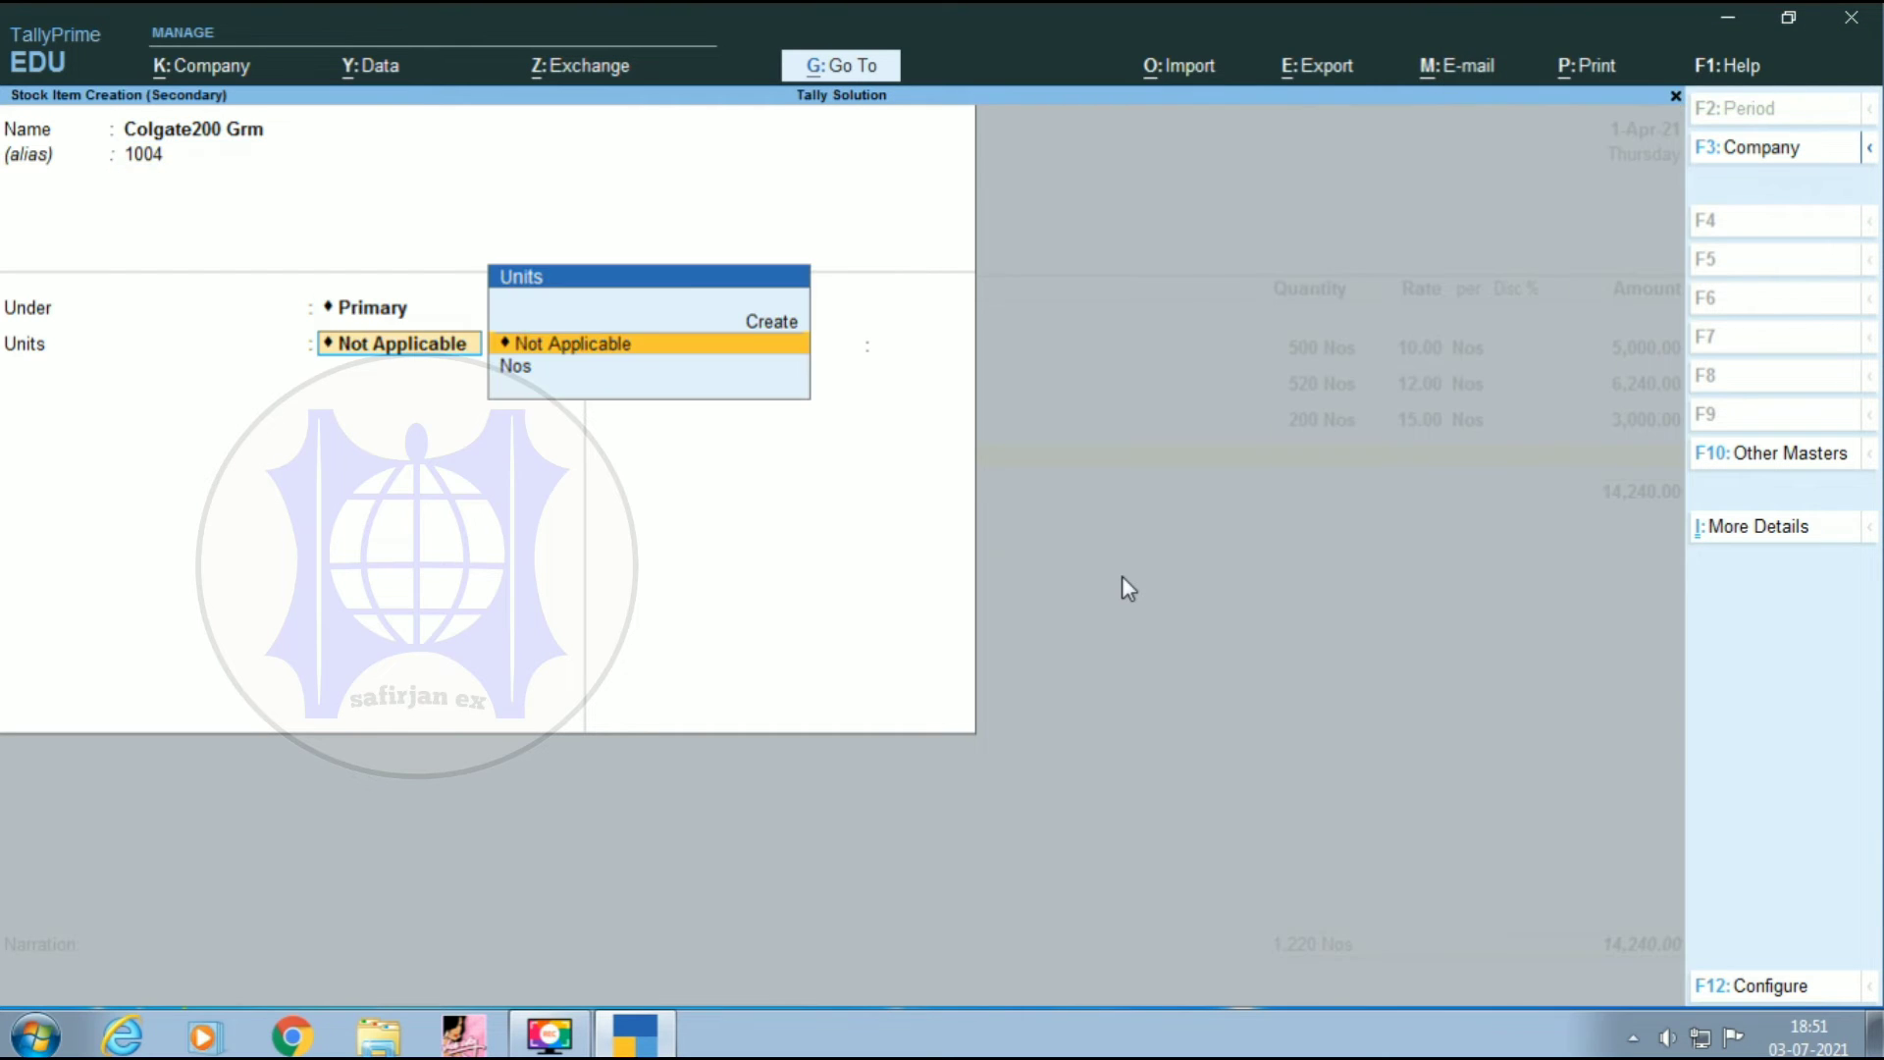
pyautogui.press('BackSpace')
pyautogui.press('Down')
pyautogui.press('Return')
pyautogui.press('Down')
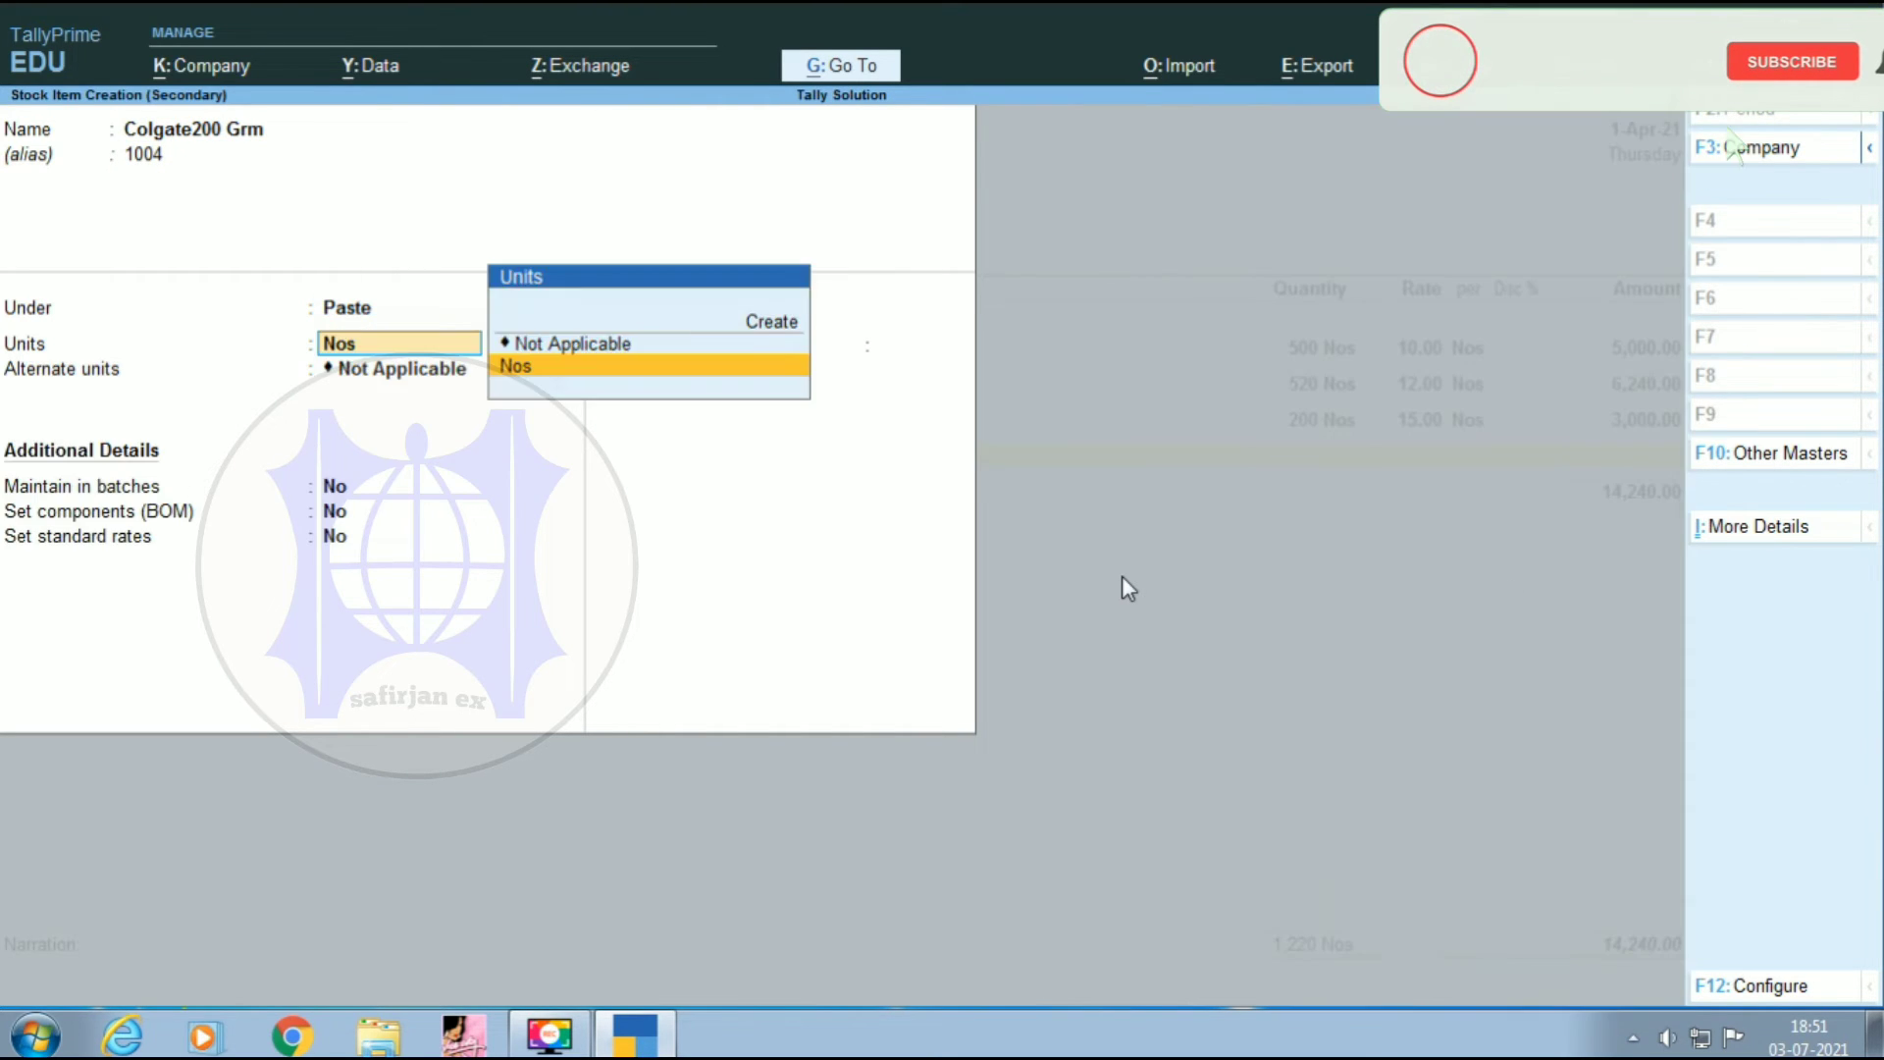
pyautogui.press('Return')
# - Enable standard rates for Colgate200 Grm, enter a standard cost of 18.00 per Nos from 1-Apr-21, and save the item
pyautogui.press('Return')
pyautogui.press('Return')
pyautogui.press('Return')
pyautogui.press('y')
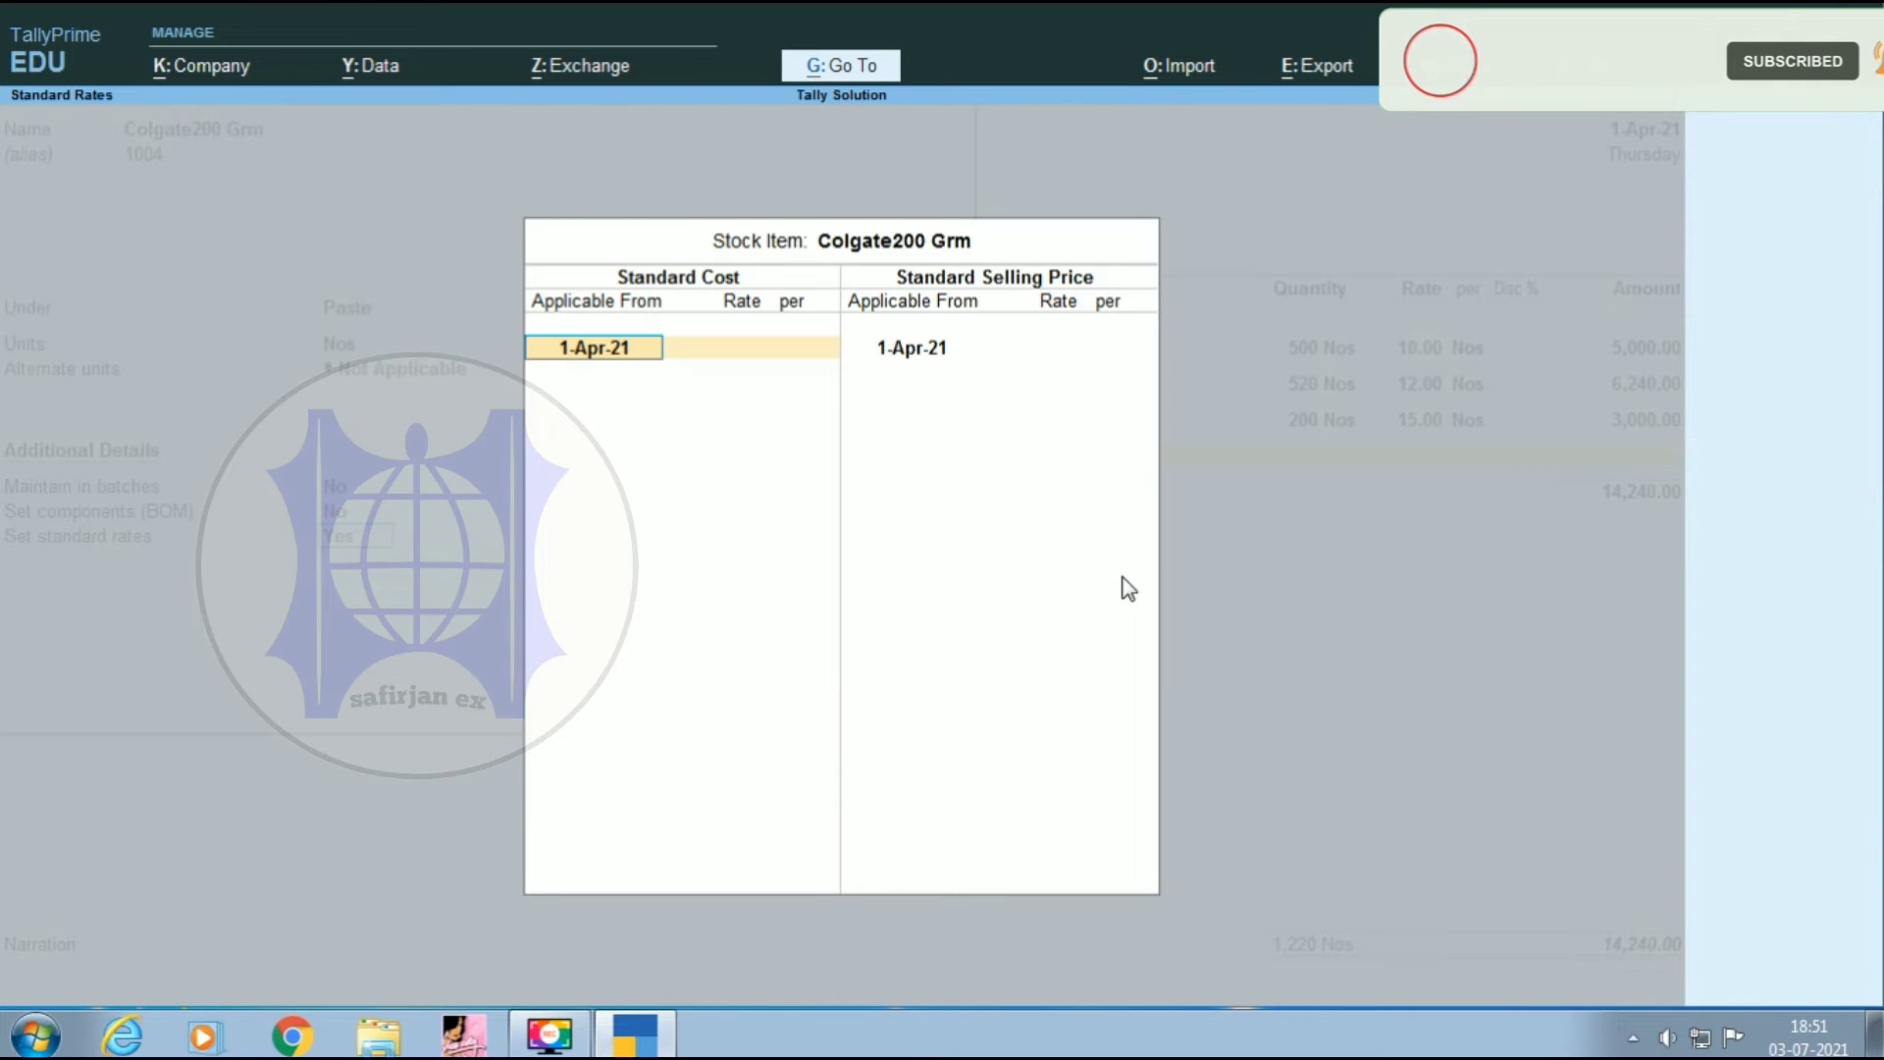
pyautogui.write('10')
pyautogui.press('Return')
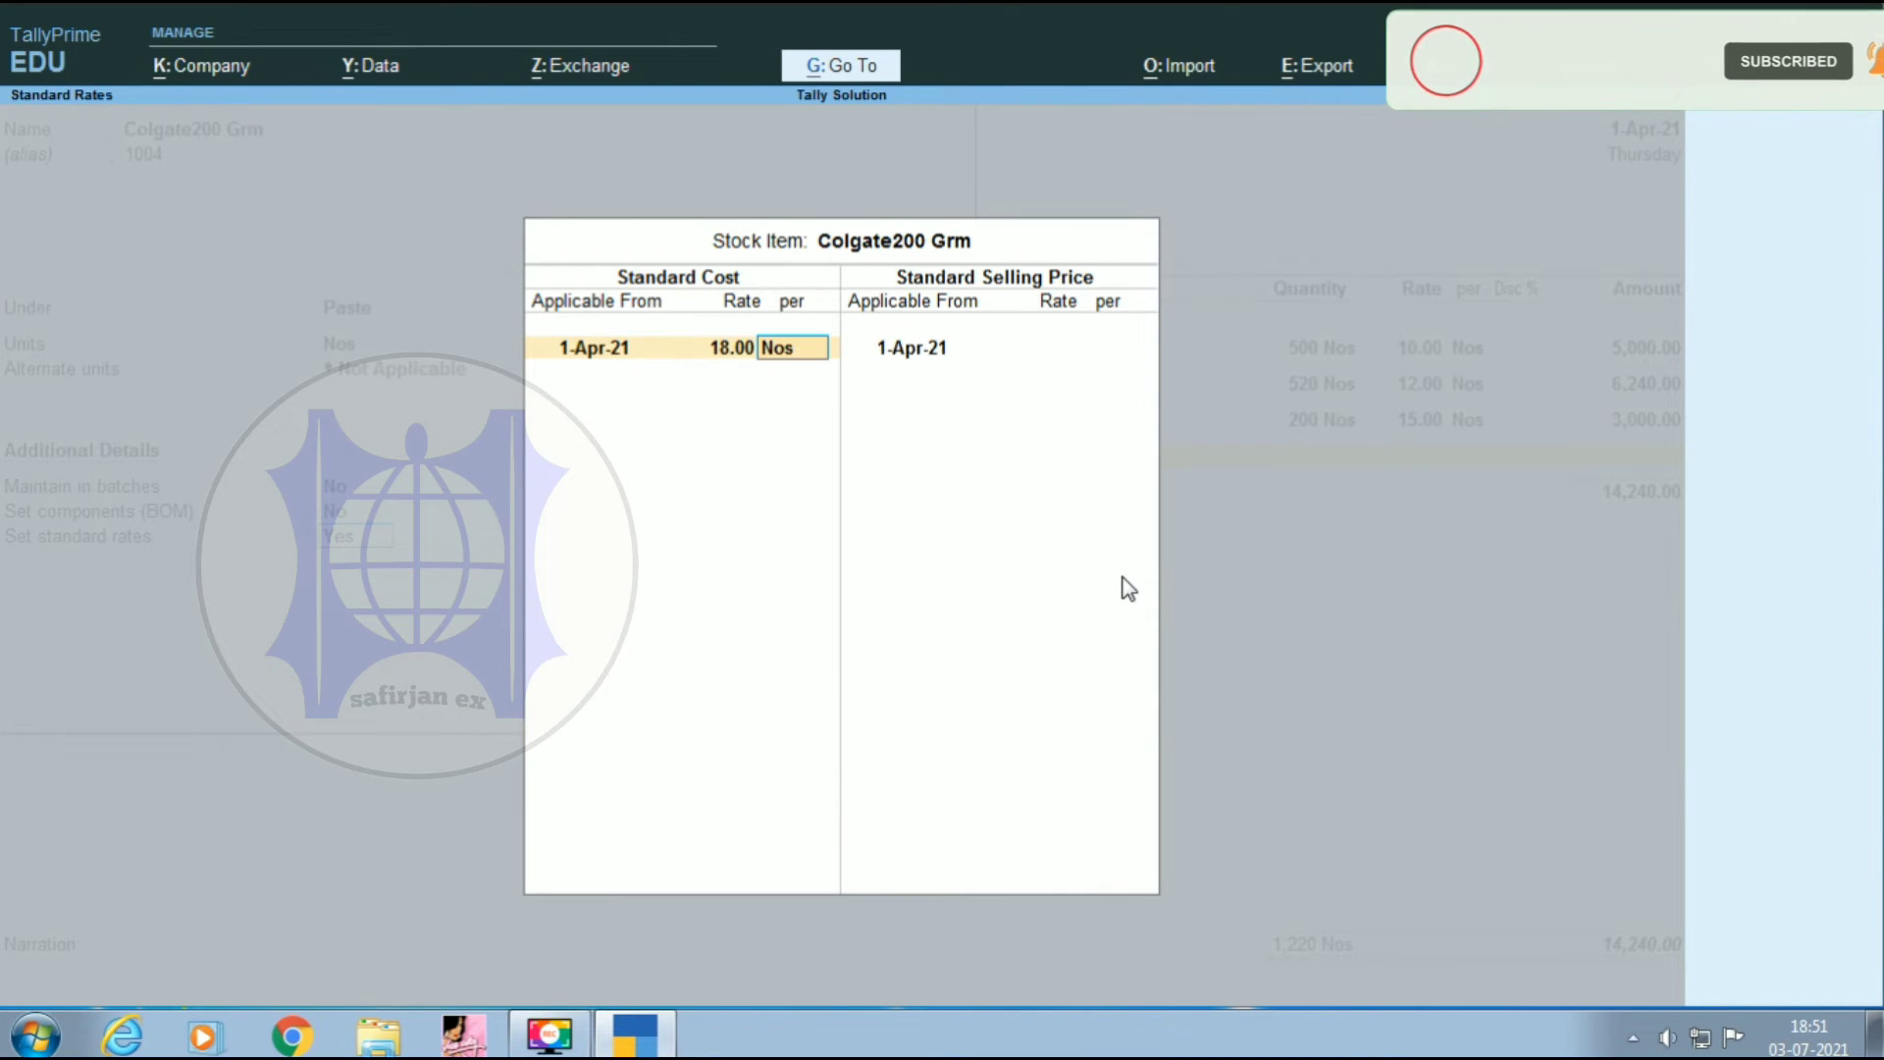
pyautogui.press('Return')
pyautogui.press('Return')
pyautogui.press('Return')
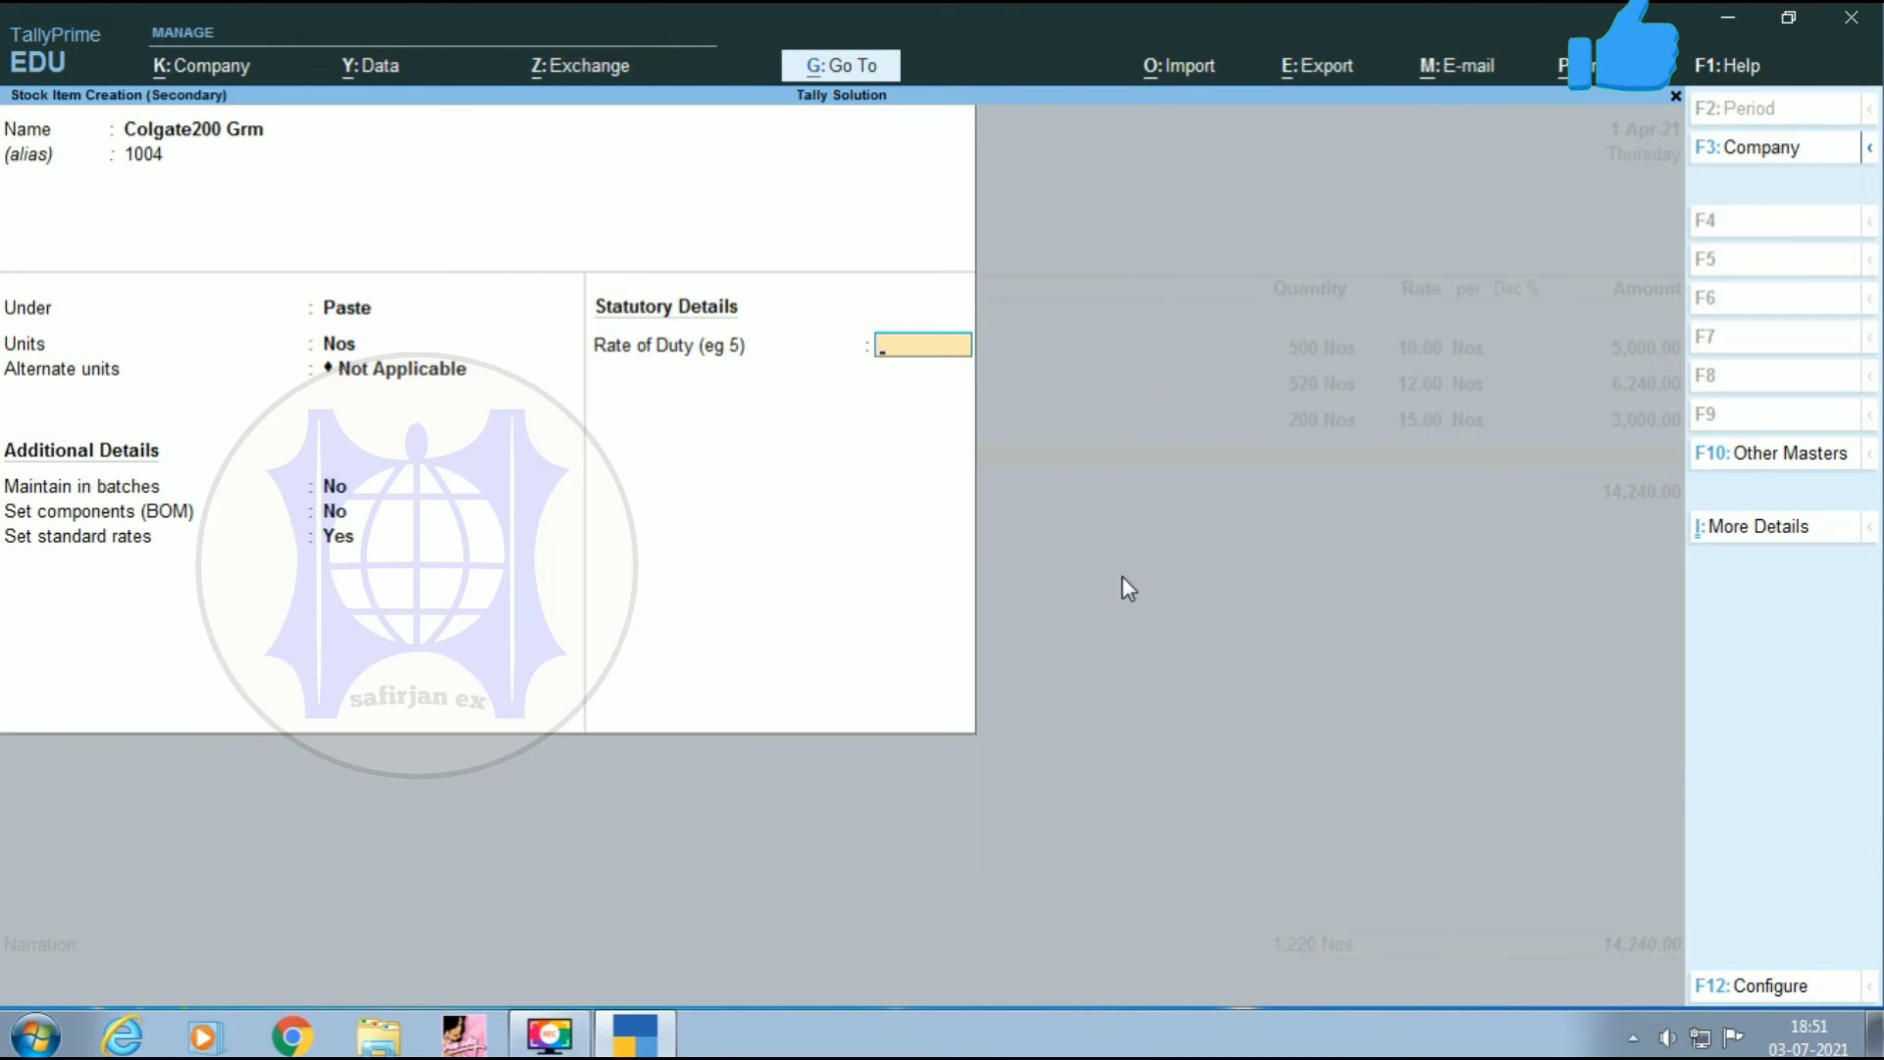
pyautogui.press('Return')
pyautogui.press('Return')
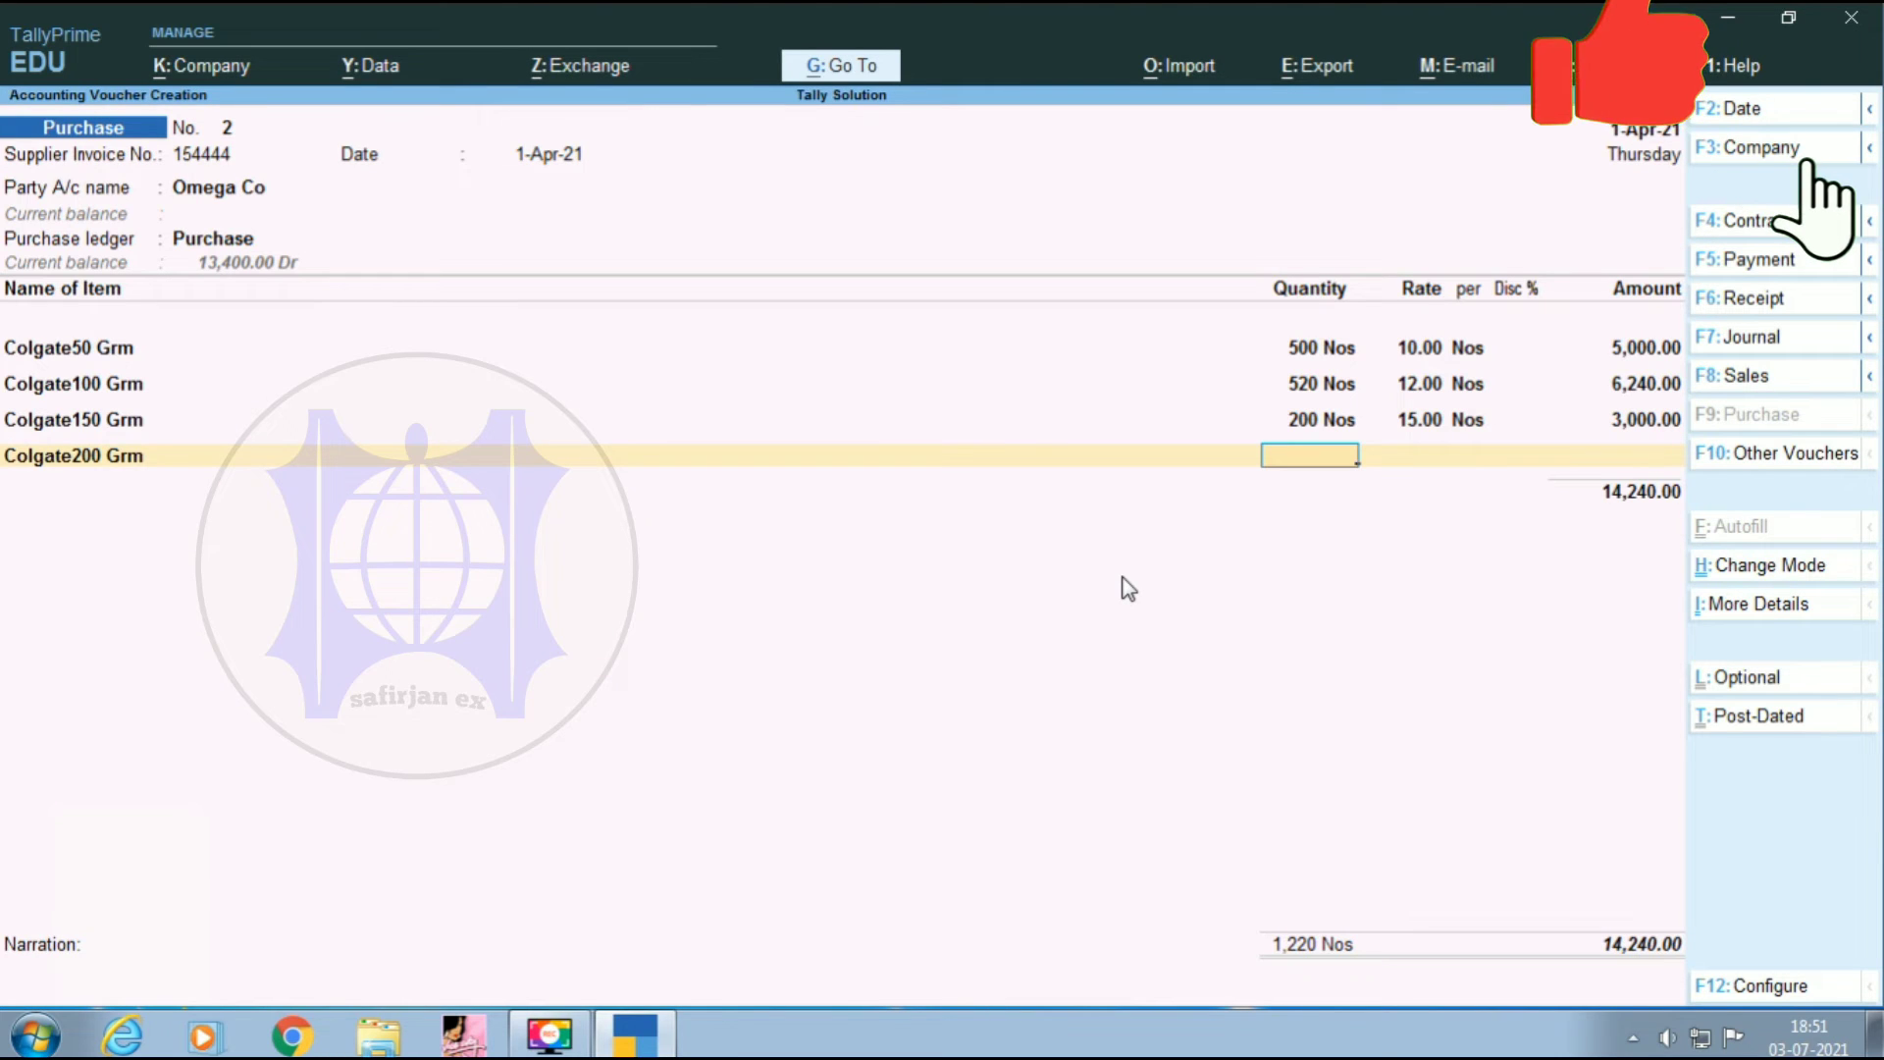
# - Enter a quantity of 100 Nos at a rate of 18.00 for Colgate200 Grm in the voucher
pyautogui.write('100')
pyautogui.press('Return')
pyautogui.press('Return')
pyautogui.press('Return')
pyautogui.press('Return')
pyautogui.press('Return')
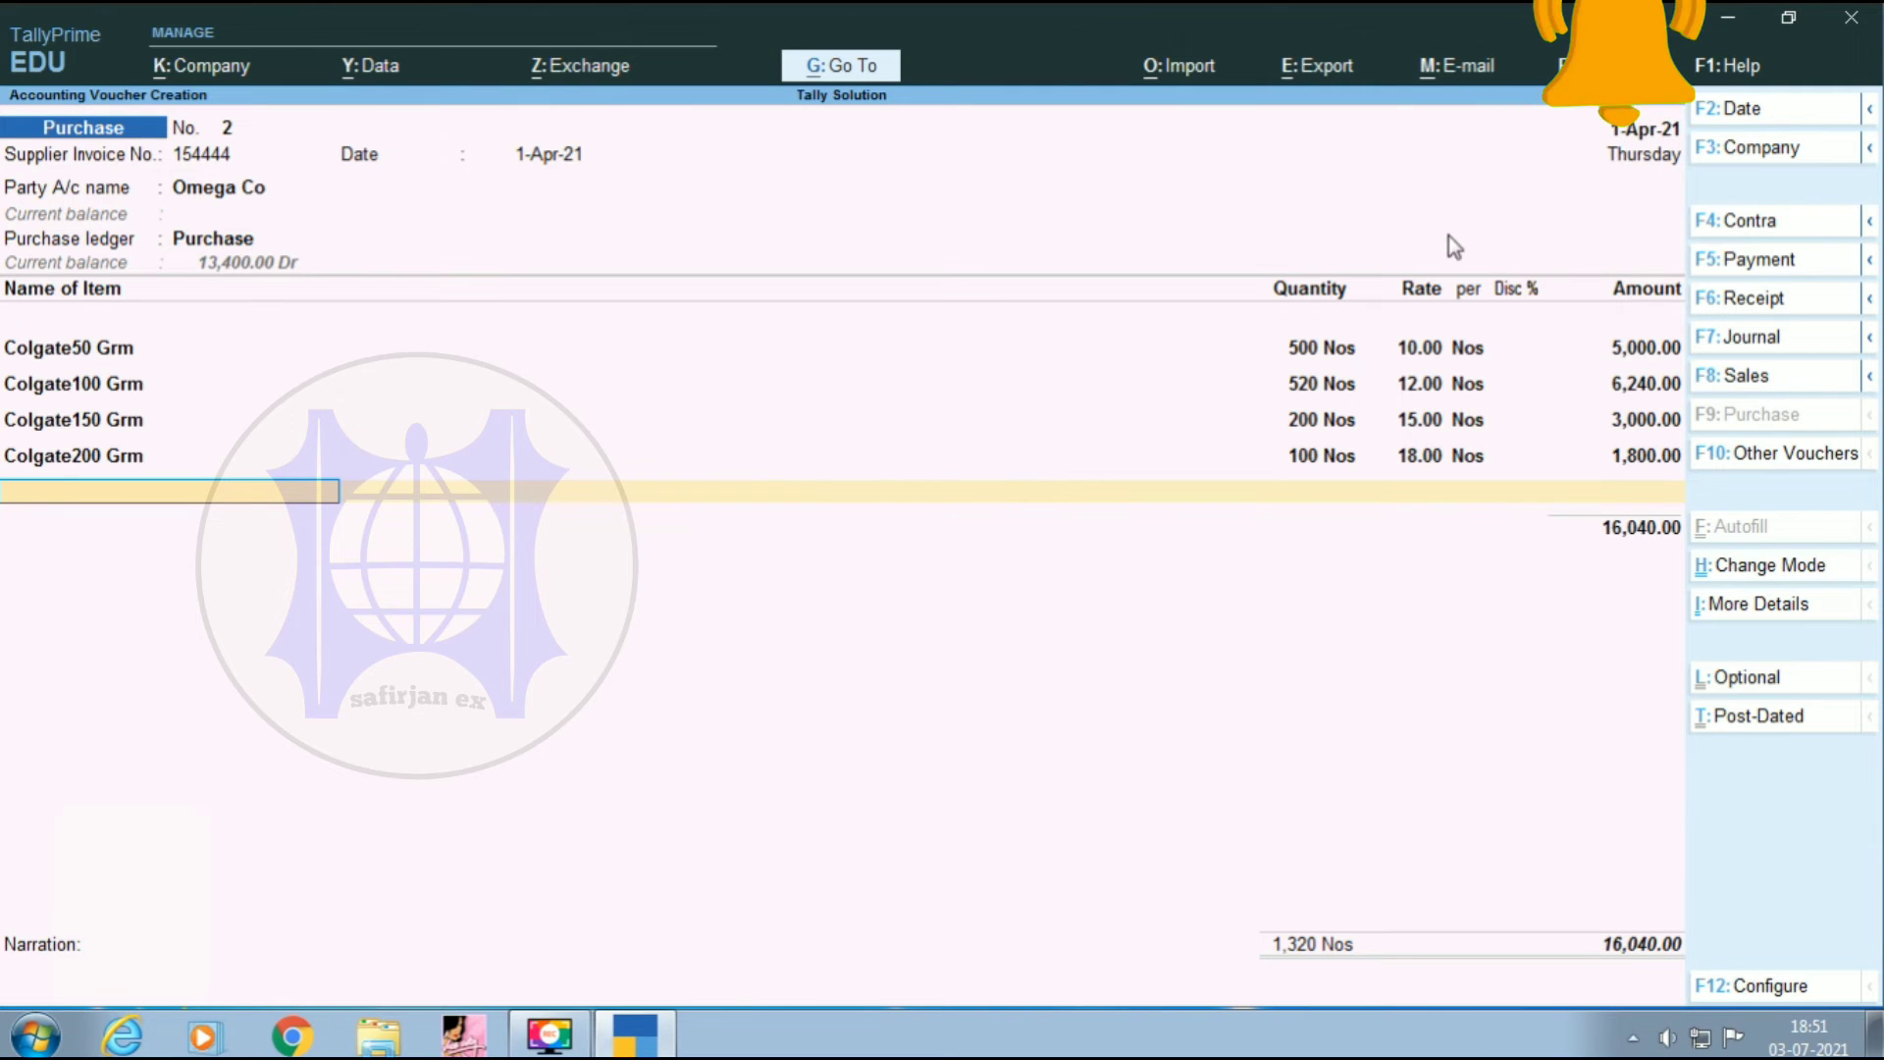
# - End the item list, accept the New Ref 154444 bill-wise details for Omega Co, and save the purchase voucher
pyautogui.press('Return')
pyautogui.press('Return')
pyautogui.press('Return')
pyautogui.press('Return')
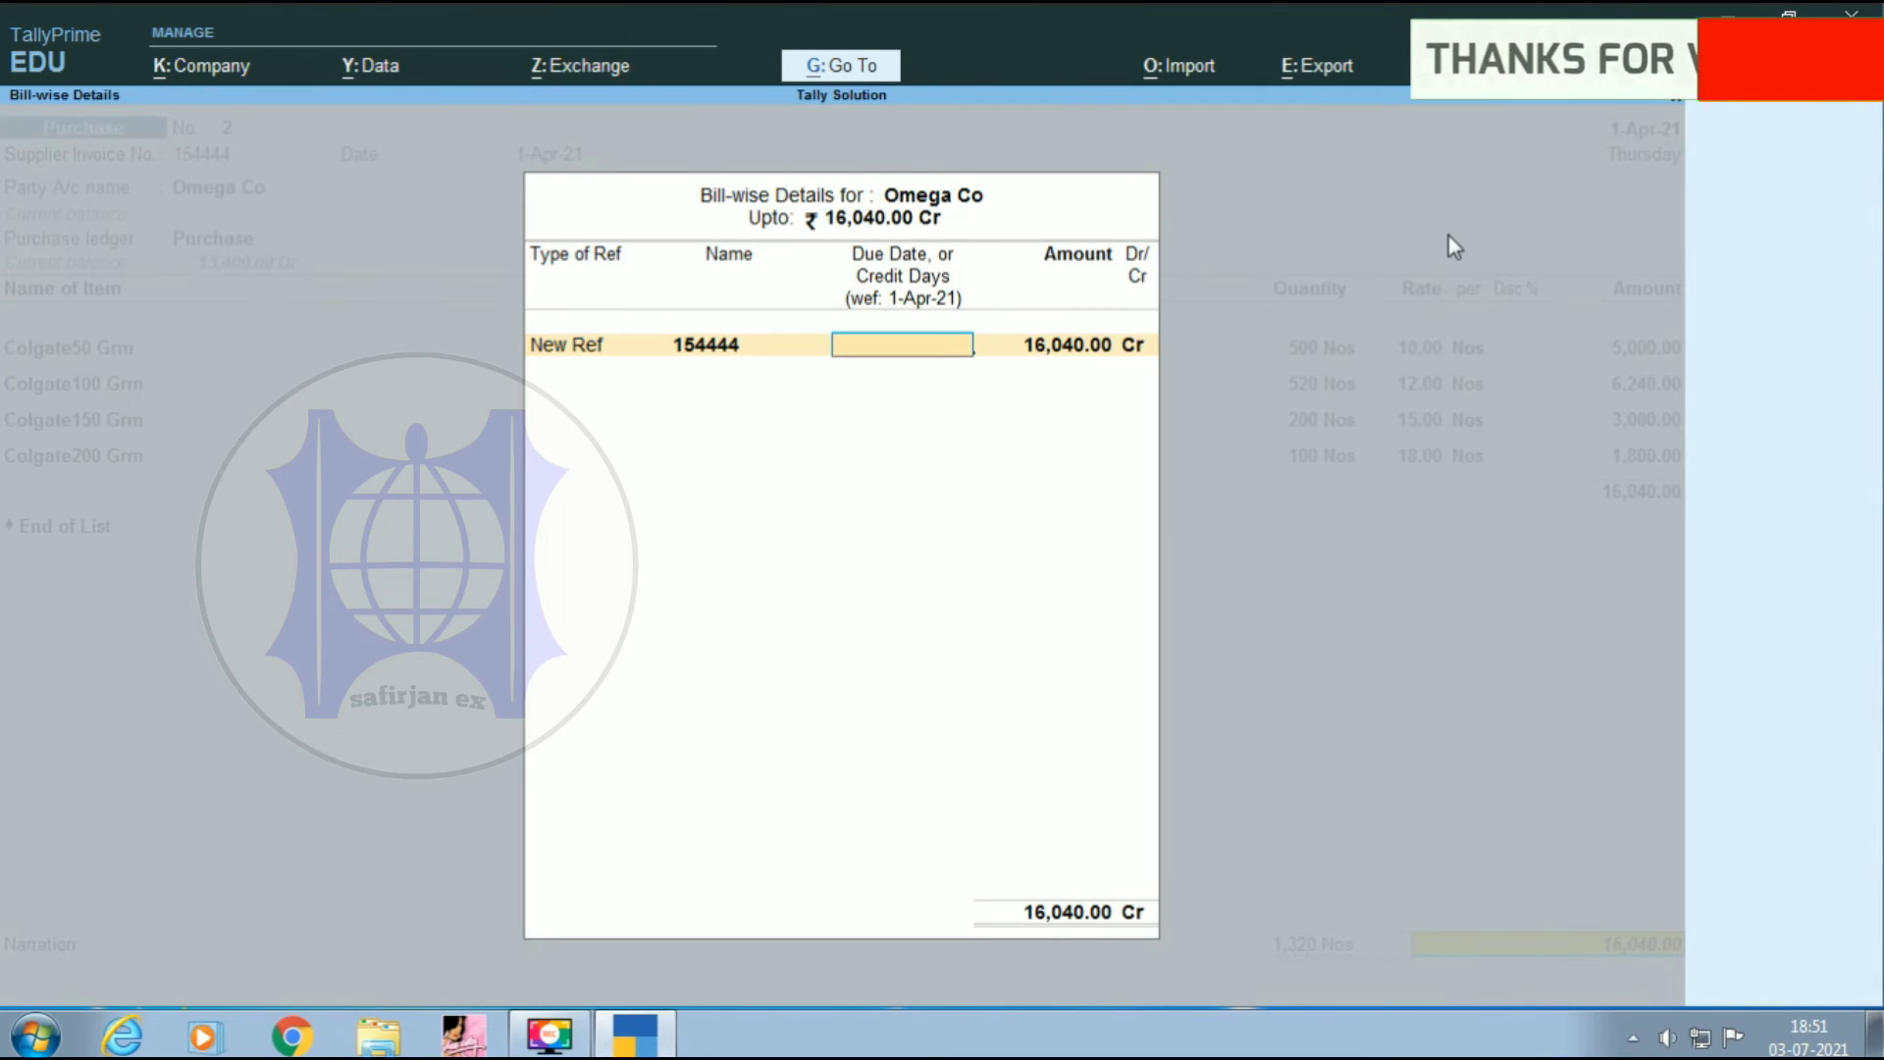
pyautogui.press('Return')
pyautogui.press('Return')
pyautogui.press('Return')
pyautogui.press('Return')
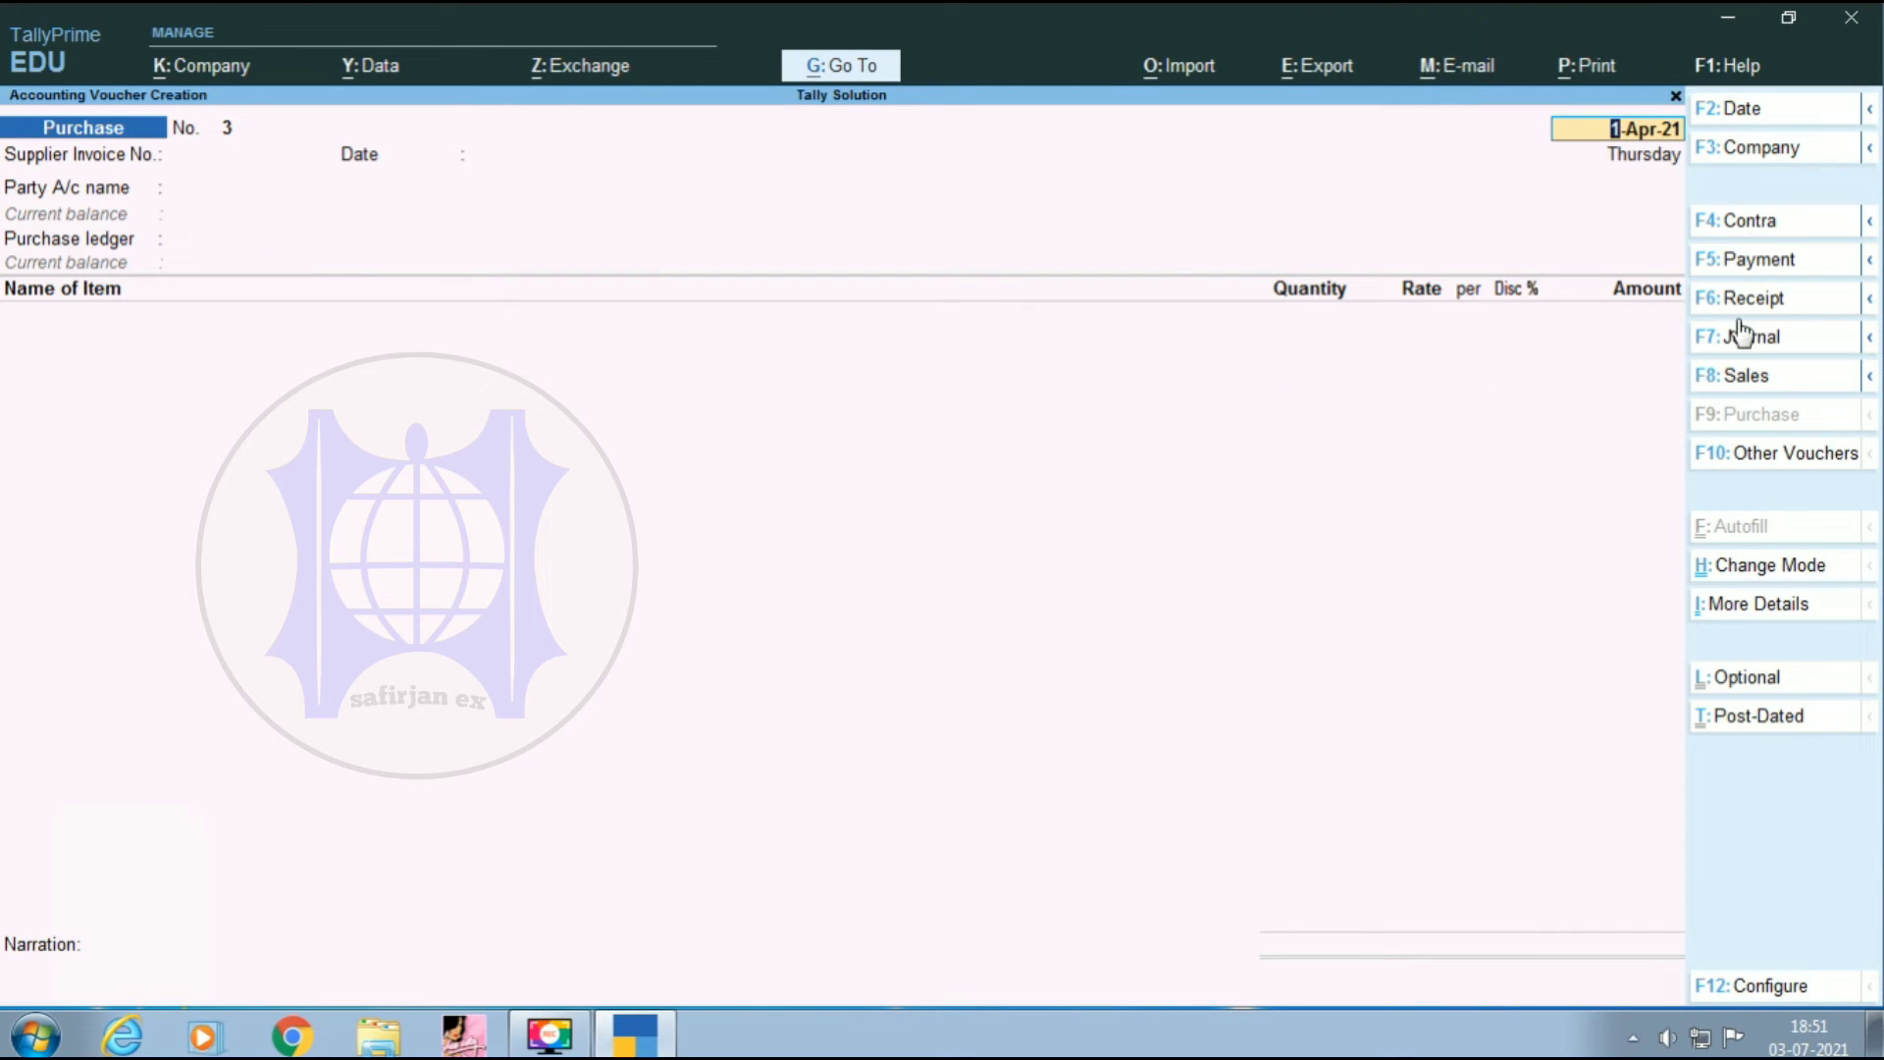
# - Start a Sales voucher and choose Gh Company as the party account
pyautogui.click(1747, 376)
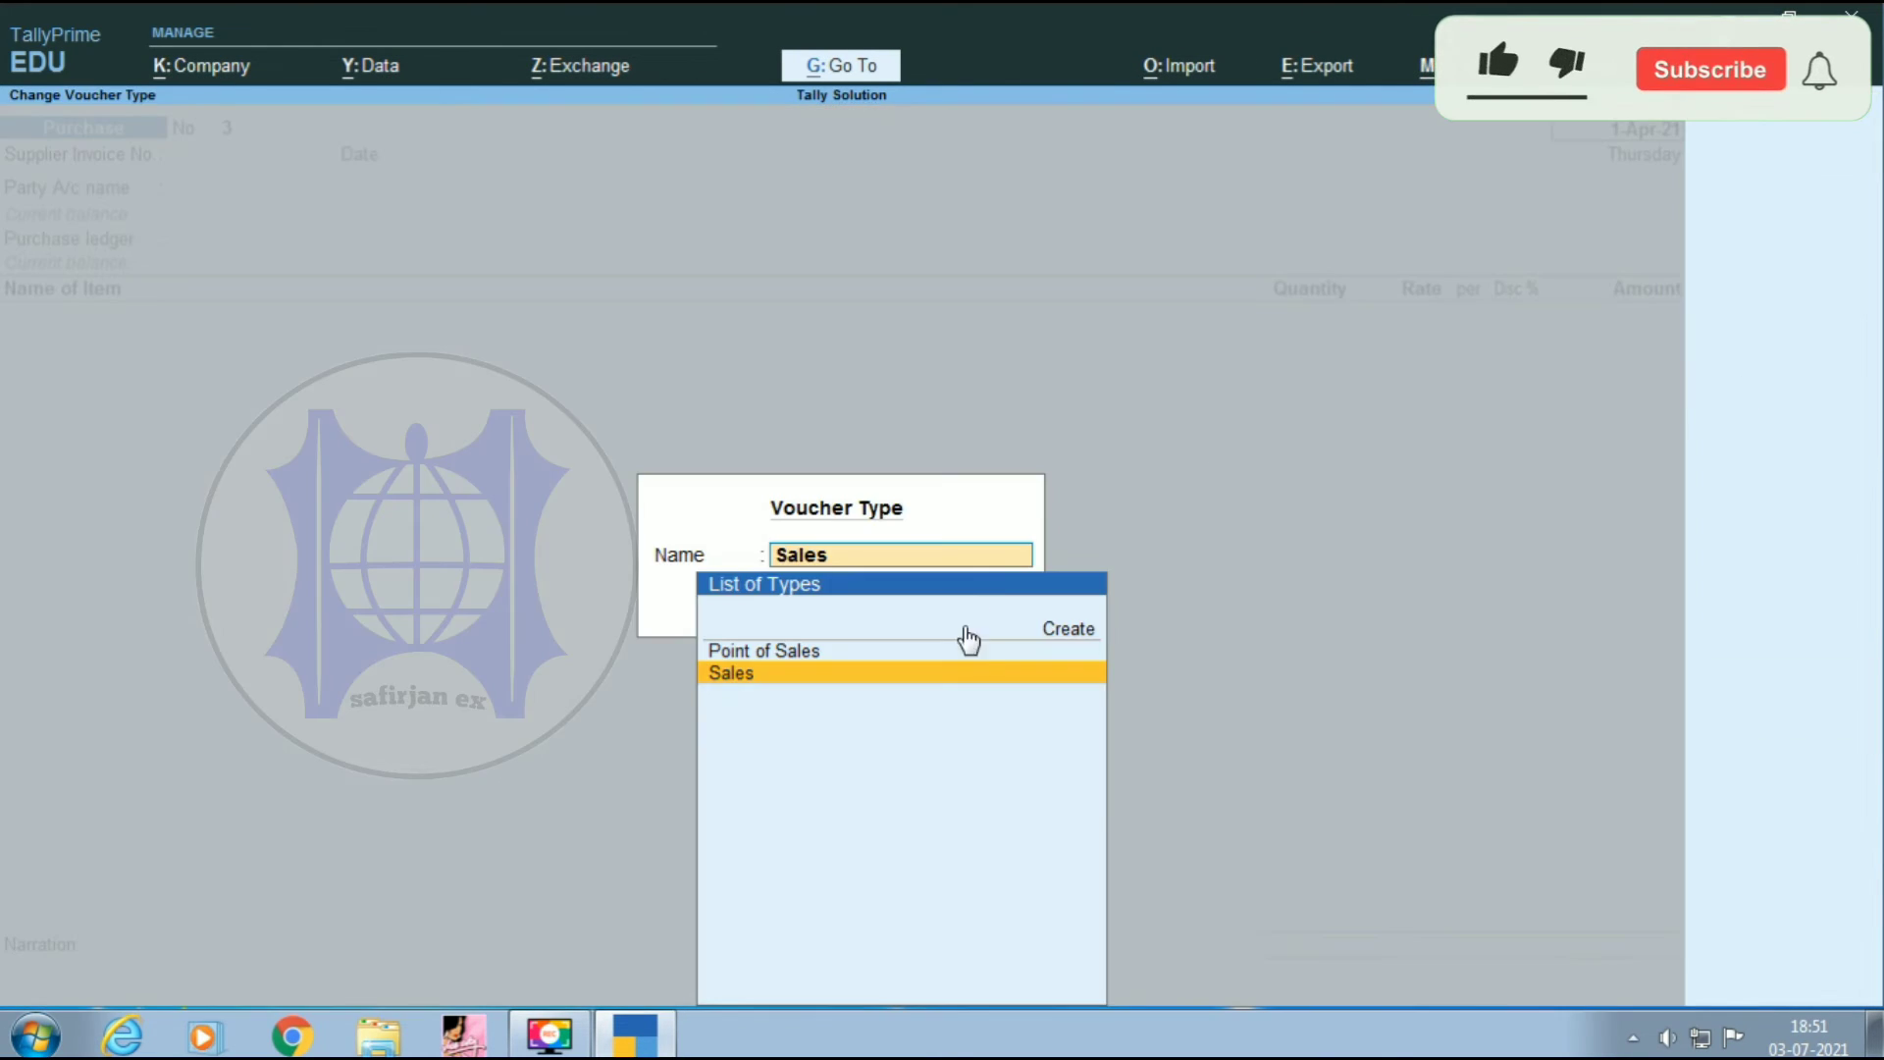
pyautogui.click(1055, 667)
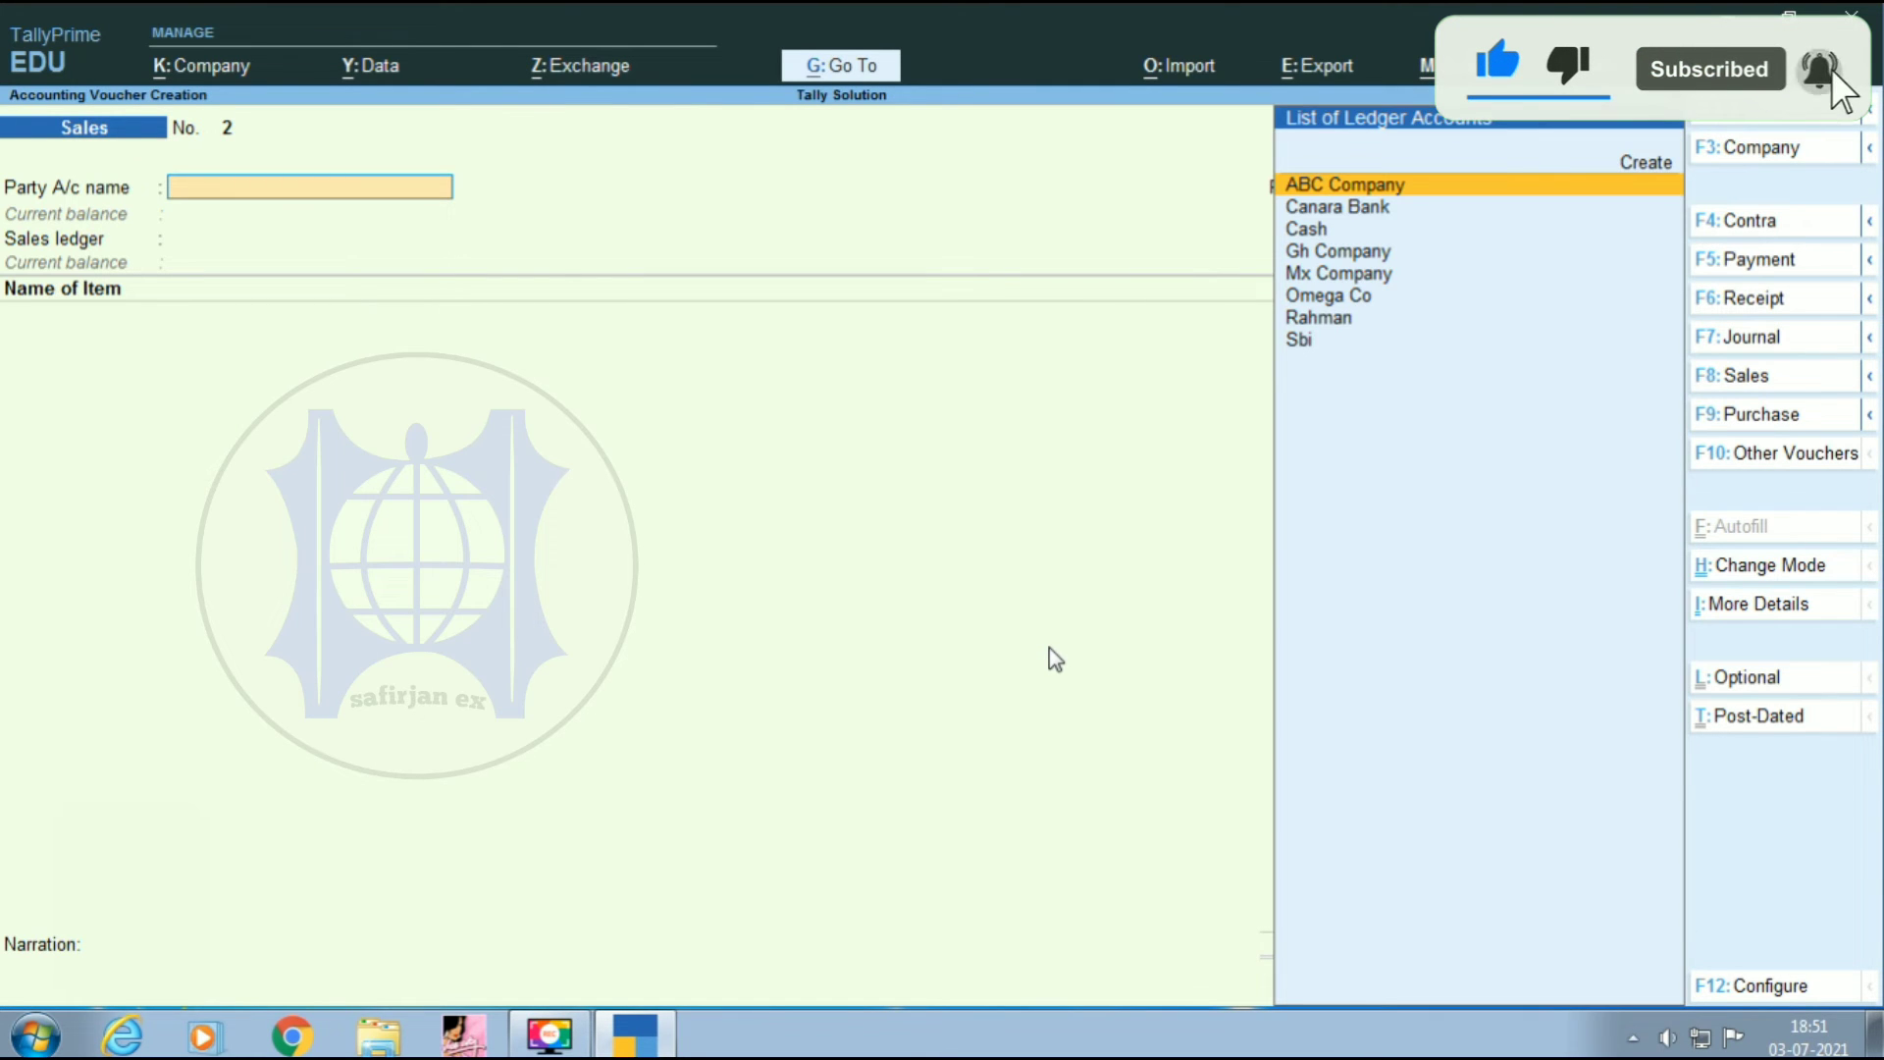
pyautogui.press('Down')
pyautogui.press('Down')
pyautogui.press('Down')
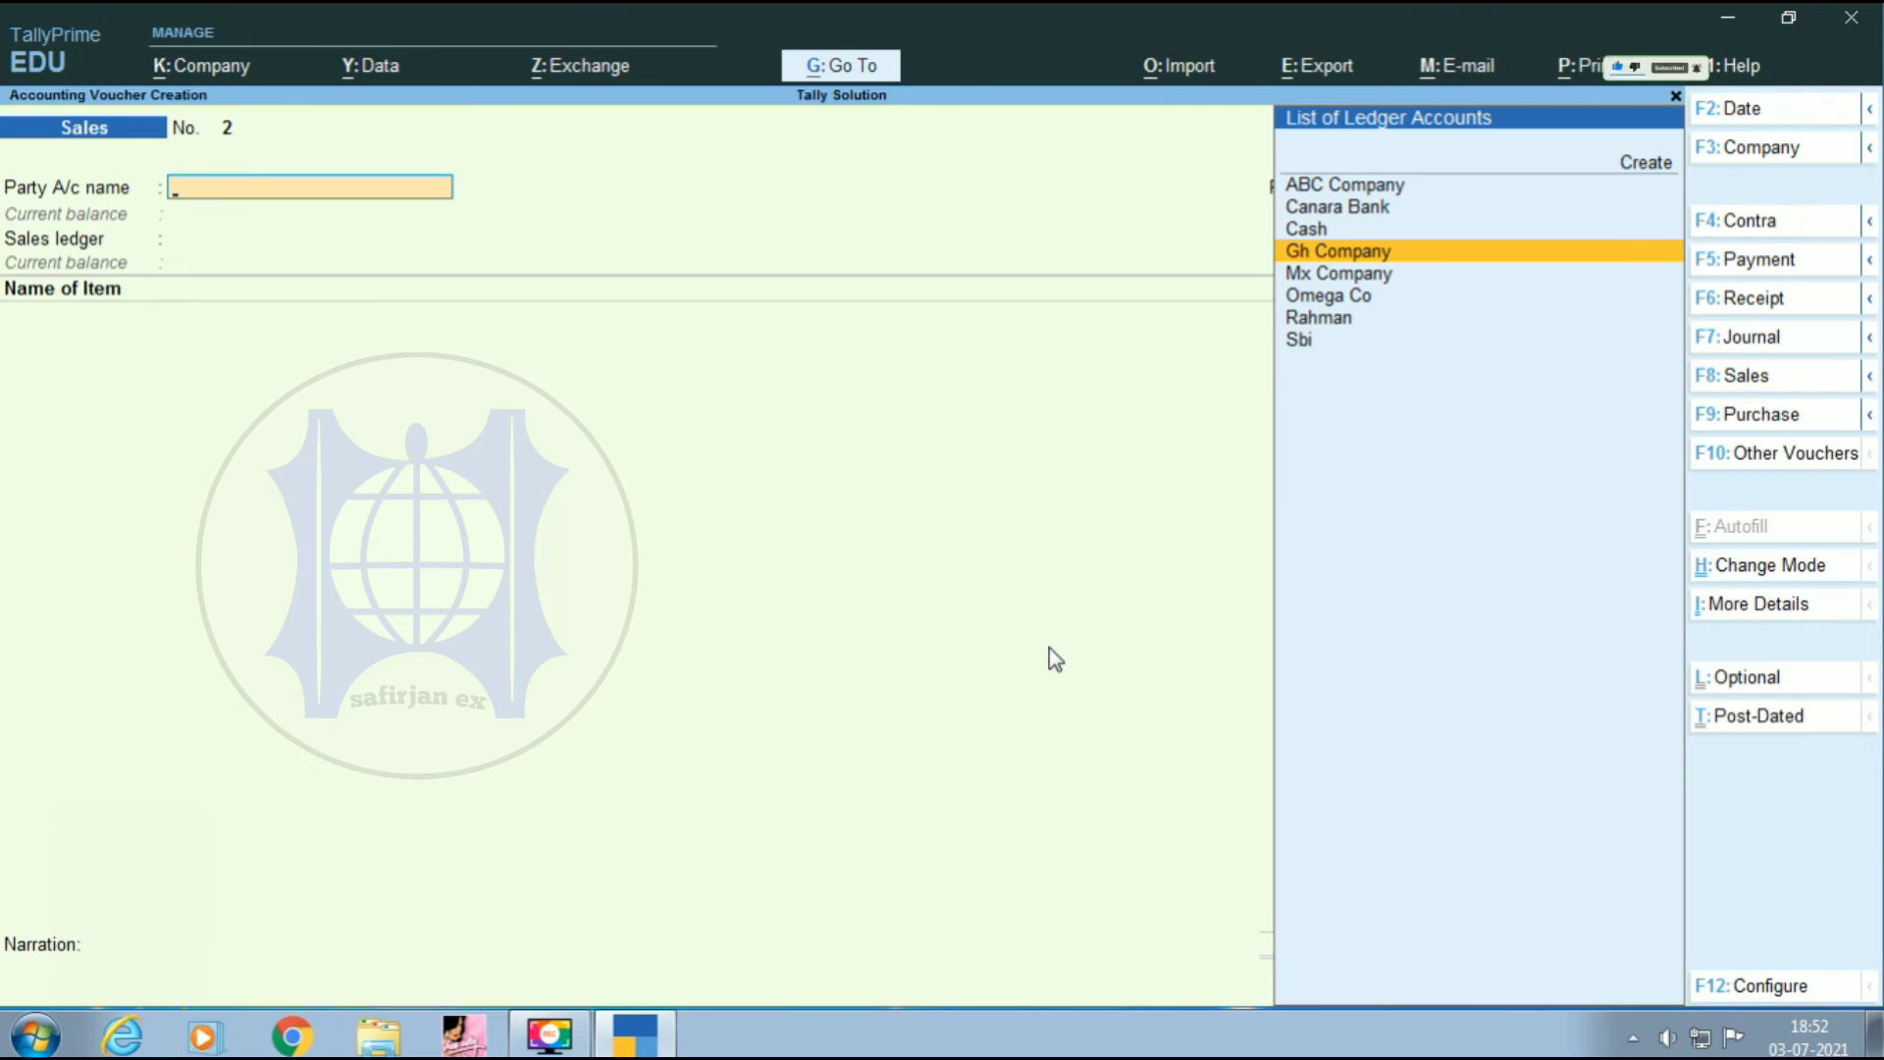
pyautogui.press('Return')
# - Leave Gh Company's dispatch and order details blank, accept its party details, and choose Sales as the sales ledger
pyautogui.press('Return')
pyautogui.press('Return')
pyautogui.press('Return')
pyautogui.press('Return')
pyautogui.press('Return')
pyautogui.press('Return')
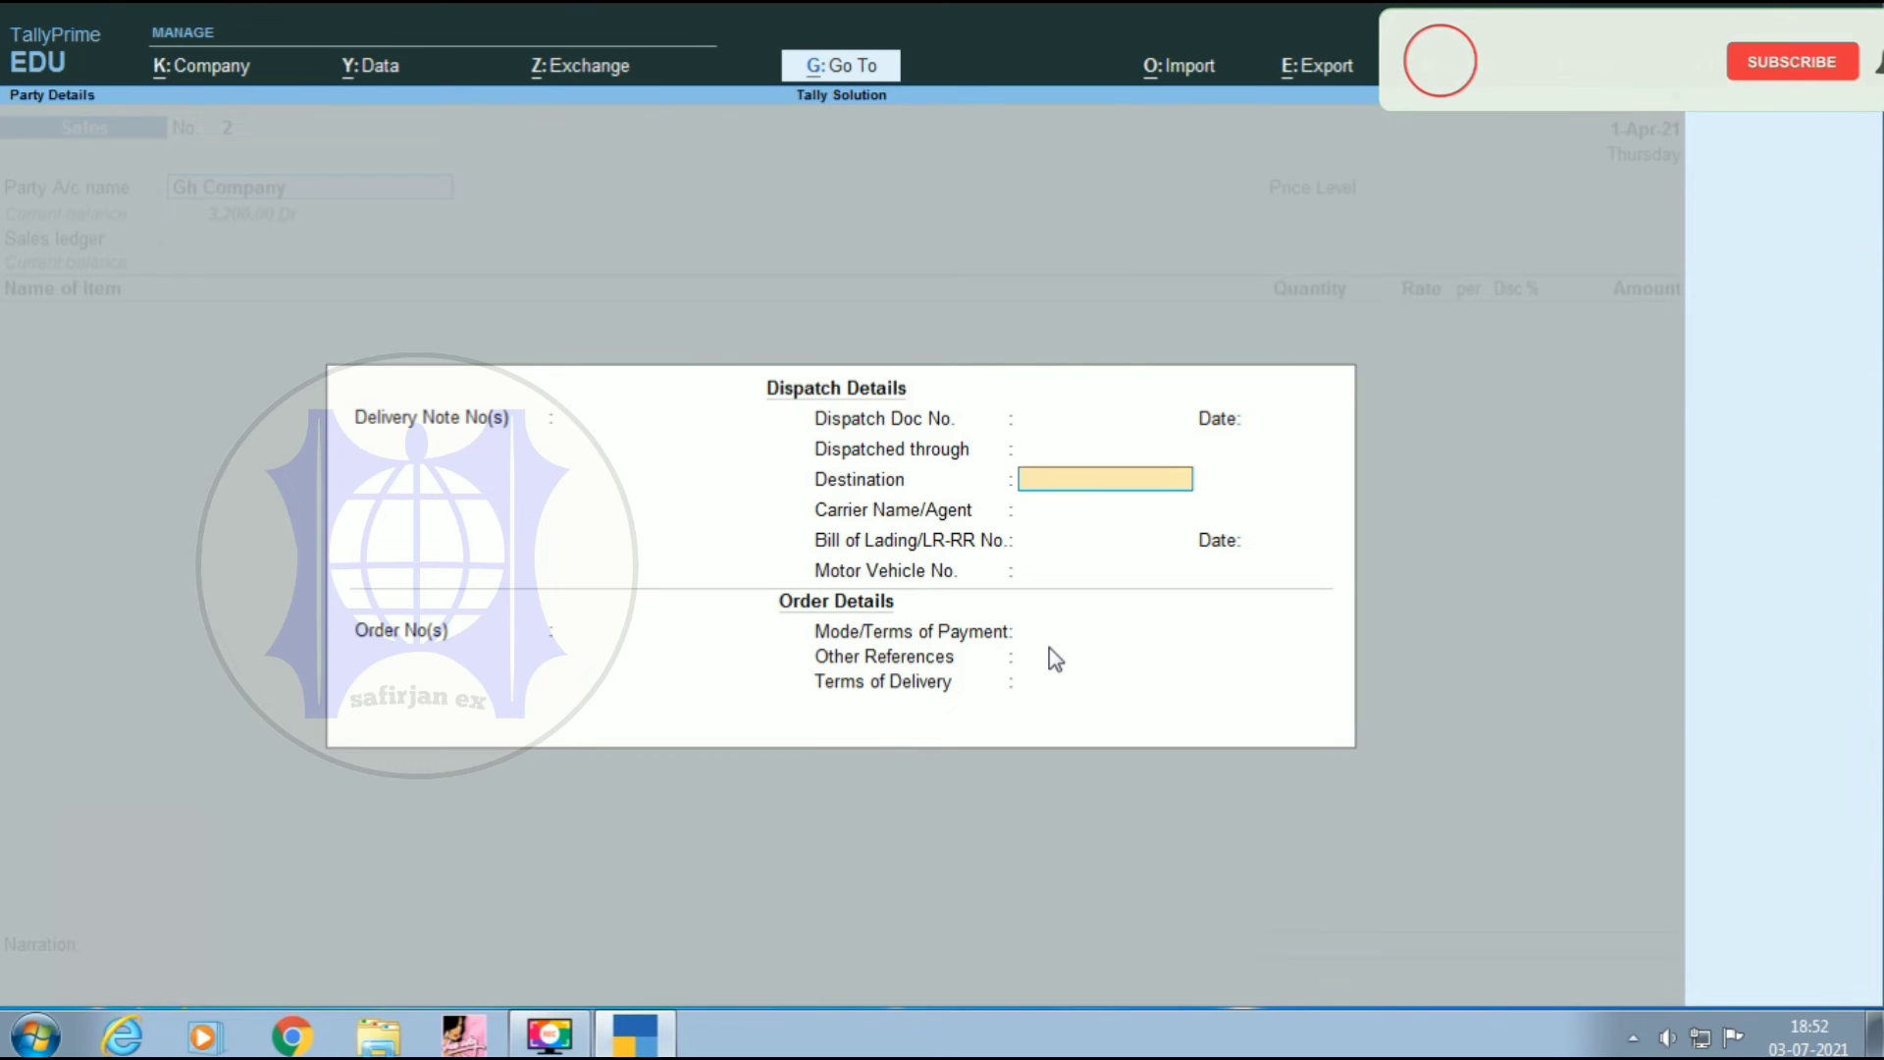
pyautogui.press('Return')
pyautogui.press('Return')
pyautogui.press('Return')
pyautogui.press('Return')
pyautogui.press('Return')
pyautogui.press('Return')
pyautogui.press('Return')
pyautogui.press('Return')
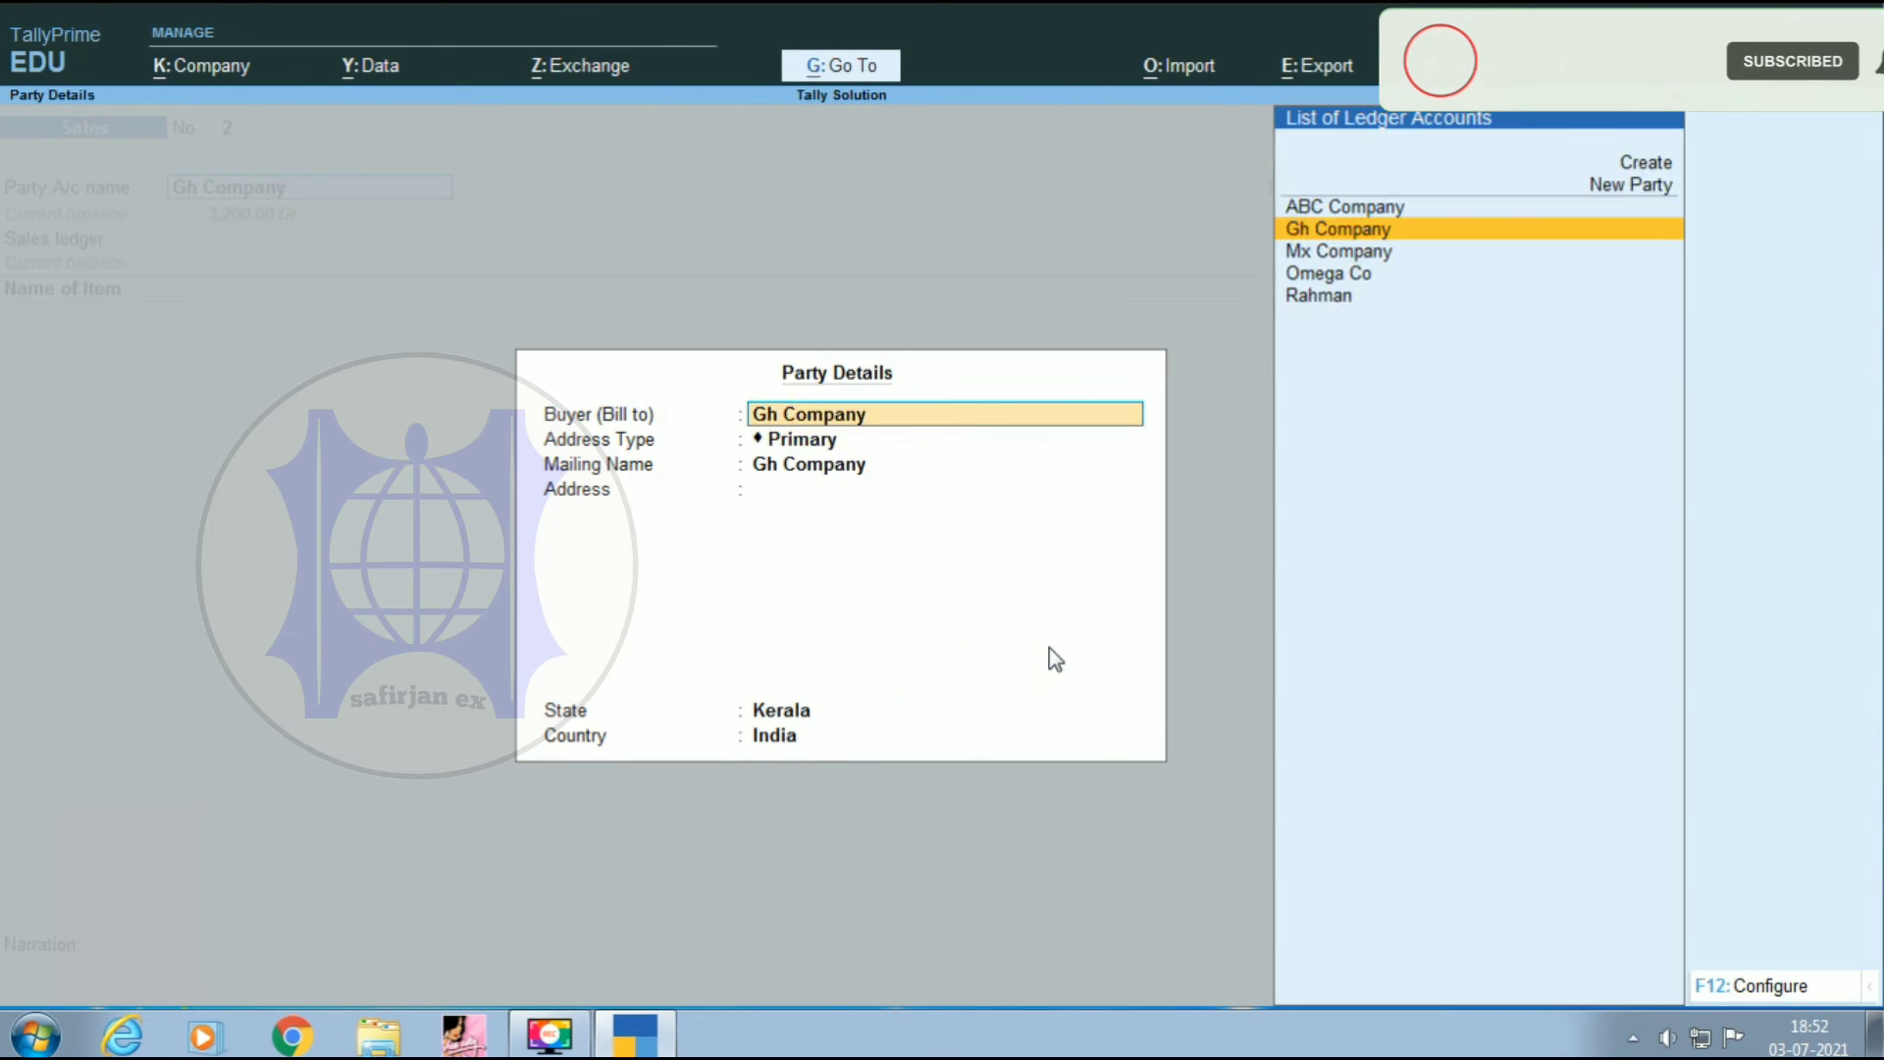
pyautogui.press('Return')
pyautogui.press('Return')
pyautogui.press('Return')
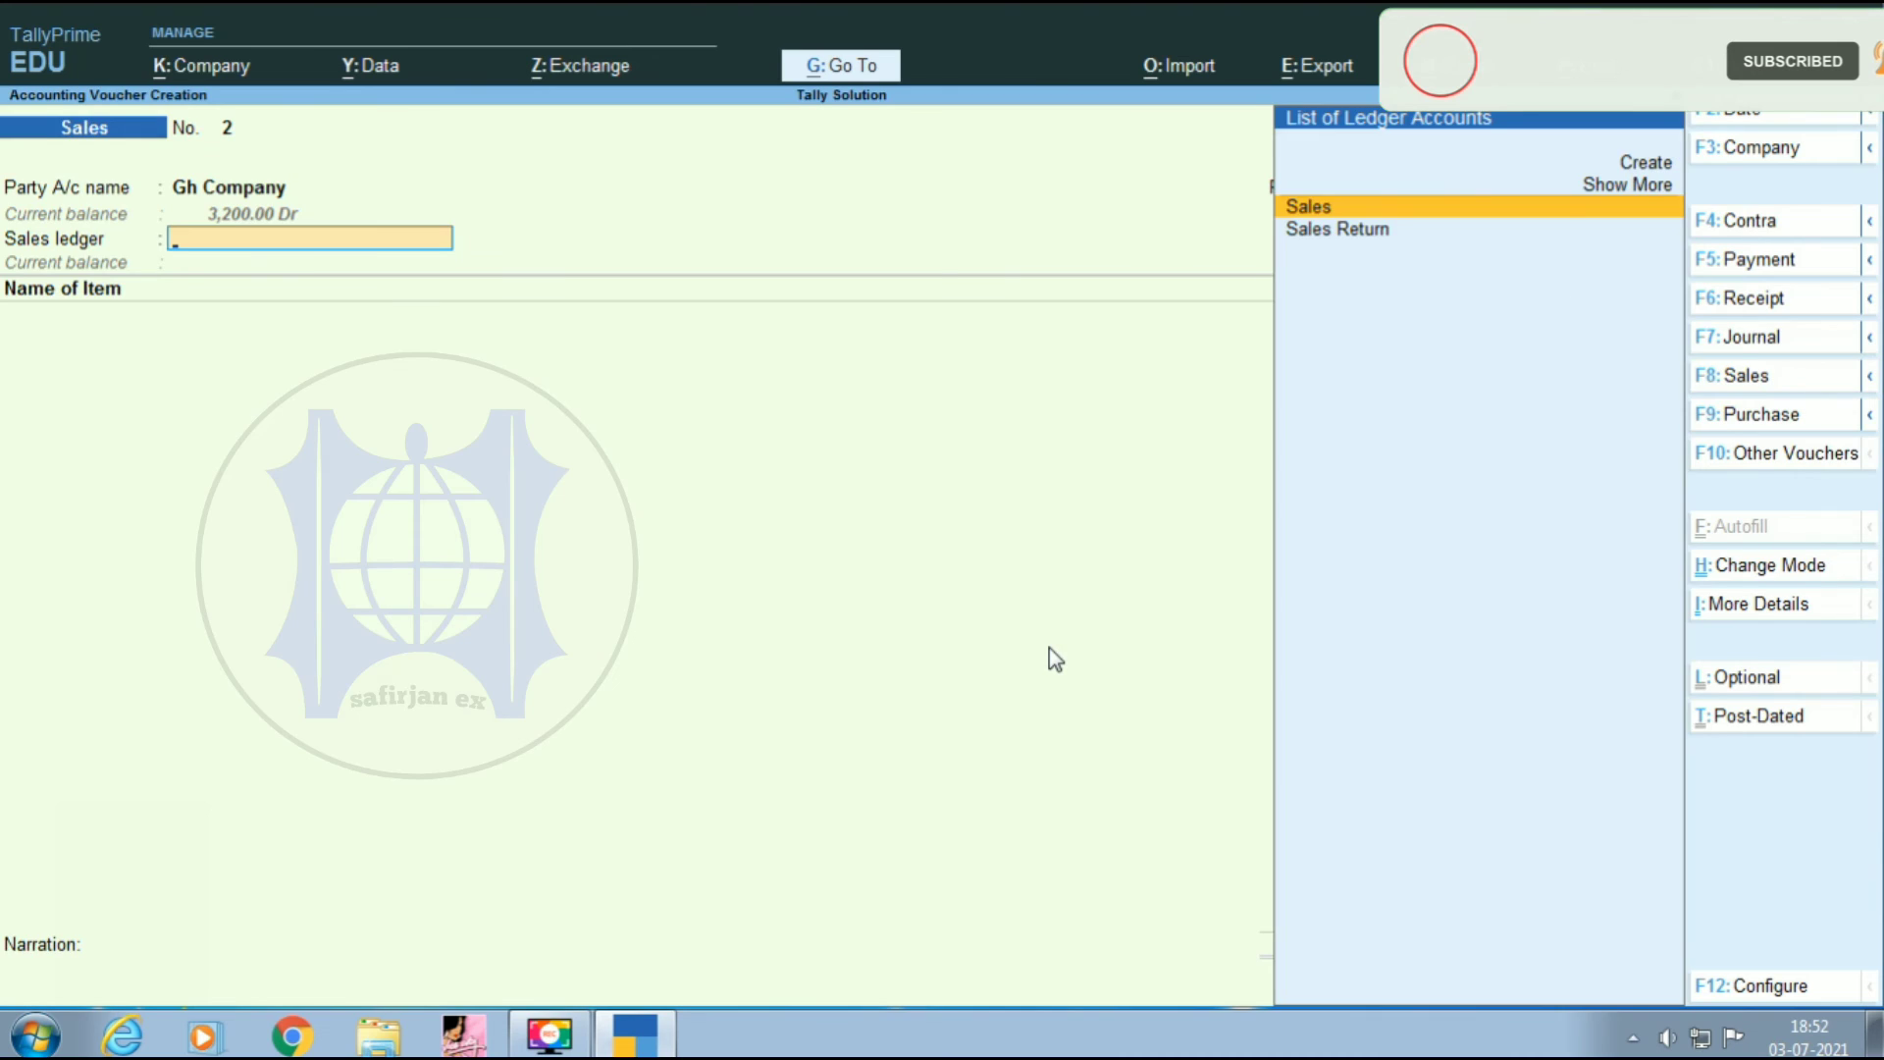
pyautogui.press('Return')
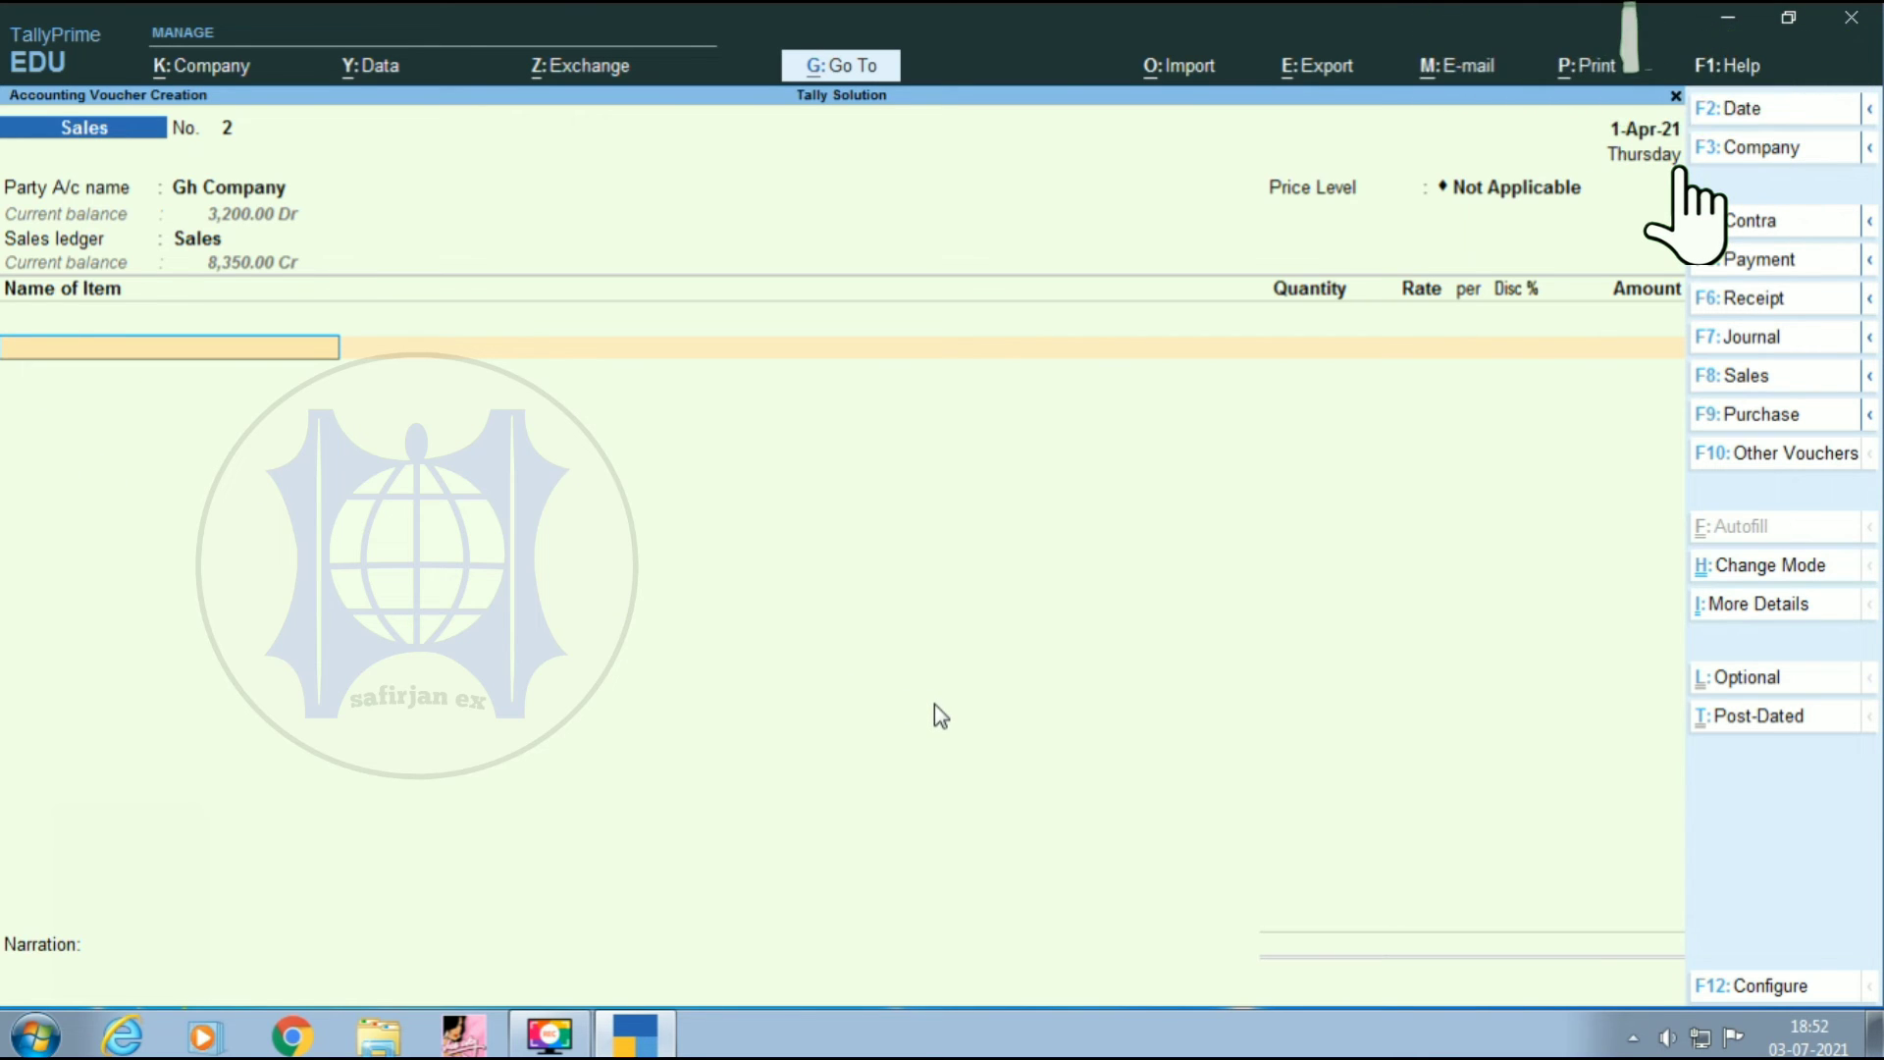
# - Add Colgate50 Grm to the sales voucher by its alias 1001, with 50 Nos at a rate of 25.00
pyautogui.write('1001')
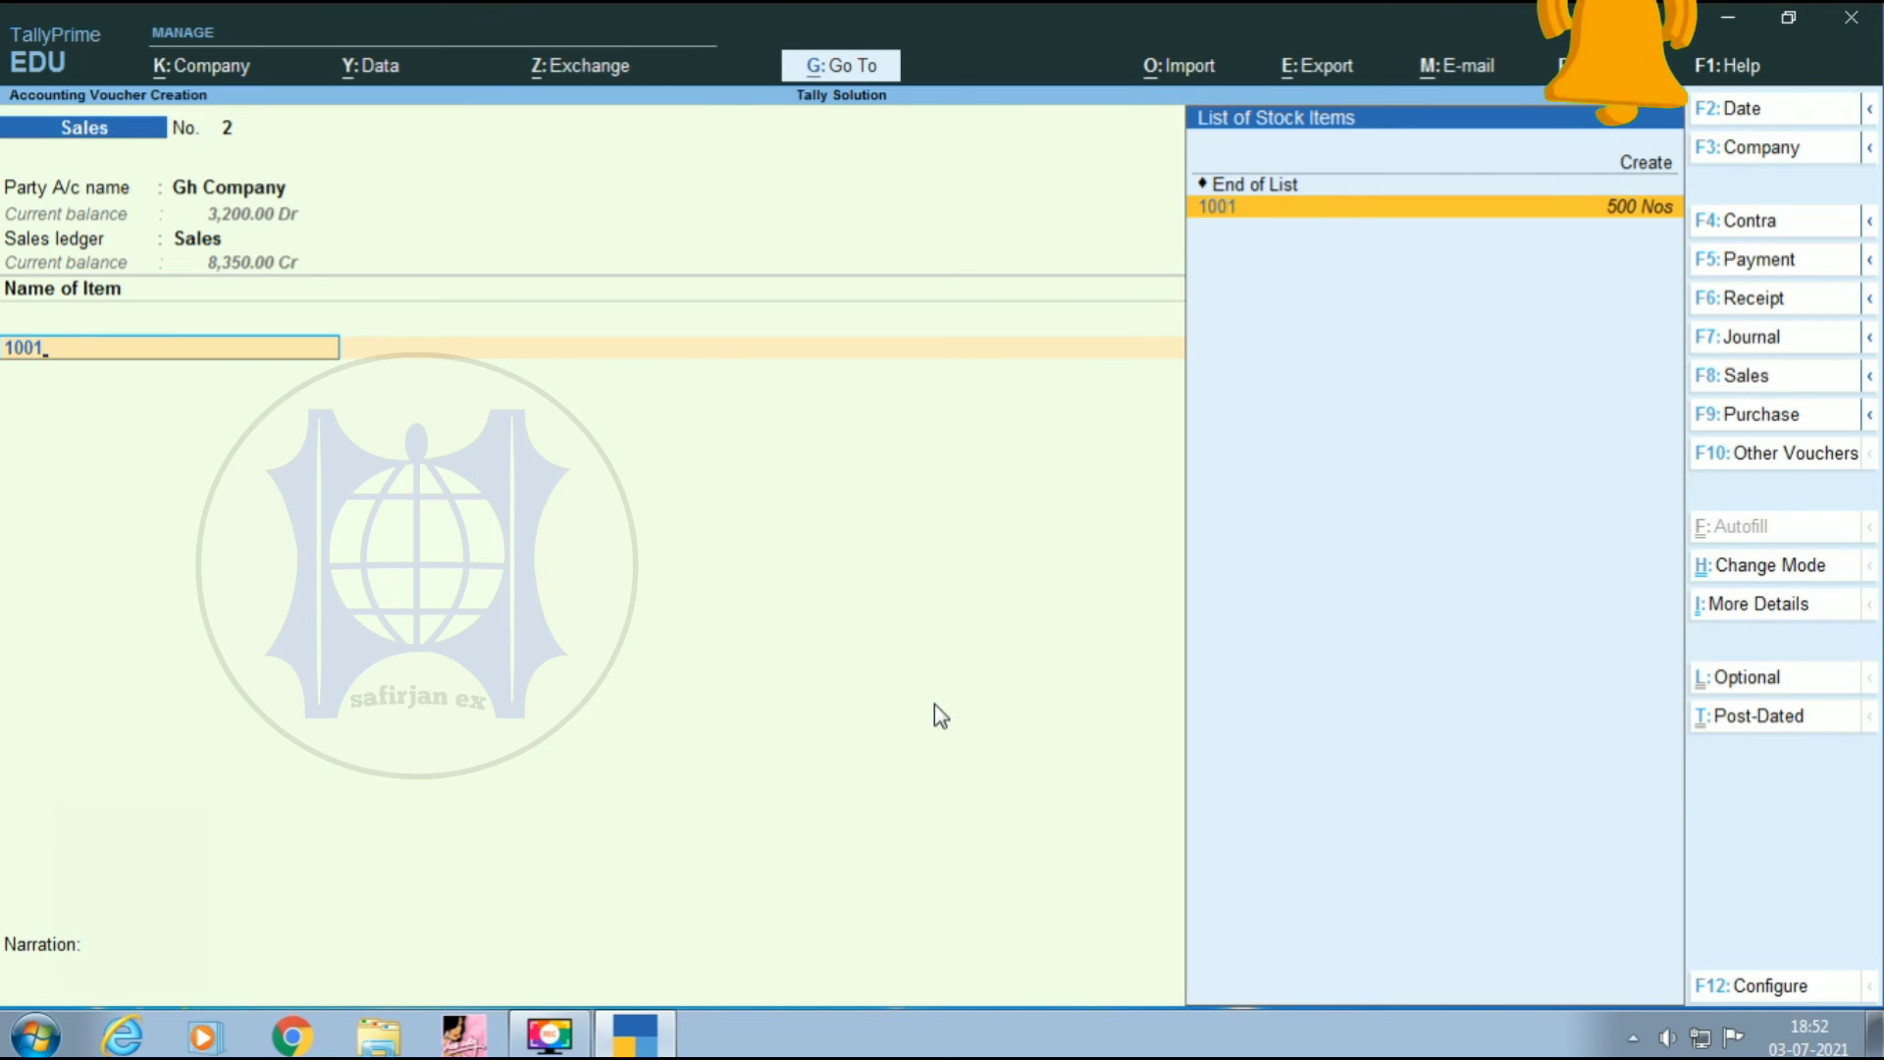
pyautogui.press('Return')
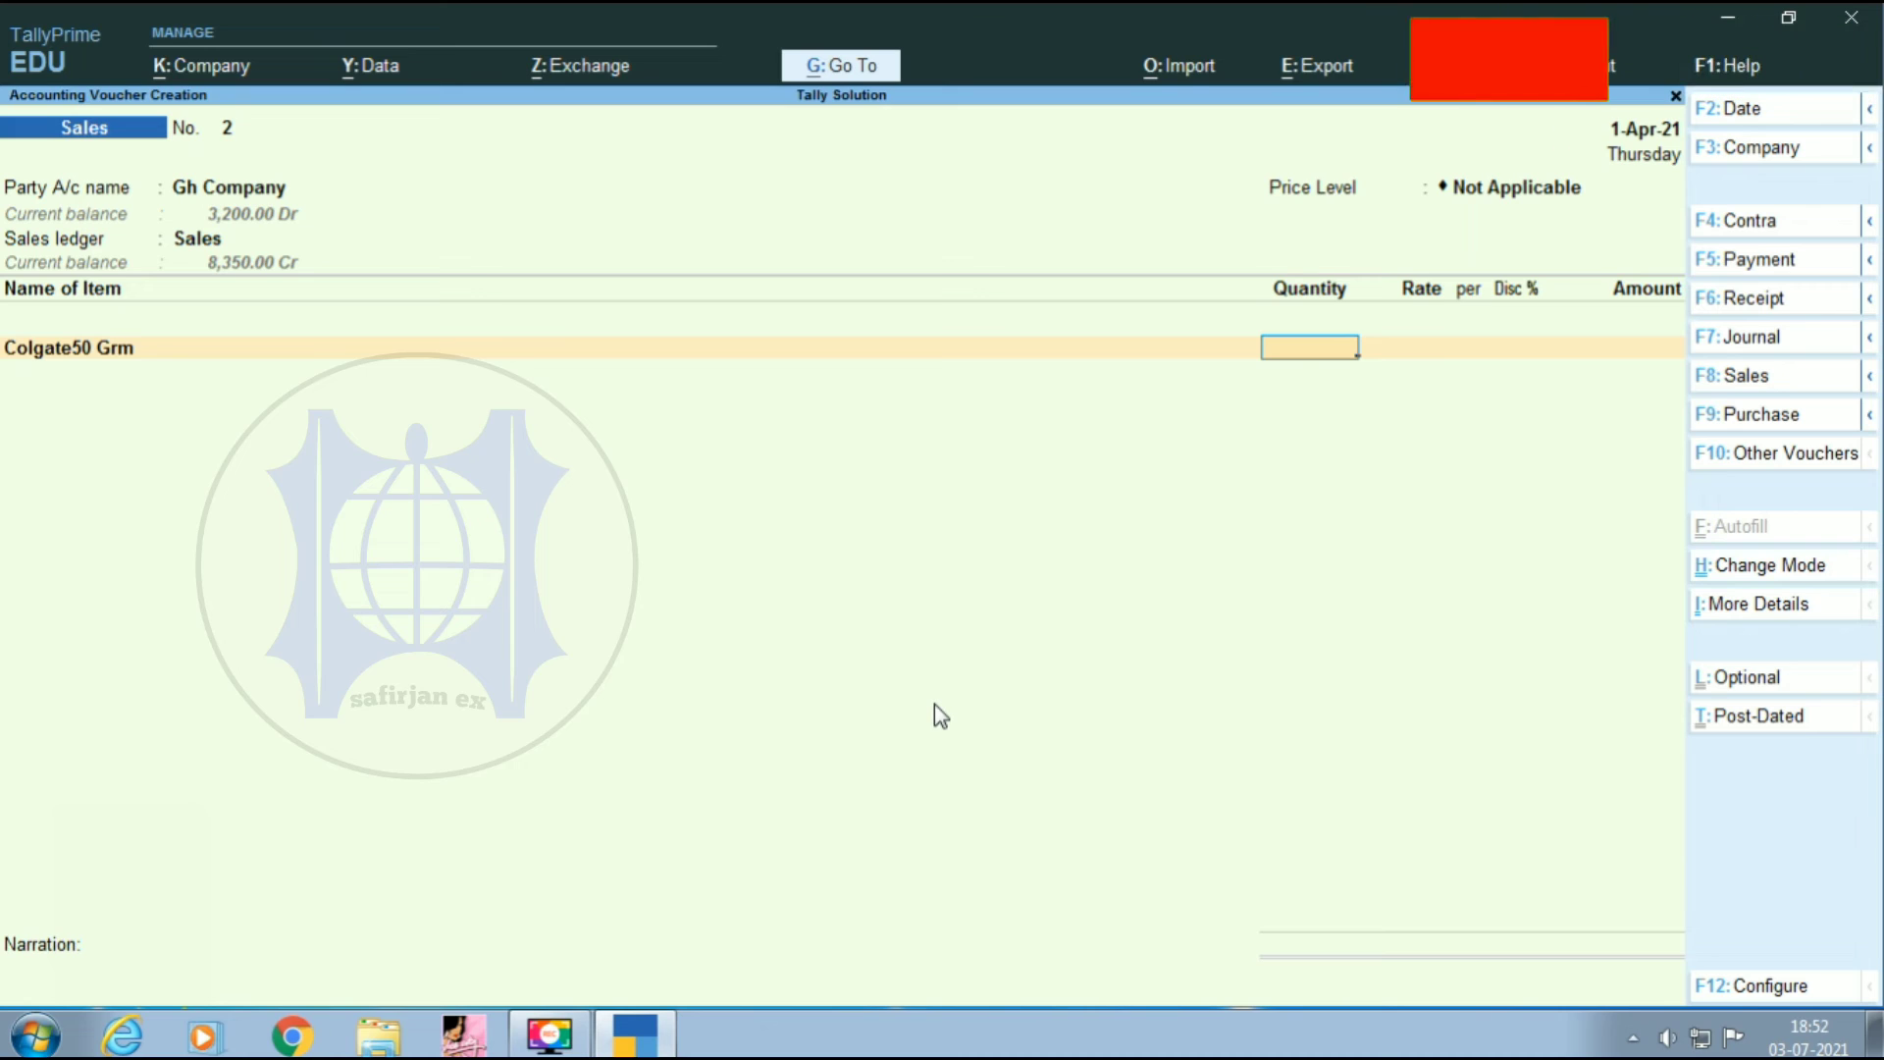
pyautogui.write('25')
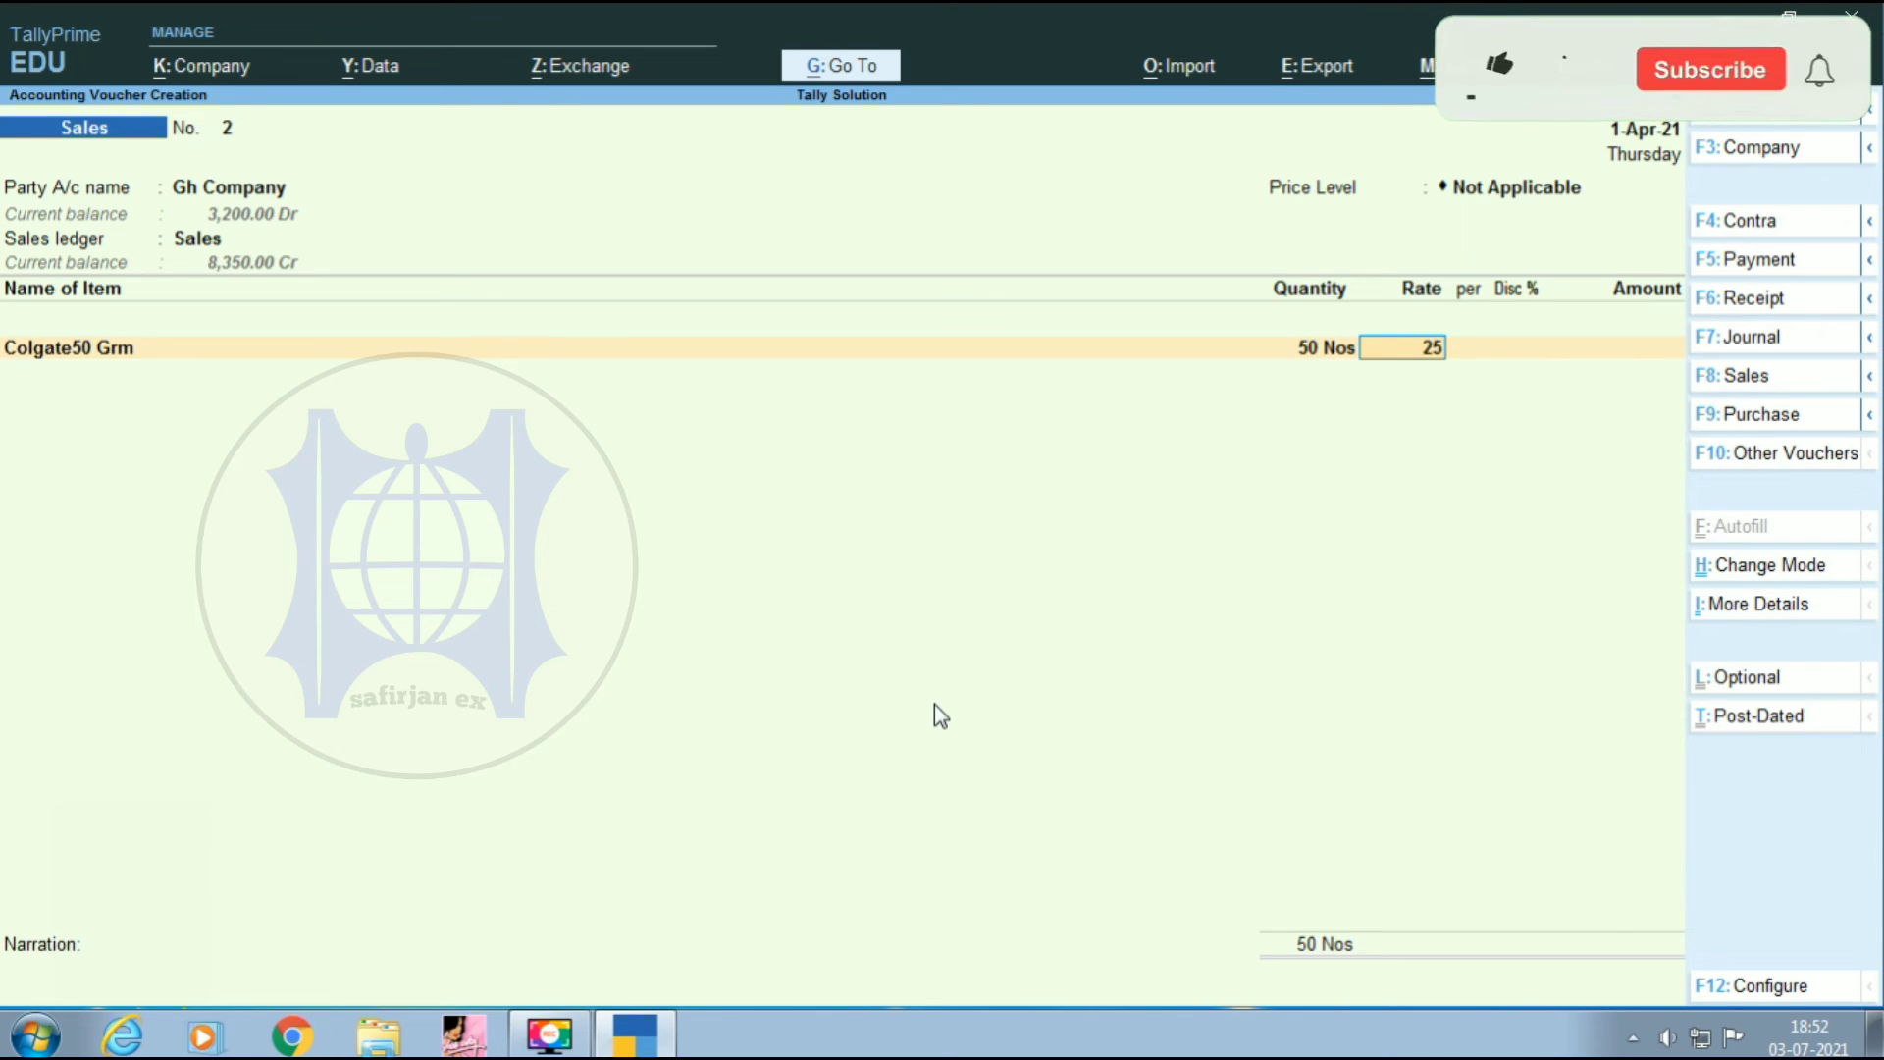
pyautogui.press('Return')
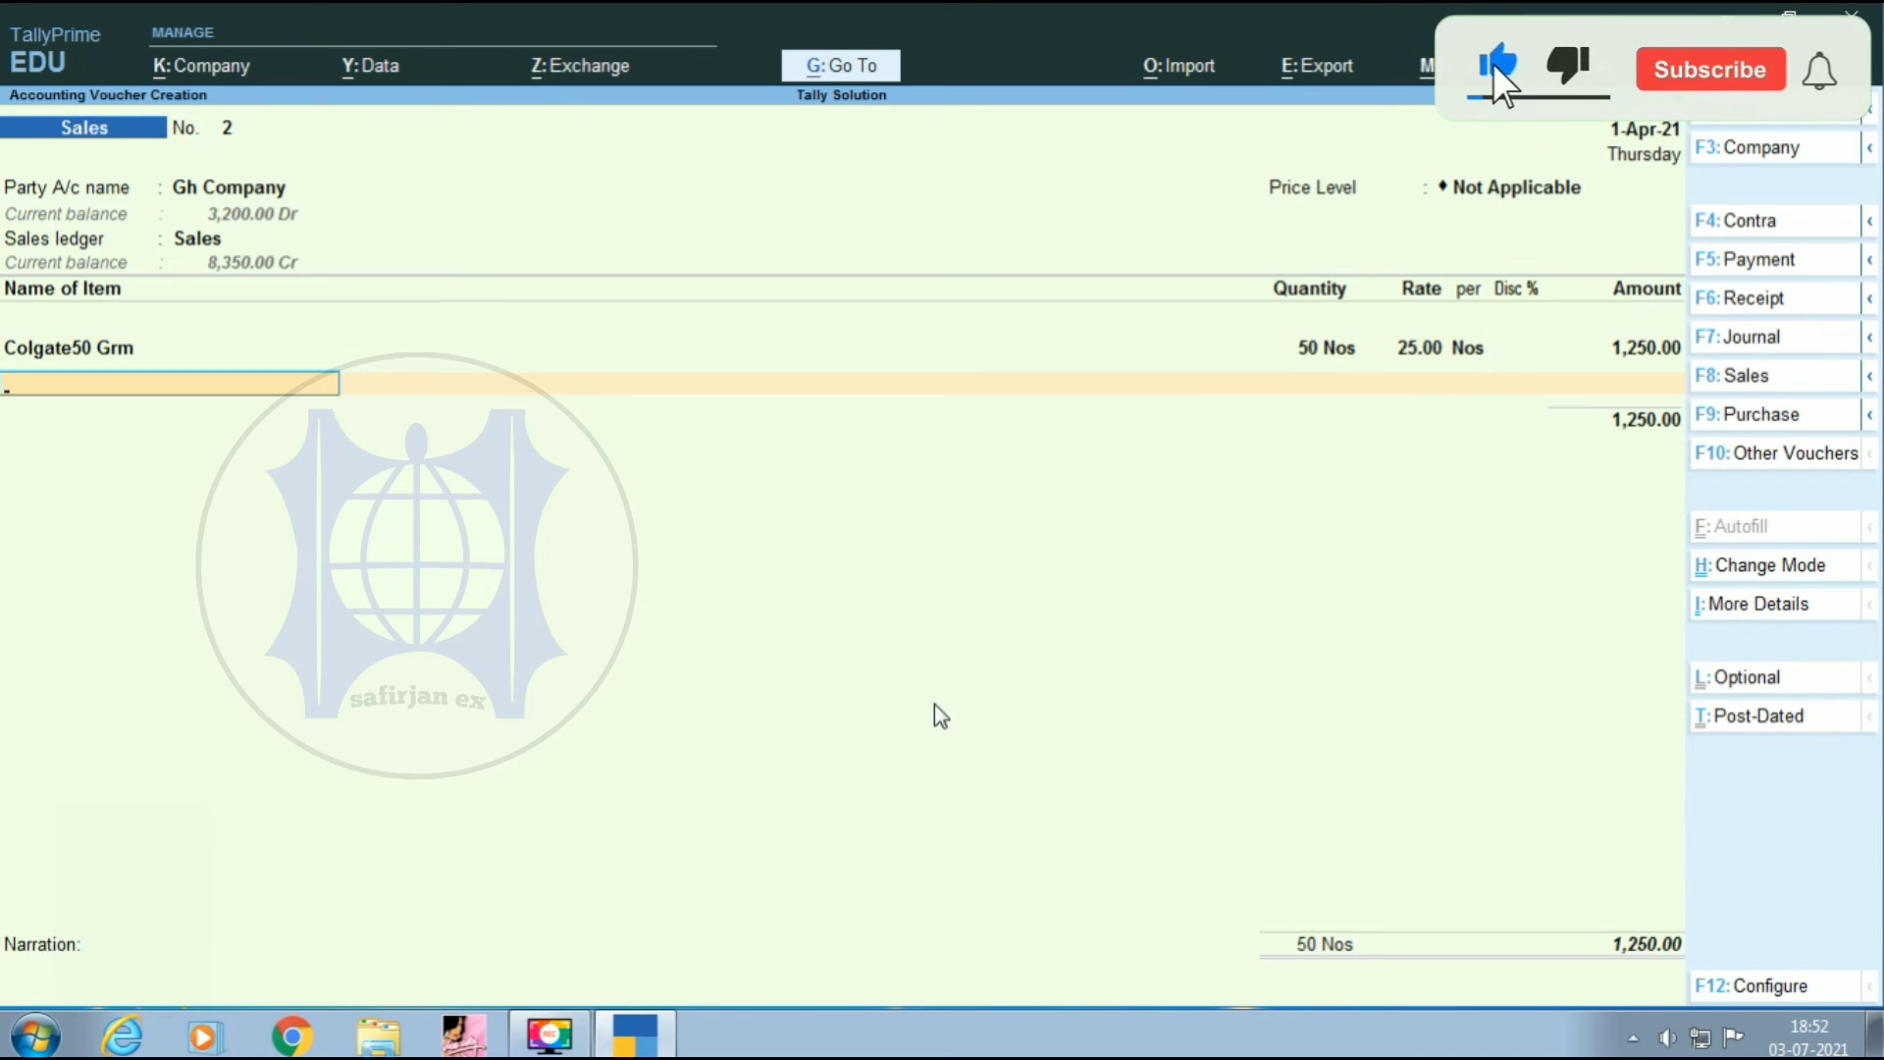
# - Add Colgate100 Grm to the sales voucher by its alias 1002, with 55 Nos at a rate of 22.00
pyautogui.write('100g')
pyautogui.press('Return')
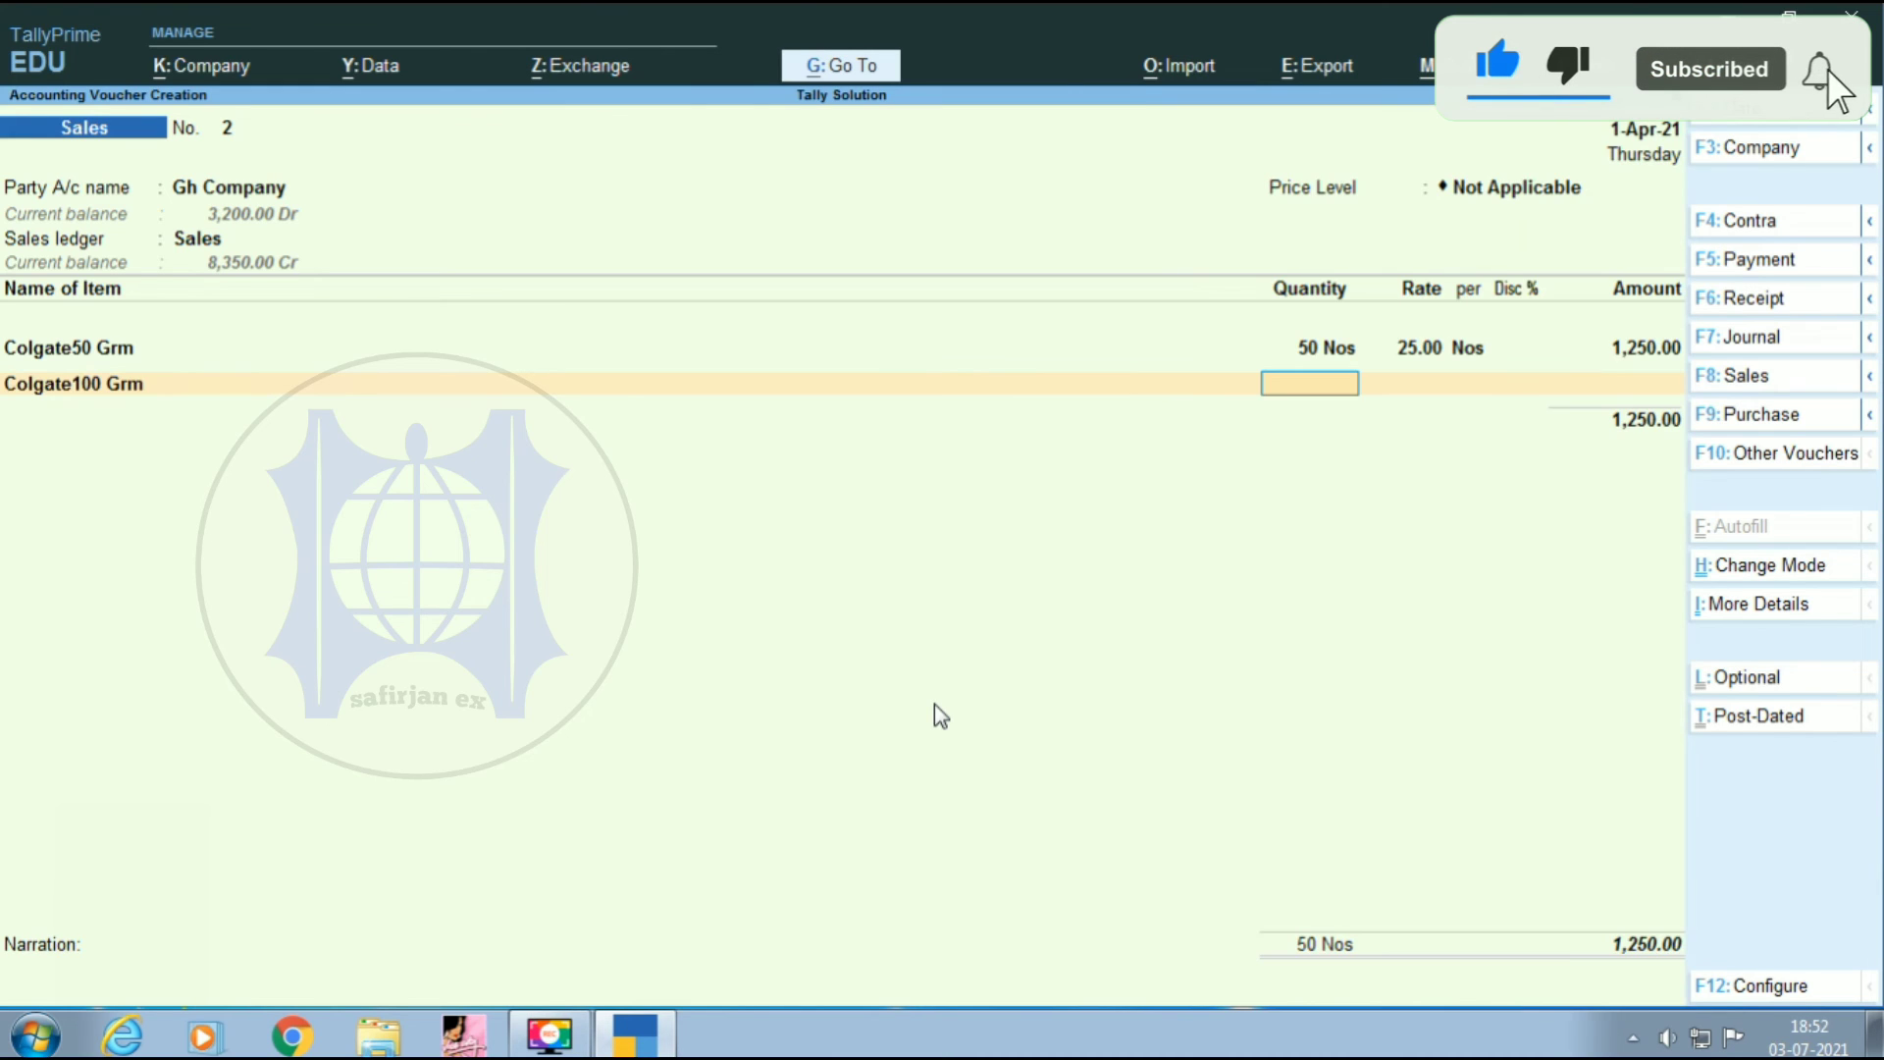
pyautogui.write('55')
pyautogui.press('Return')
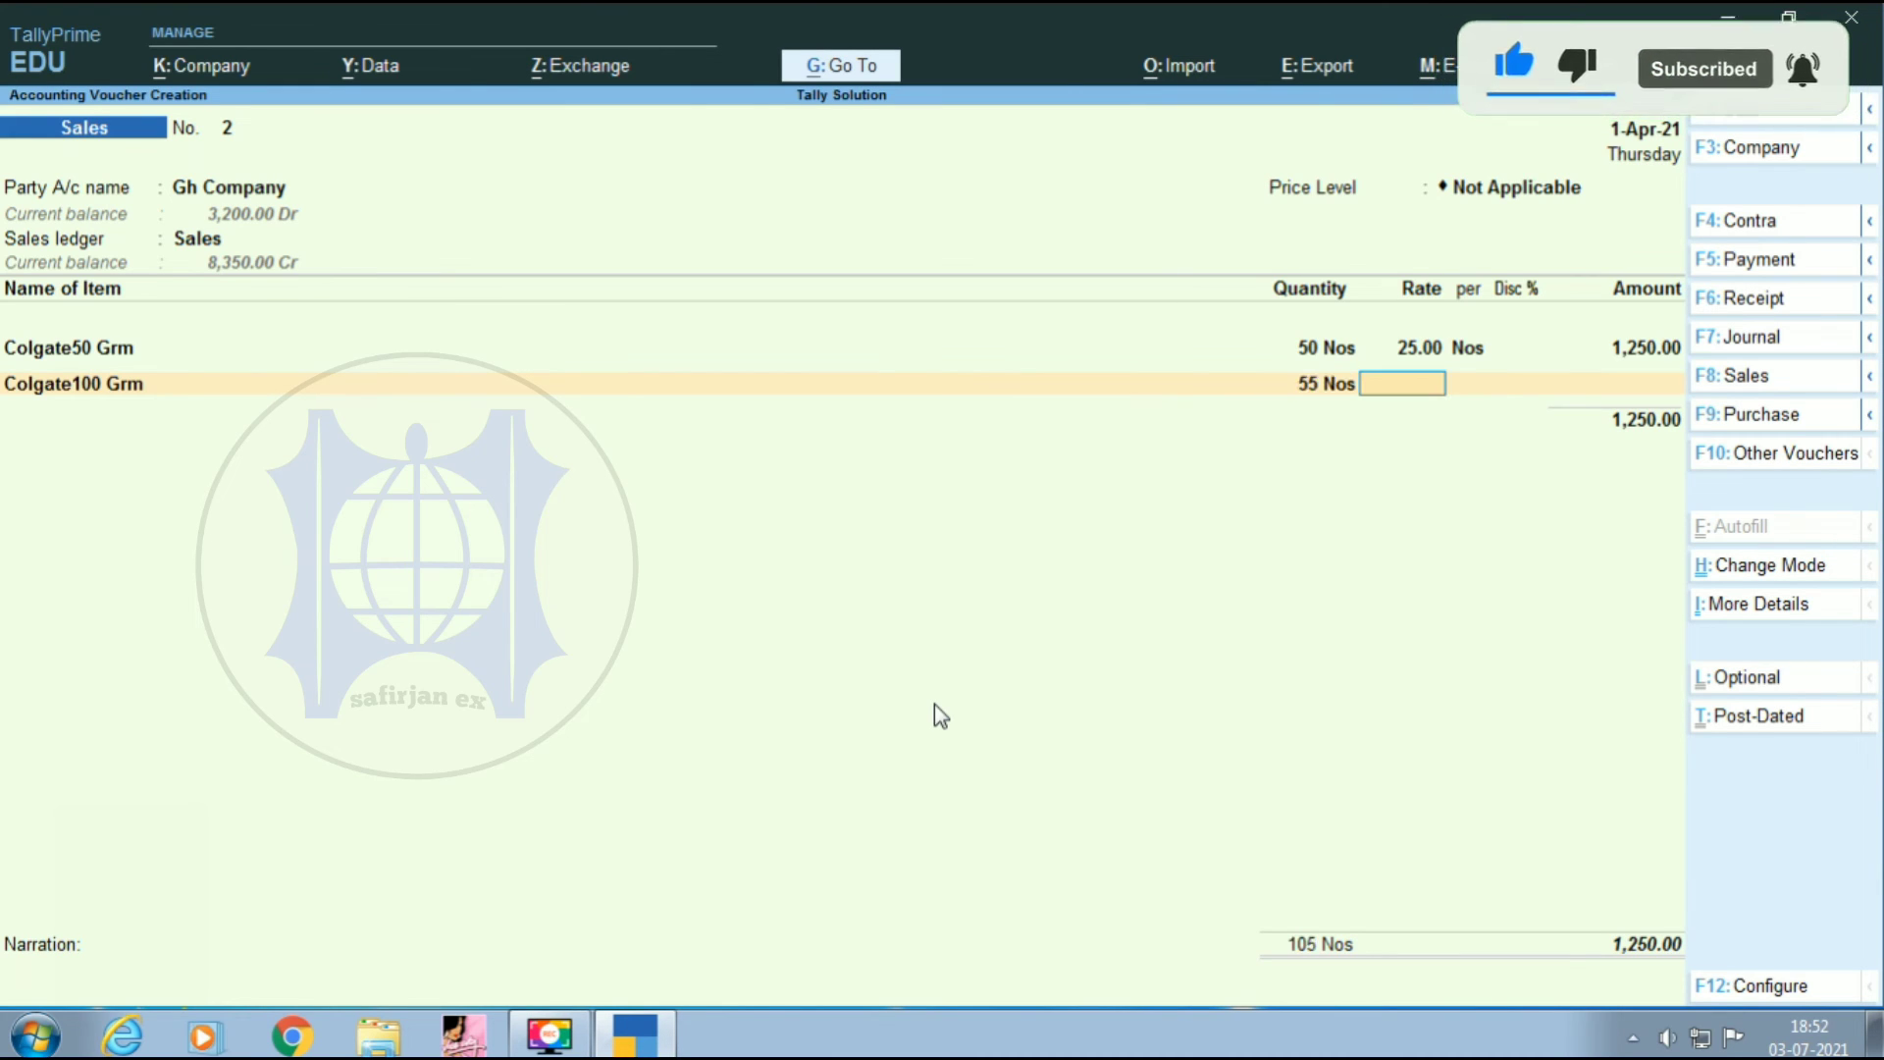
pyautogui.write('22')
pyautogui.press('Return')
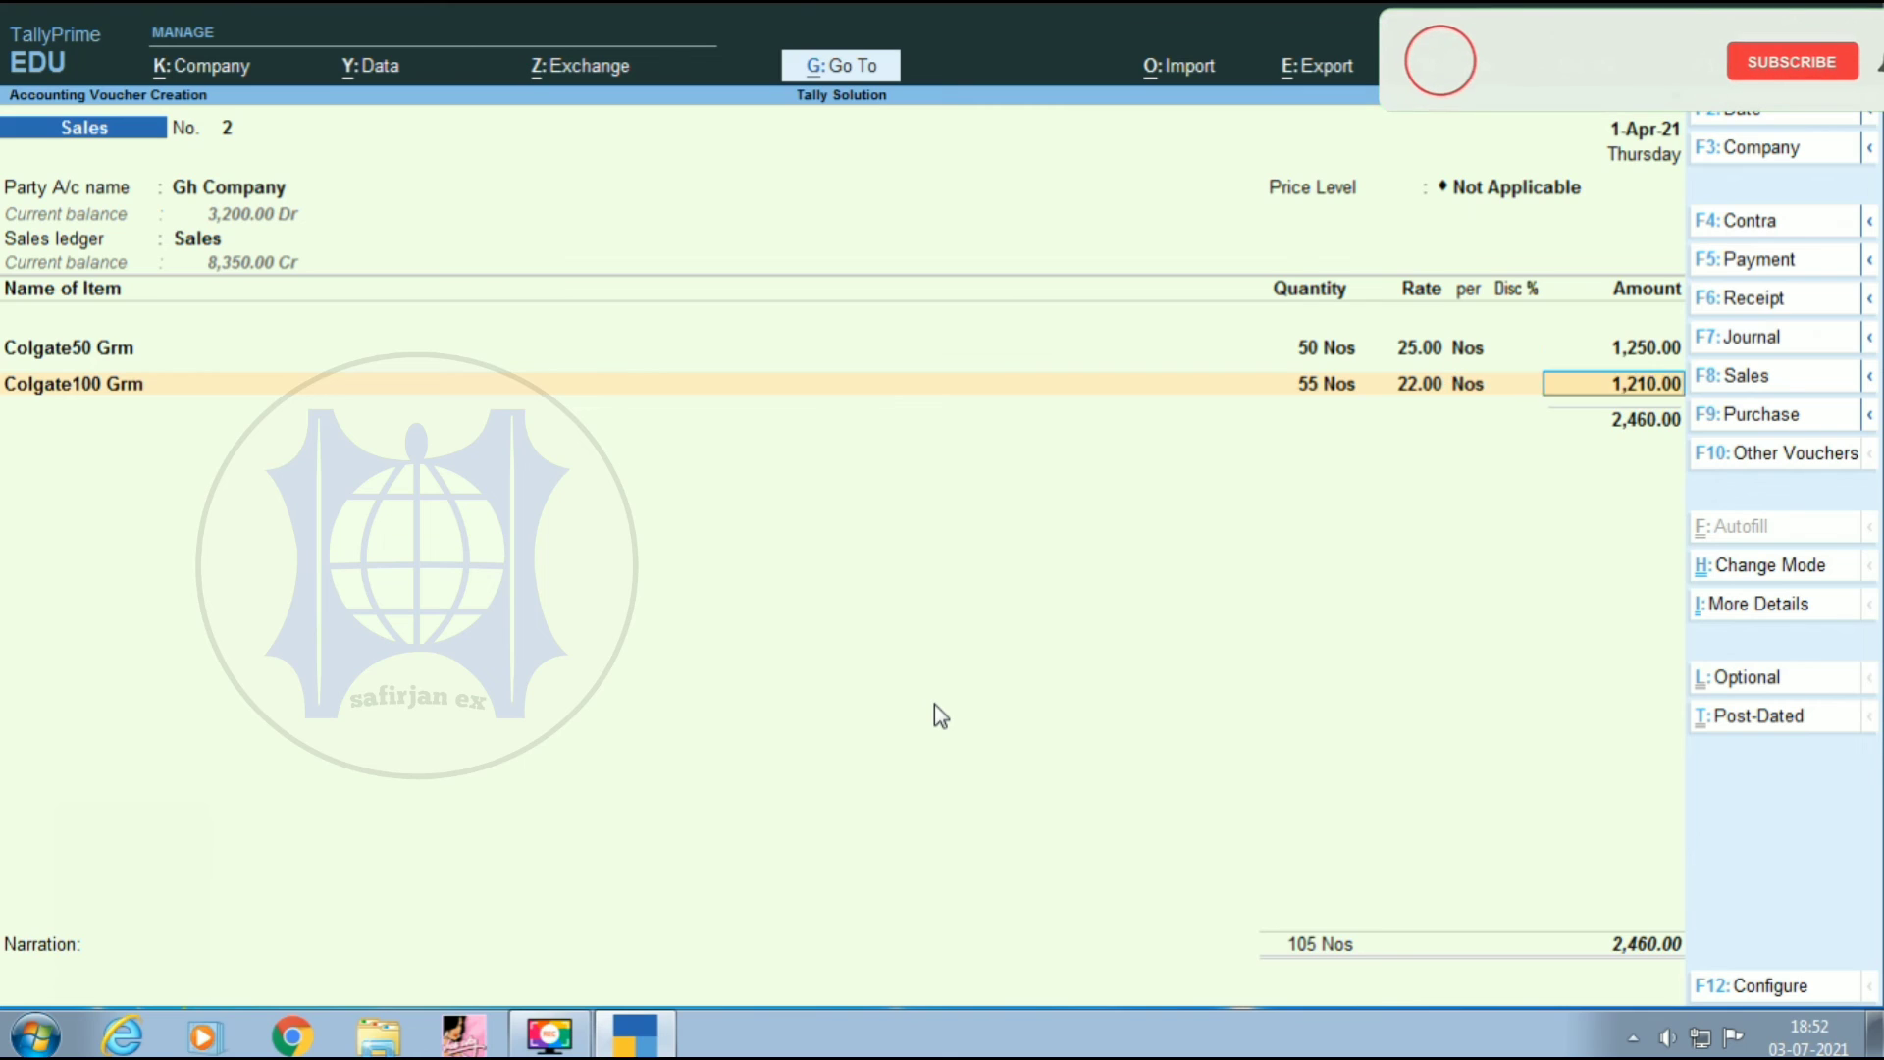
pyautogui.press('Return')
# - Add Colgate150 Grm to the sales voucher by its alias 1003, with 56 Nos at a rate of 20.00
pyautogui.write('150g')
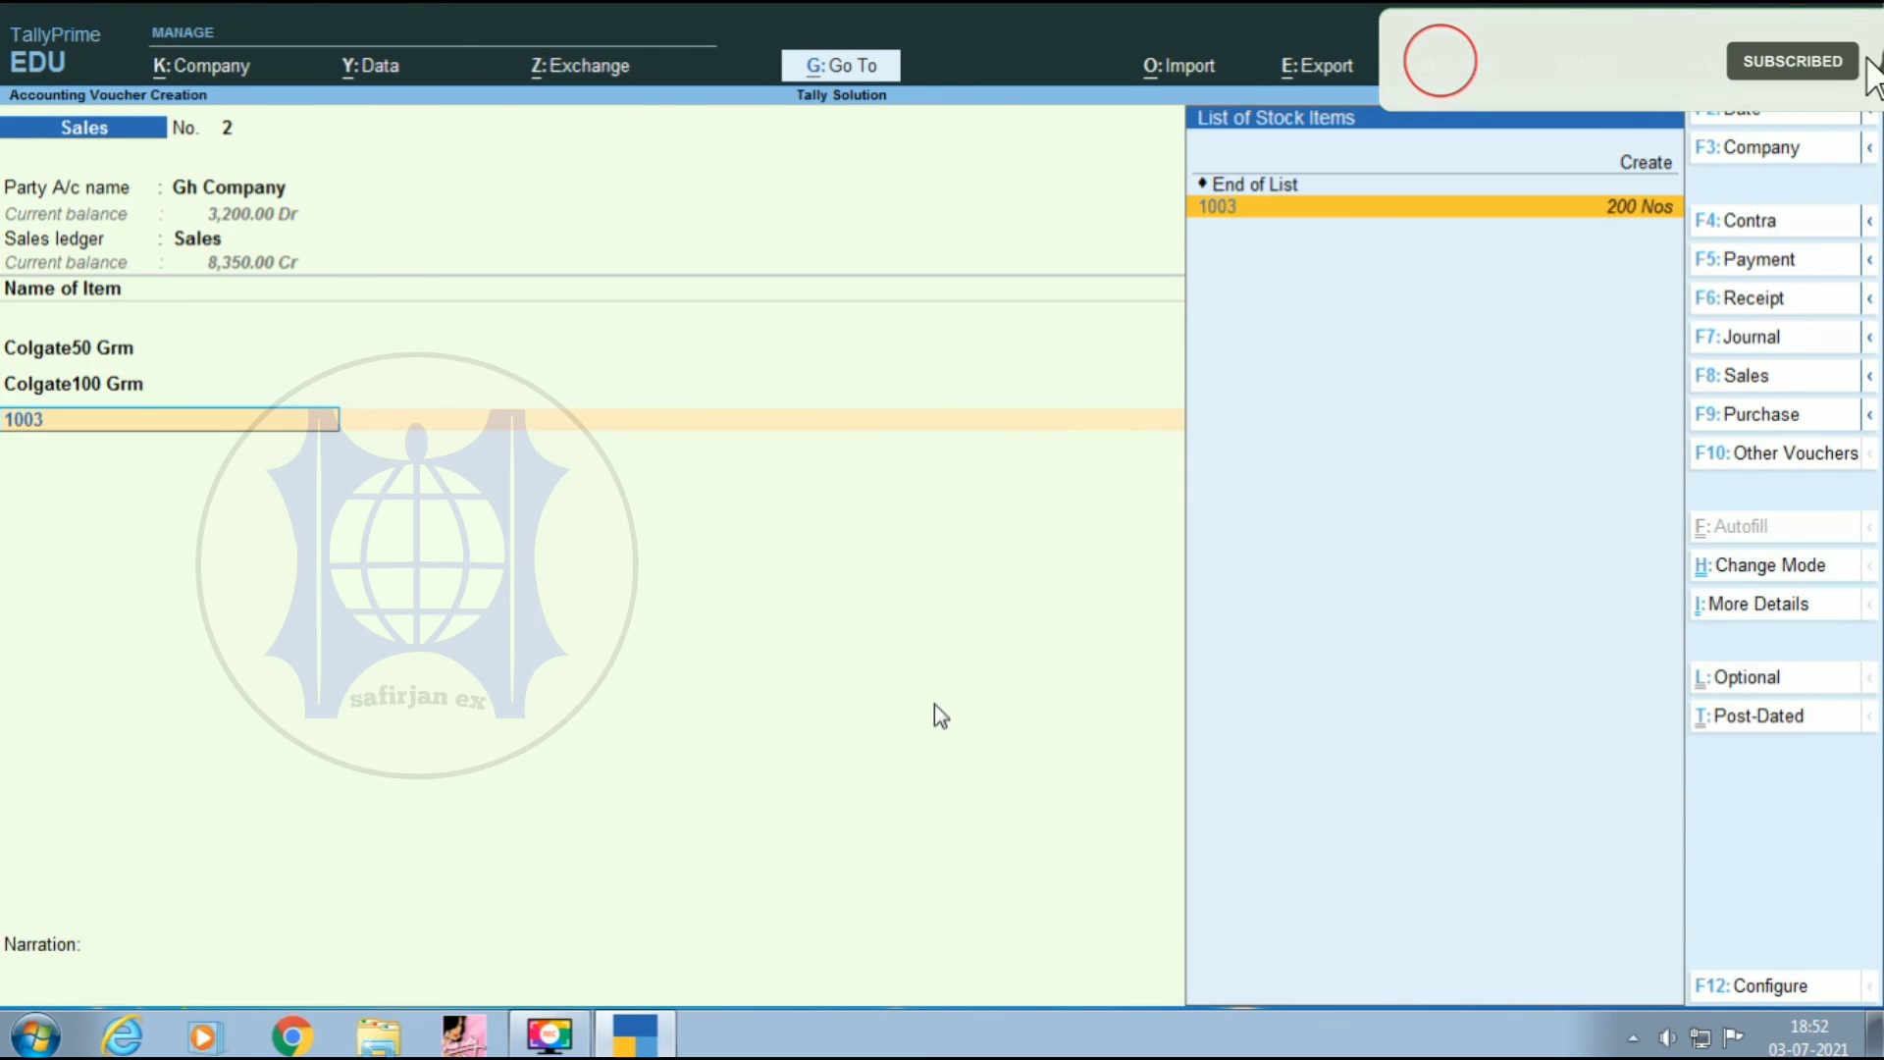
pyautogui.press('Return')
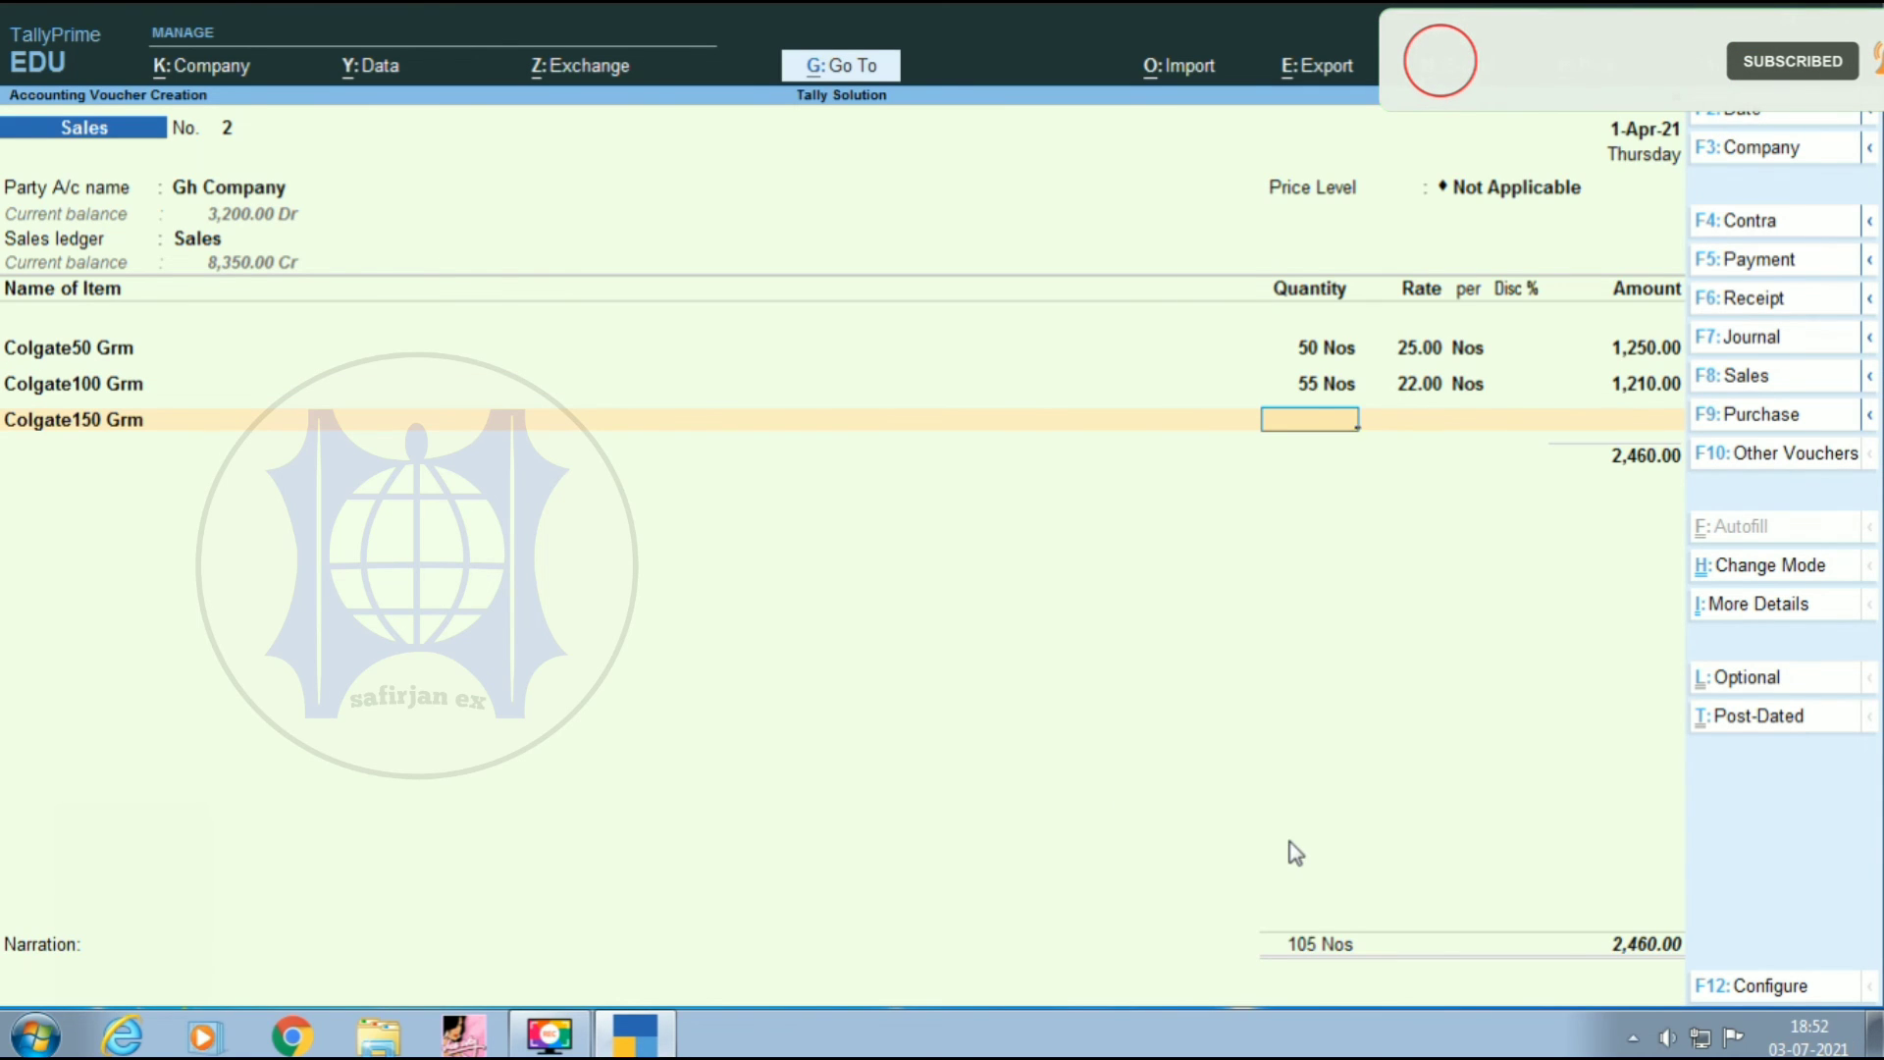
pyautogui.write('56 Nos')
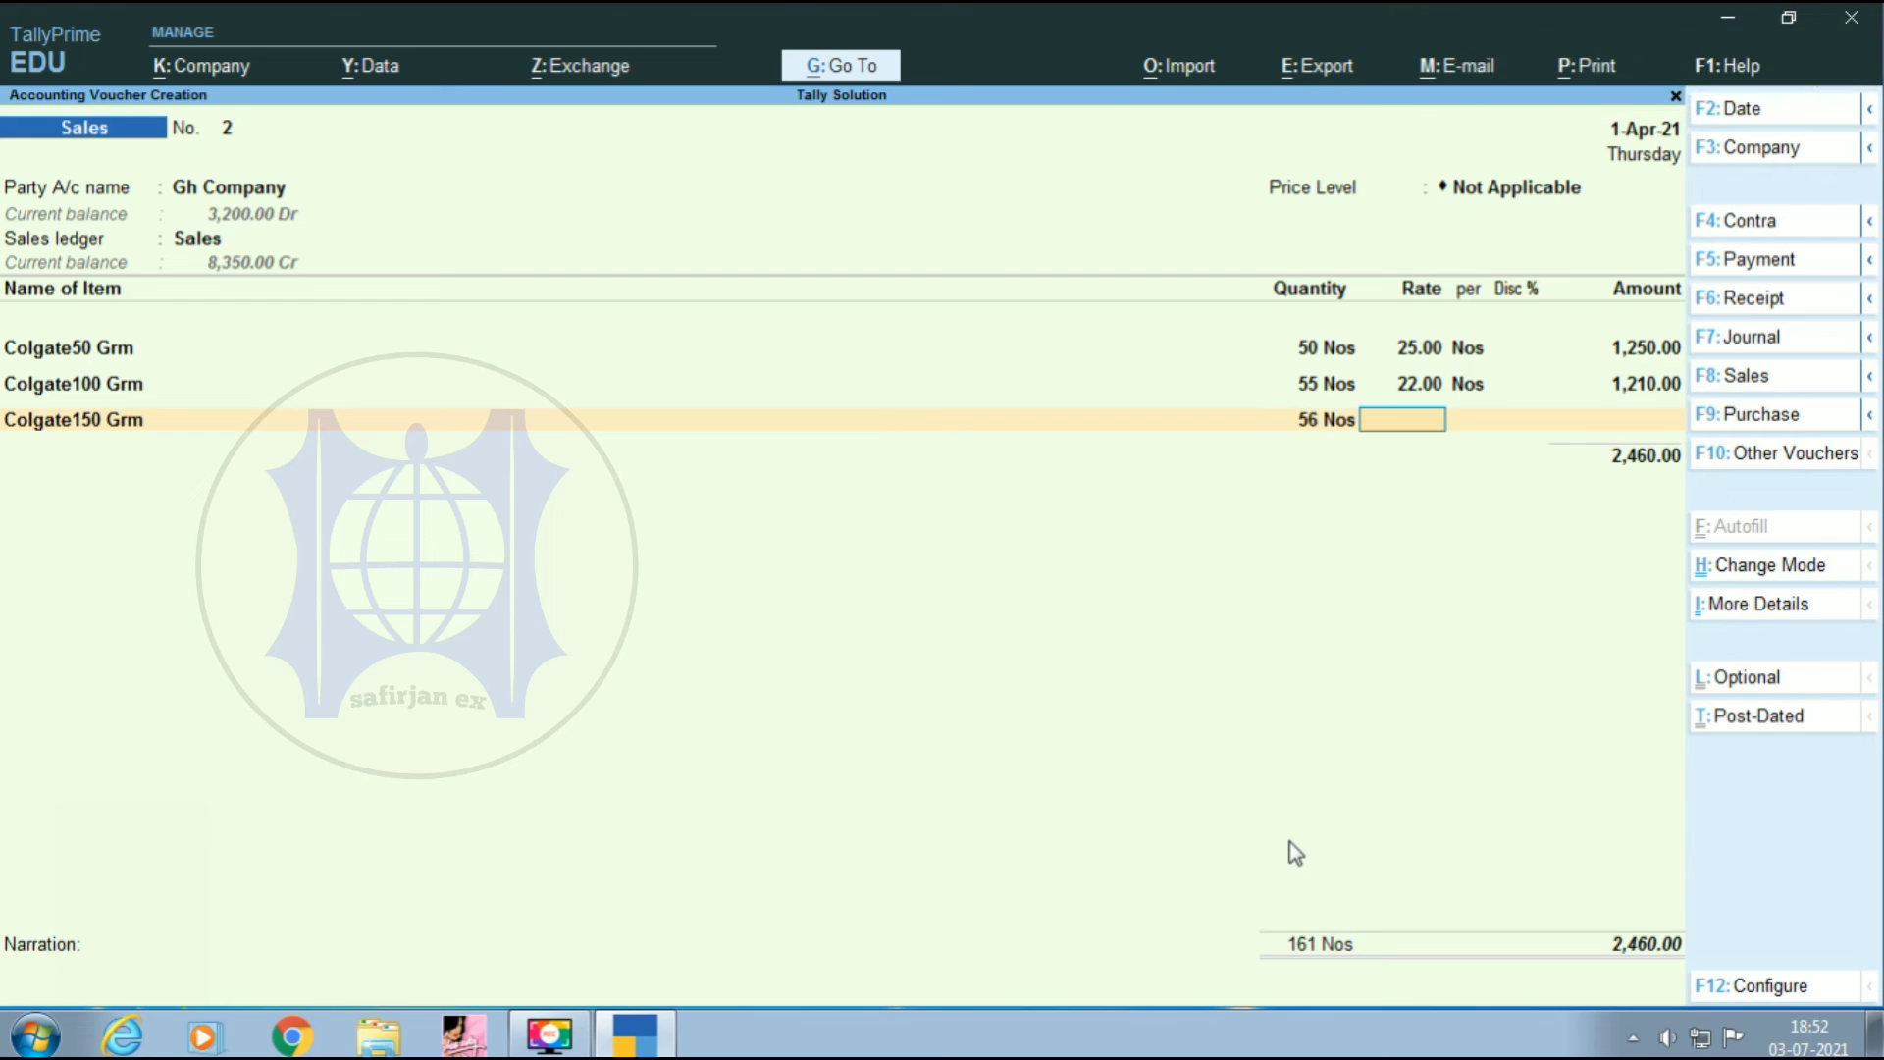
pyautogui.write('20')
pyautogui.press('Return')
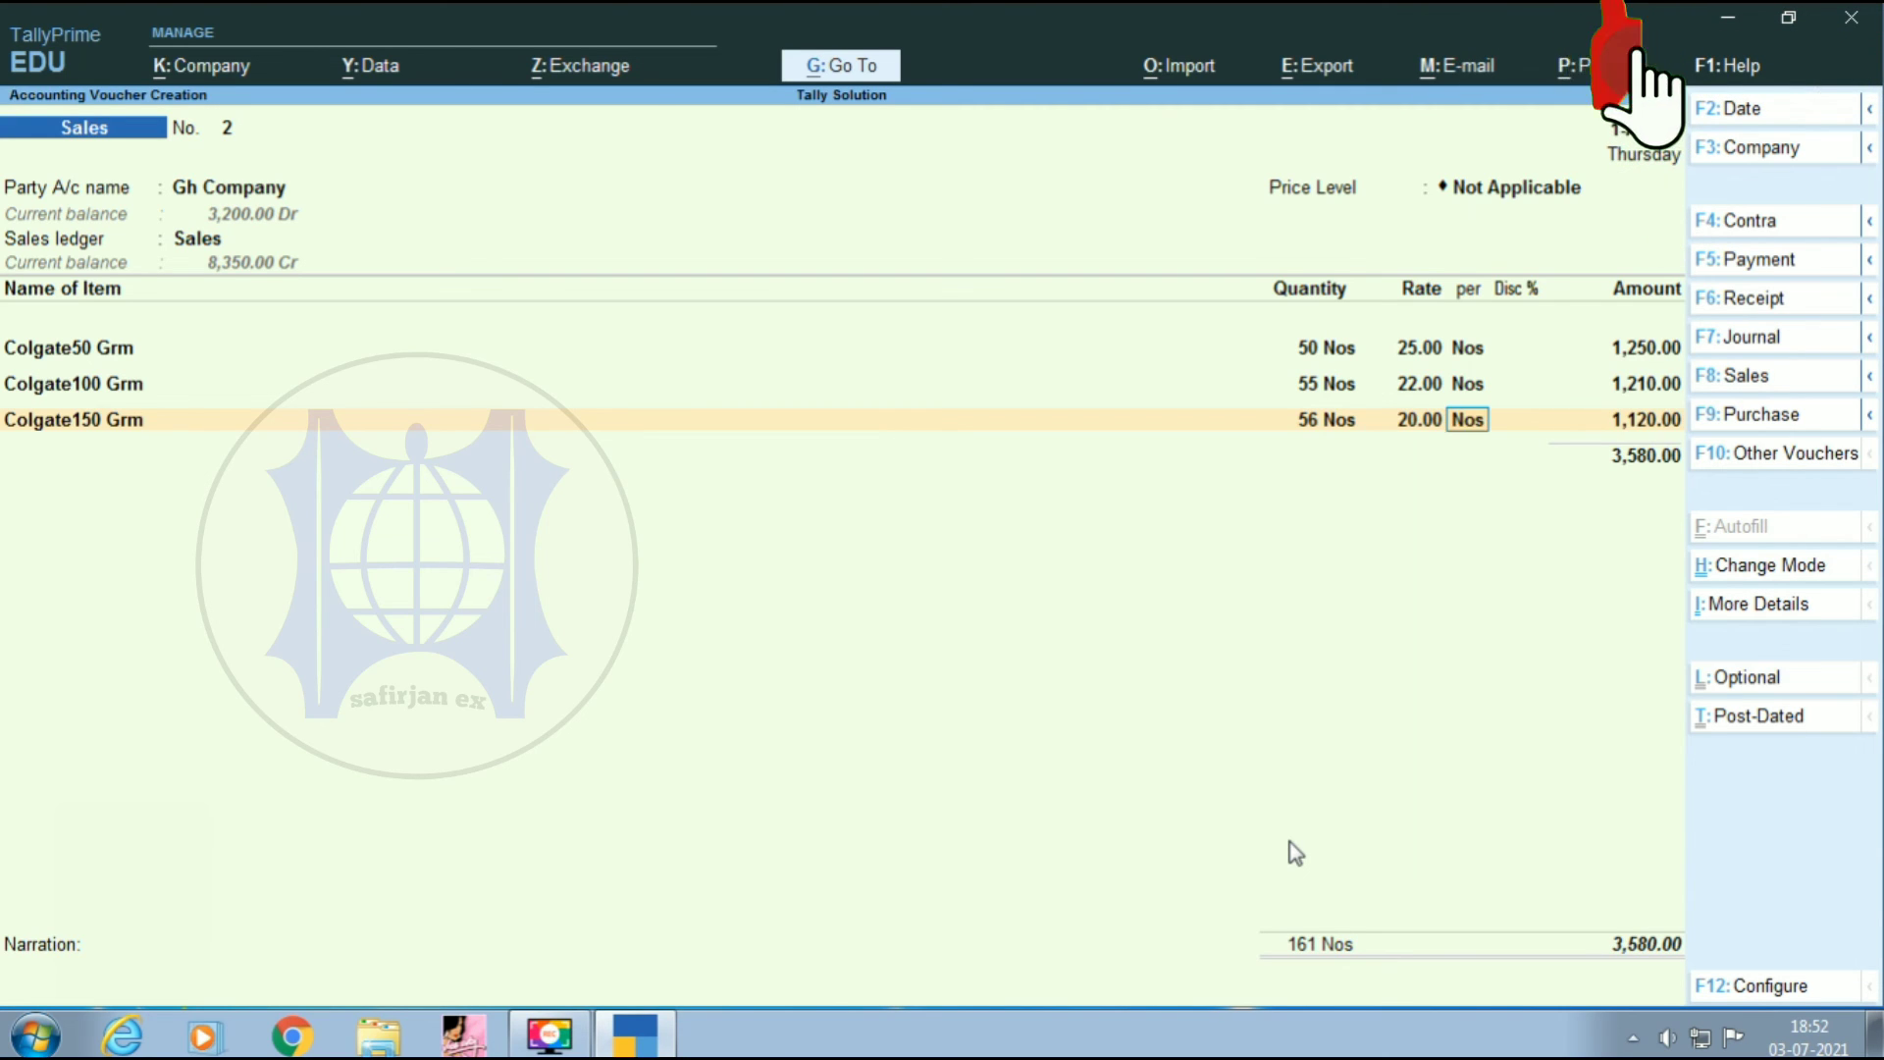
pyautogui.press('Return')
pyautogui.press('Return')
# - Add Colgate200 Grm to the sales voucher by its alias 1004, with 58 Nos at a rate of 22.00
pyautogui.write('10')
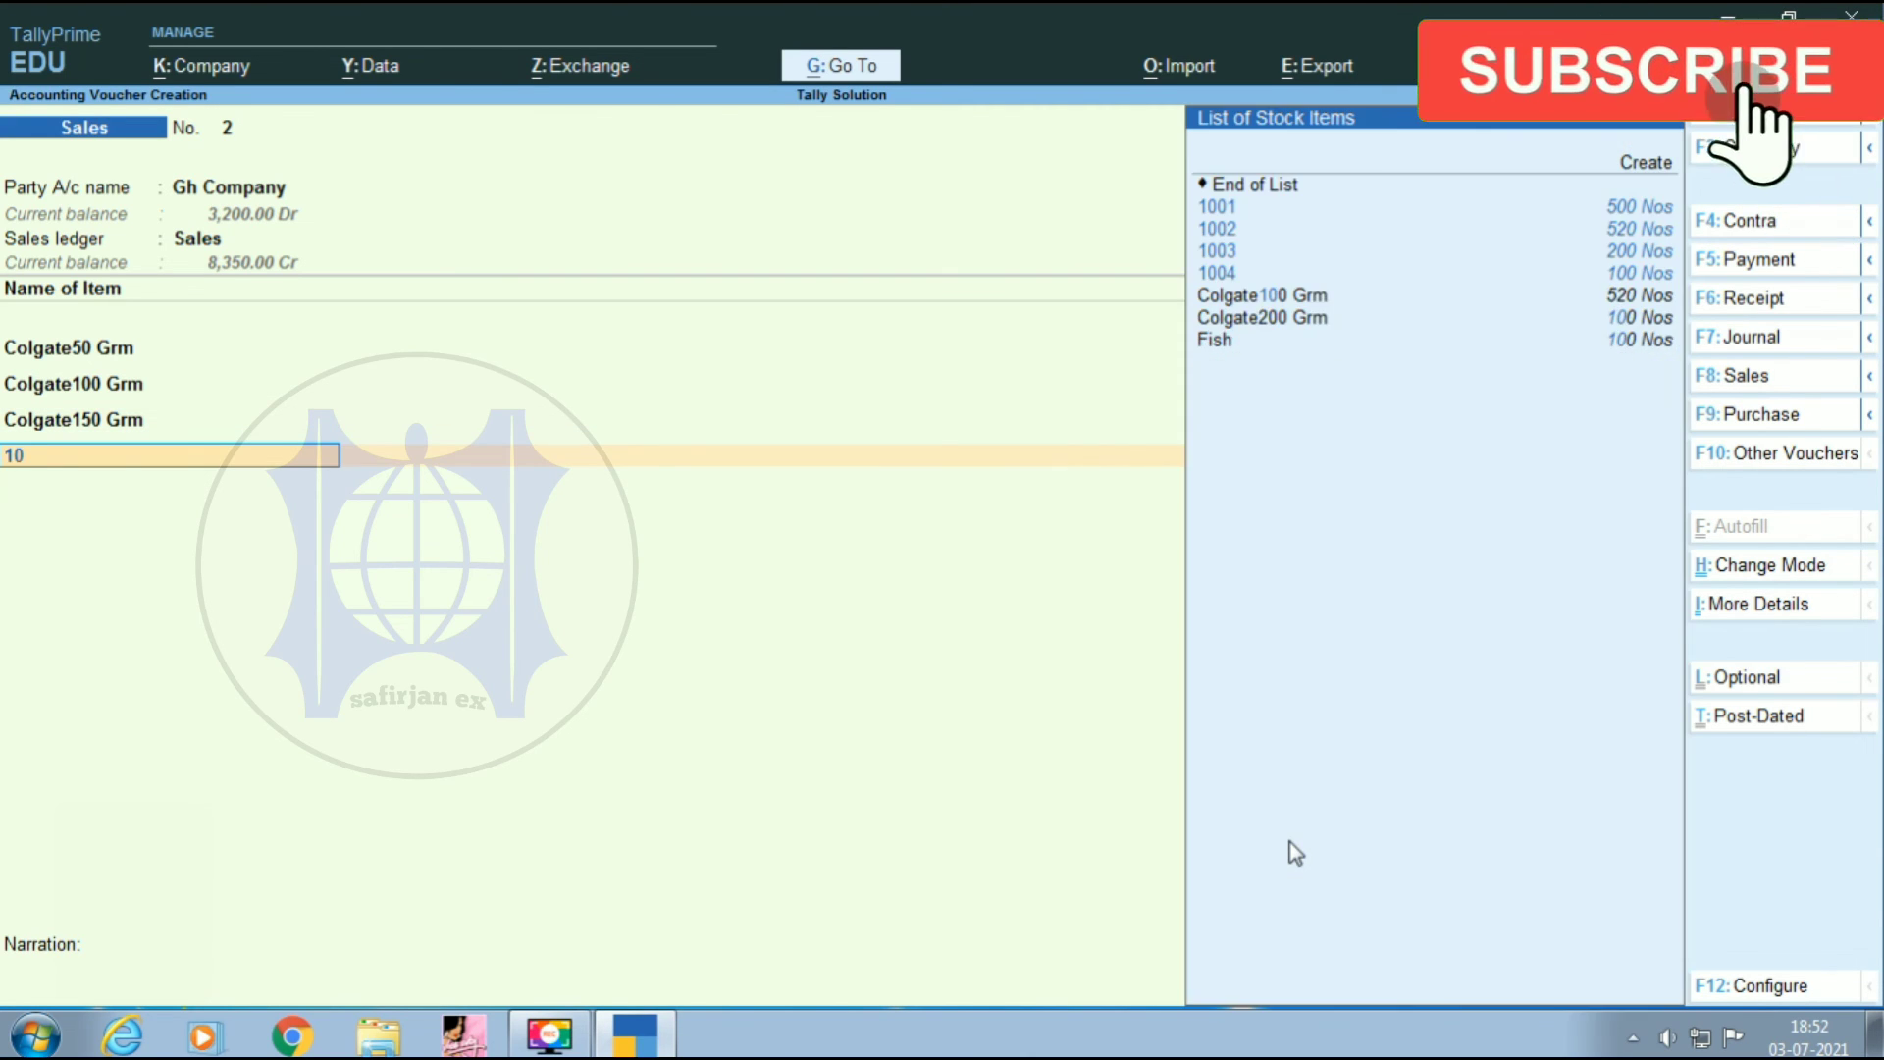
pyautogui.write('04')
pyautogui.press('Return')
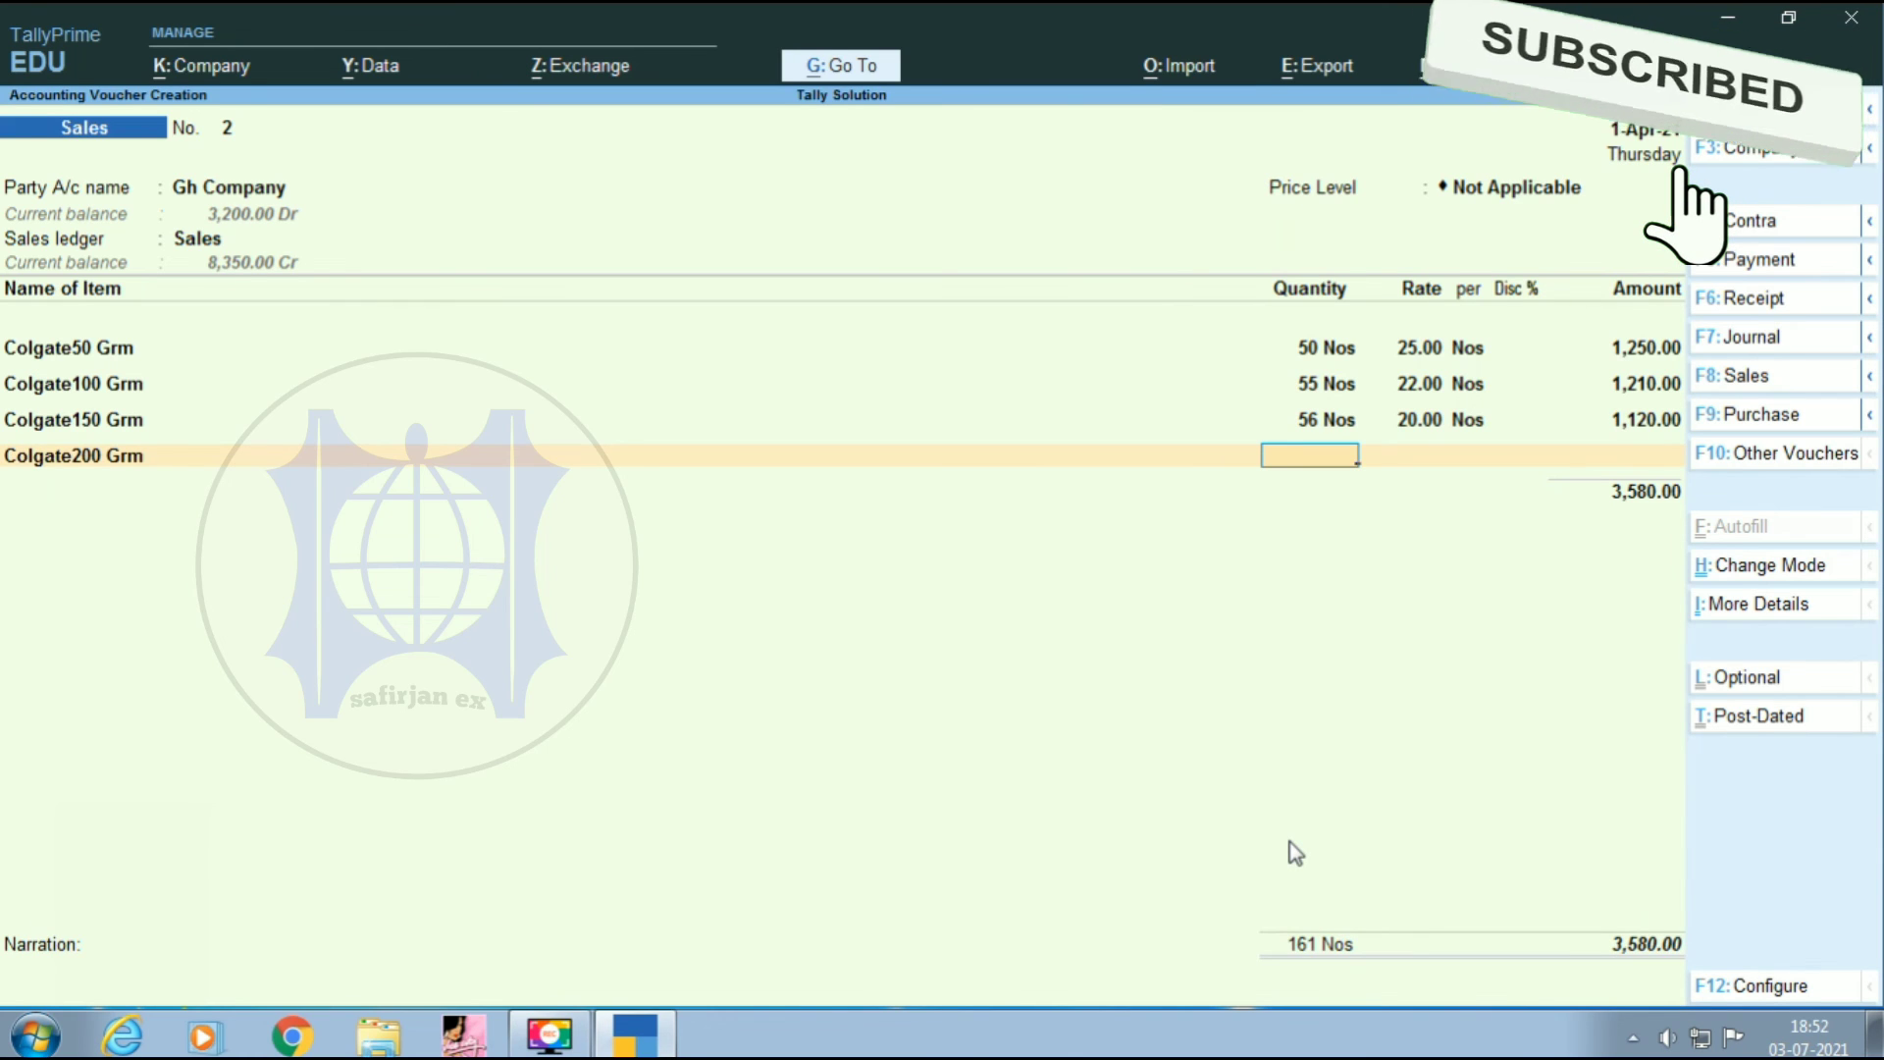
pyautogui.write('58')
pyautogui.press('Return')
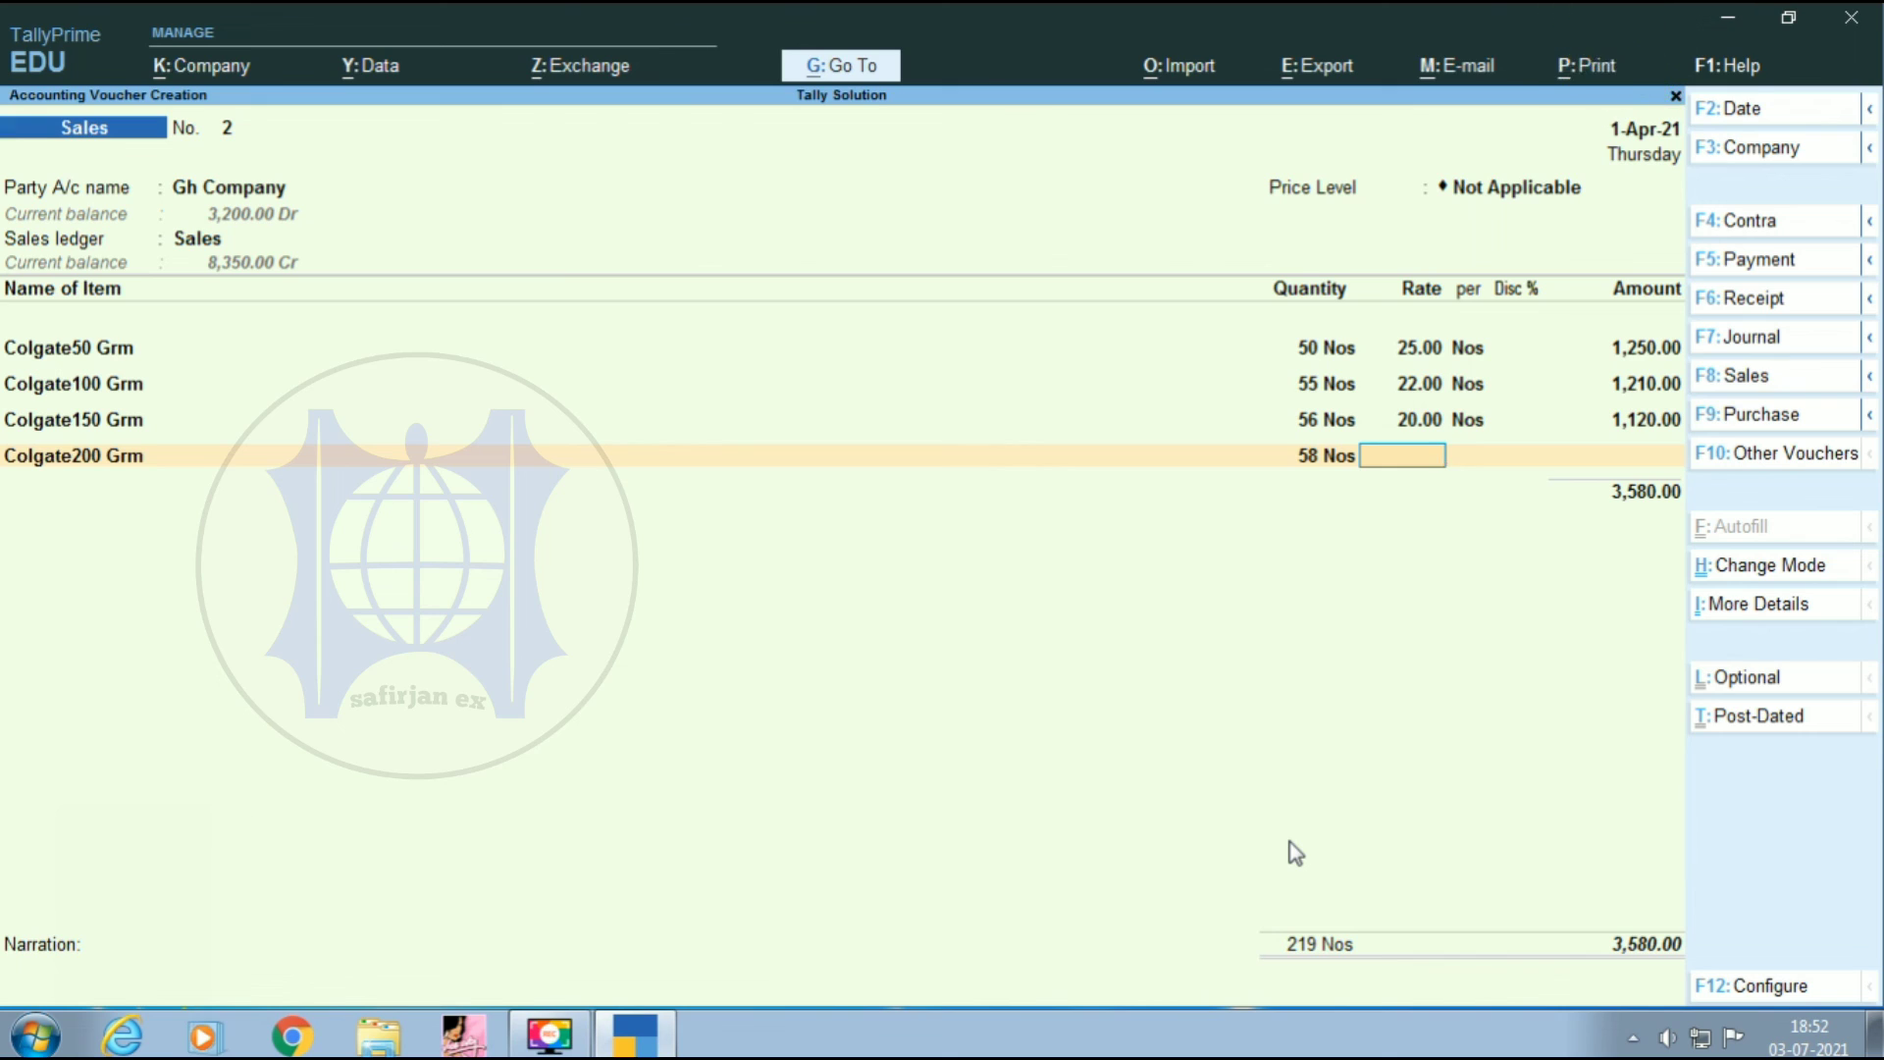
pyautogui.write('22')
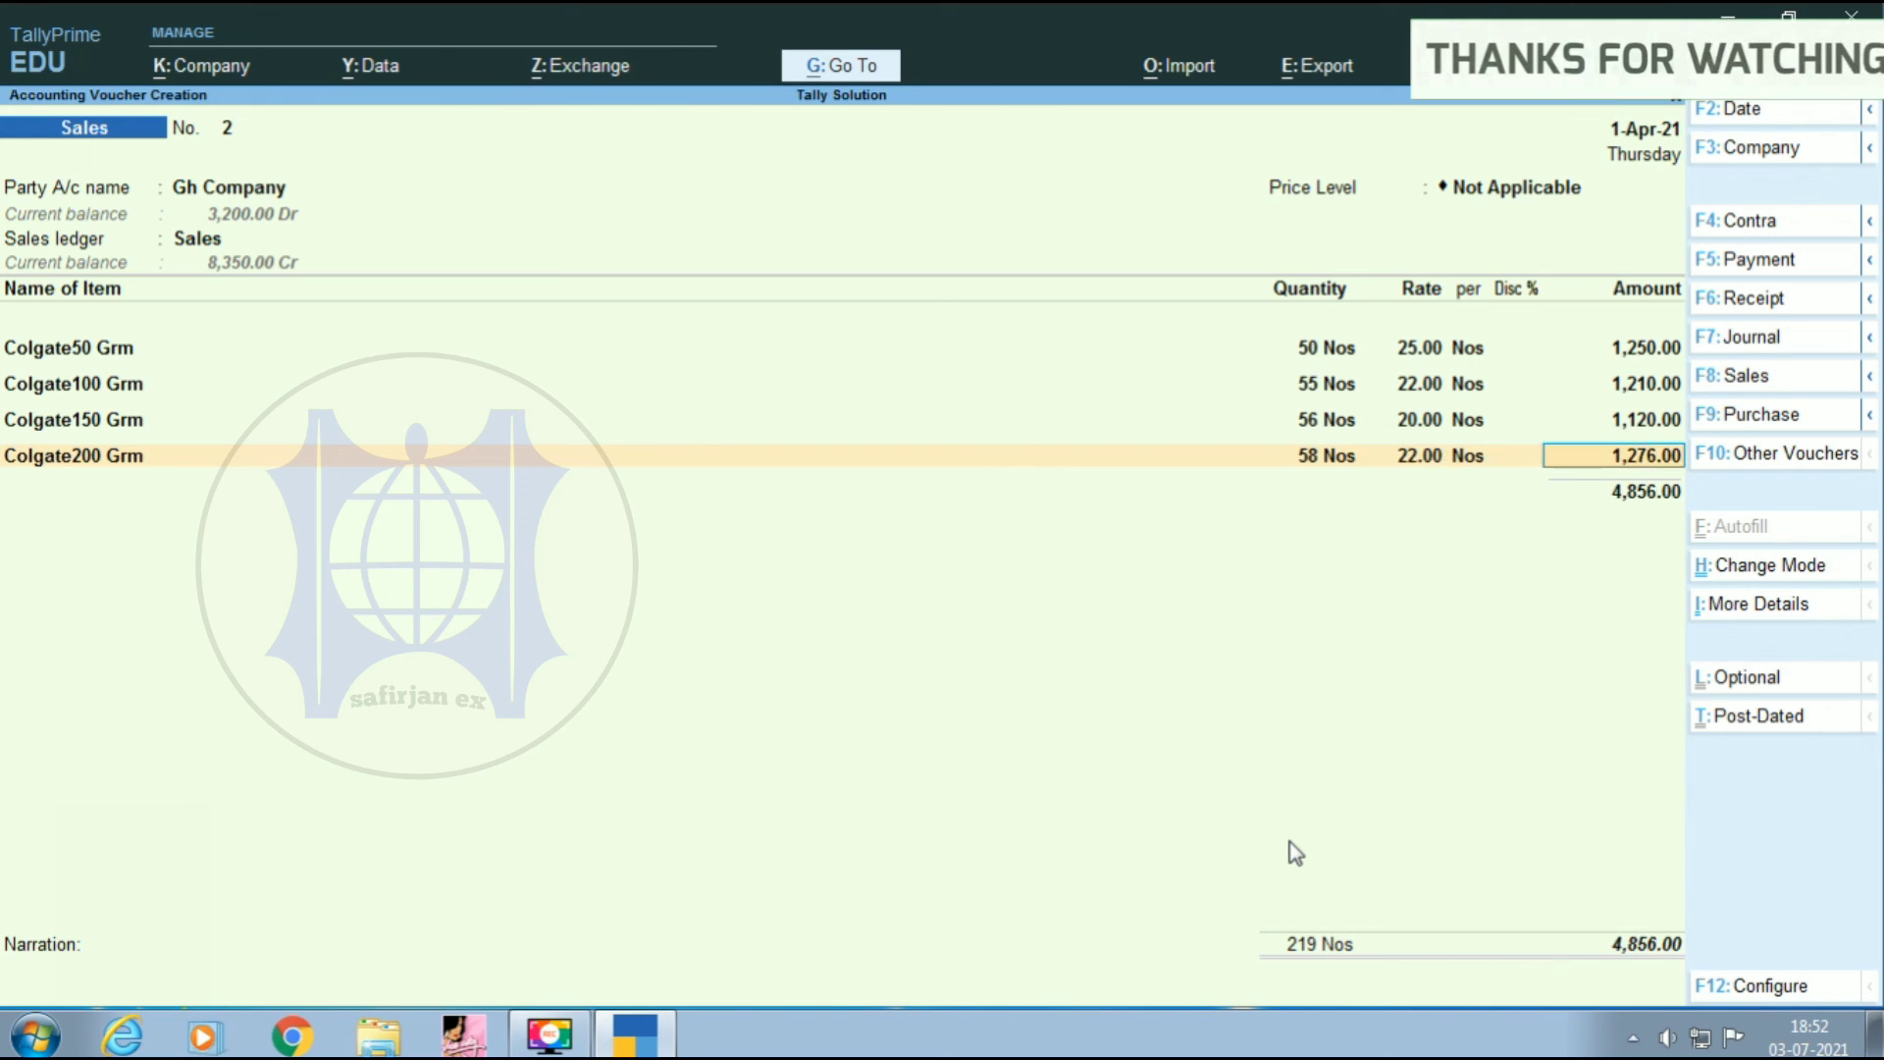
pyautogui.press('Return')
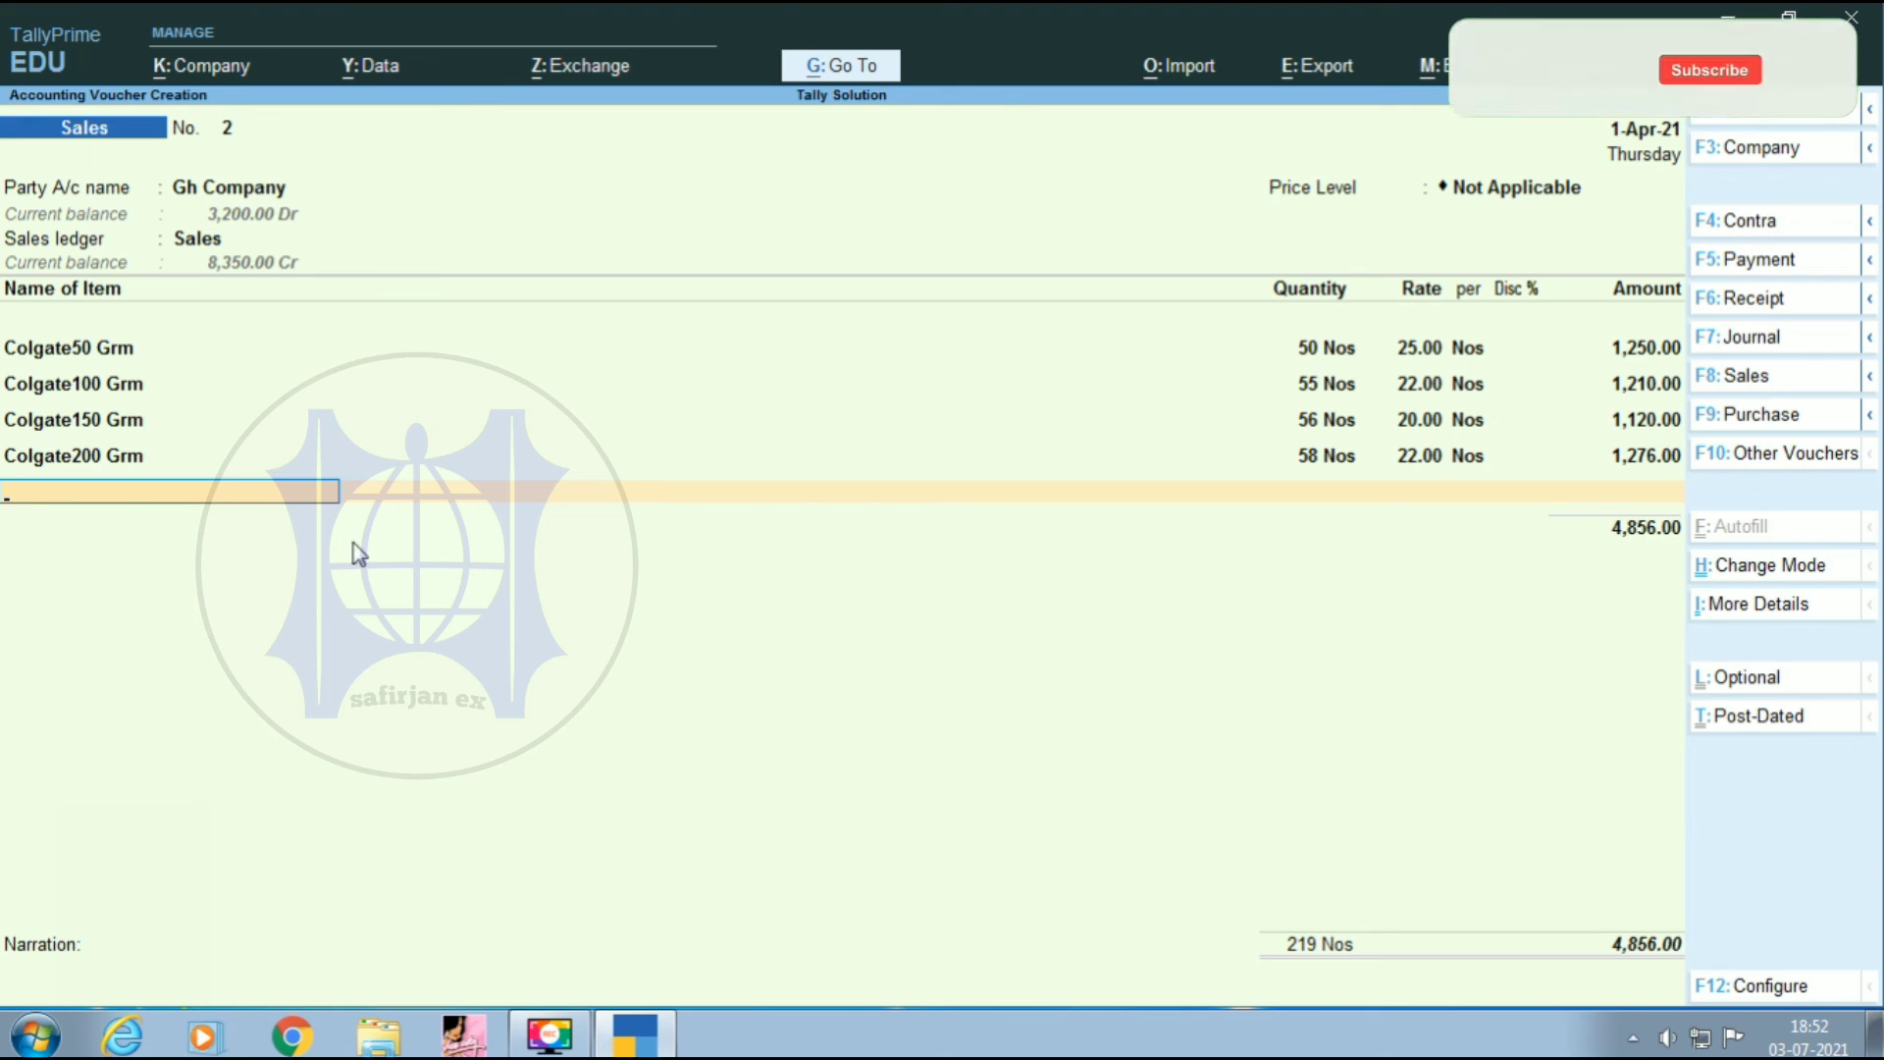
# - End the item list, set Gh Company's bill-wise New Ref to 2144, and save the sales voucher without a narration
pyautogui.press('Return')
pyautogui.press('Return')
pyautogui.press('Return')
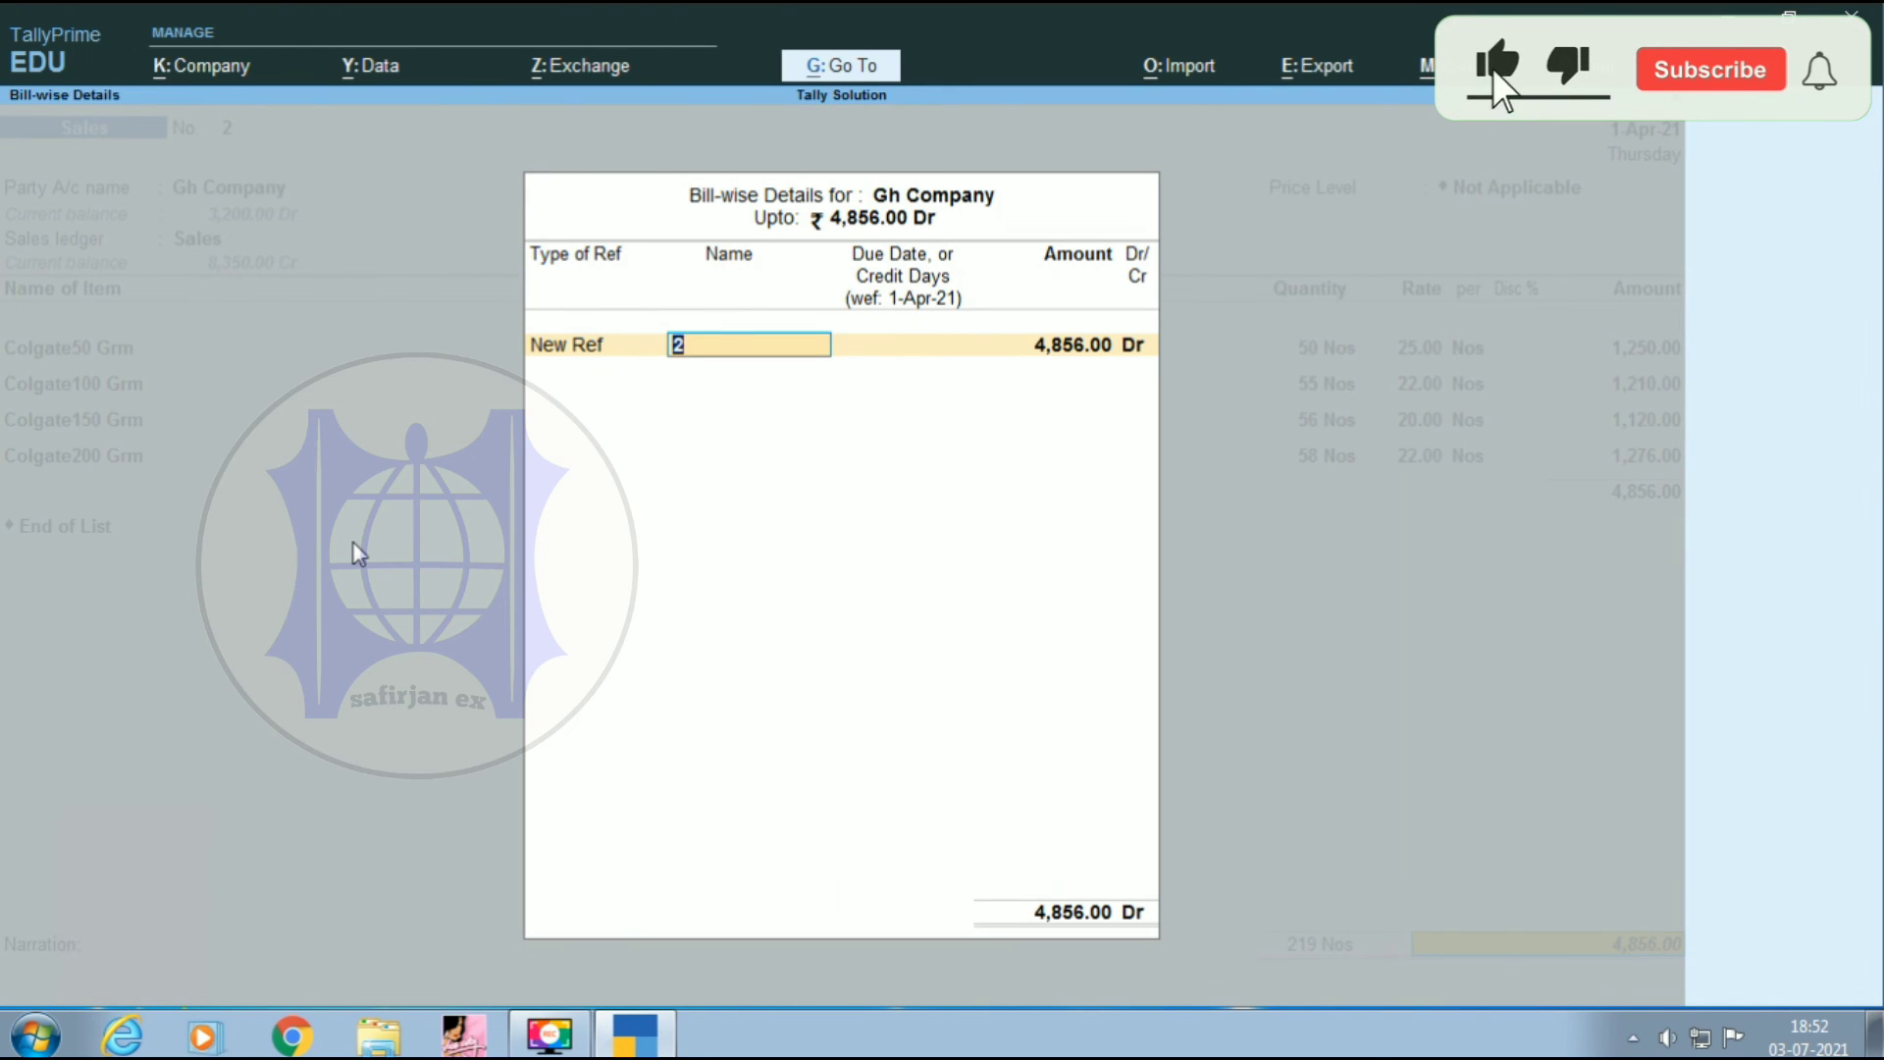
pyautogui.write('2144')
pyautogui.press('Return')
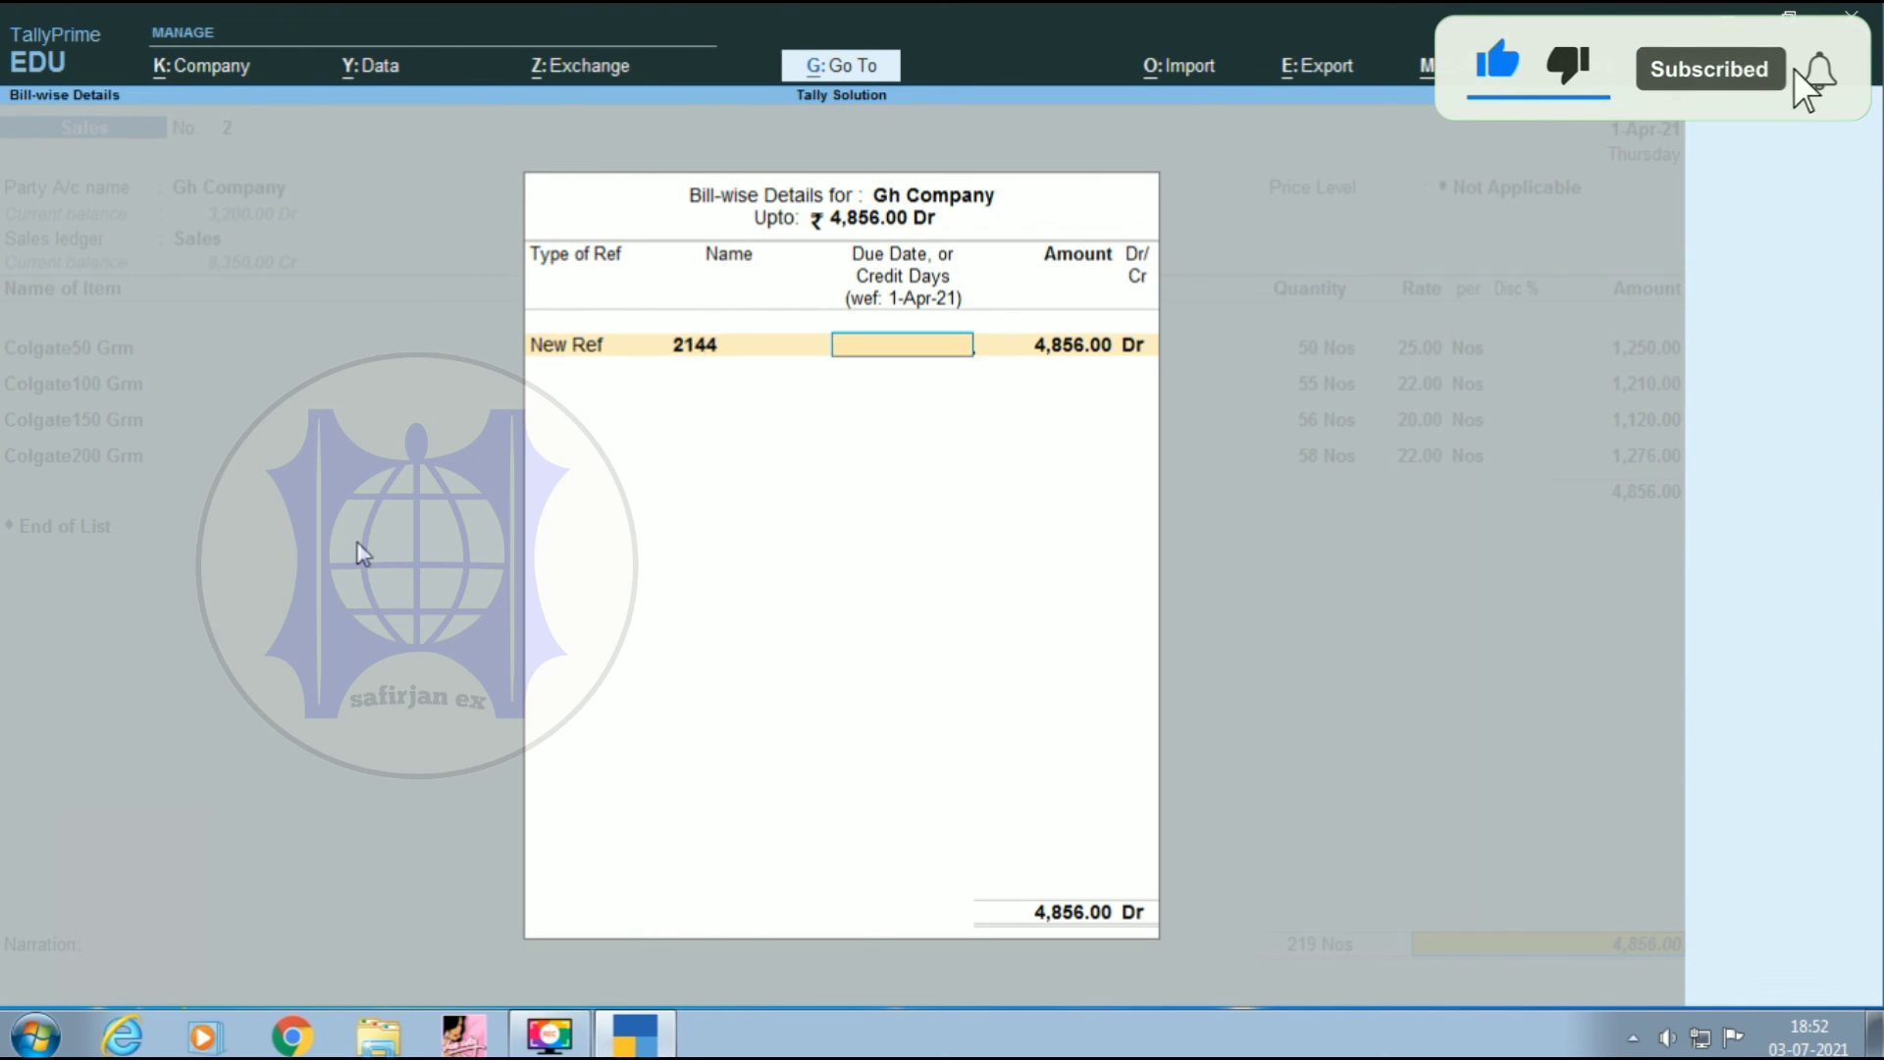
pyautogui.press('Return')
pyautogui.press('Return')
pyautogui.press('Return')
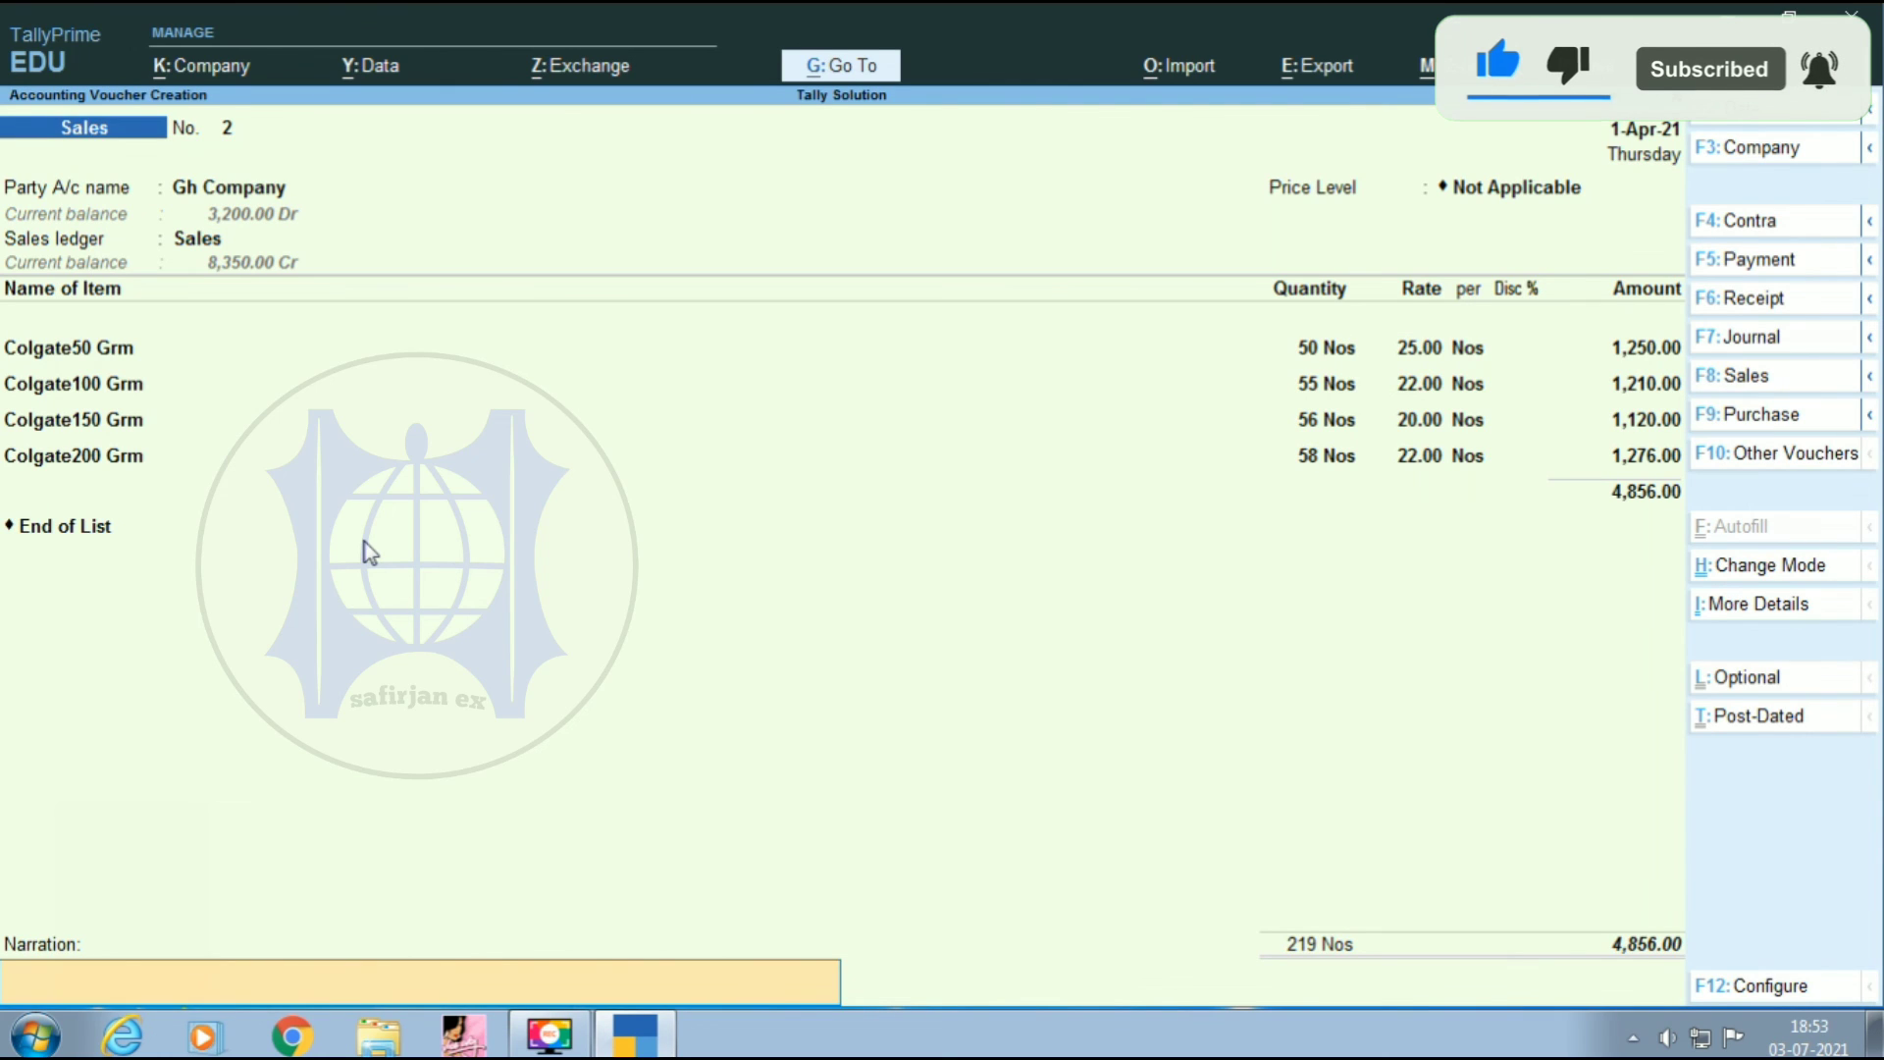
pyautogui.press('Return')
pyautogui.press('Return')
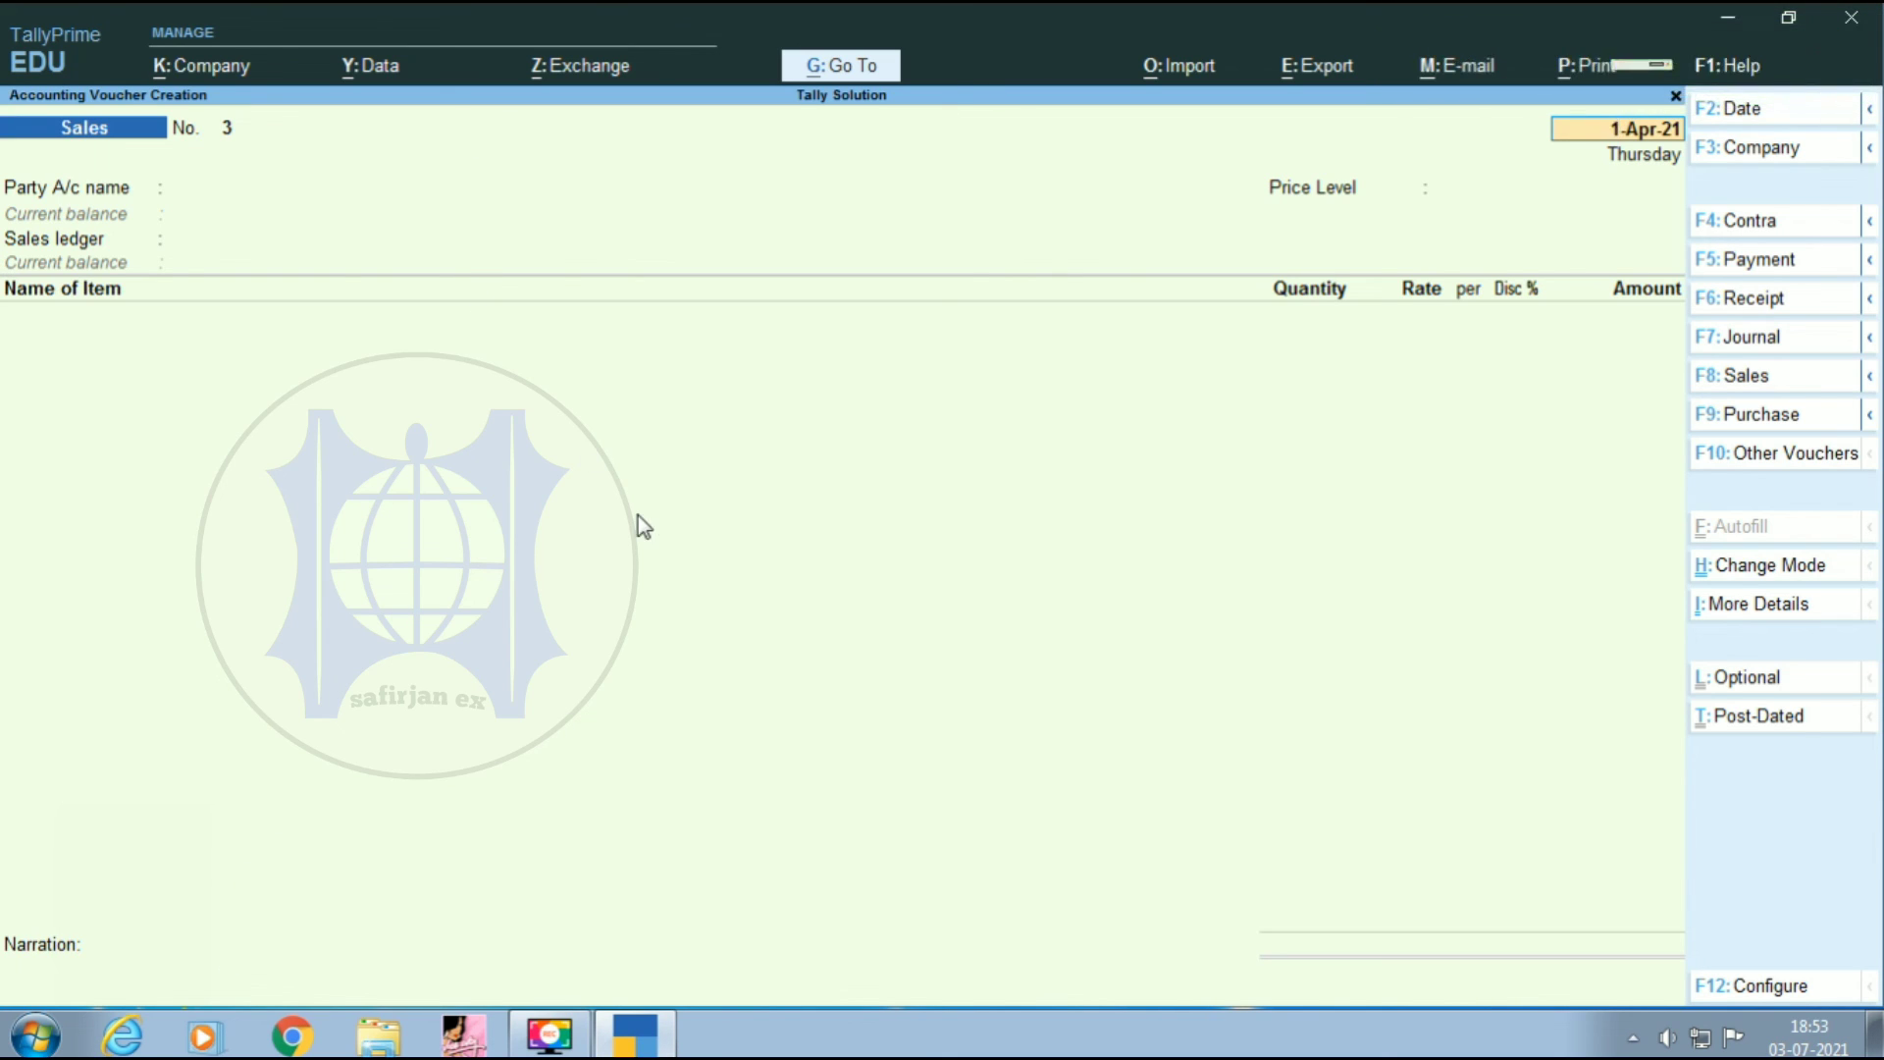
# - Quit the blank sales voucher to the Gateway of Tally and open voucher entry again
pyautogui.press('Escape')
pyautogui.press('Return')
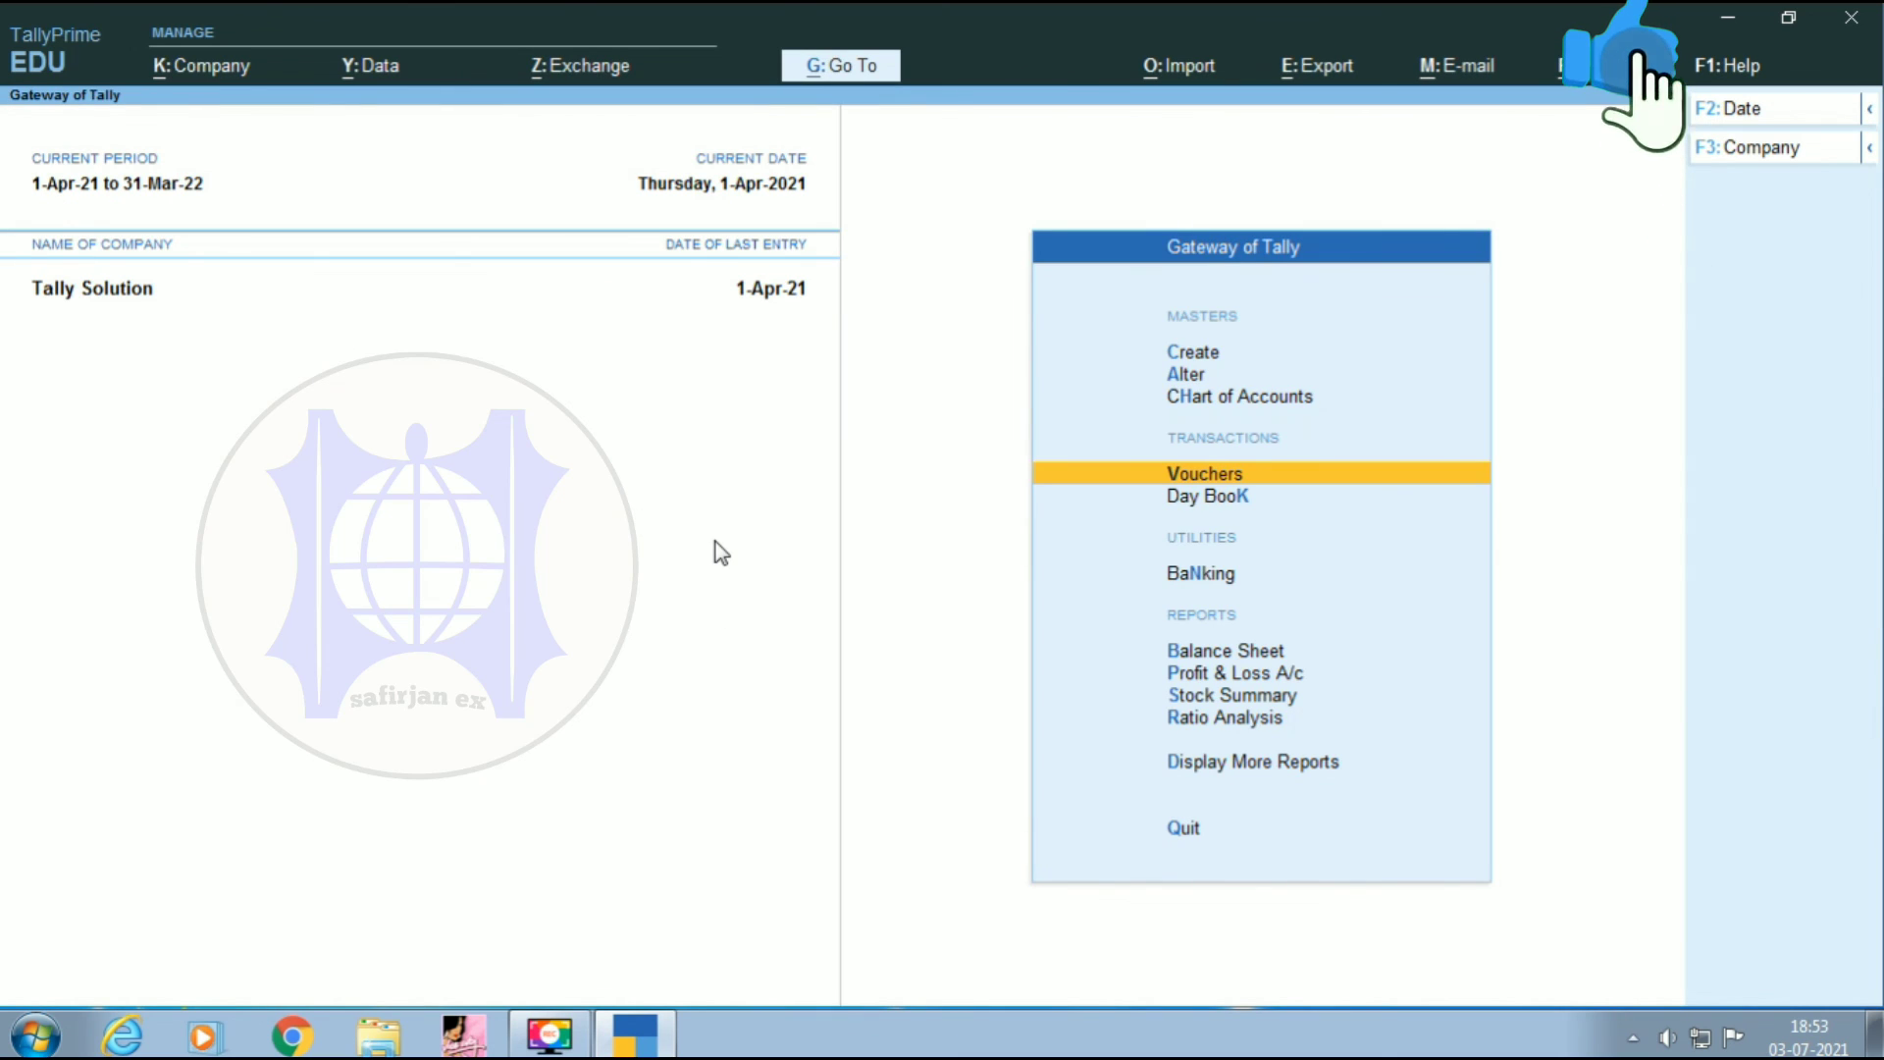
pyautogui.press('Return')
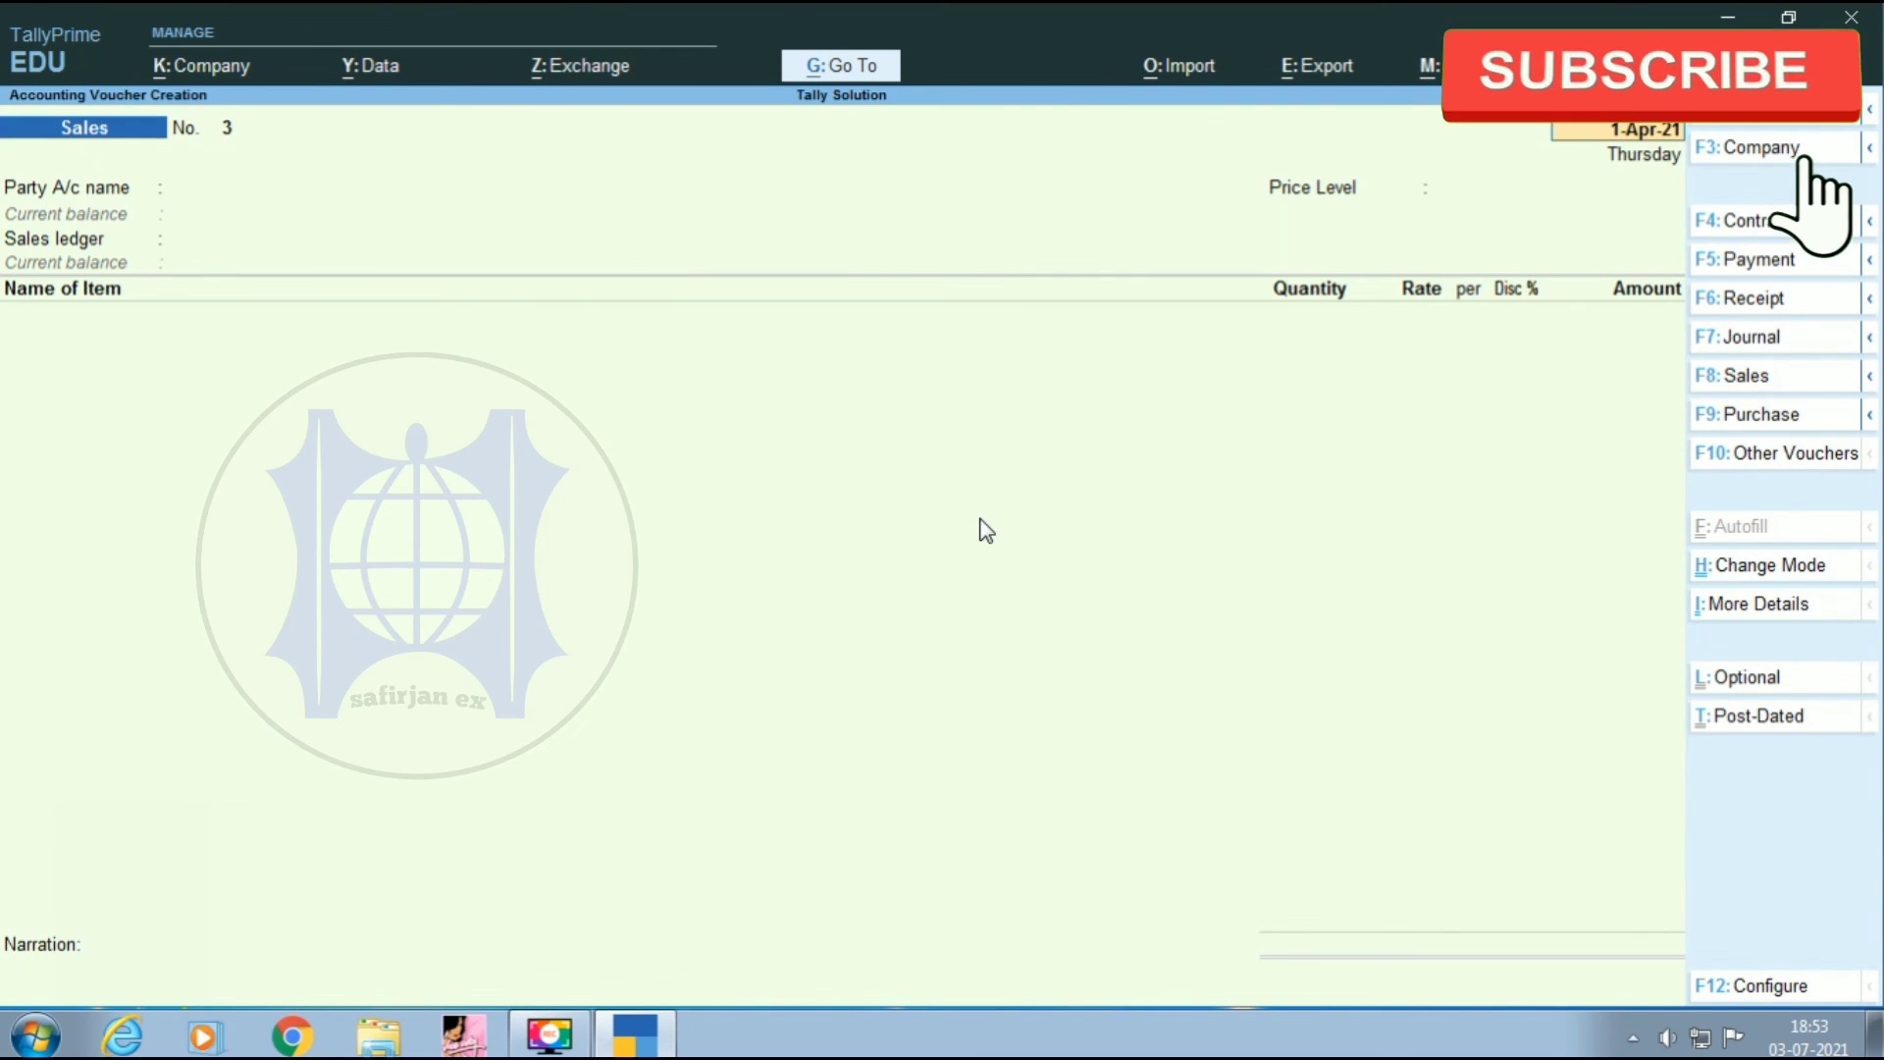